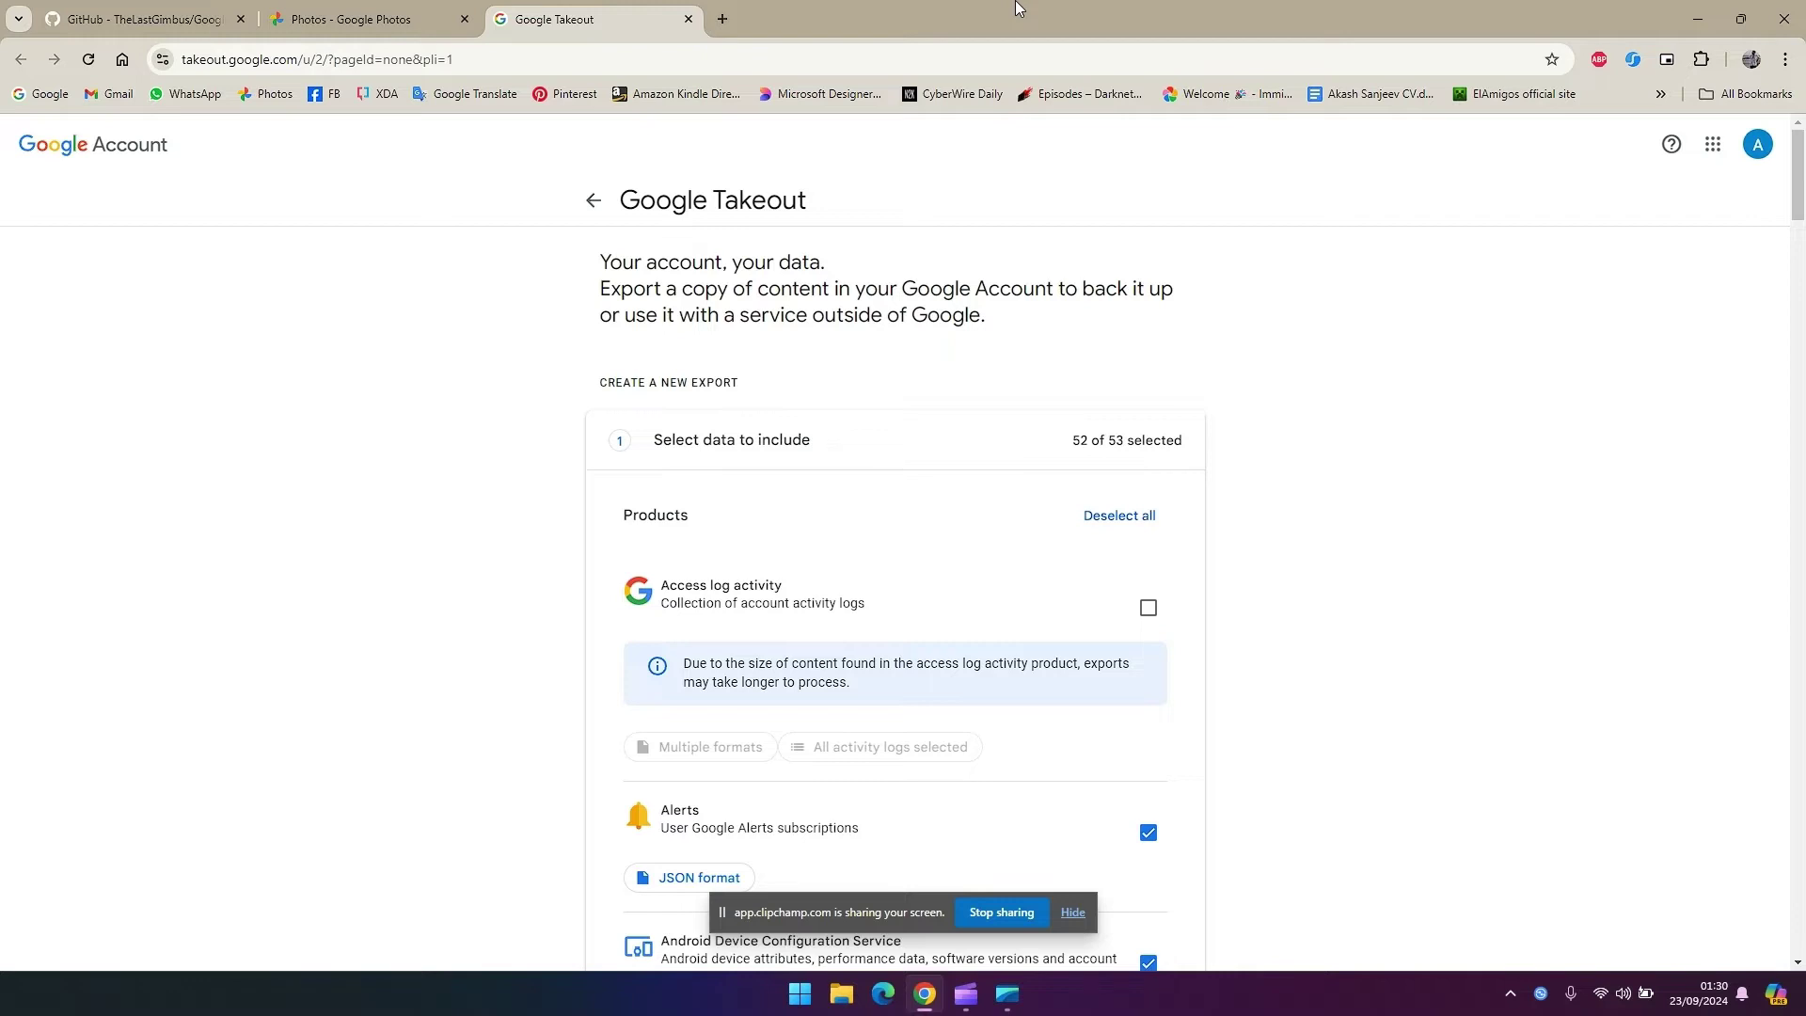
Open a new browser tab next to the Google Takeout export page
{"action": "left_click", "coordinate": [1073, 913]}
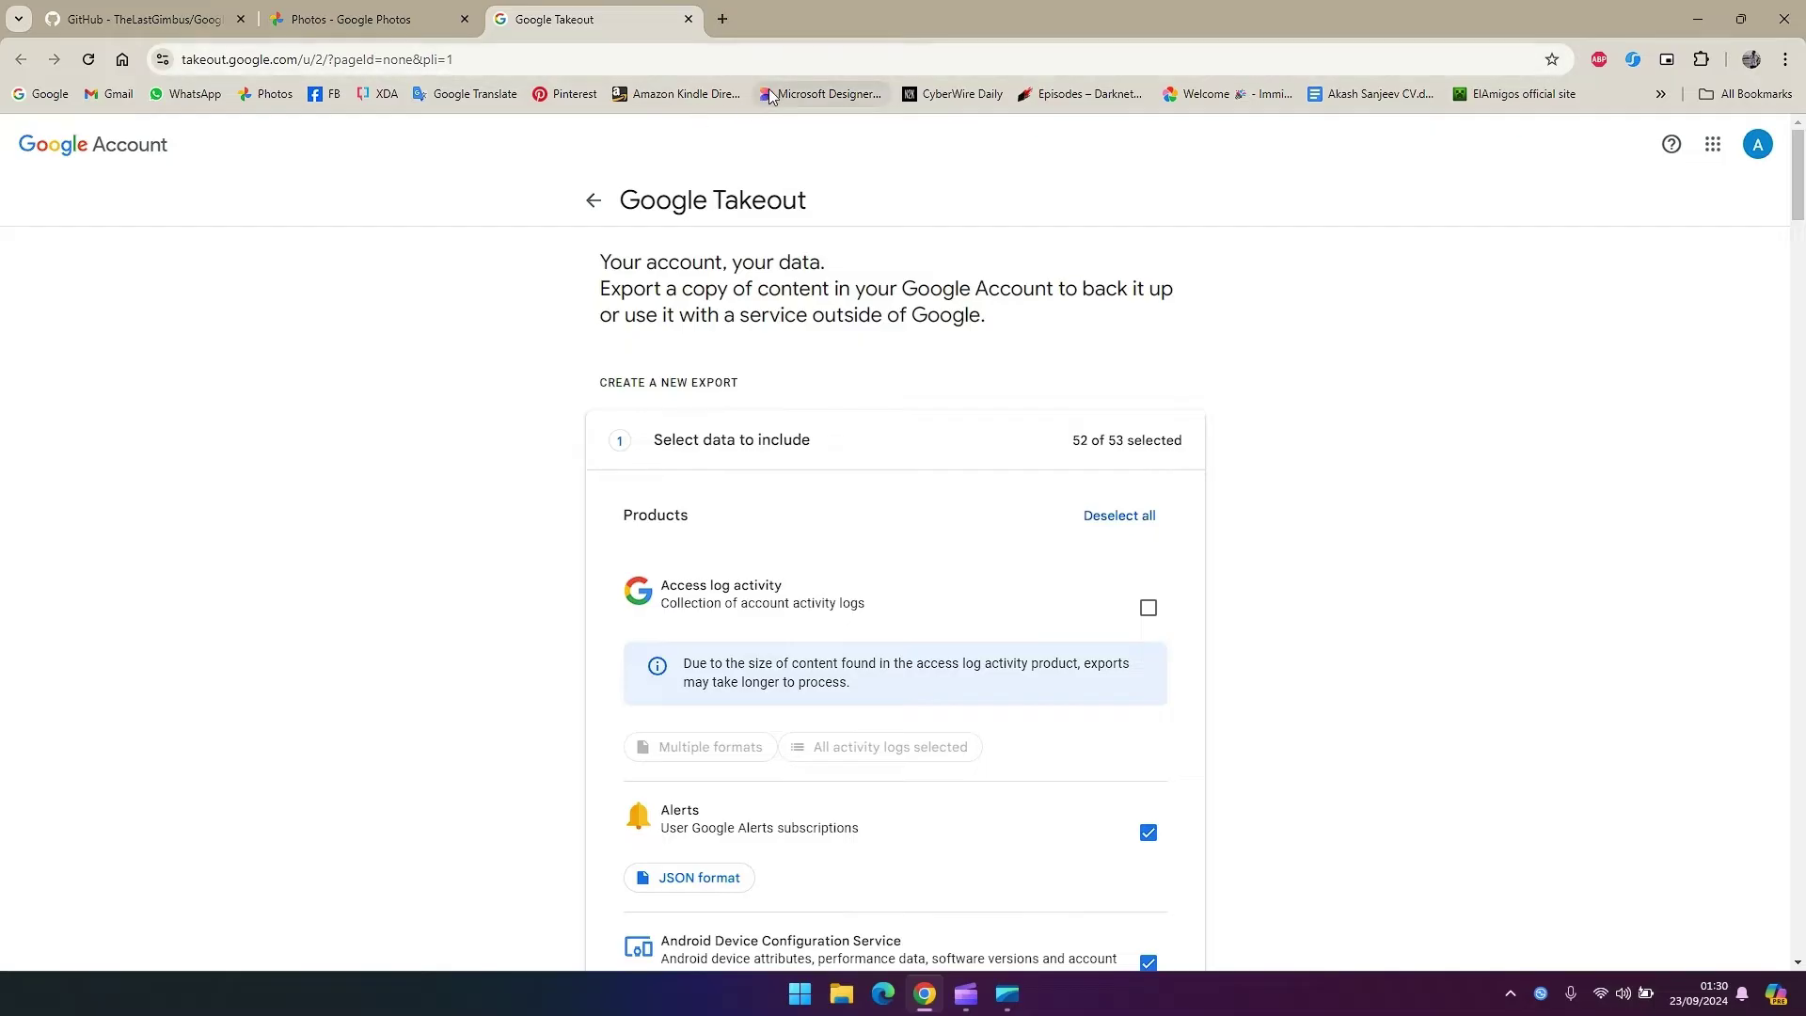
Search Bing for 'takeout google' from the new tab's address bar
{"action": "left_click", "coordinate": [723, 18]}
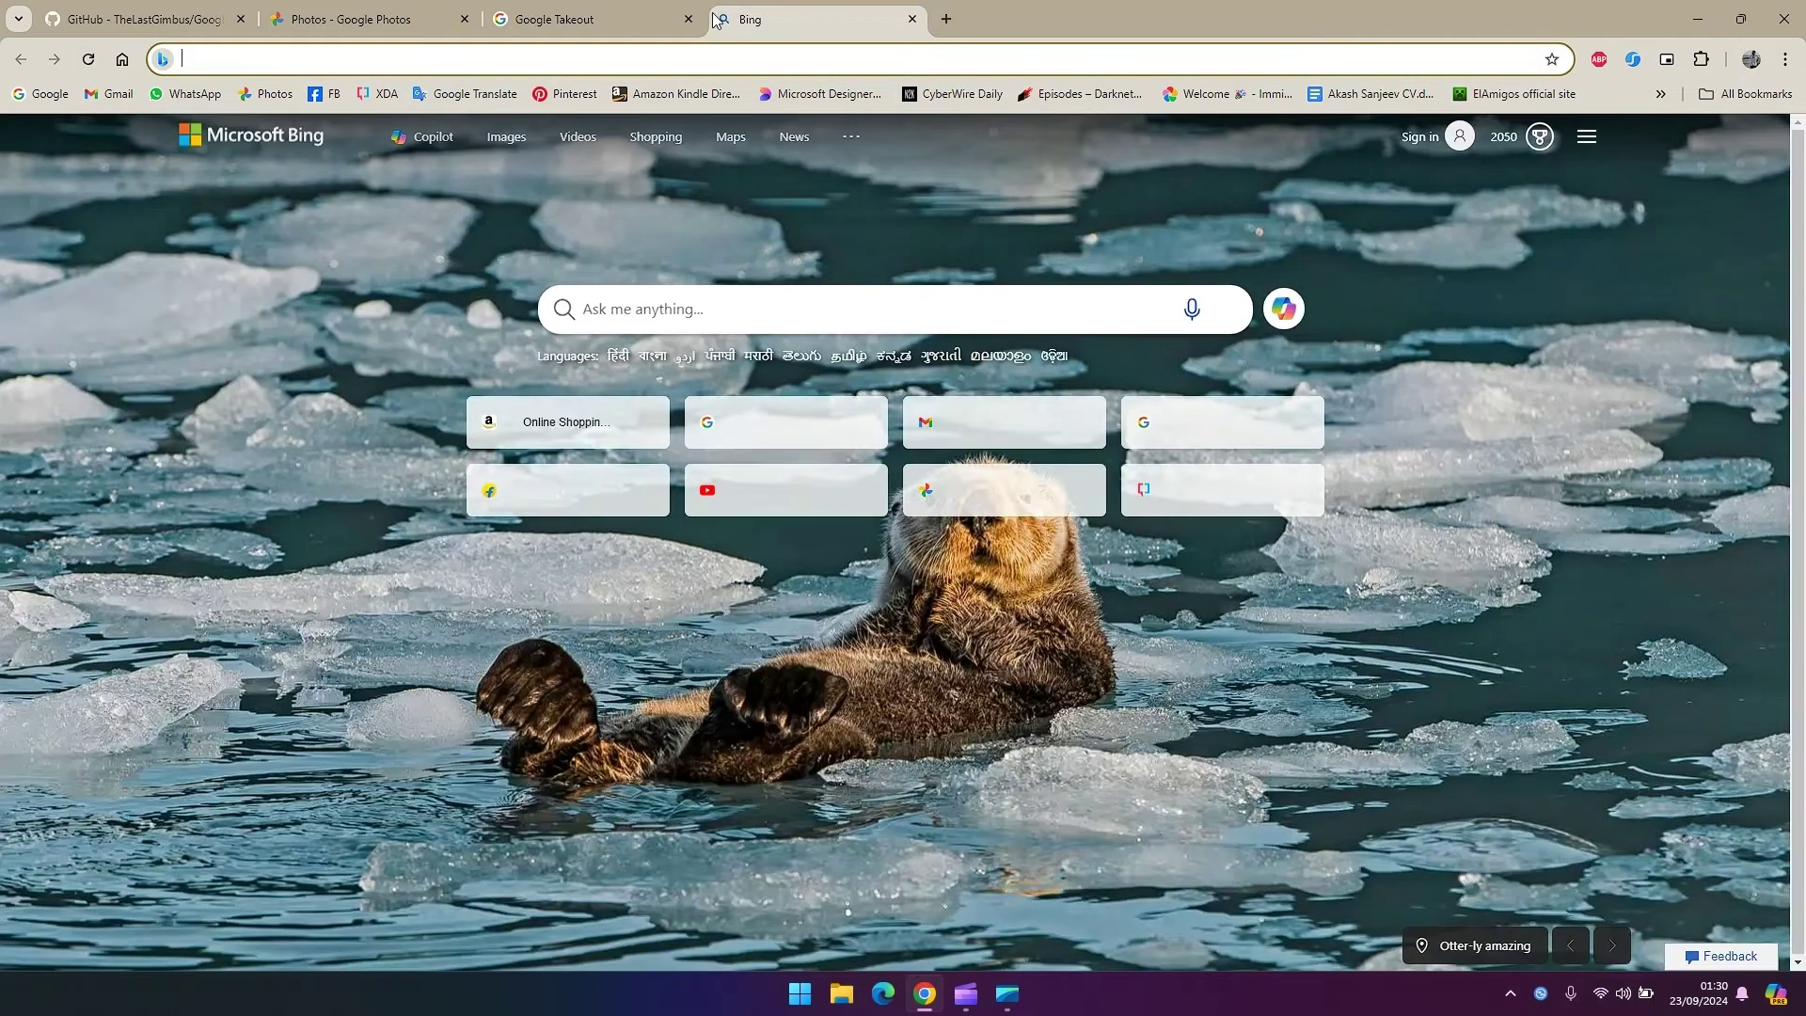
{"action": "type", "text": "take"}
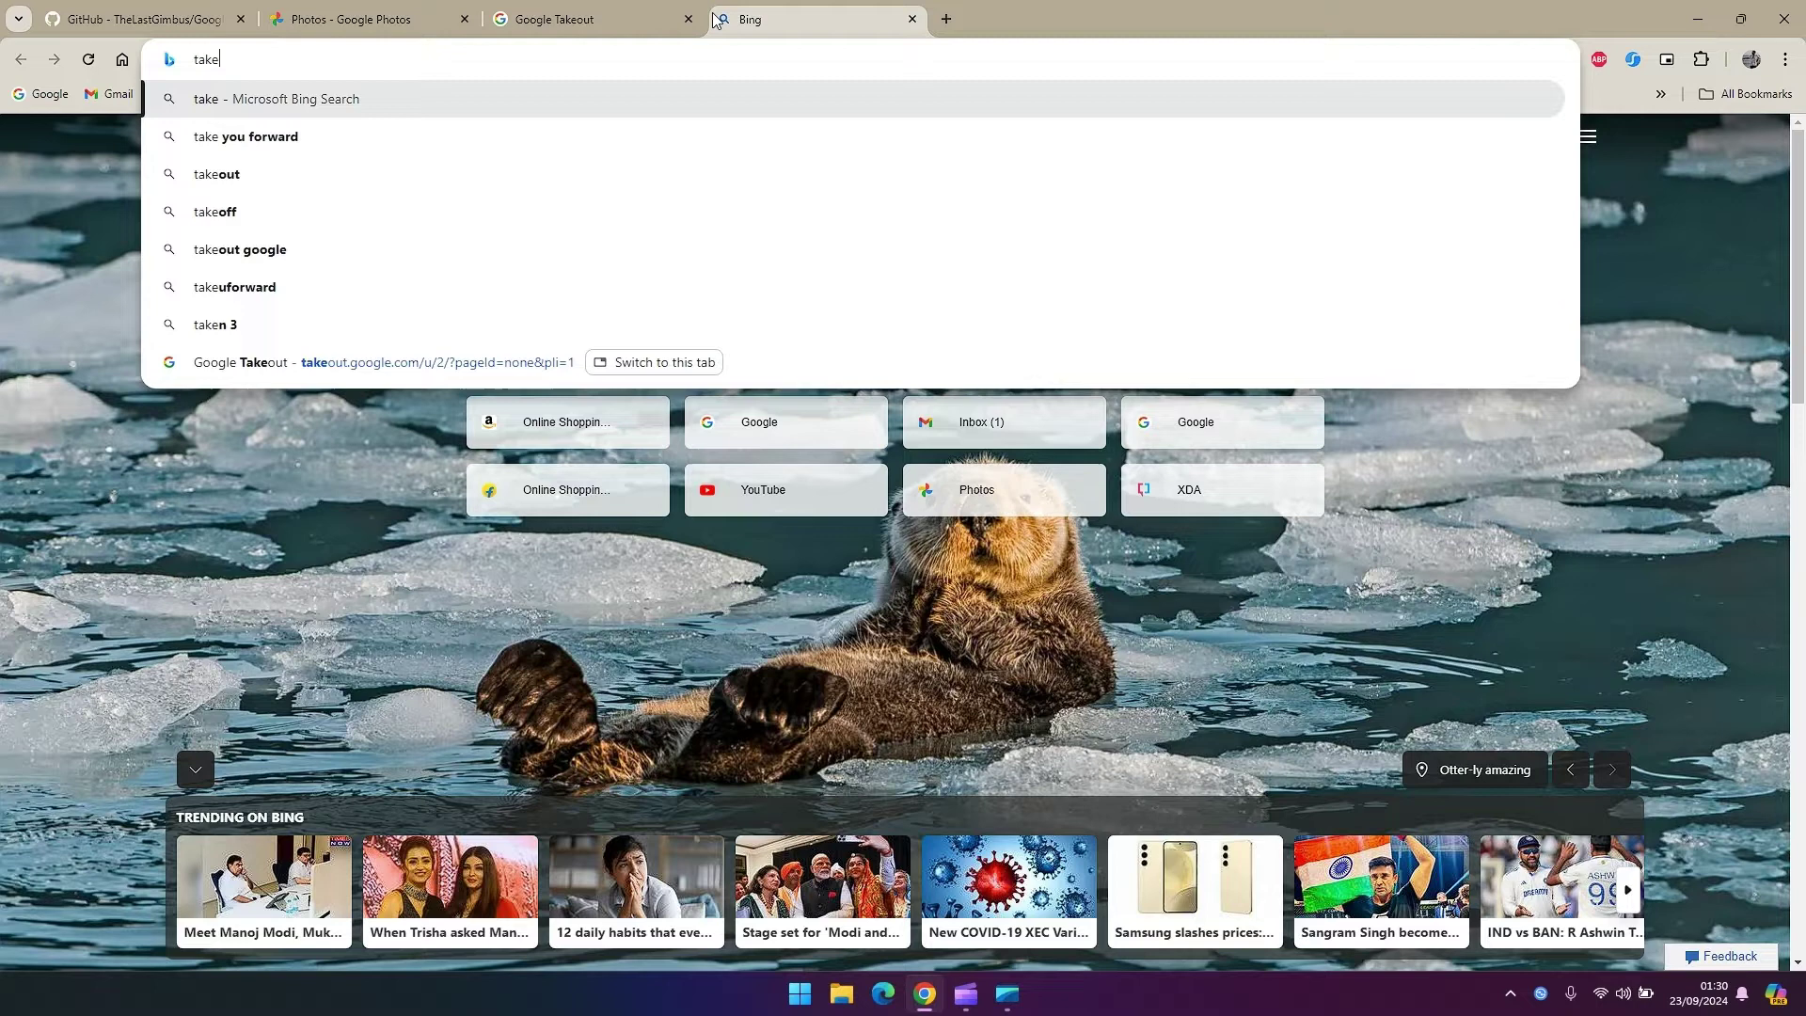
{"action": "type", "text": "out goo"}
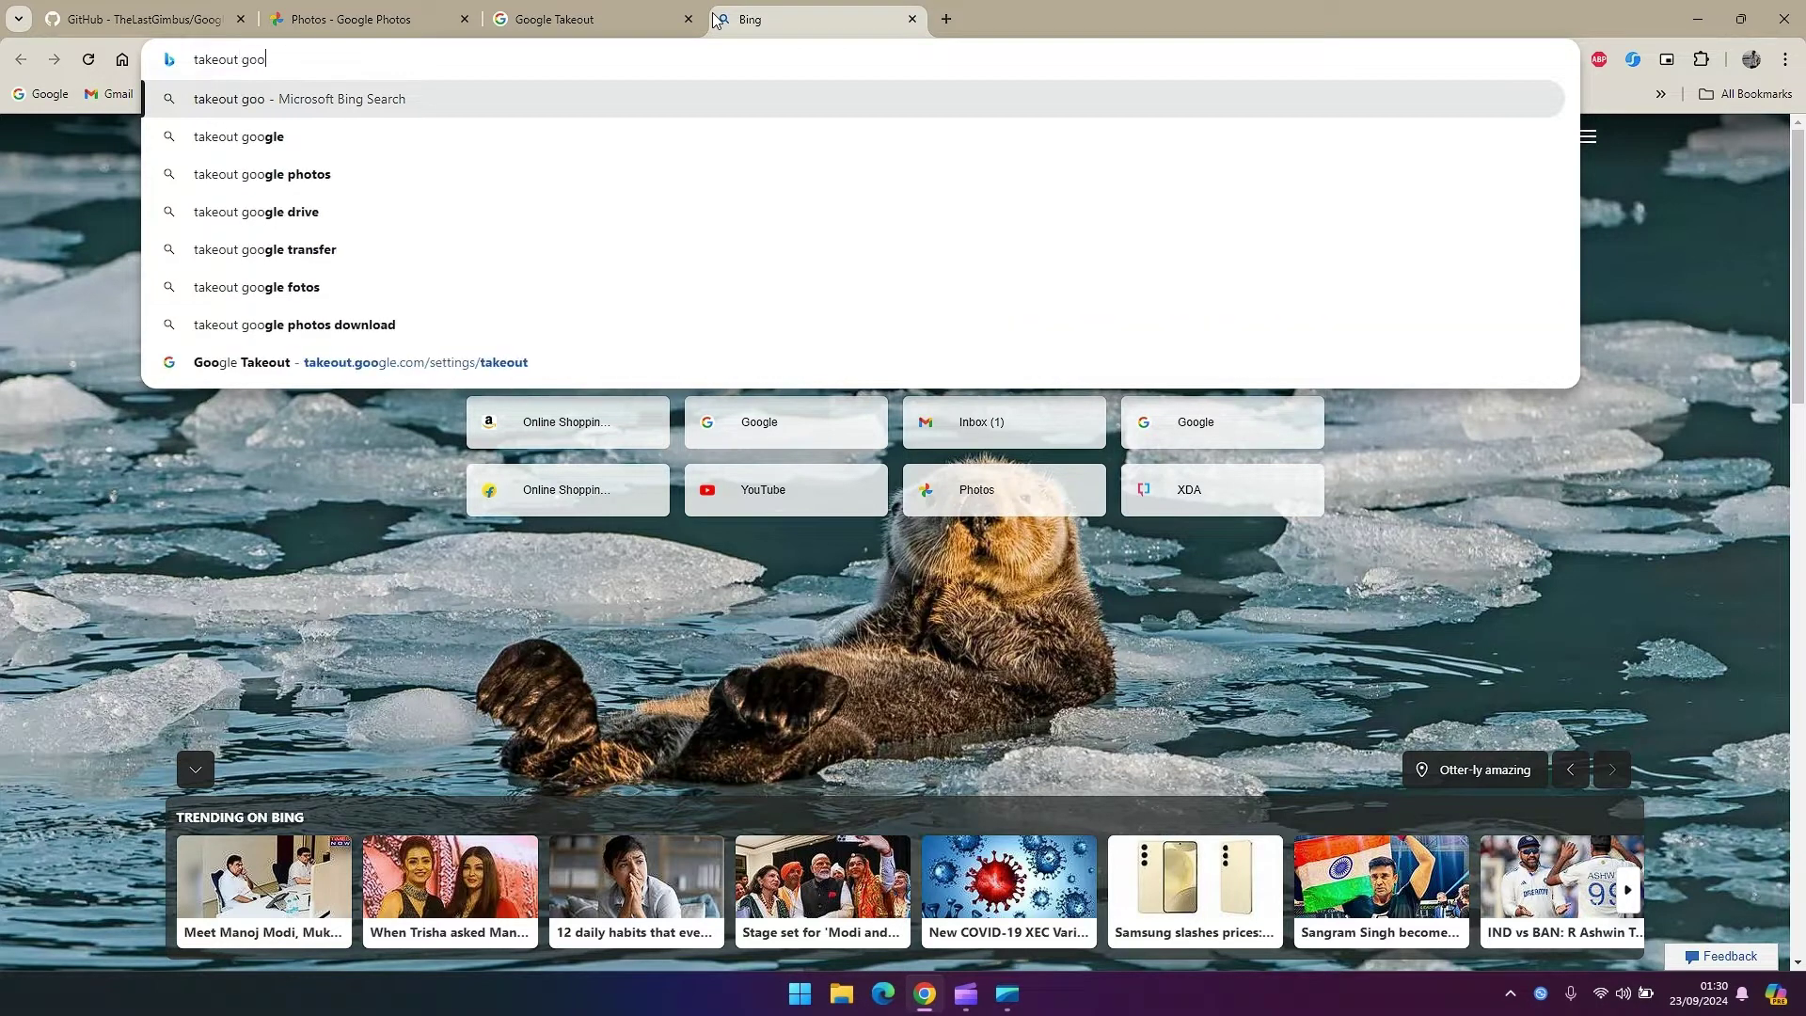
{"action": "key", "text": "Down"}
{"action": "key", "text": "Return"}
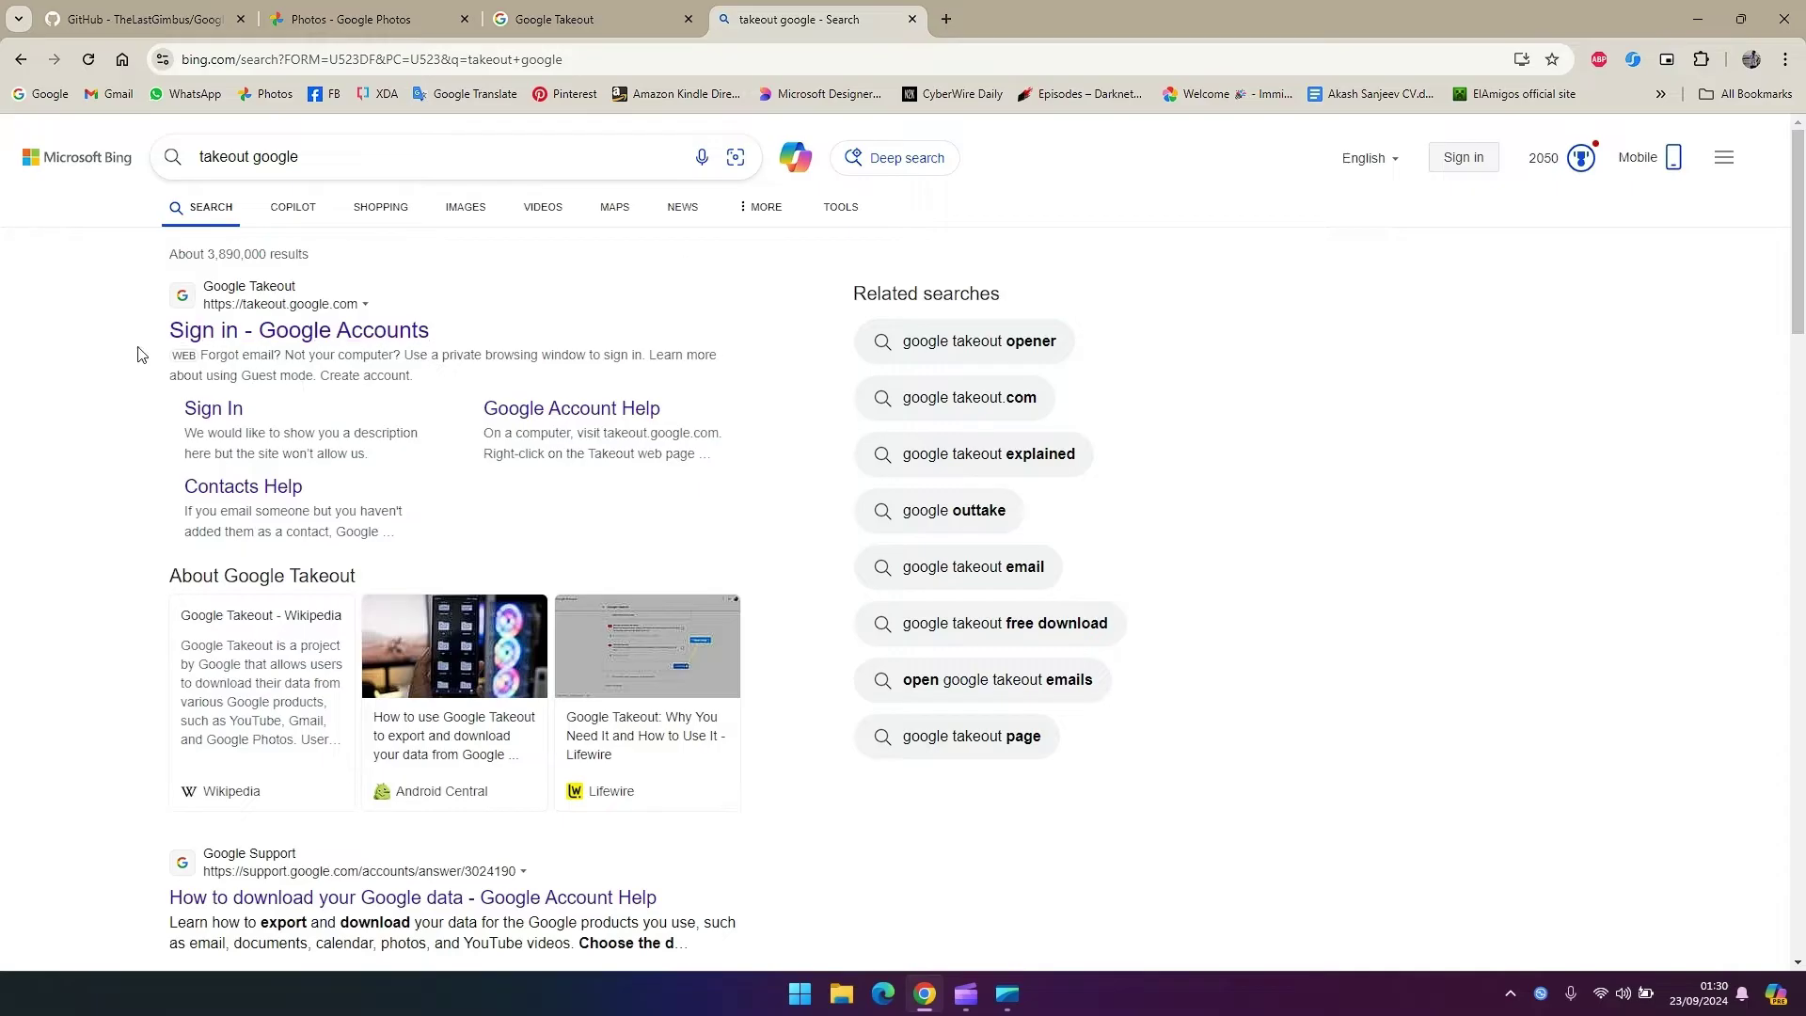
Close the search tab and deselect all products in the Takeout export
{"action": "left_click", "coordinate": [912, 18]}
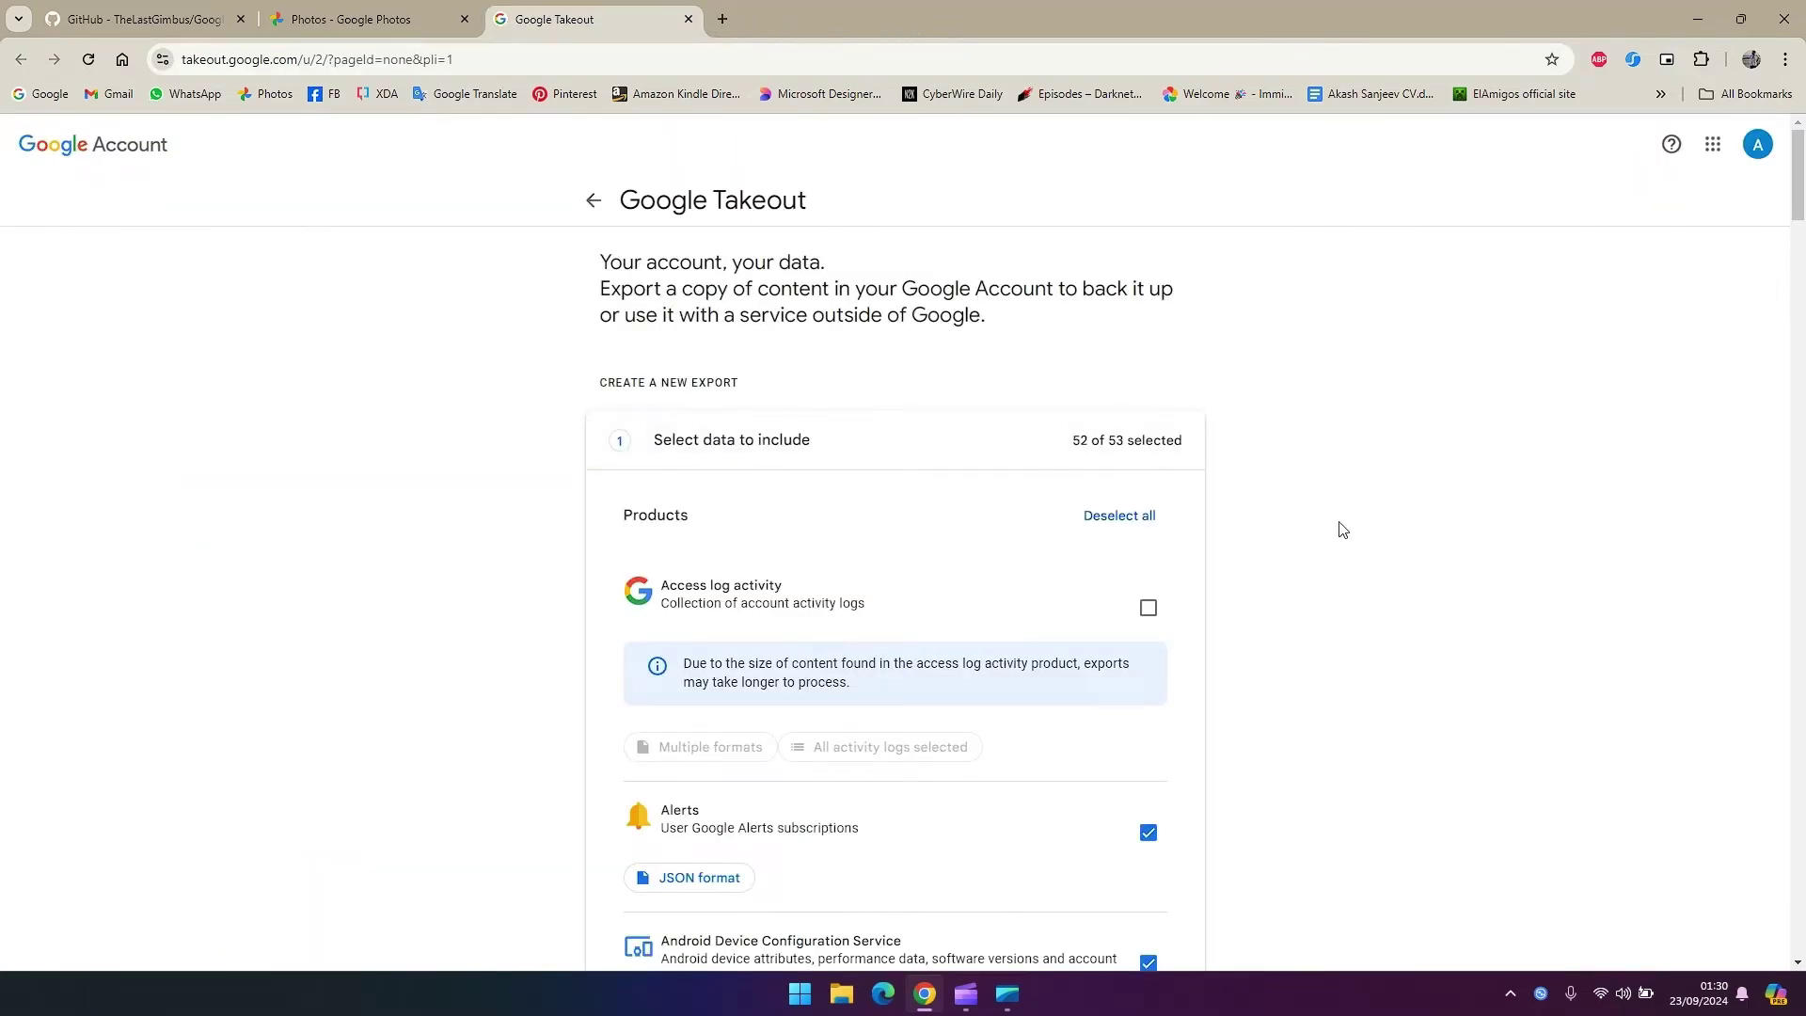
{"action": "scroll", "coordinate": [1342, 523], "scroll_direction": "down", "scroll_amount": 2}
{"action": "scroll", "coordinate": [1342, 530], "scroll_direction": "up", "scroll_amount": 2}
{"action": "scroll", "coordinate": [1342, 530], "scroll_direction": "down", "scroll_amount": 15}
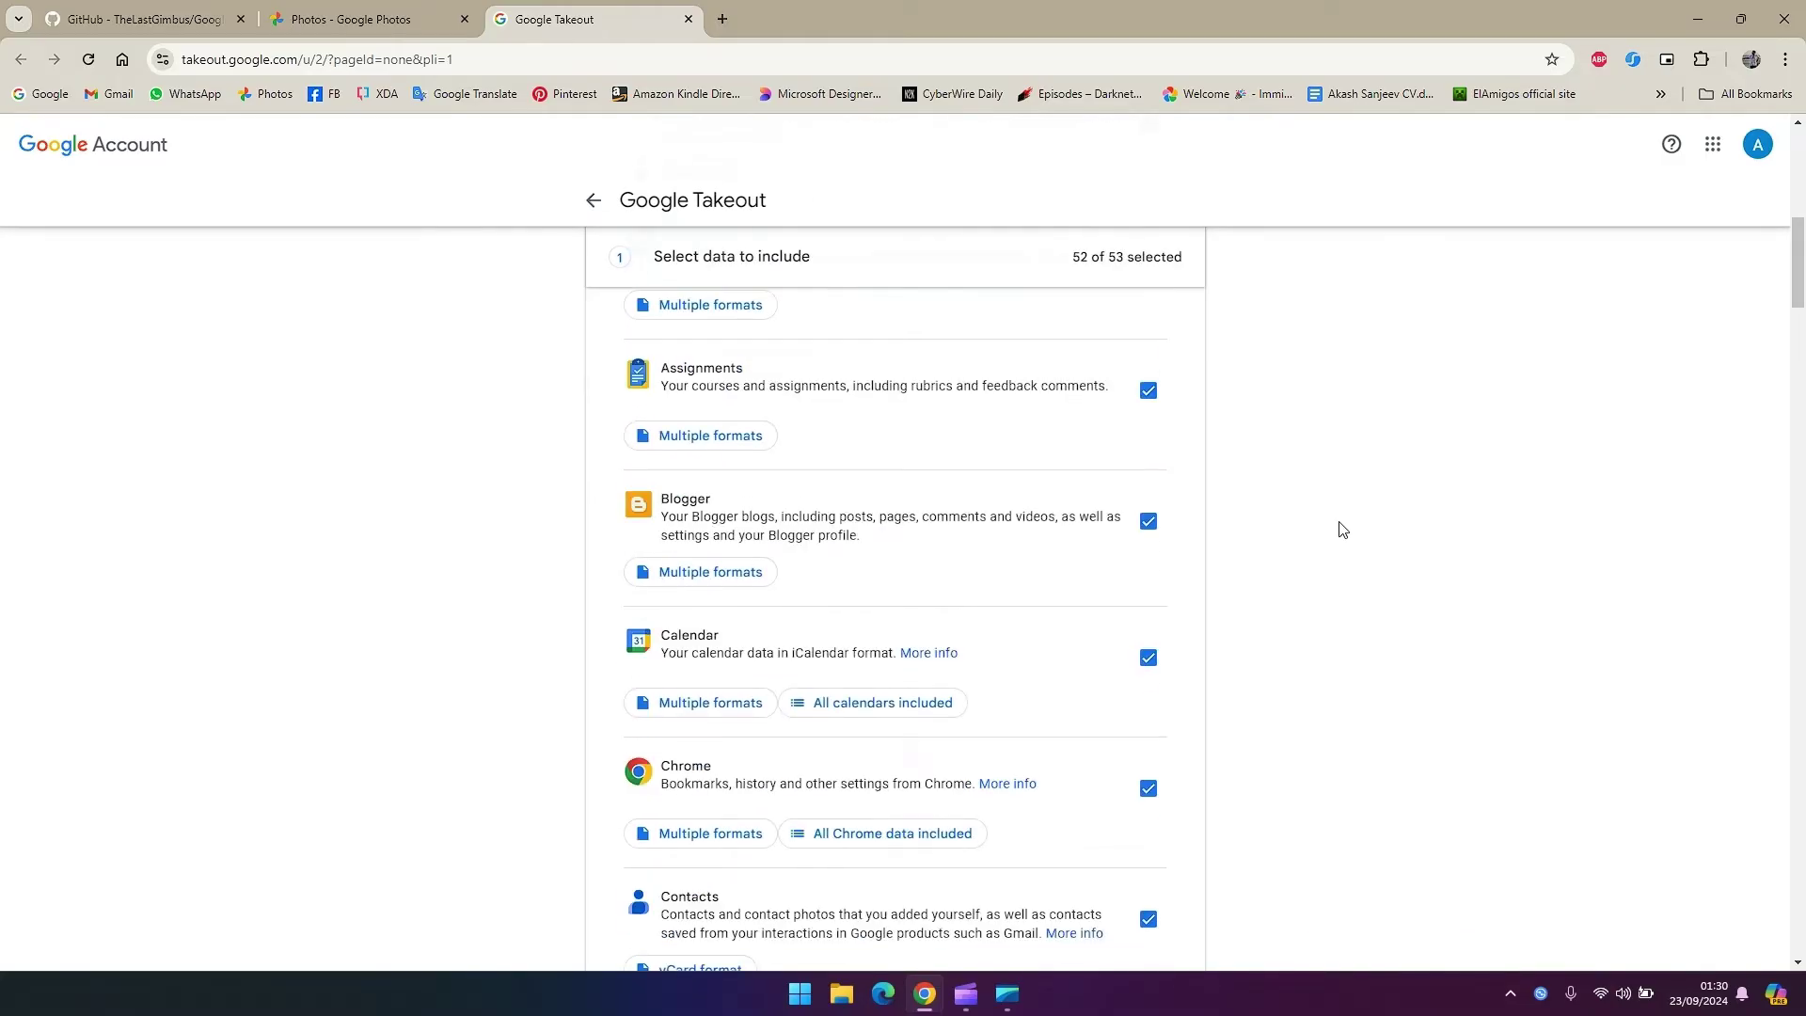
{"action": "scroll", "coordinate": [1342, 529], "scroll_direction": "up", "scroll_amount": 15}
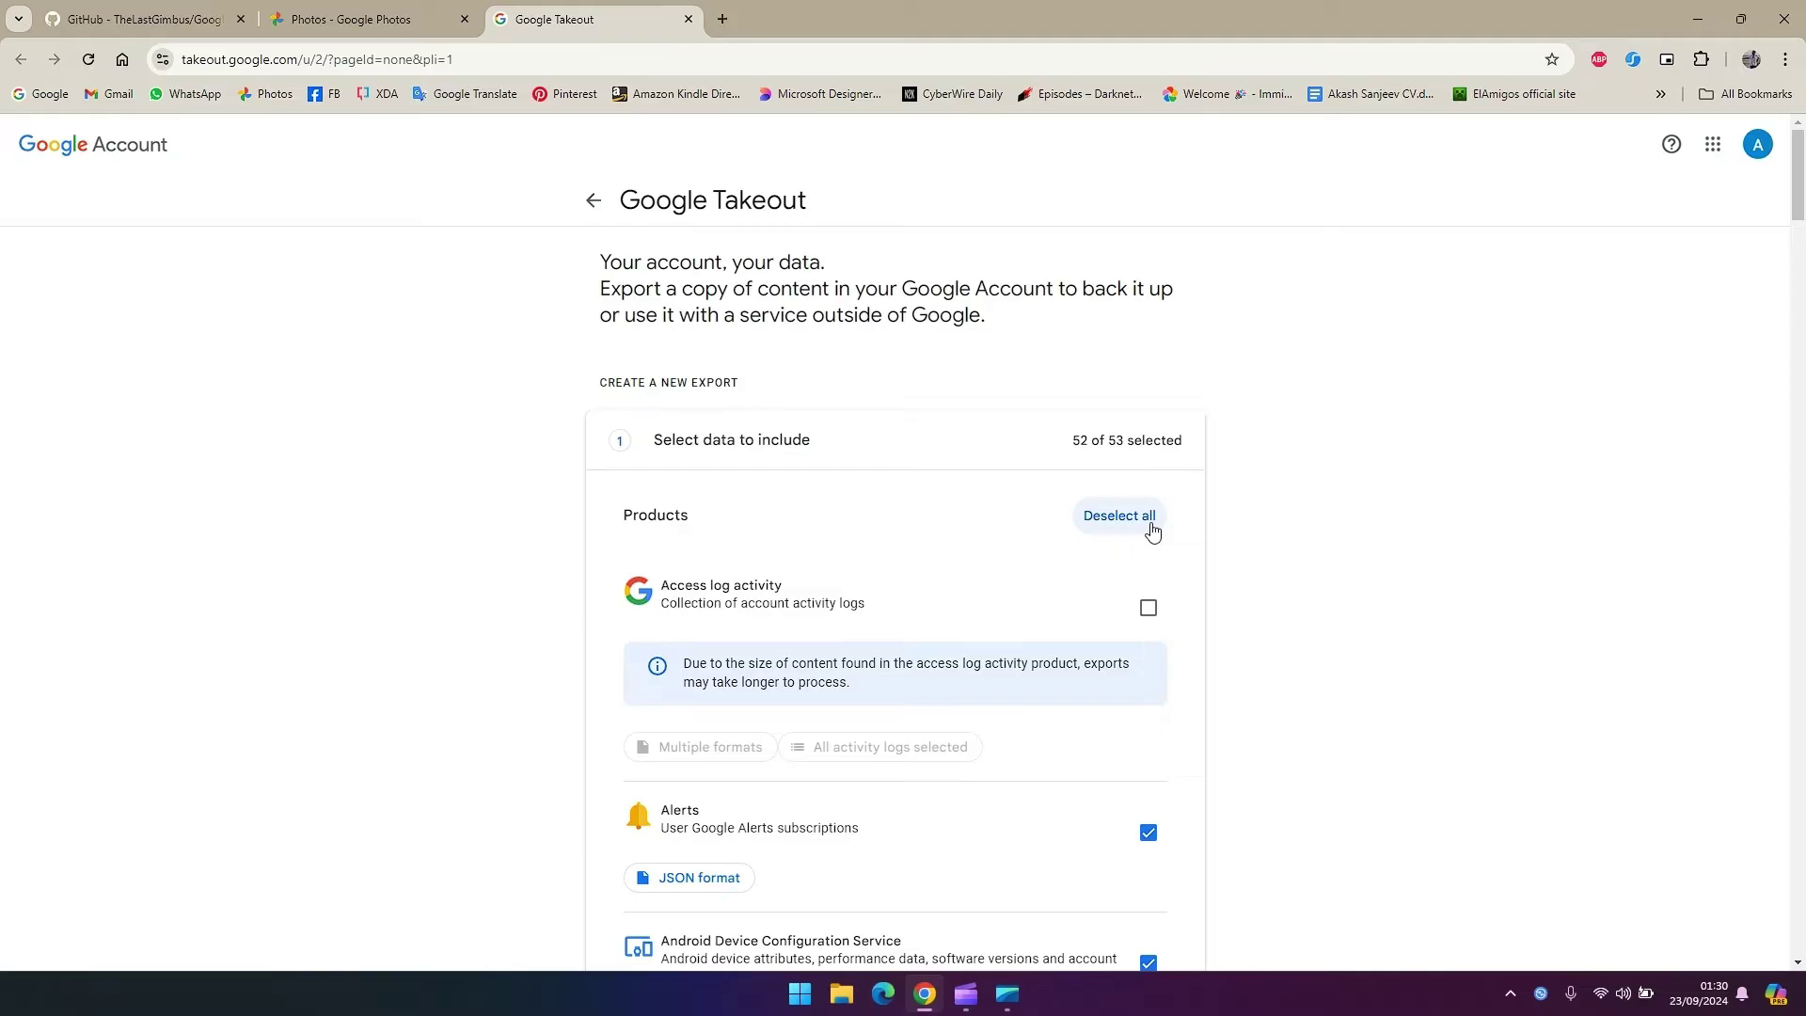
{"action": "left_click", "coordinate": [1153, 531]}
Tick Google Photos and review its Multiple formats details
{"action": "scroll", "coordinate": [1350, 653], "scroll_direction": "down", "scroll_amount": 3}
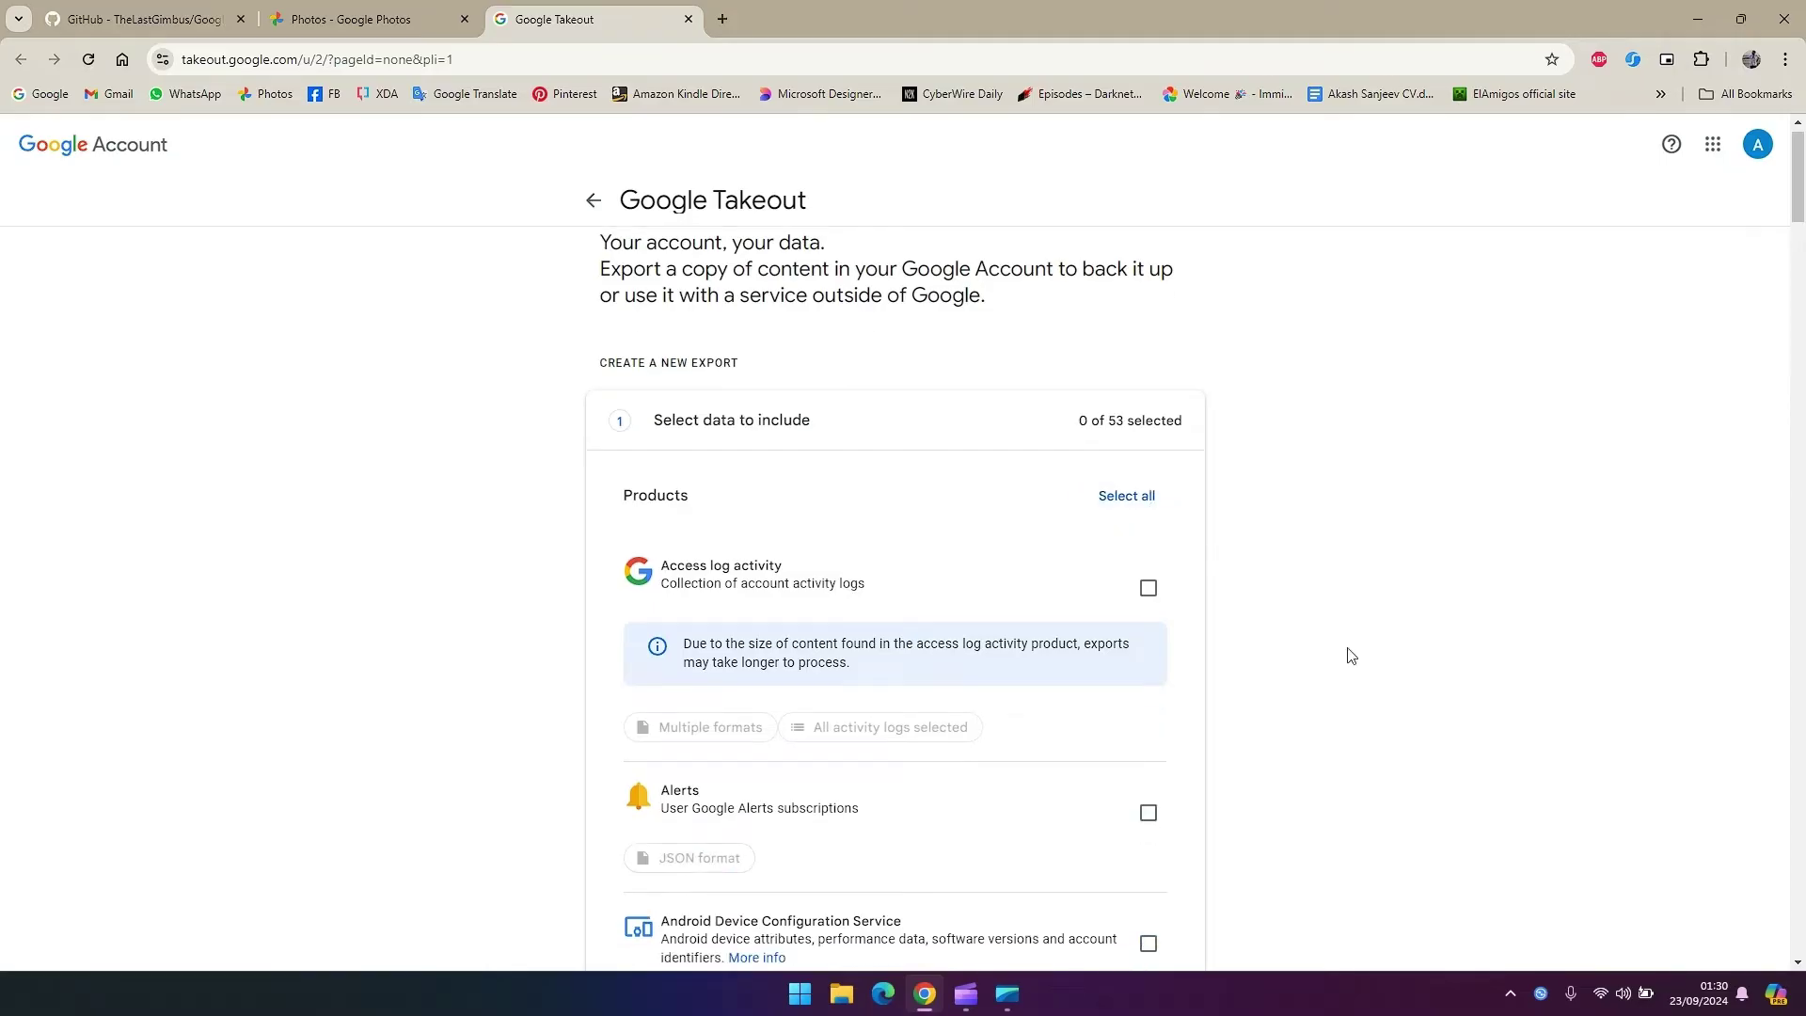
{"action": "scroll", "coordinate": [1351, 656], "scroll_direction": "down", "scroll_amount": 8}
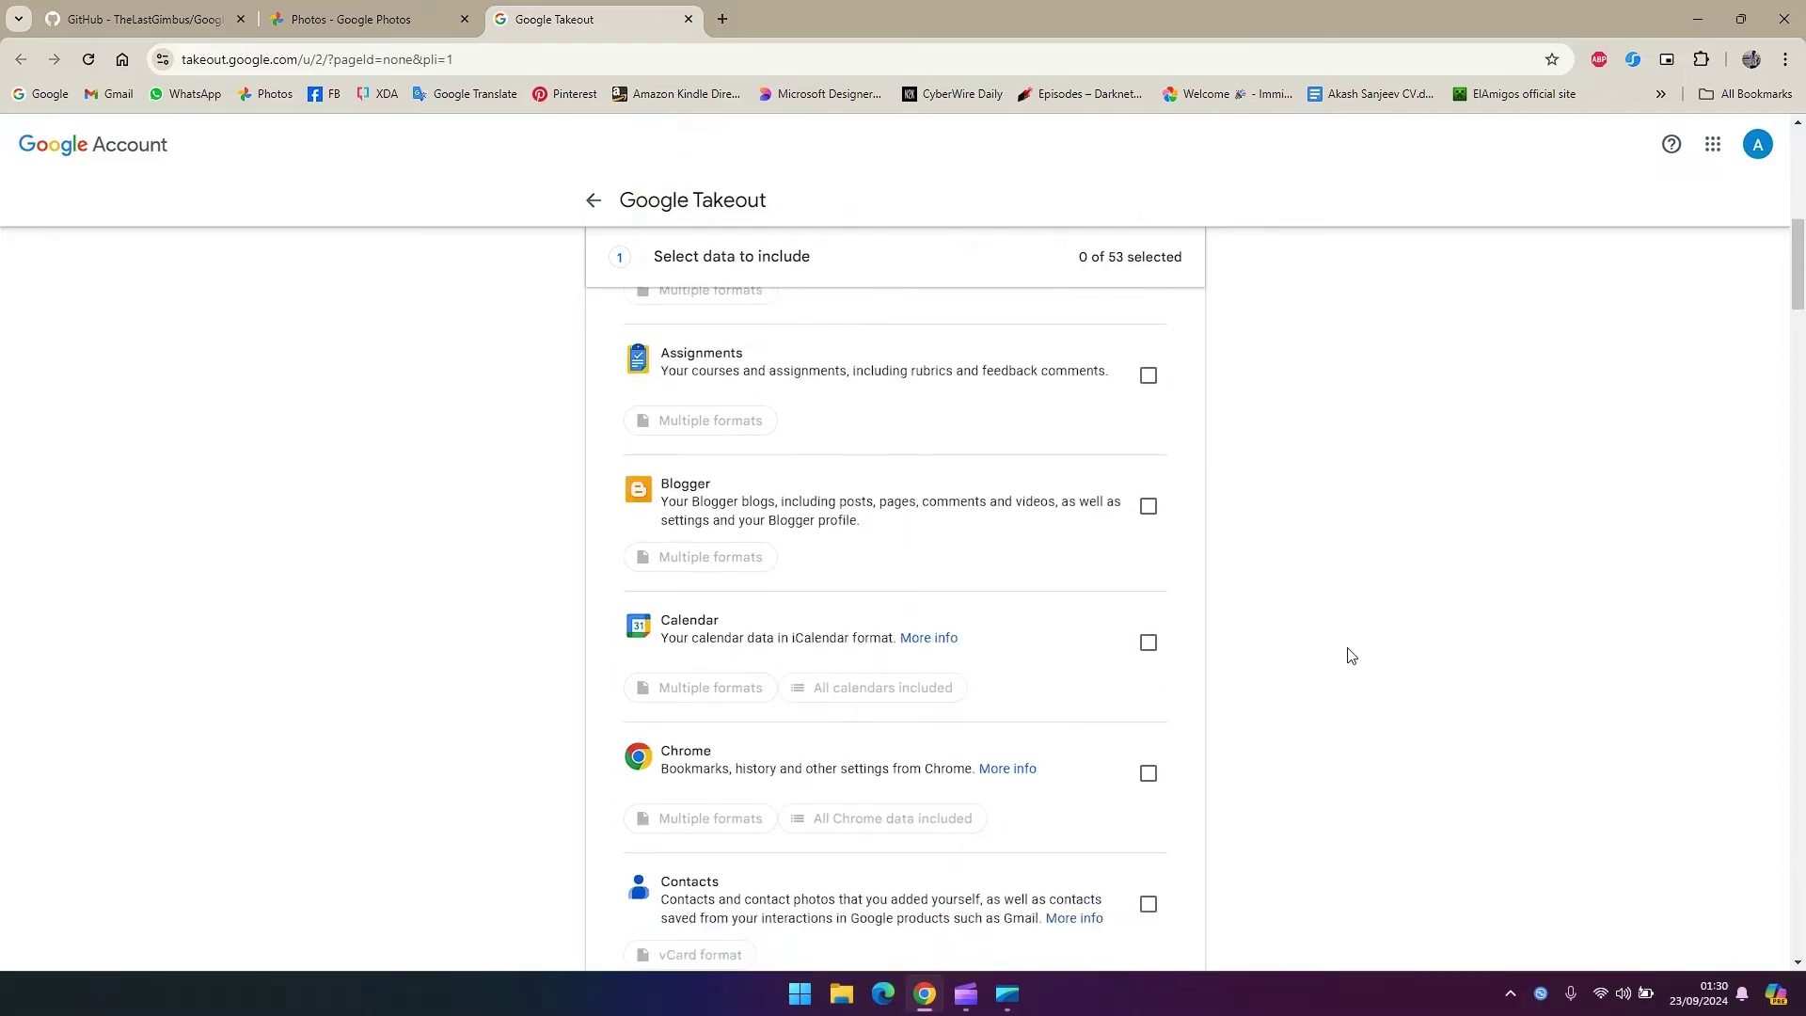
{"action": "scroll", "coordinate": [1350, 655], "scroll_direction": "down", "scroll_amount": 15}
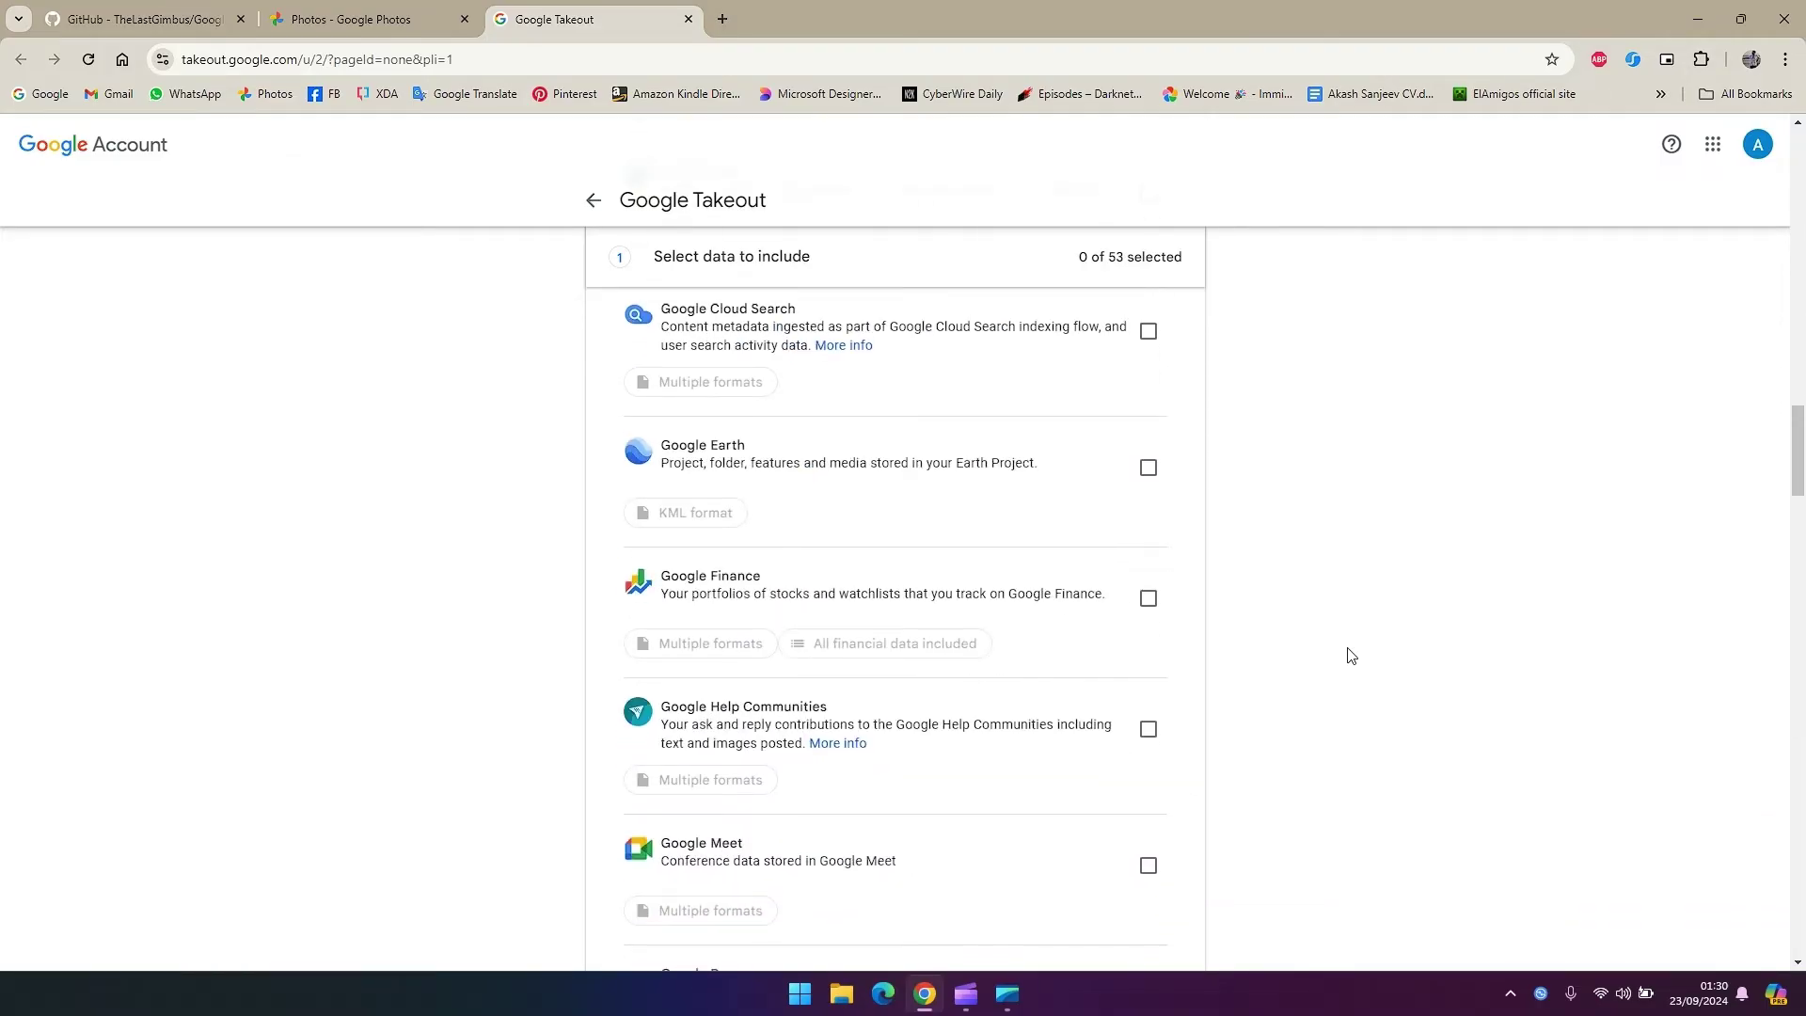
{"action": "scroll", "coordinate": [1350, 655], "scroll_direction": "down", "scroll_amount": 7}
{"action": "scroll", "coordinate": [1351, 656], "scroll_direction": "up", "scroll_amount": 4}
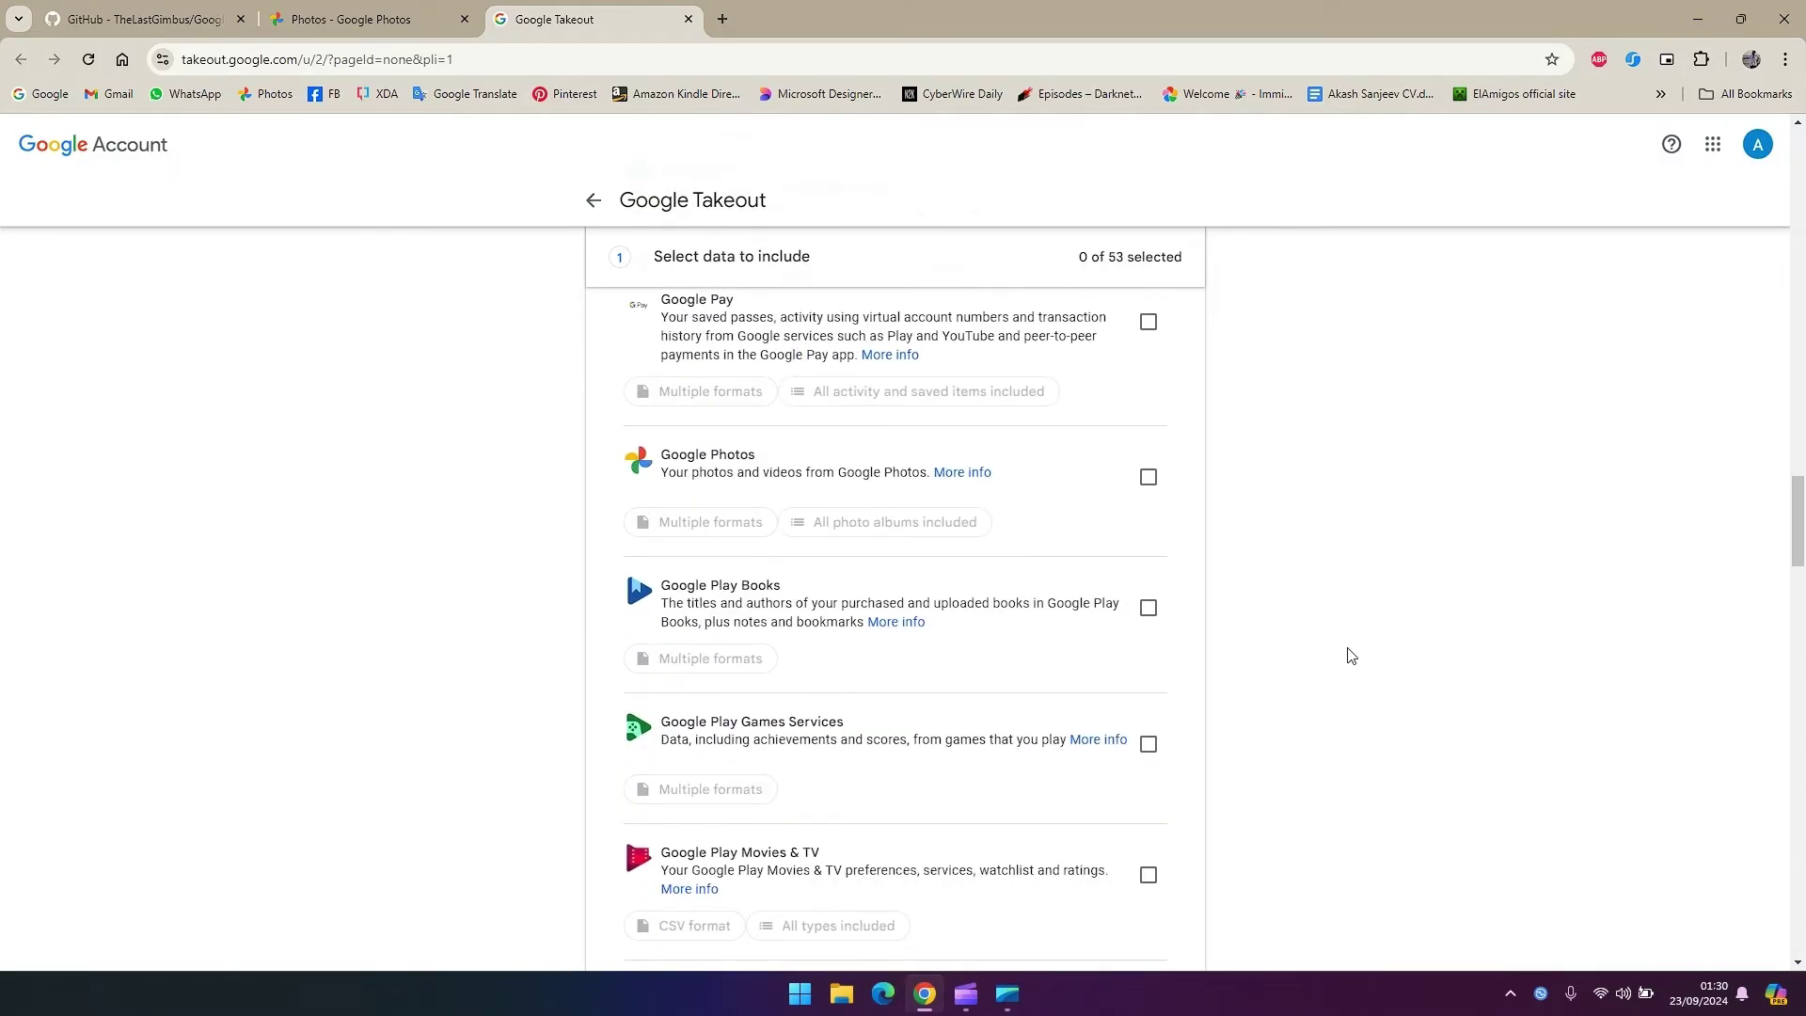
{"action": "left_click", "coordinate": [1148, 618]}
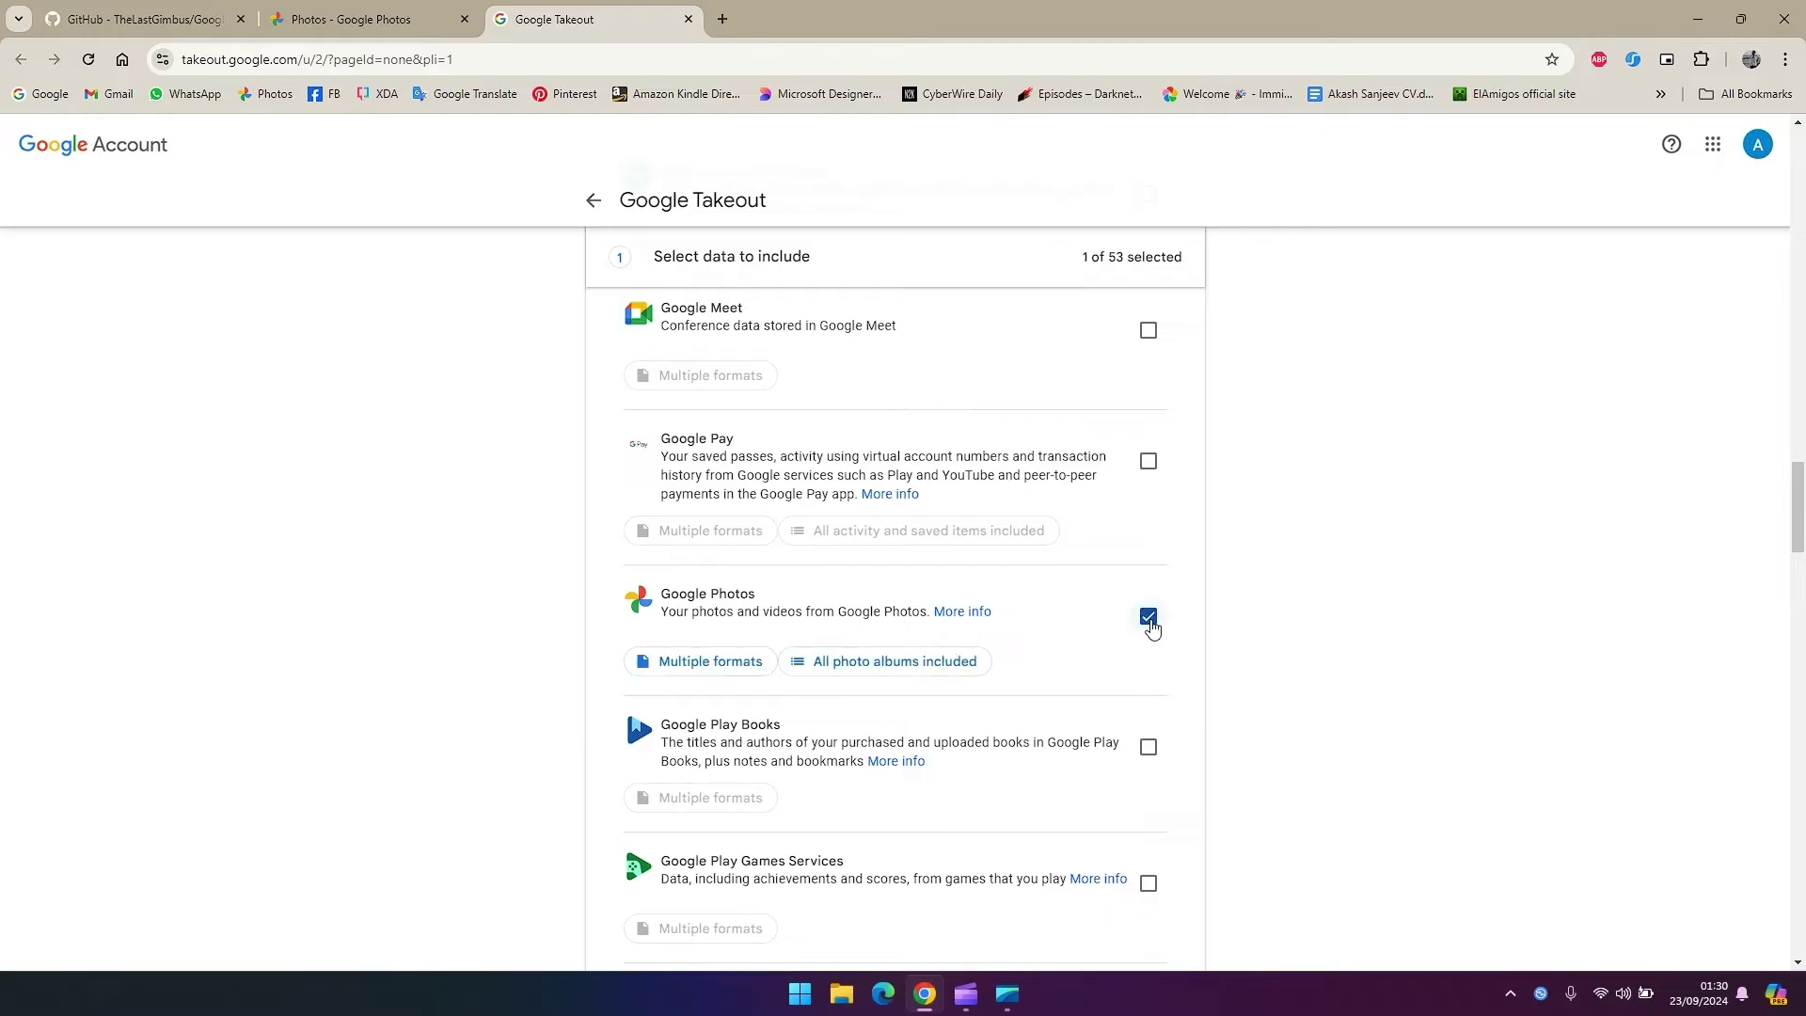
{"action": "left_click", "coordinate": [716, 662]}
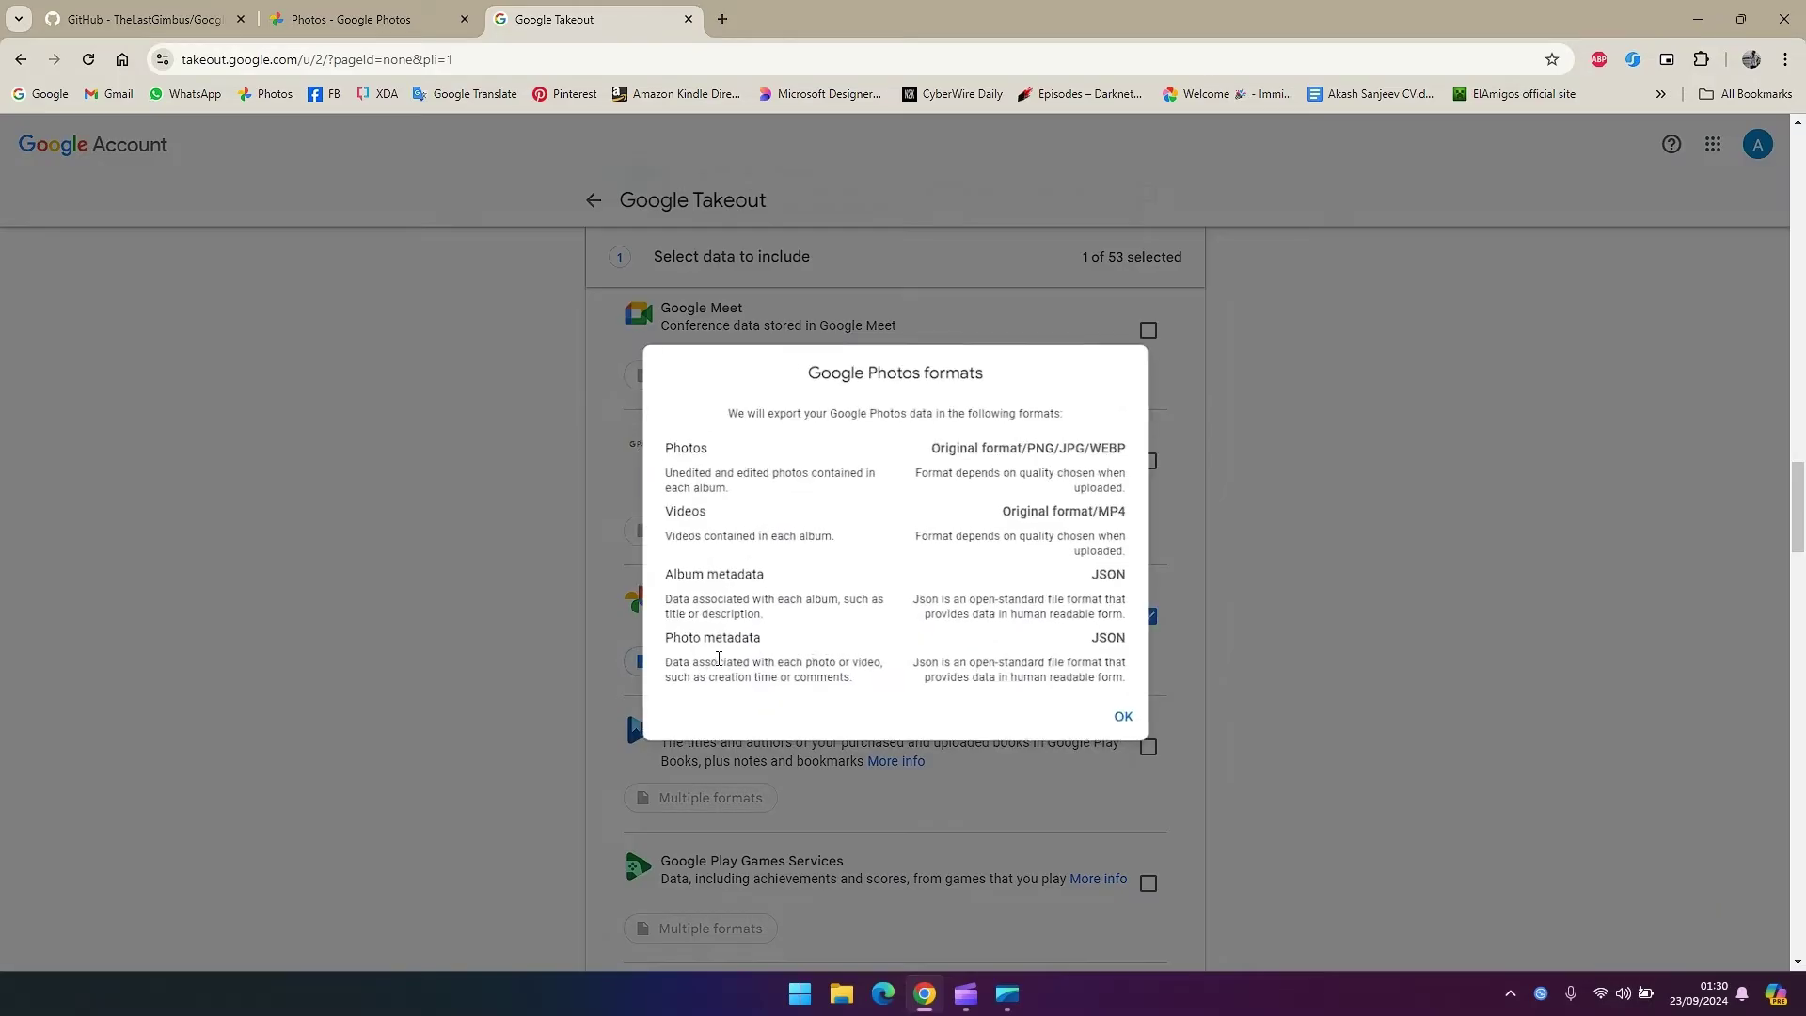
{"action": "left_click", "coordinate": [1323, 543]}
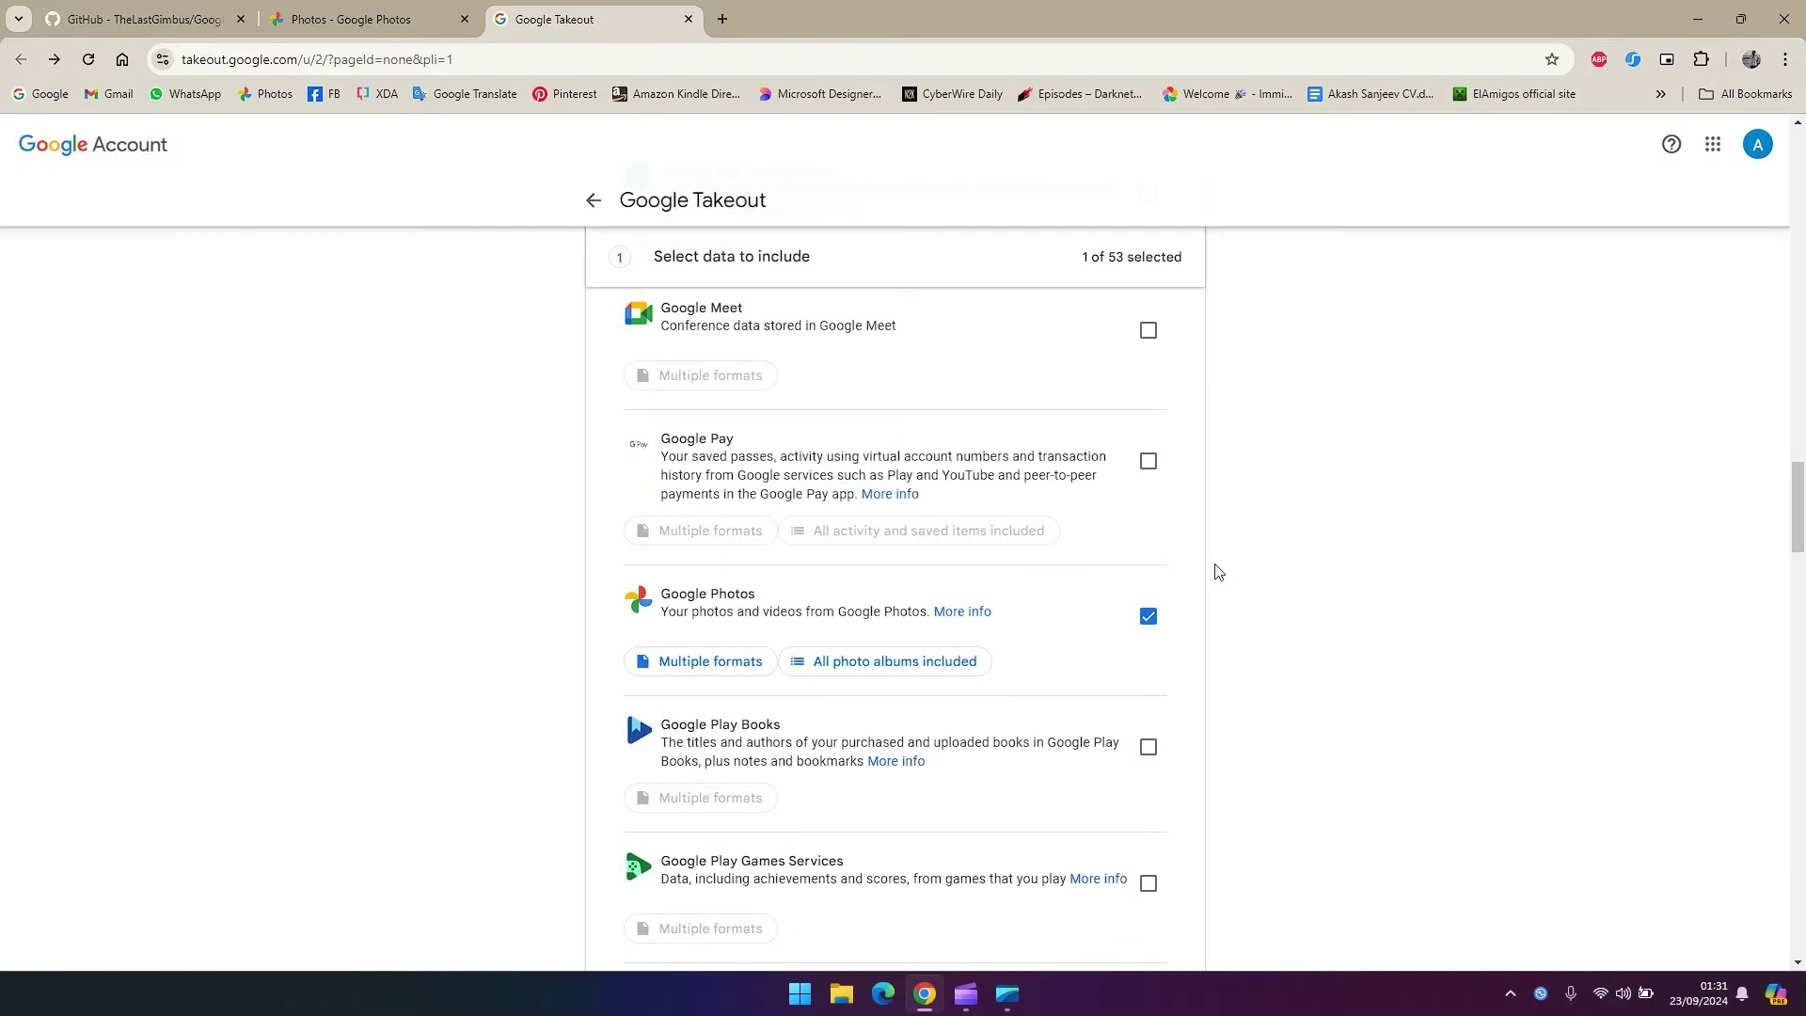
{"action": "left_click", "coordinate": [709, 662]}
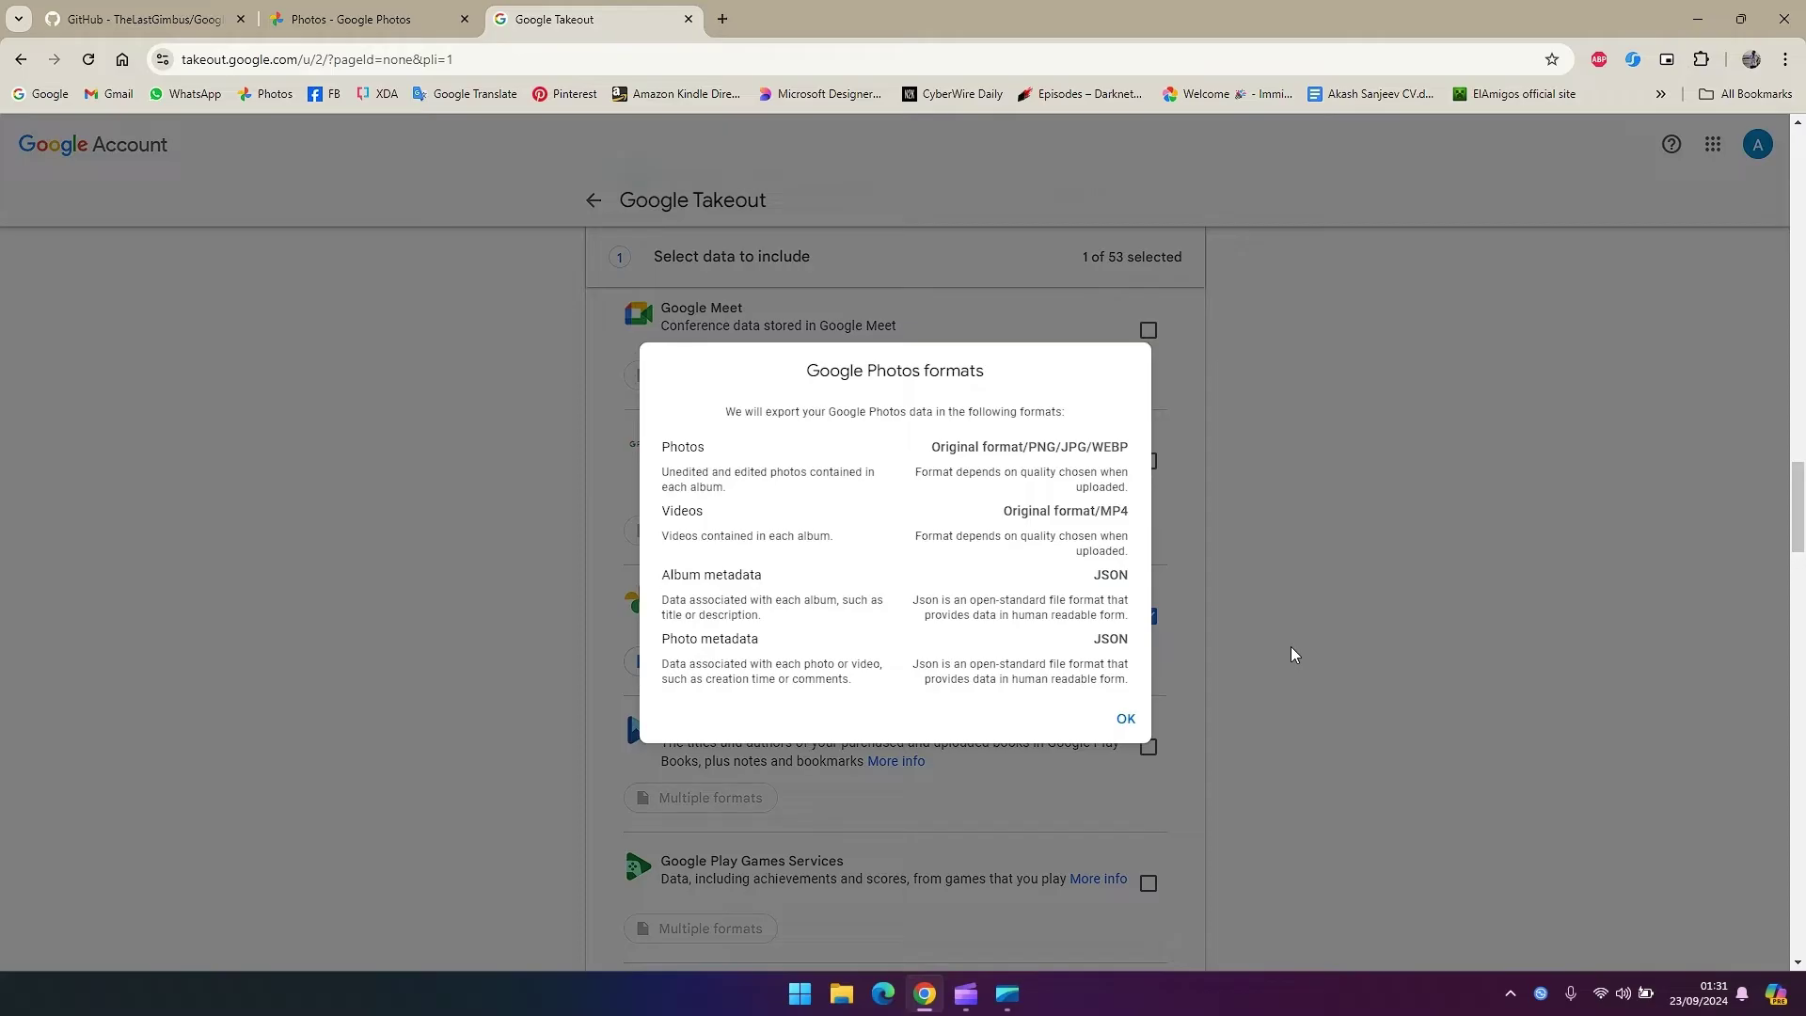
{"action": "left_click", "coordinate": [1124, 720]}
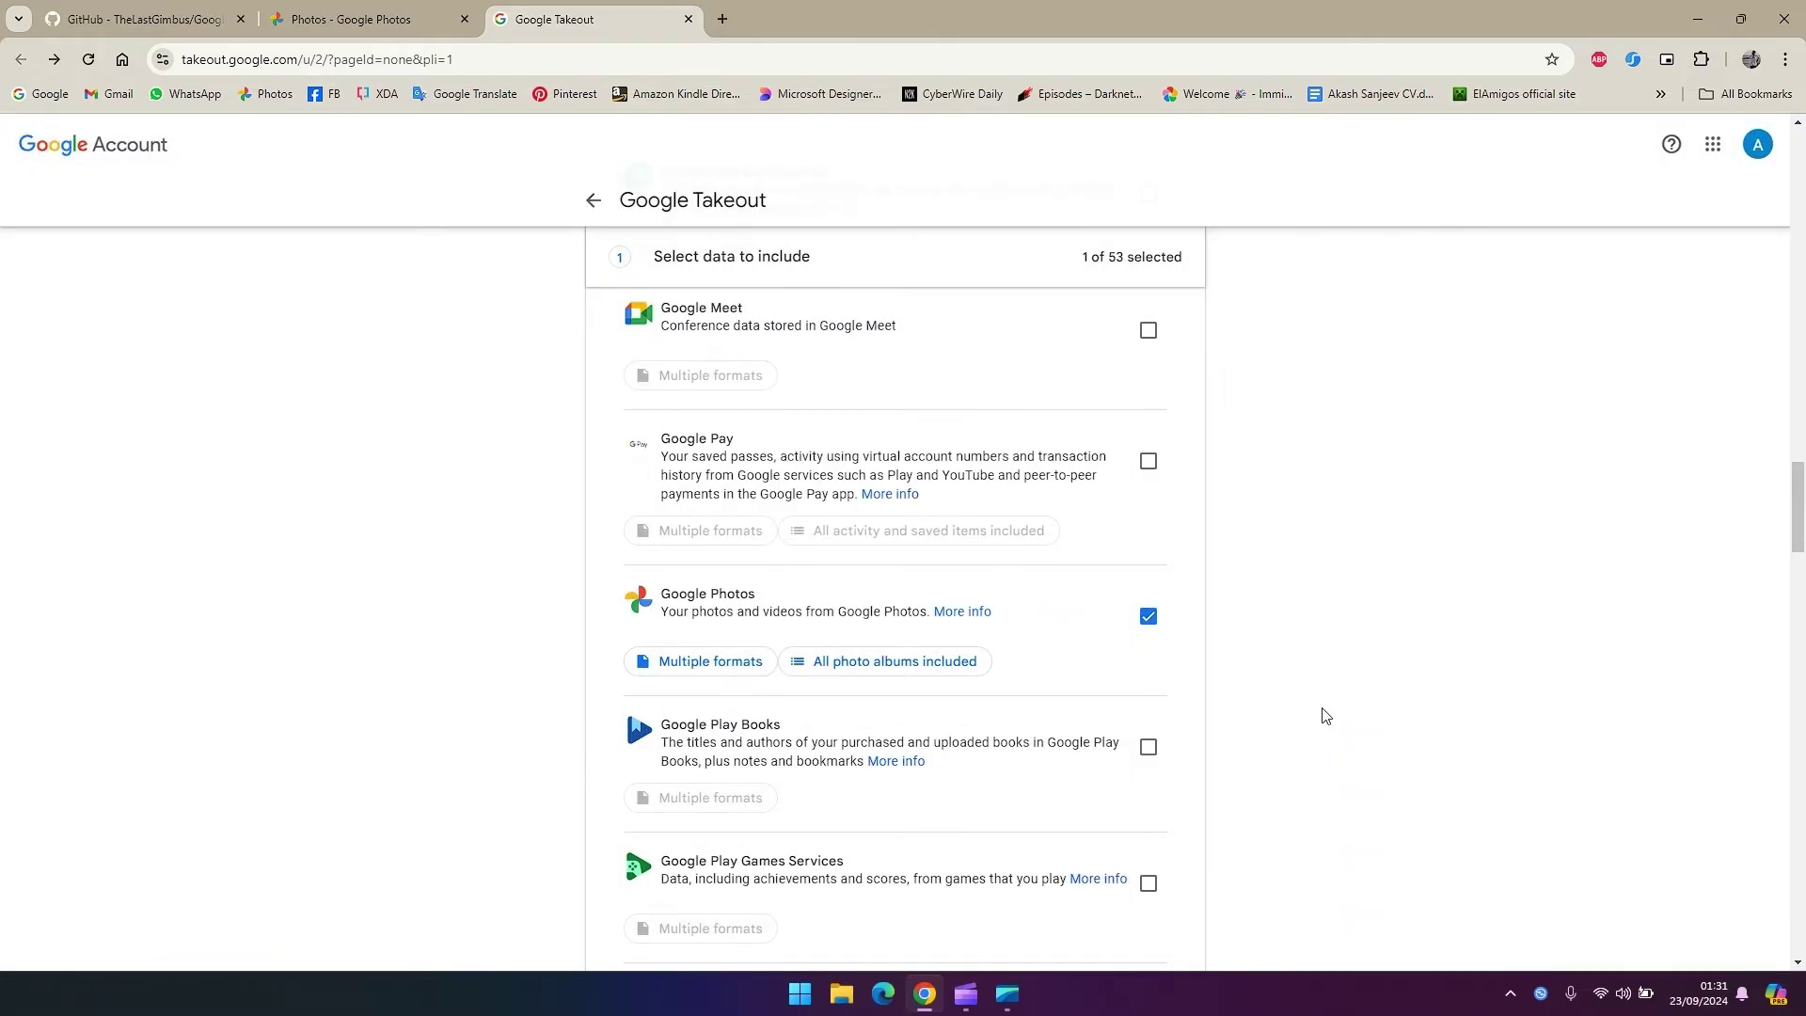
{"action": "scroll", "coordinate": [1317, 713], "scroll_direction": "down", "scroll_amount": 20}
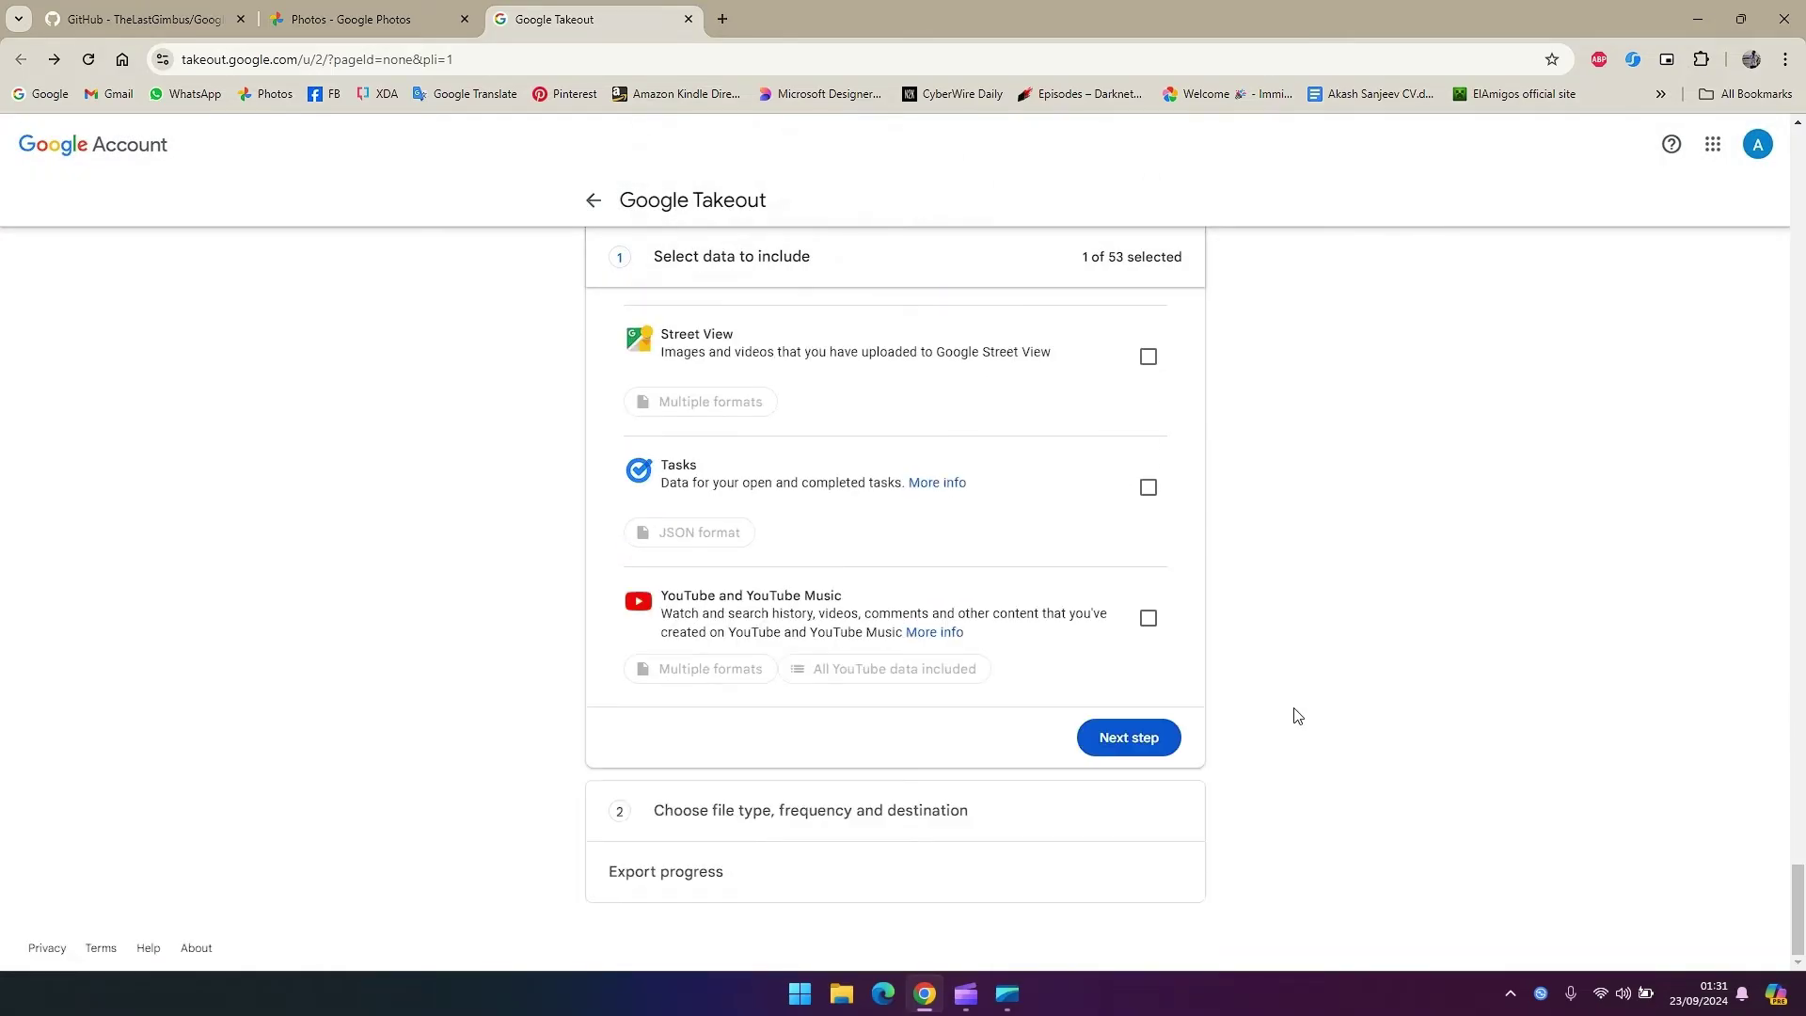
Keep delivery as an emailed download link and the archive type as .zip
{"action": "left_click", "coordinate": [1155, 745]}
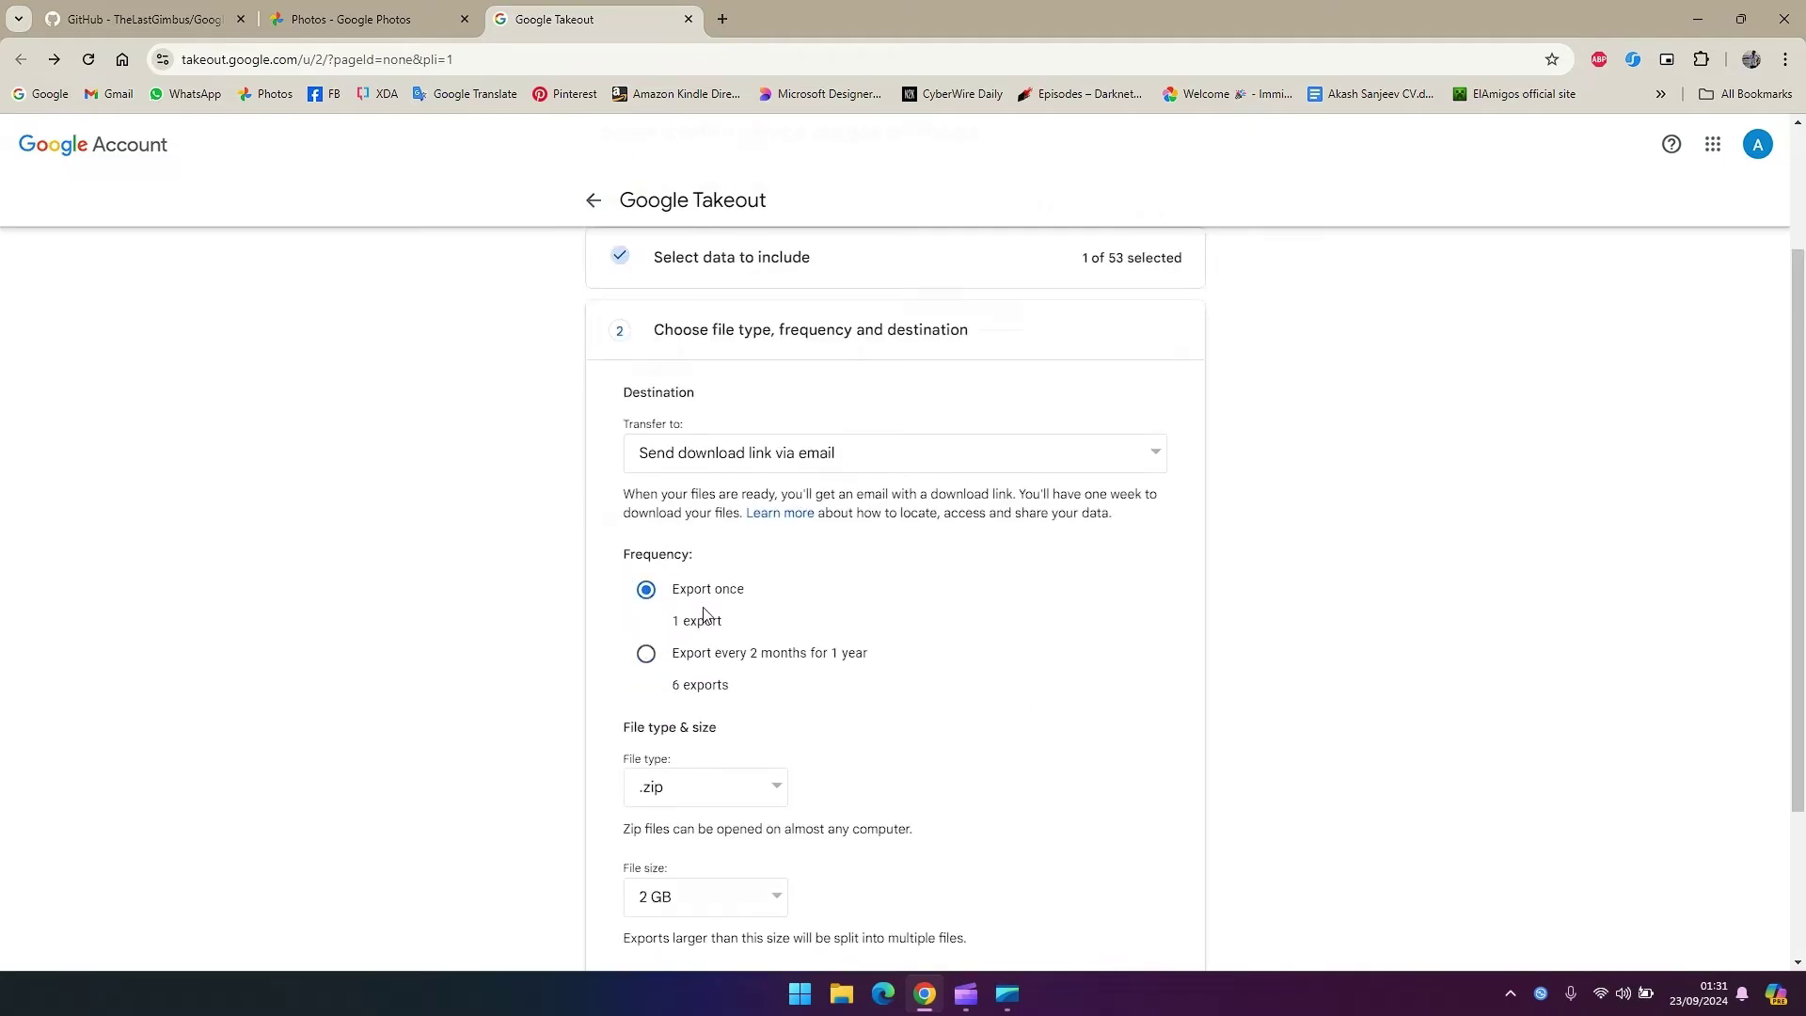
{"action": "scroll", "coordinate": [931, 649], "scroll_direction": "down", "scroll_amount": 1}
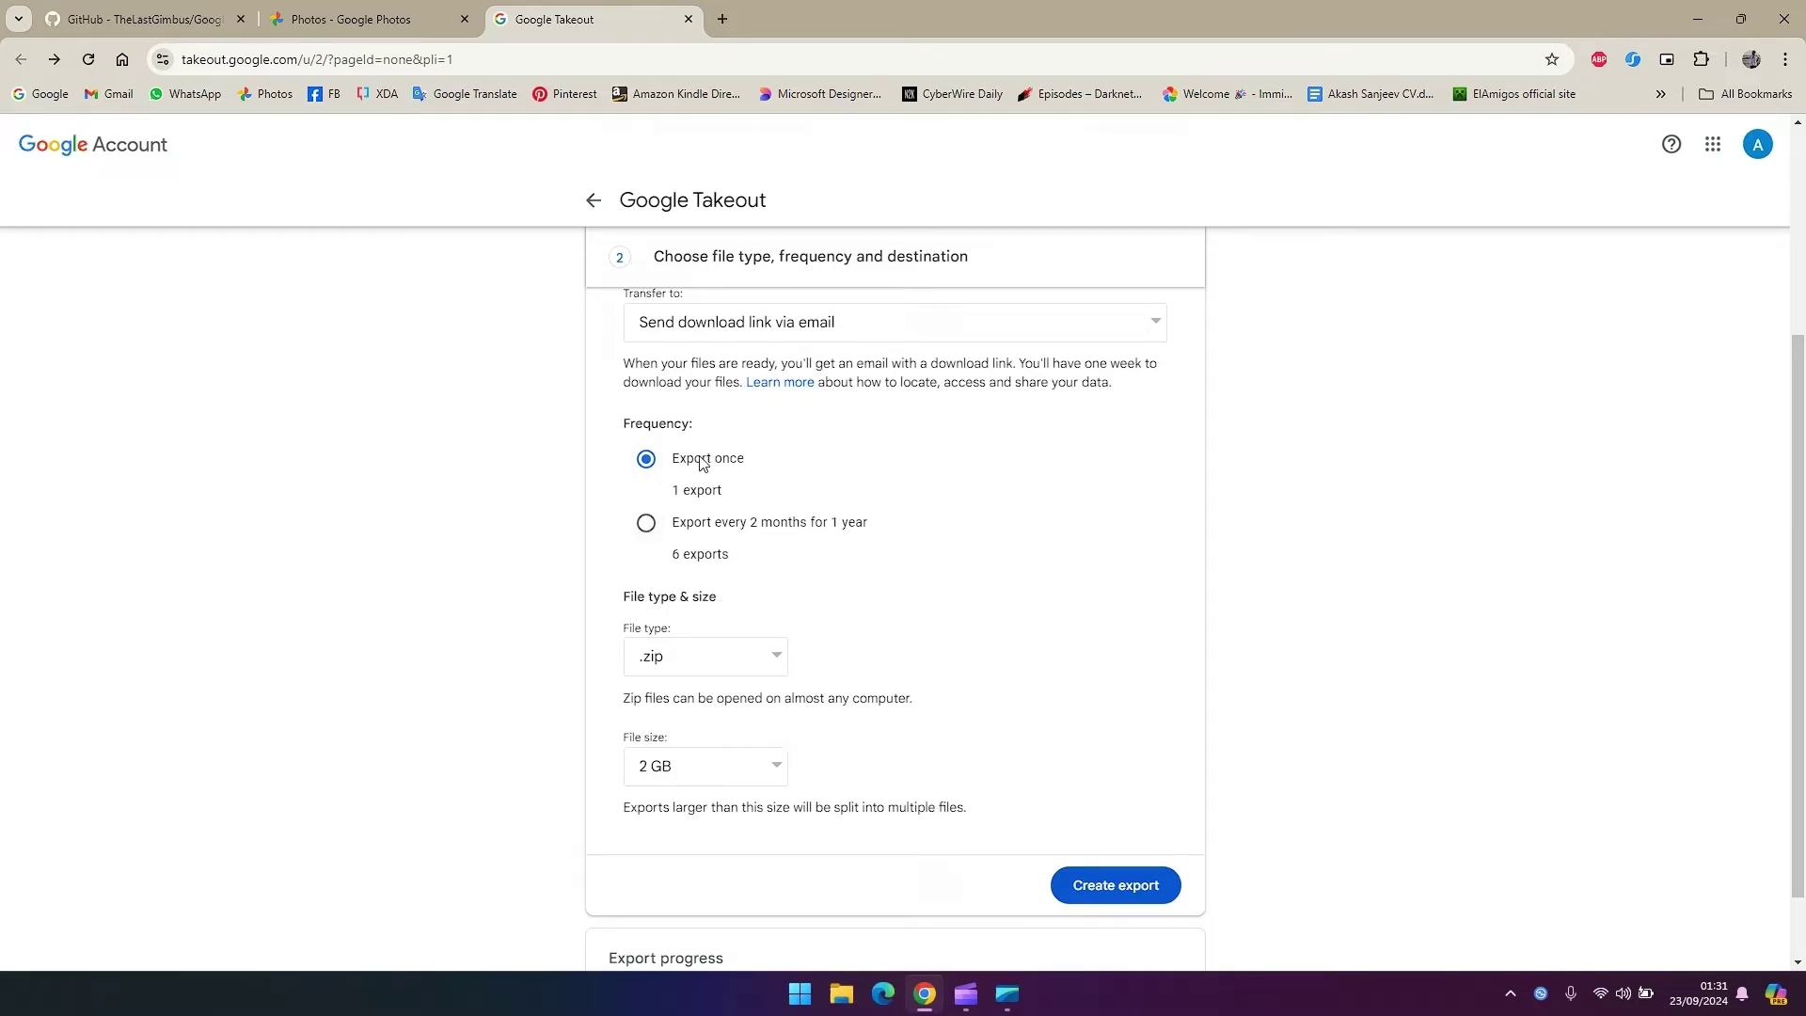
{"action": "scroll", "coordinate": [730, 355], "scroll_direction": "up", "scroll_amount": 1}
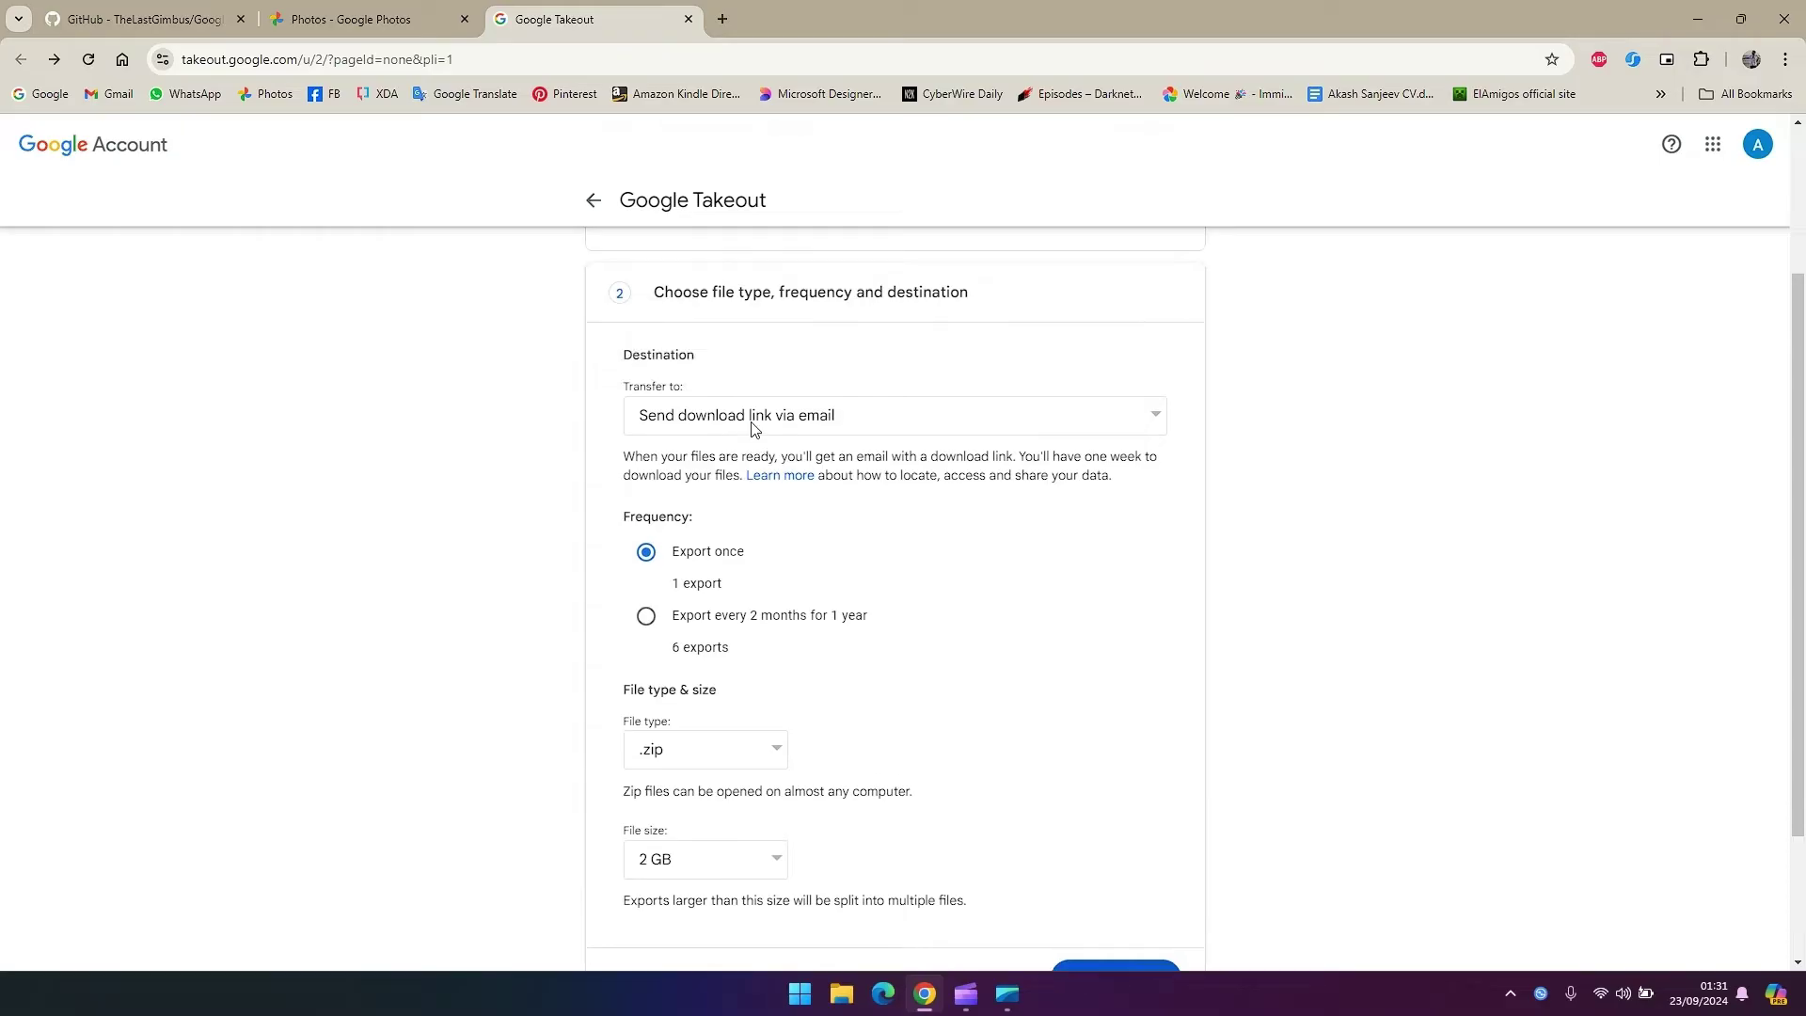
{"action": "left_click", "coordinate": [745, 419]}
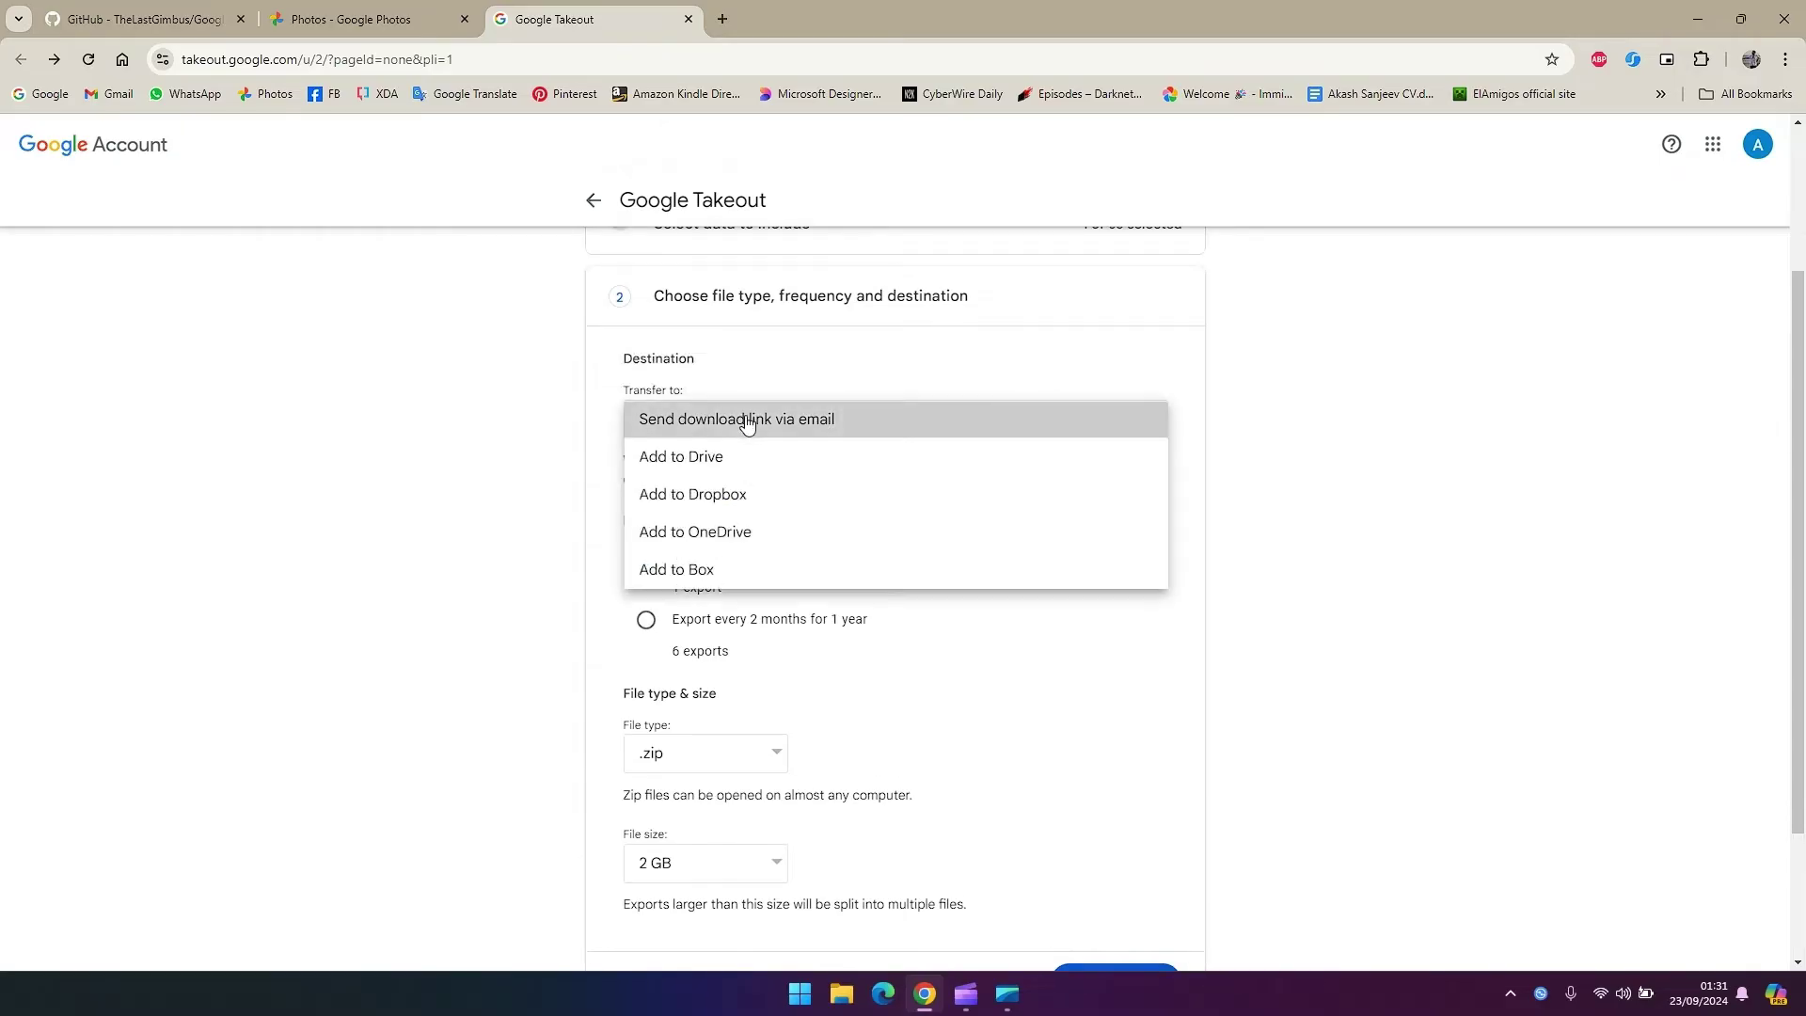
{"action": "left_click", "coordinate": [497, 450]}
{"action": "scroll", "coordinate": [919, 688], "scroll_direction": "down", "scroll_amount": 2}
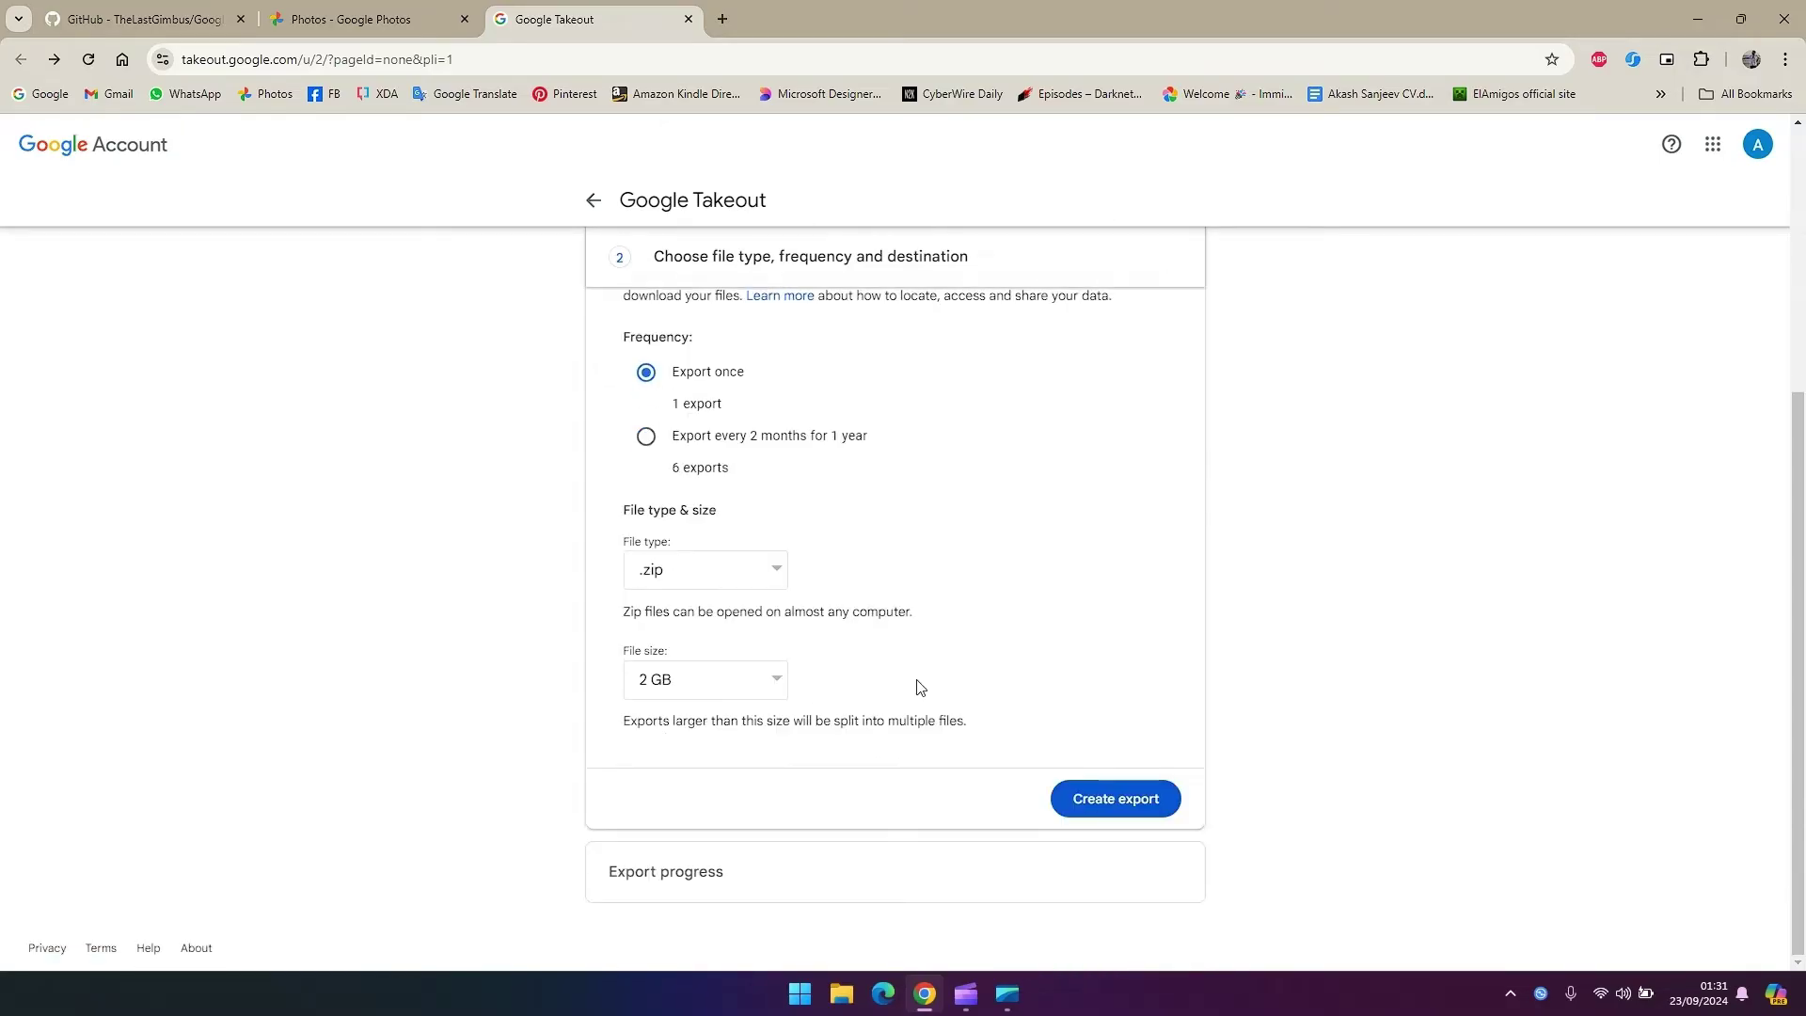
{"action": "left_click", "coordinate": [678, 580]}
{"action": "left_click", "coordinate": [576, 620]}
Set the archive split size to 50 GB, keep .zip, and create the export
{"action": "left_click", "coordinate": [685, 677]}
{"action": "scroll", "coordinate": [697, 740], "scroll_direction": "down", "scroll_amount": 1}
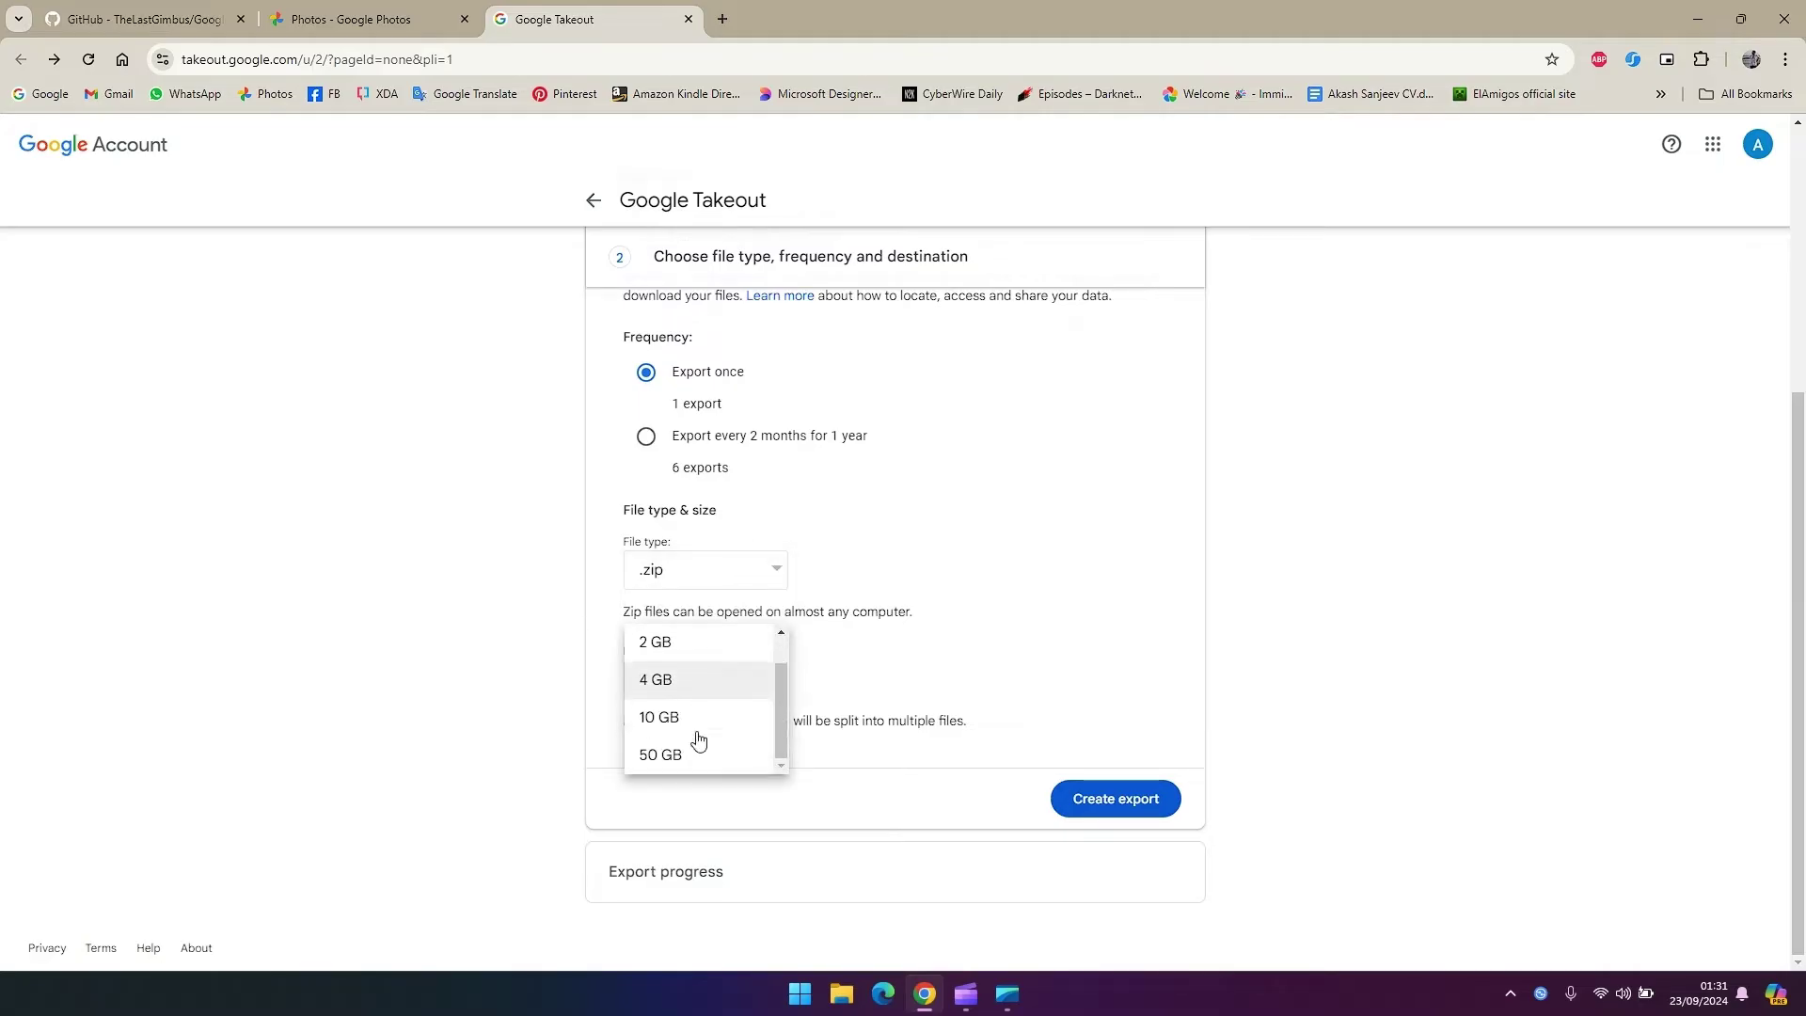
{"action": "left_click", "coordinate": [671, 753]}
{"action": "left_click", "coordinate": [681, 576]}
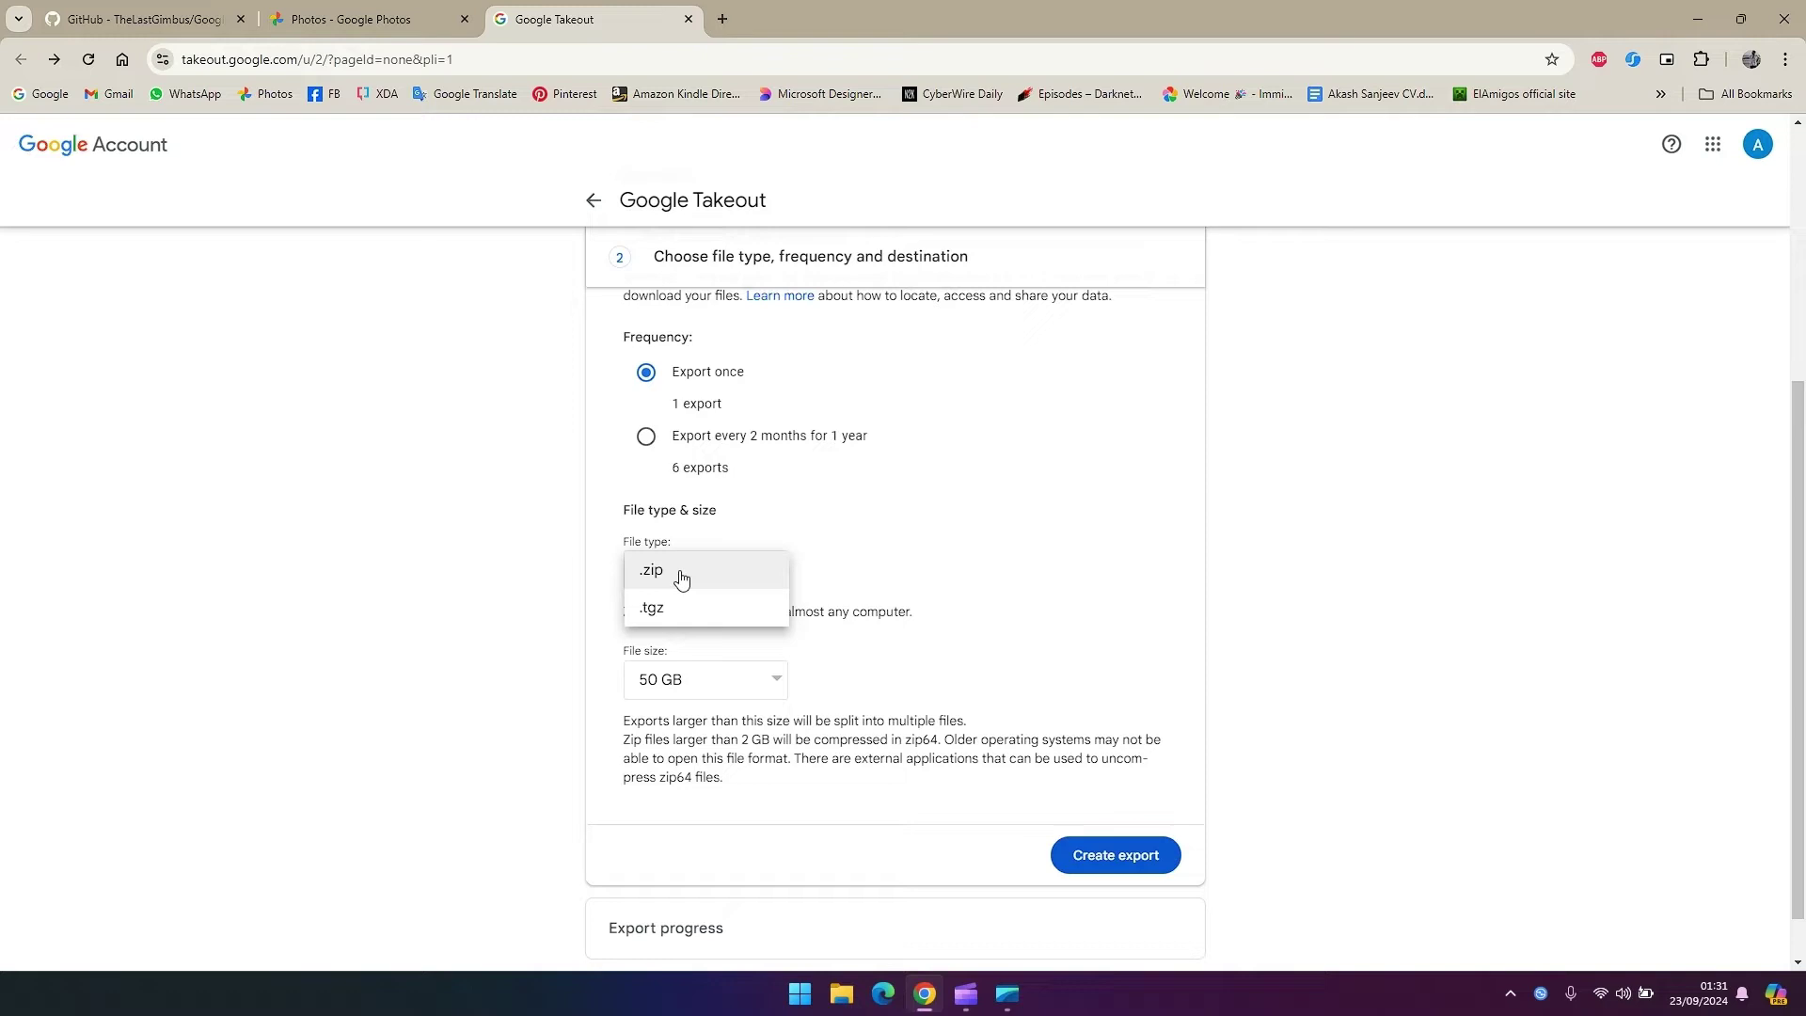
{"action": "left_click", "coordinate": [1038, 551]}
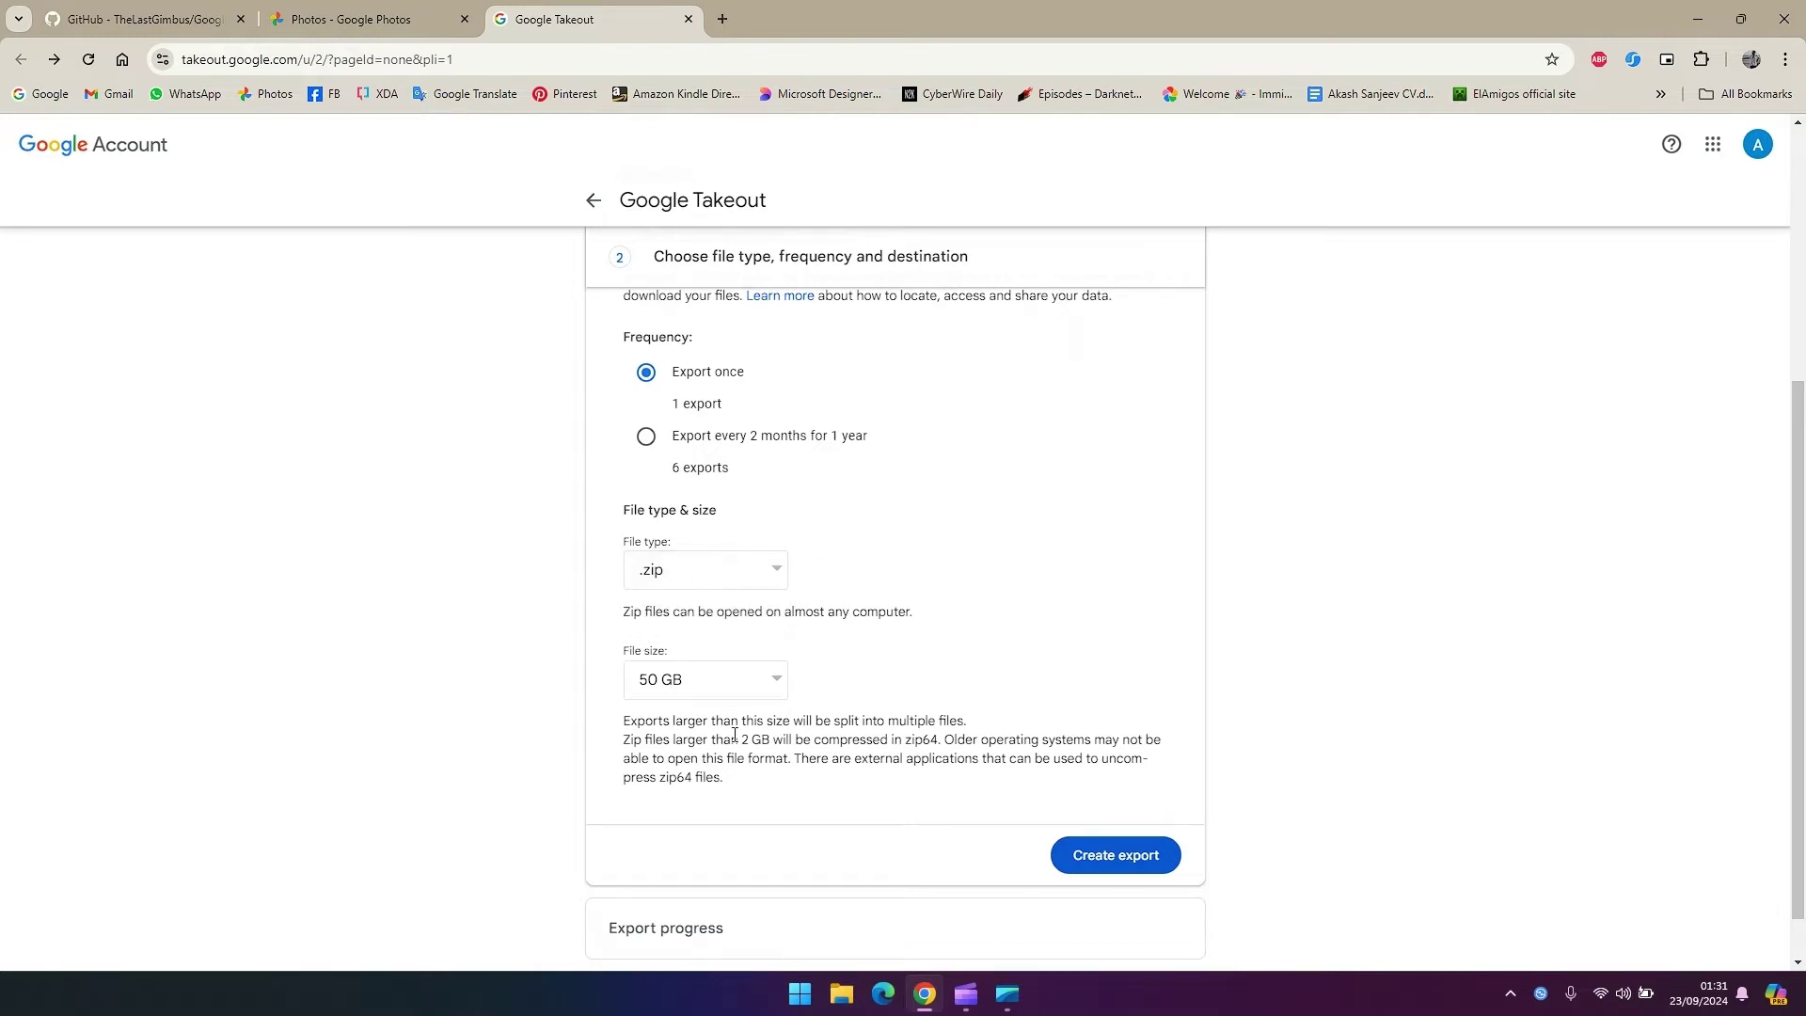
{"action": "left_click", "coordinate": [1126, 869]}
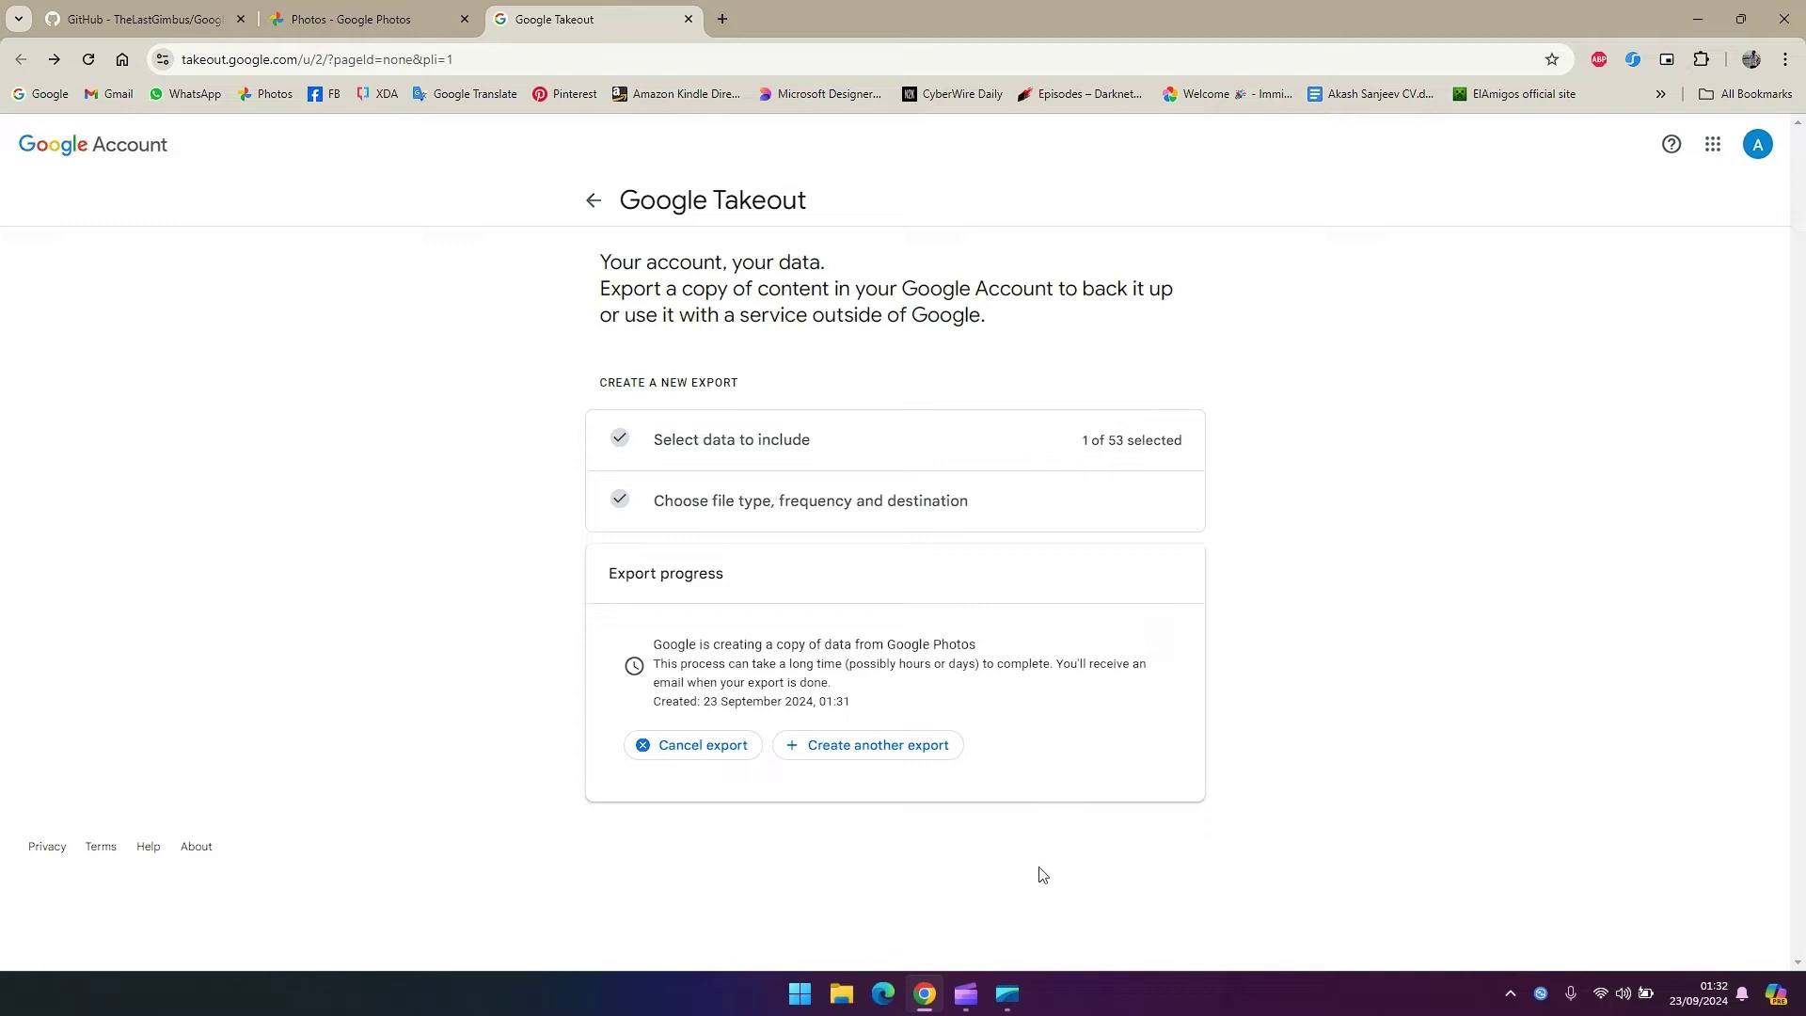
Leave the Google Photos export preparing and step away from the browser
{"action": "mouse_move", "coordinate": [967, 1008]}
Show the desktop and open Local Disk (D:), checking the Google Takeout Zip folder
{"action": "key", "text": "super+d"}
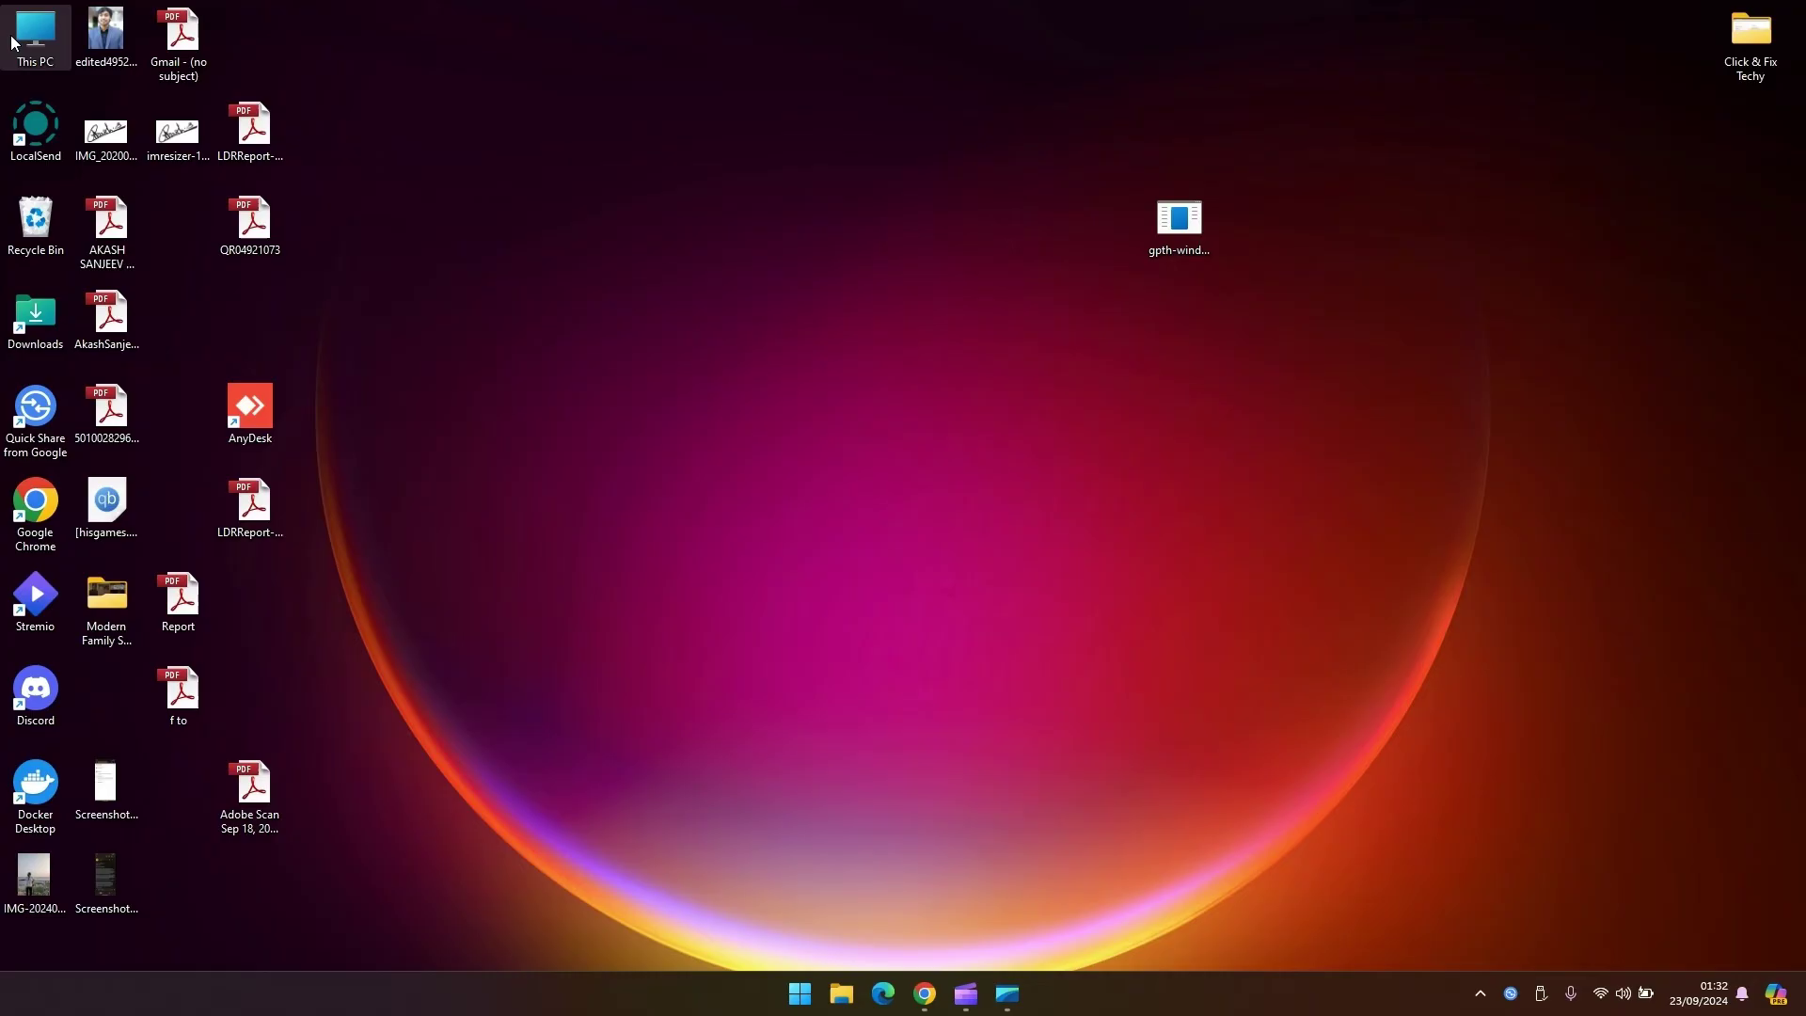
{"action": "key", "text": "super+e"}
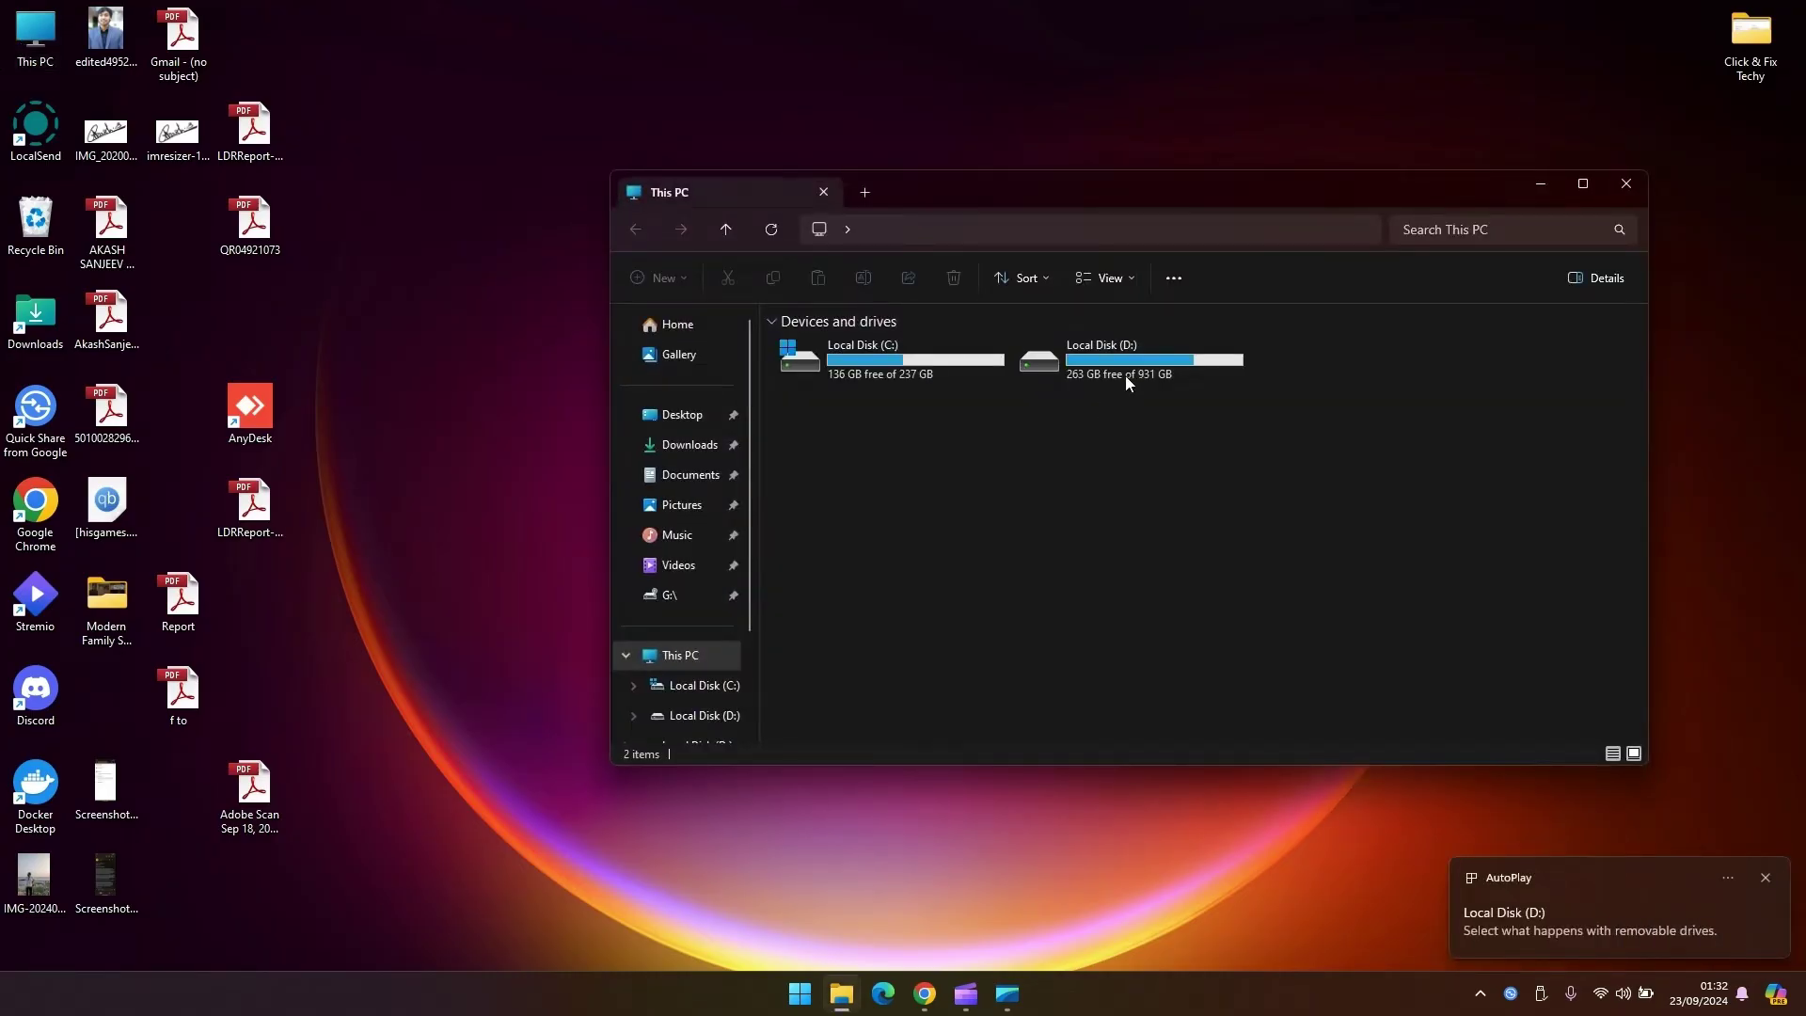
{"action": "double_click", "coordinate": [1125, 371]}
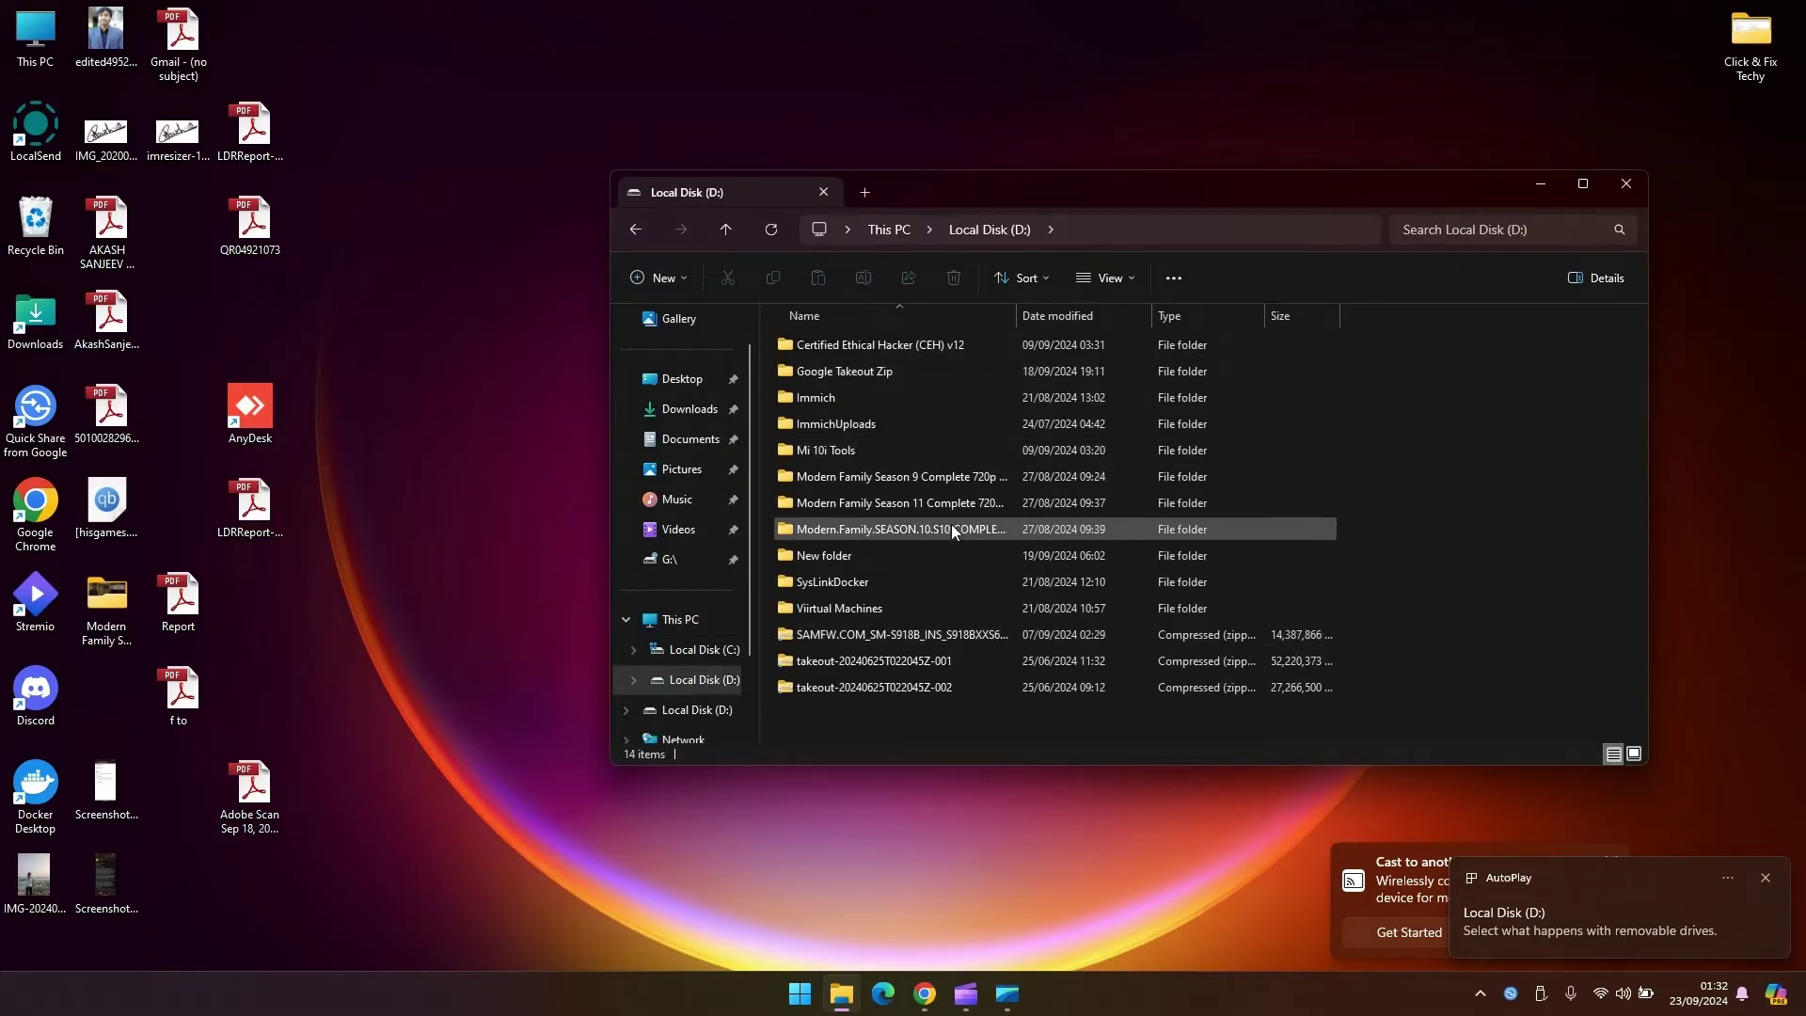
{"action": "double_click", "coordinate": [881, 372]}
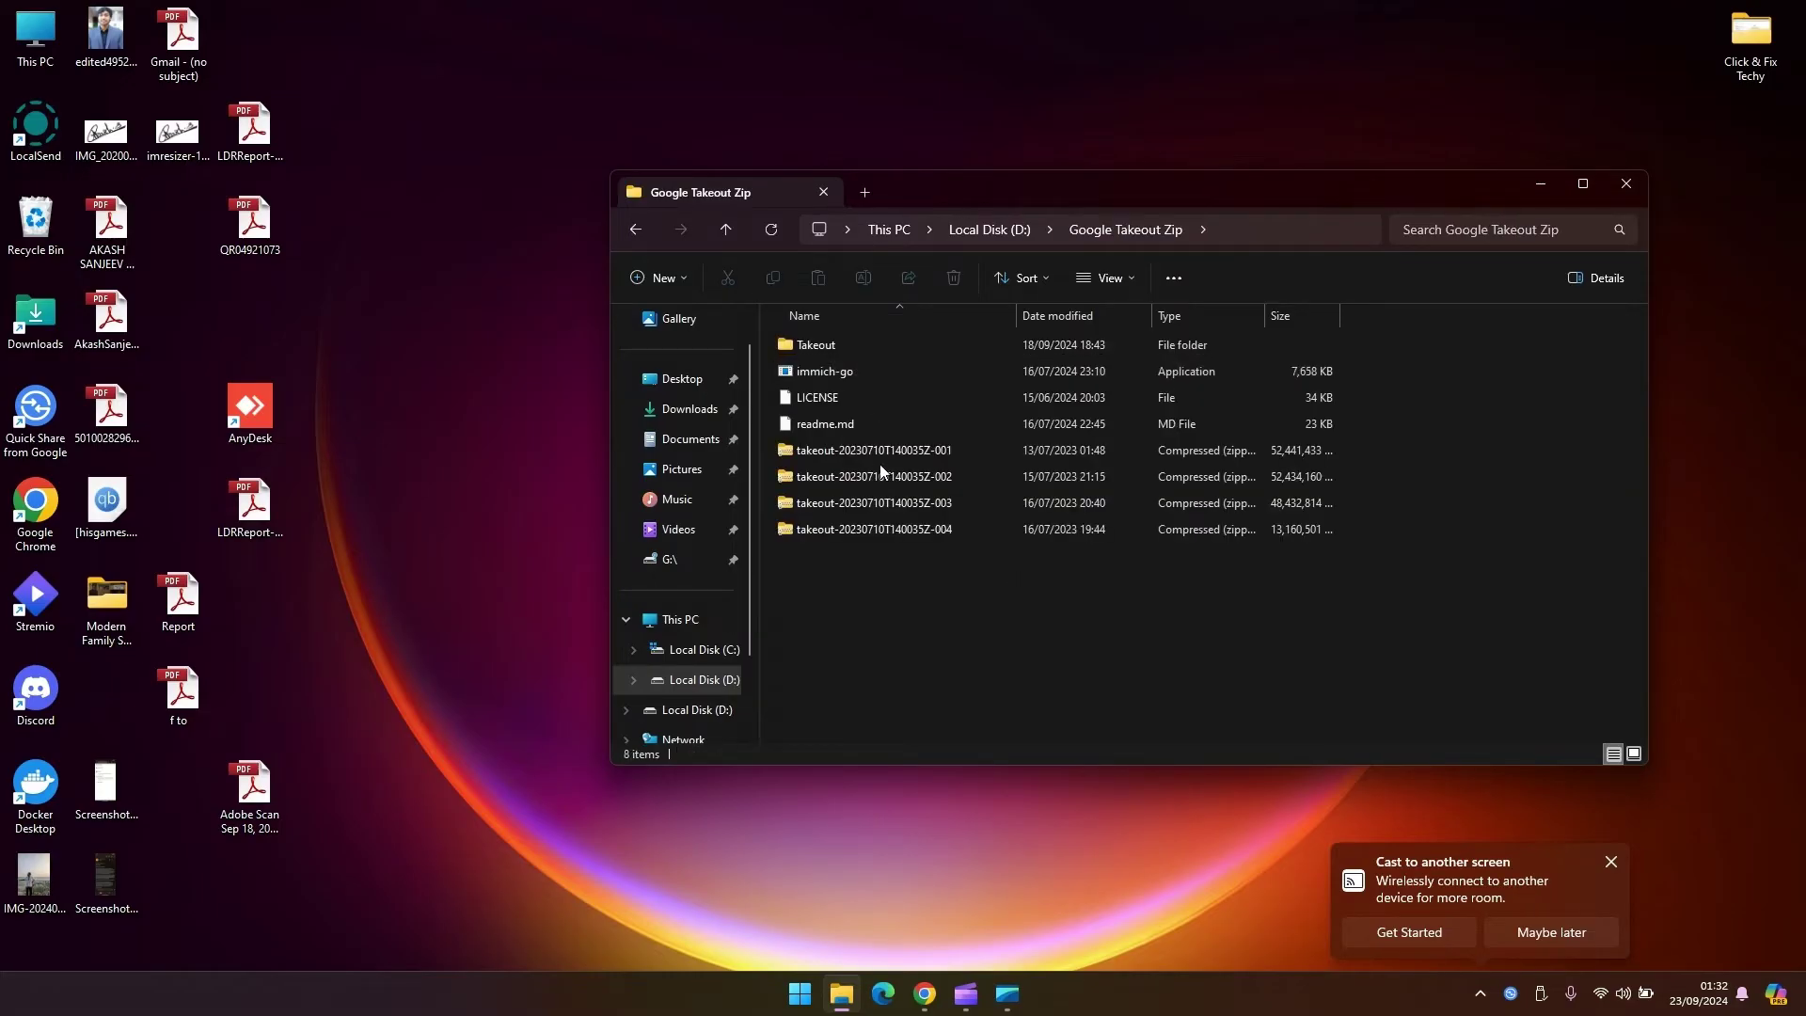
{"action": "key", "text": "alt+Left"}
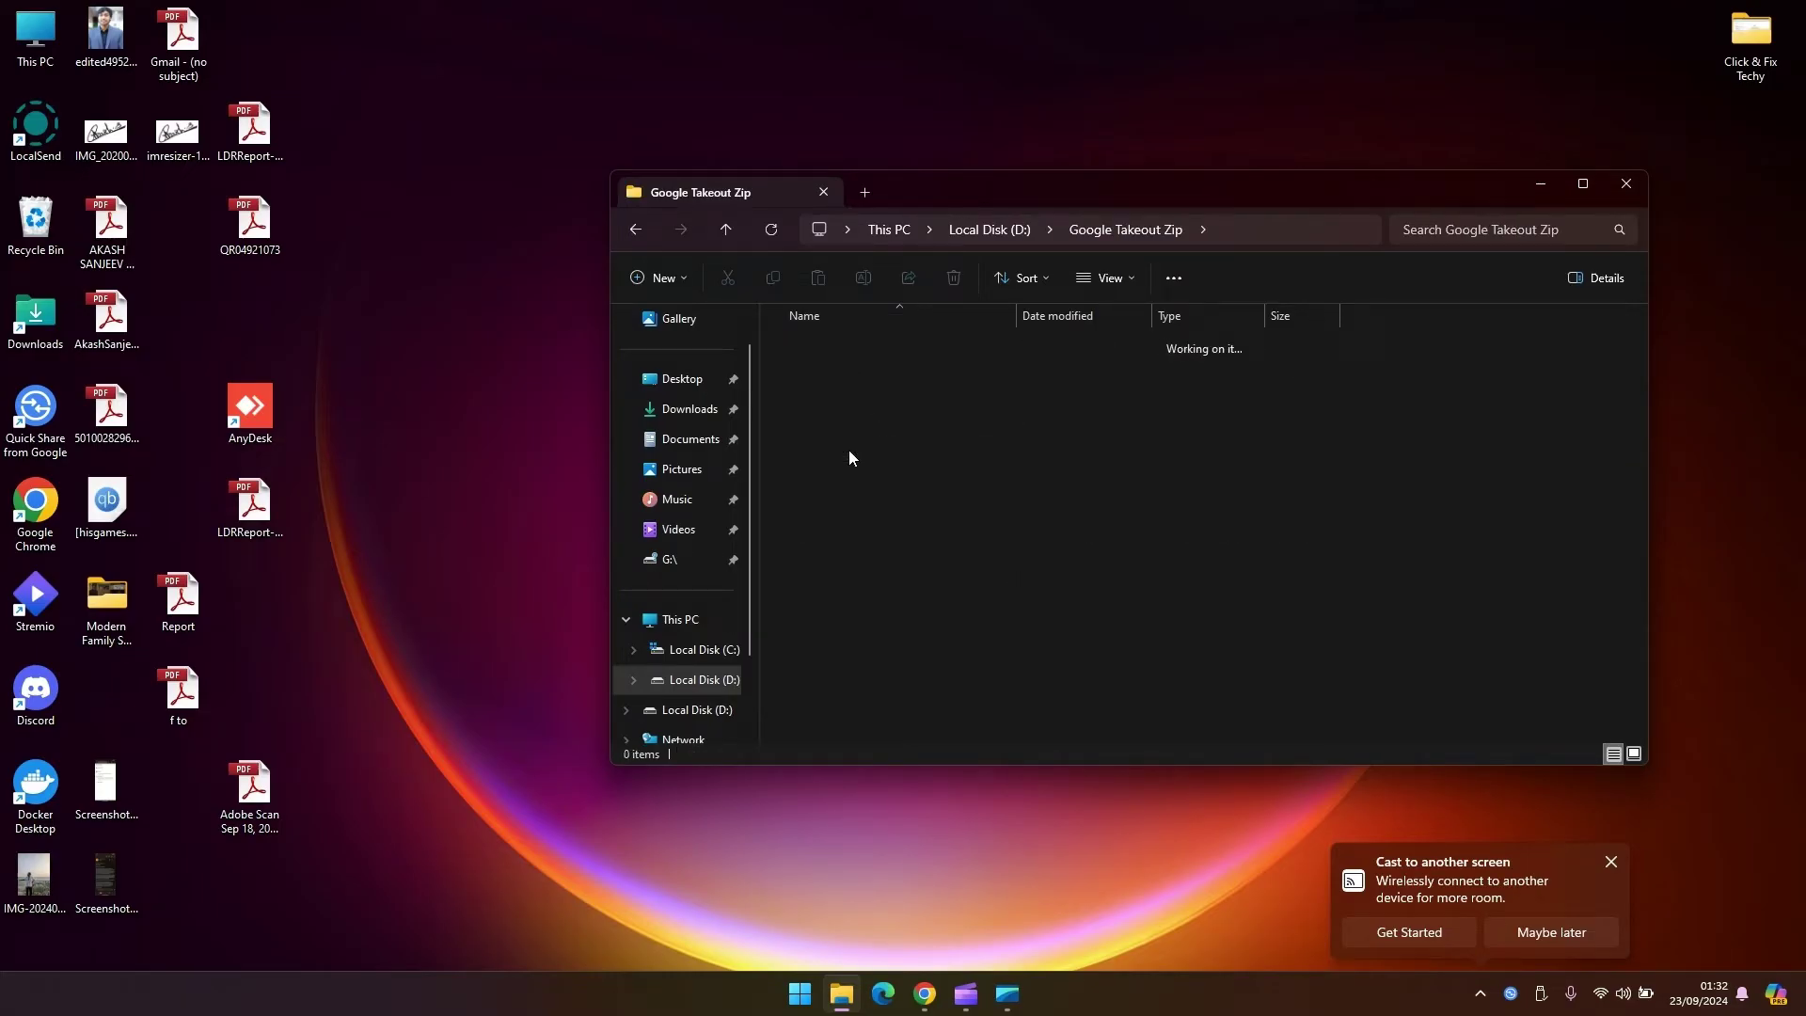
Compare the two takeout zips' sizes and check the first zip holds one Takeout folder
{"action": "left_click", "coordinate": [869, 689]}
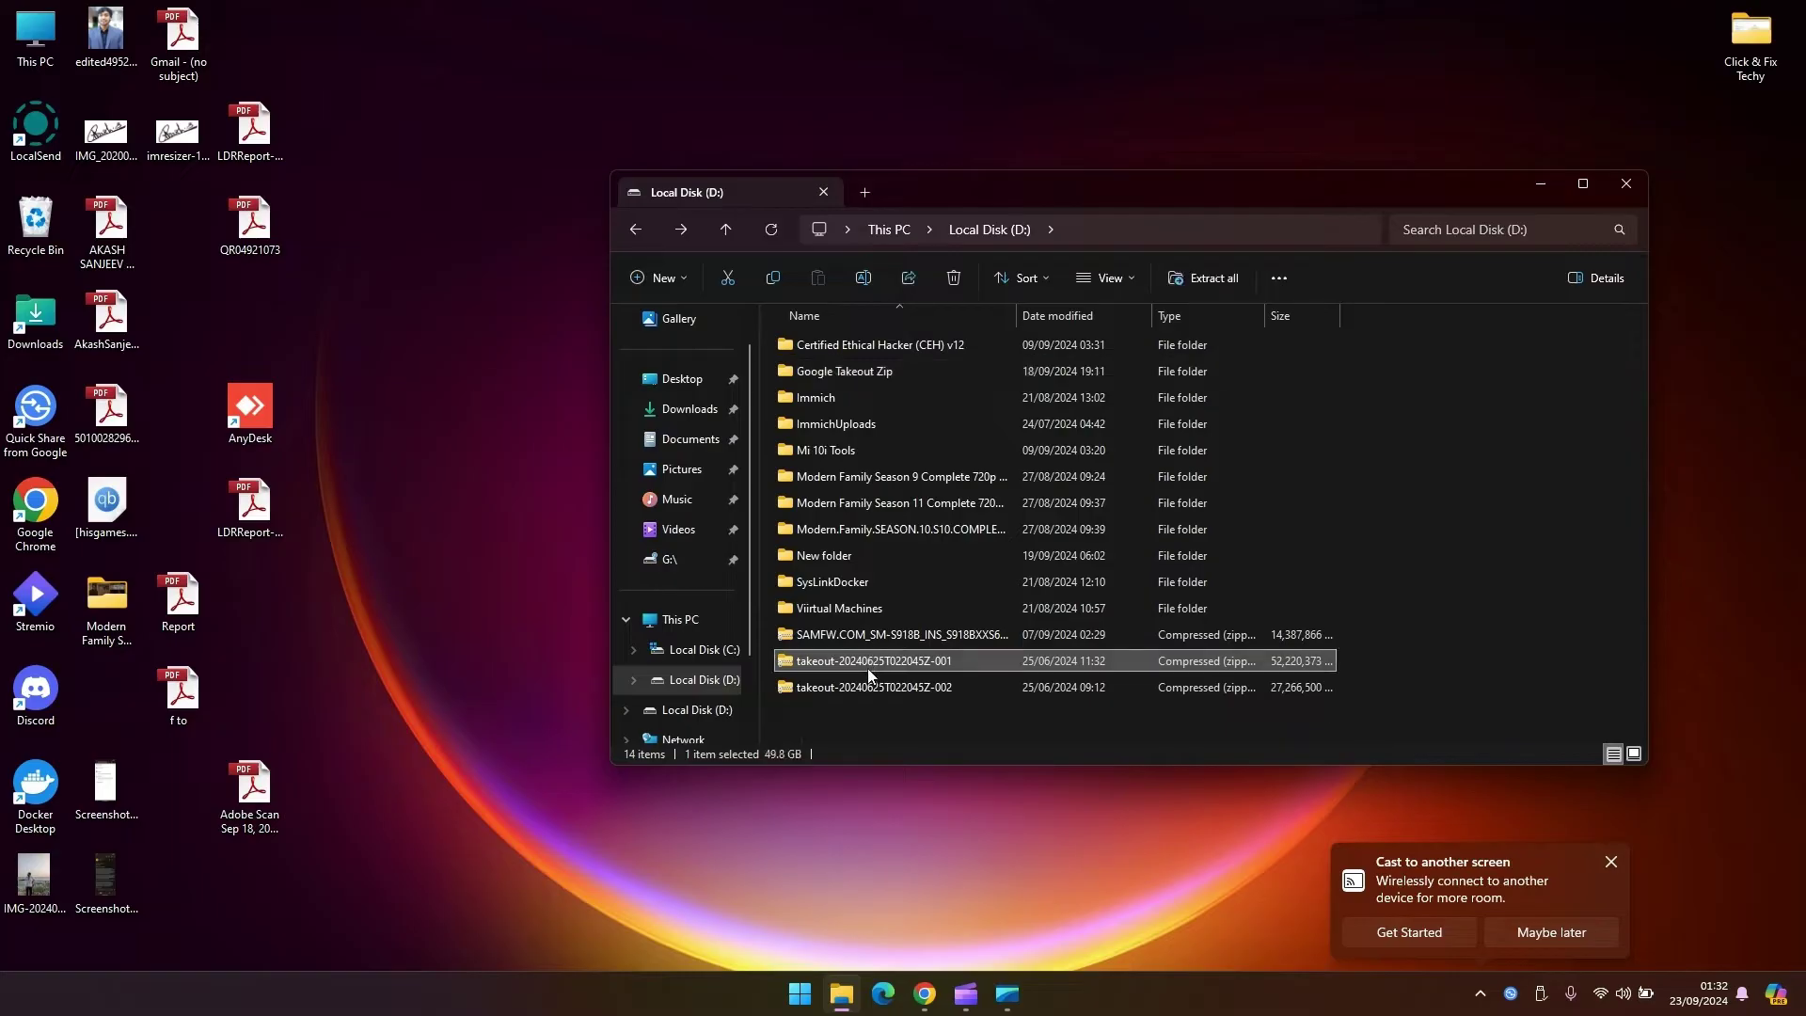
{"action": "left_click", "coordinate": [867, 662]}
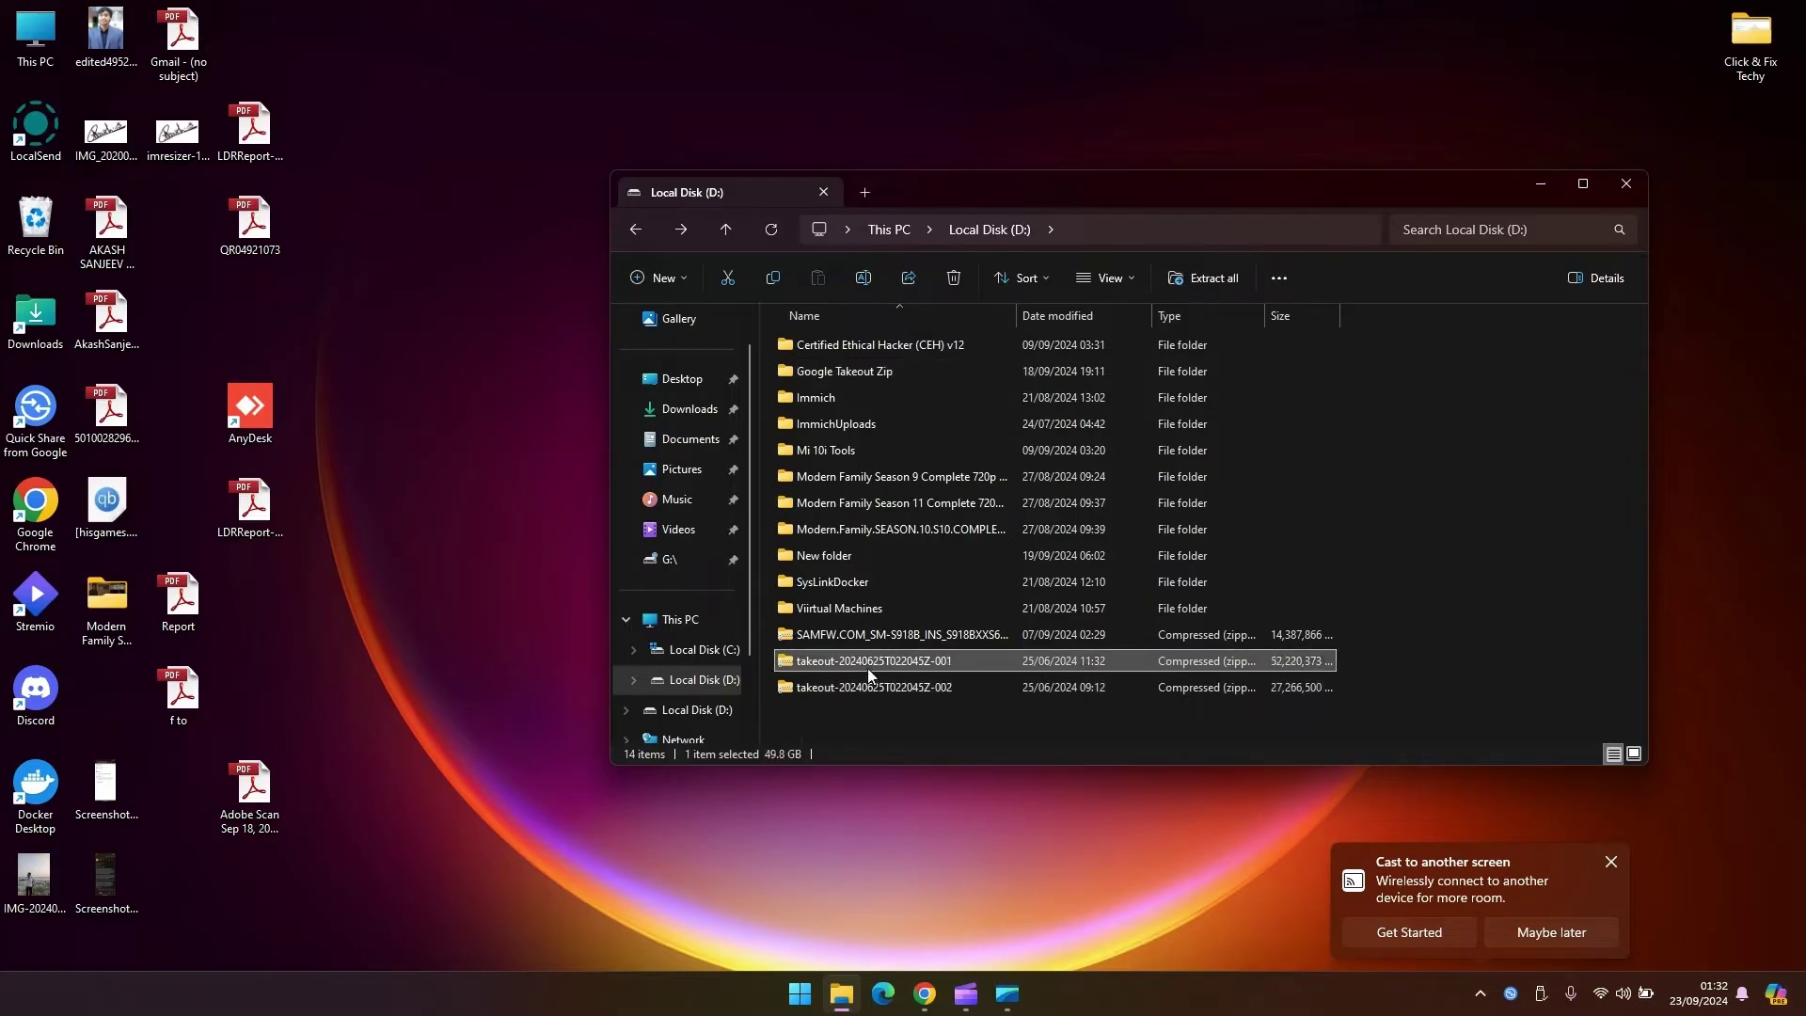
{"action": "left_click", "coordinate": [939, 686]}
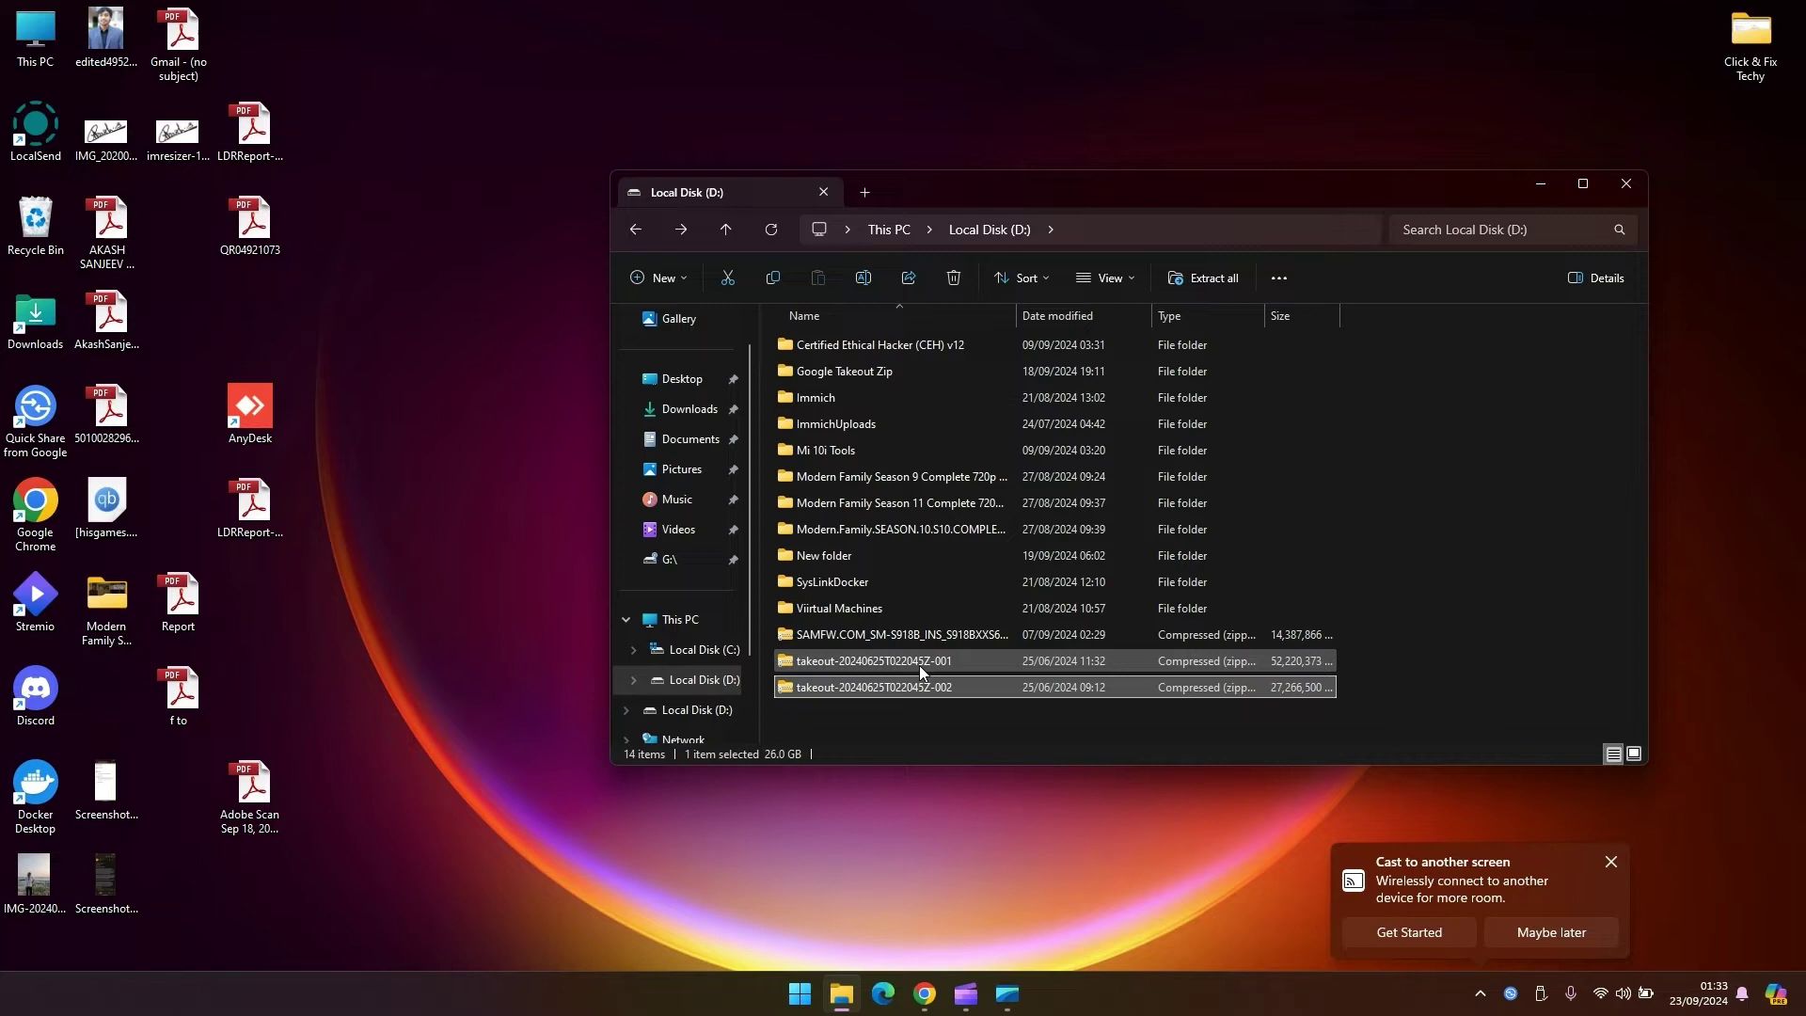
{"action": "left_click", "coordinate": [920, 664]}
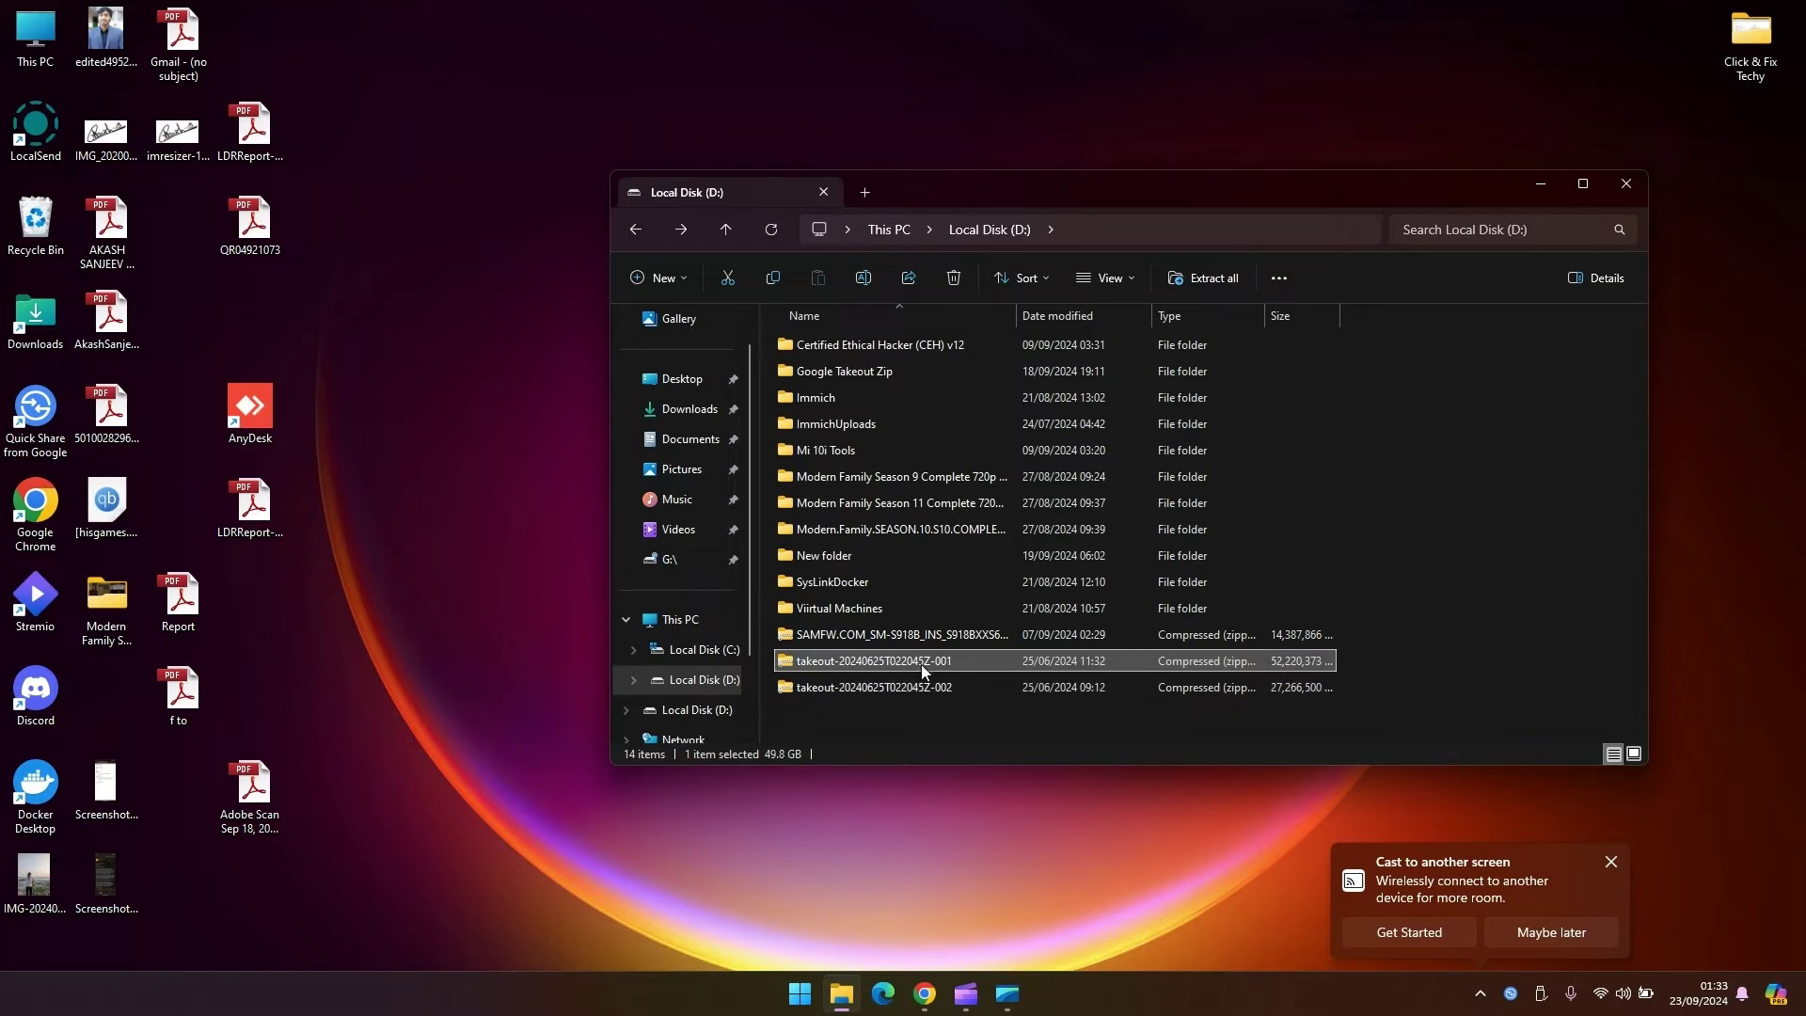
{"action": "left_click", "coordinate": [1036, 719]}
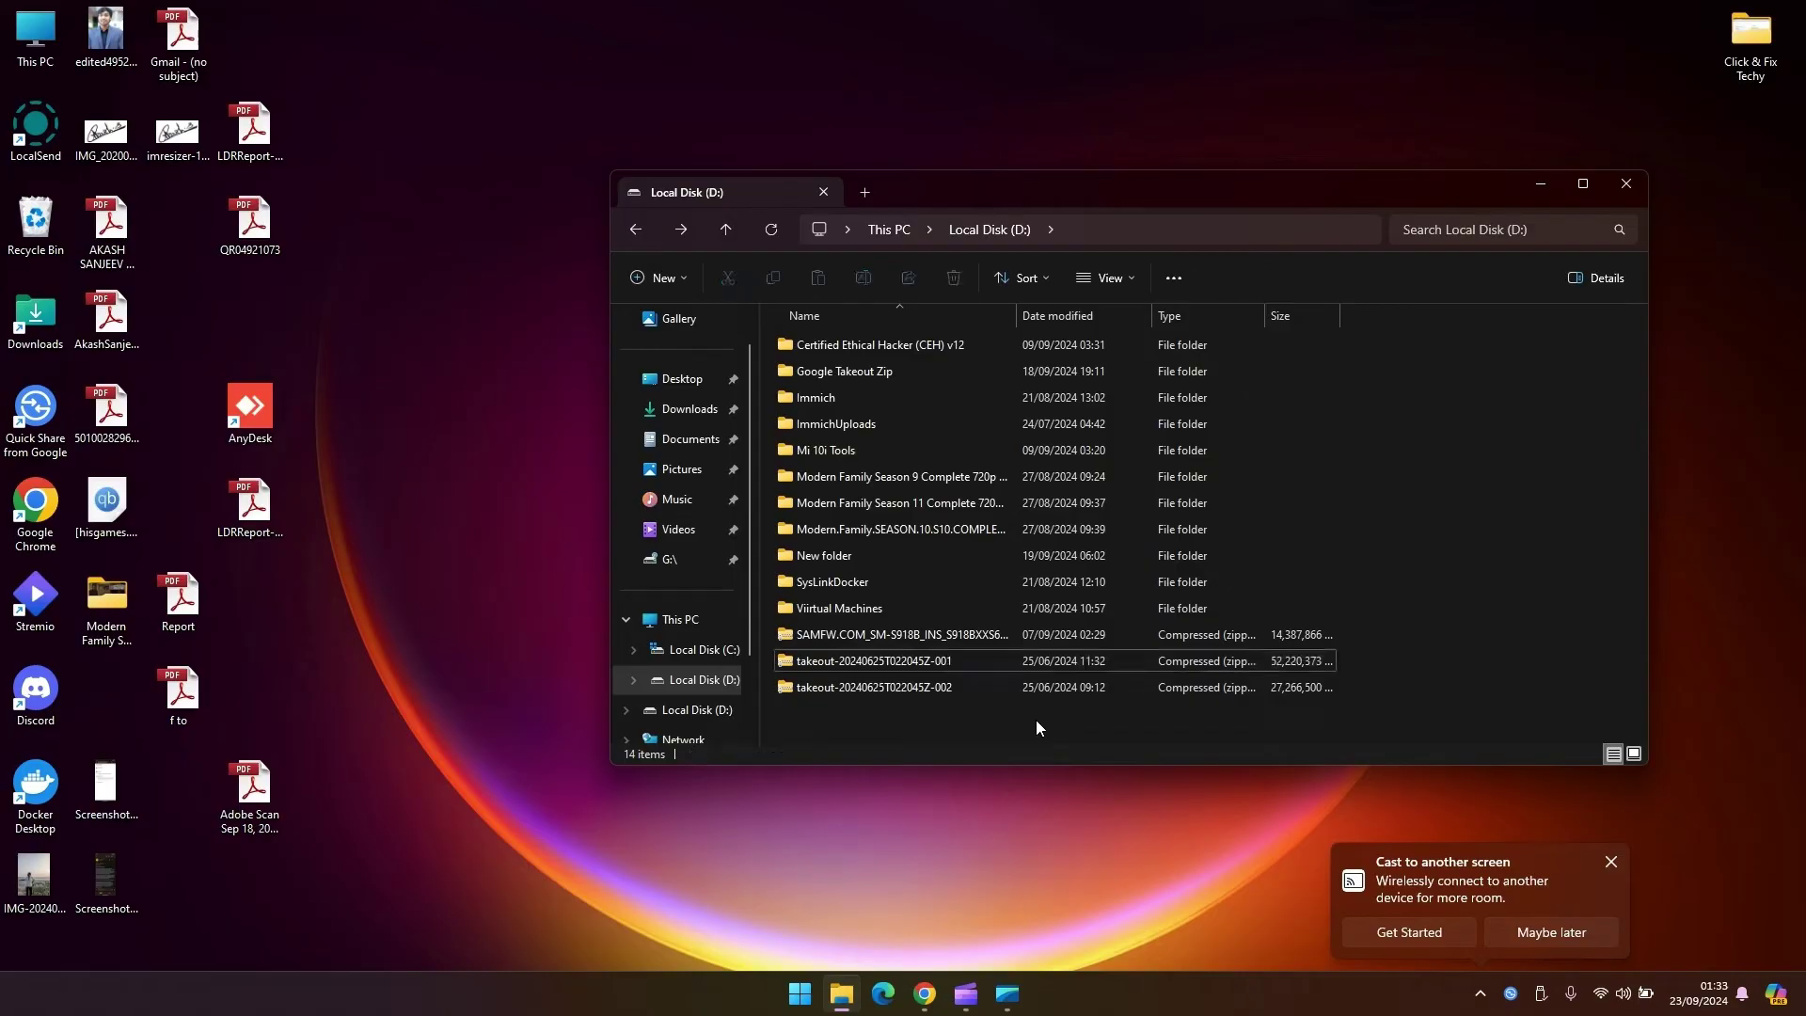
{"action": "left_click", "coordinate": [1004, 661]}
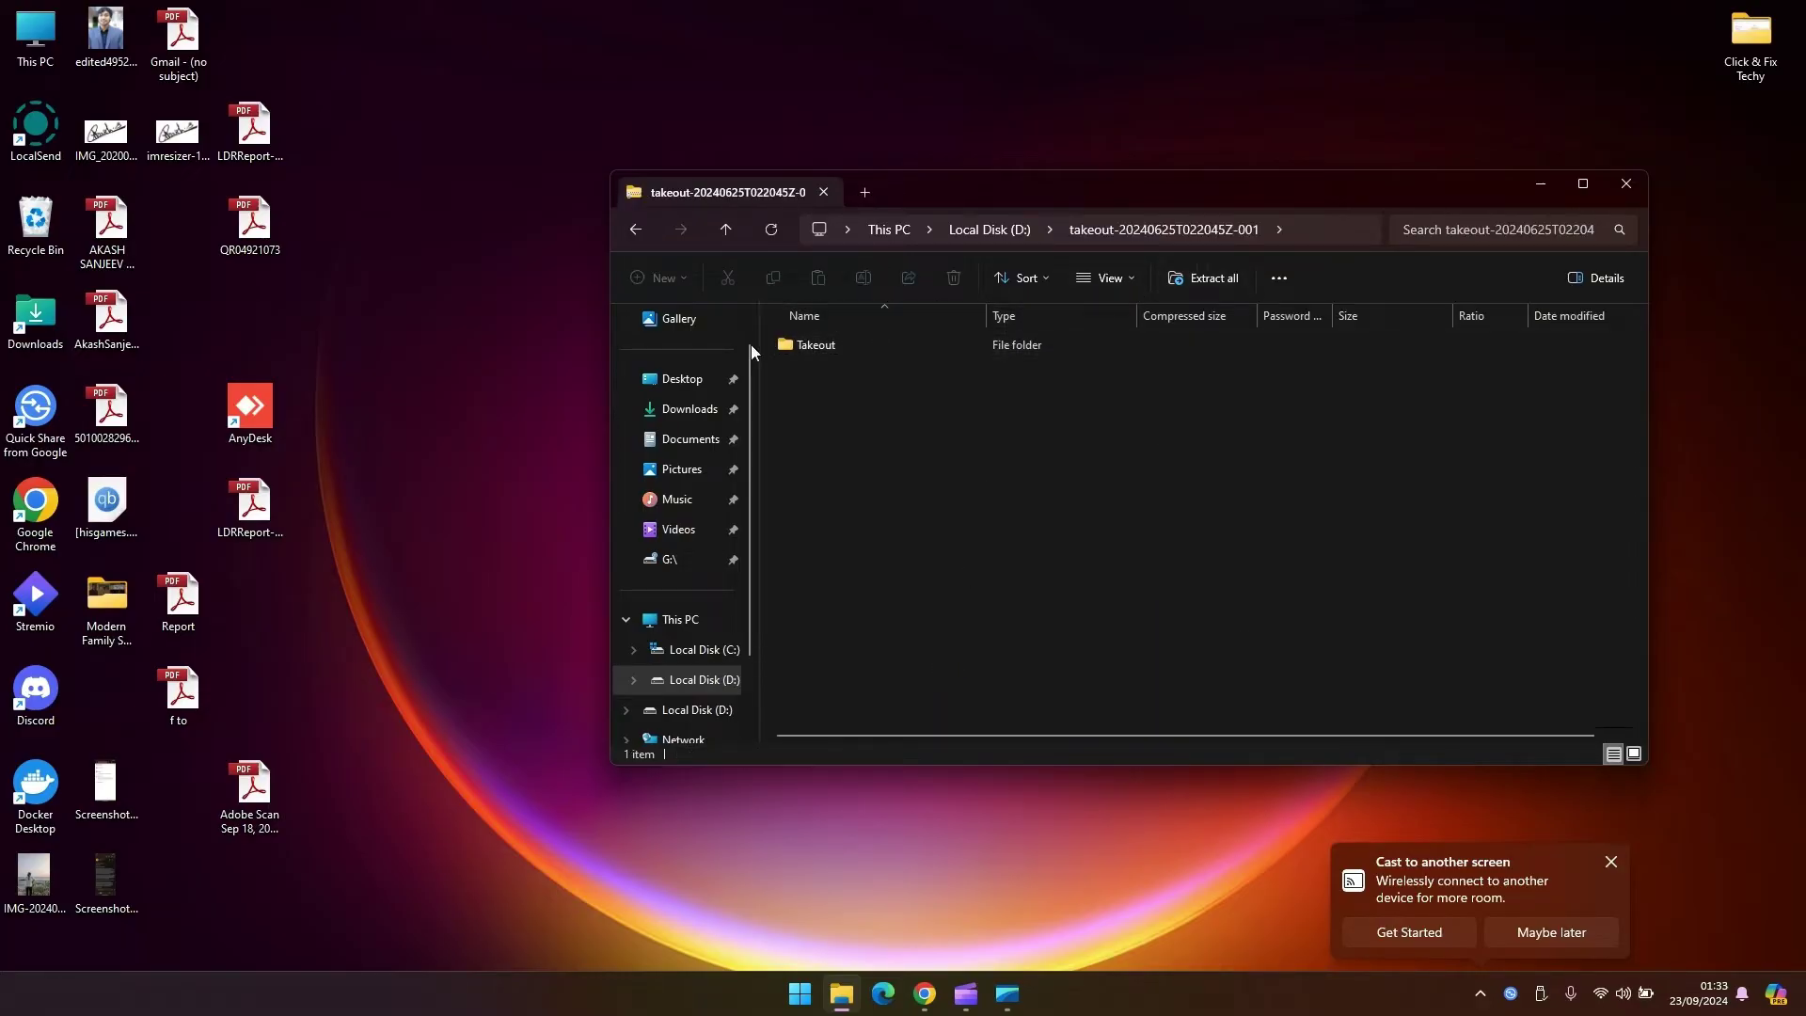
{"action": "left_click", "coordinate": [630, 232]}
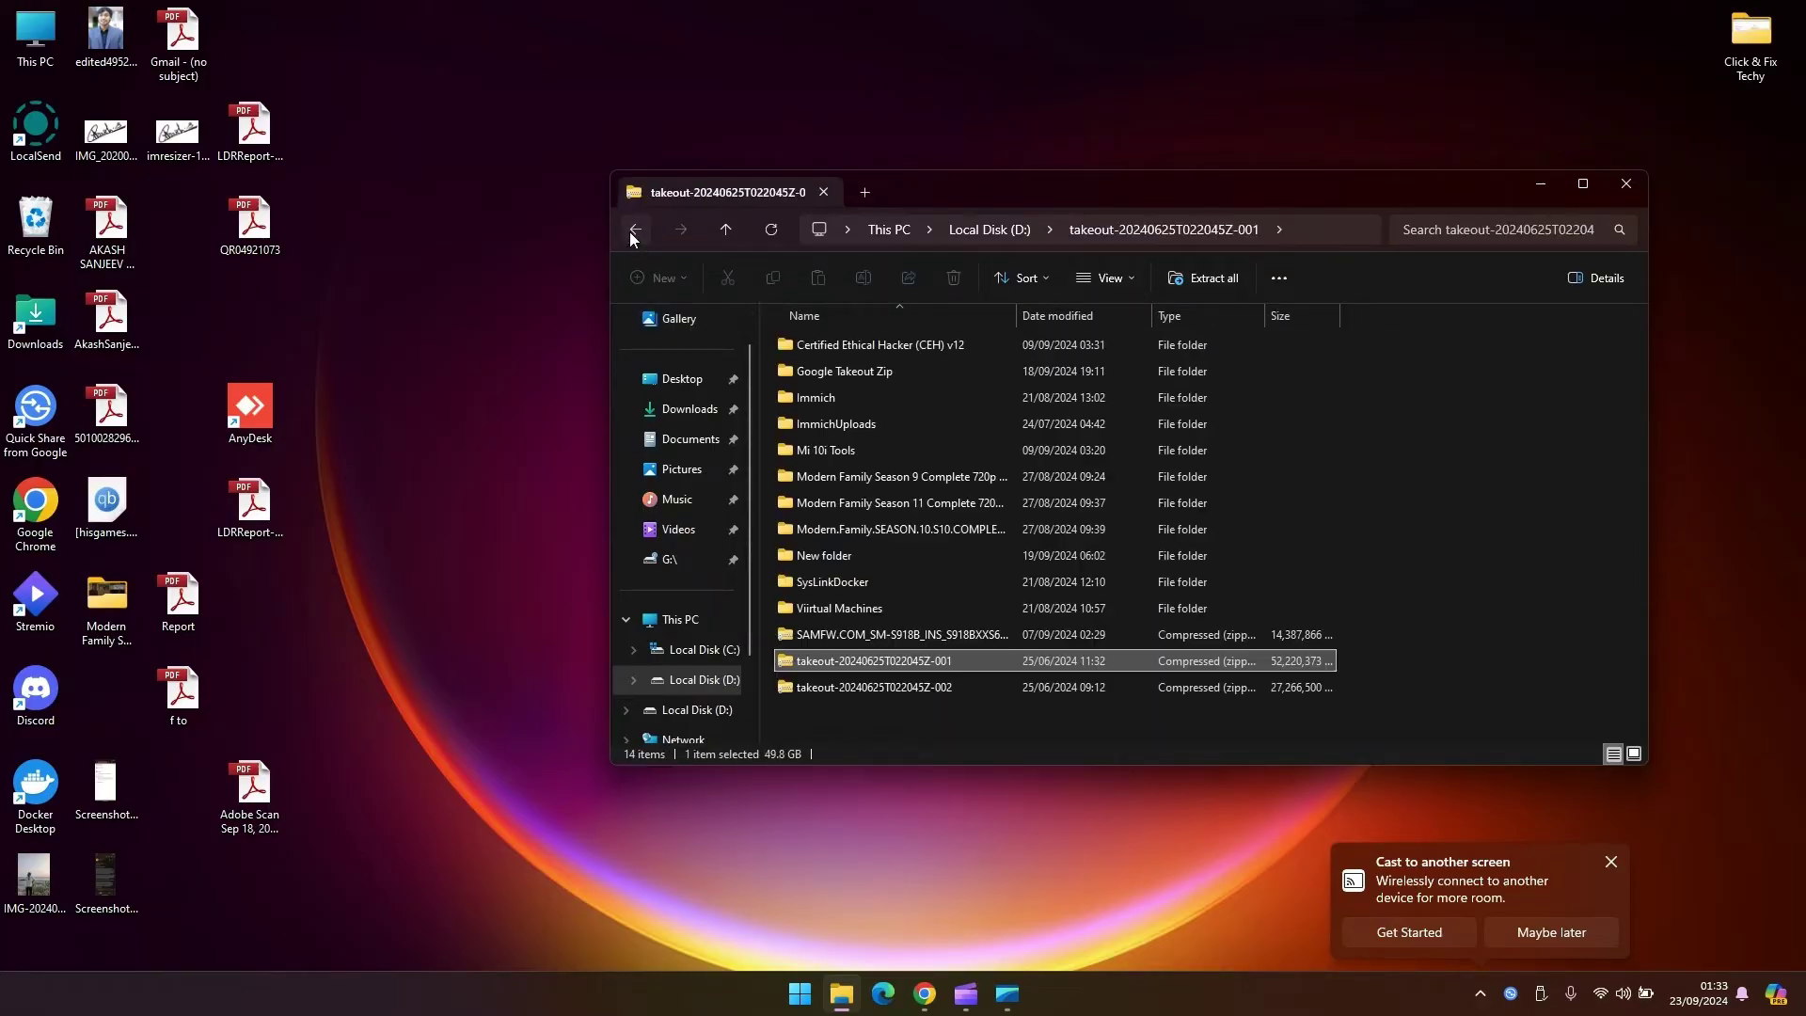
Open the first takeout zip in 7-Zip and extract its Takeout folder to the Desktop
{"action": "right_click", "coordinate": [889, 668]}
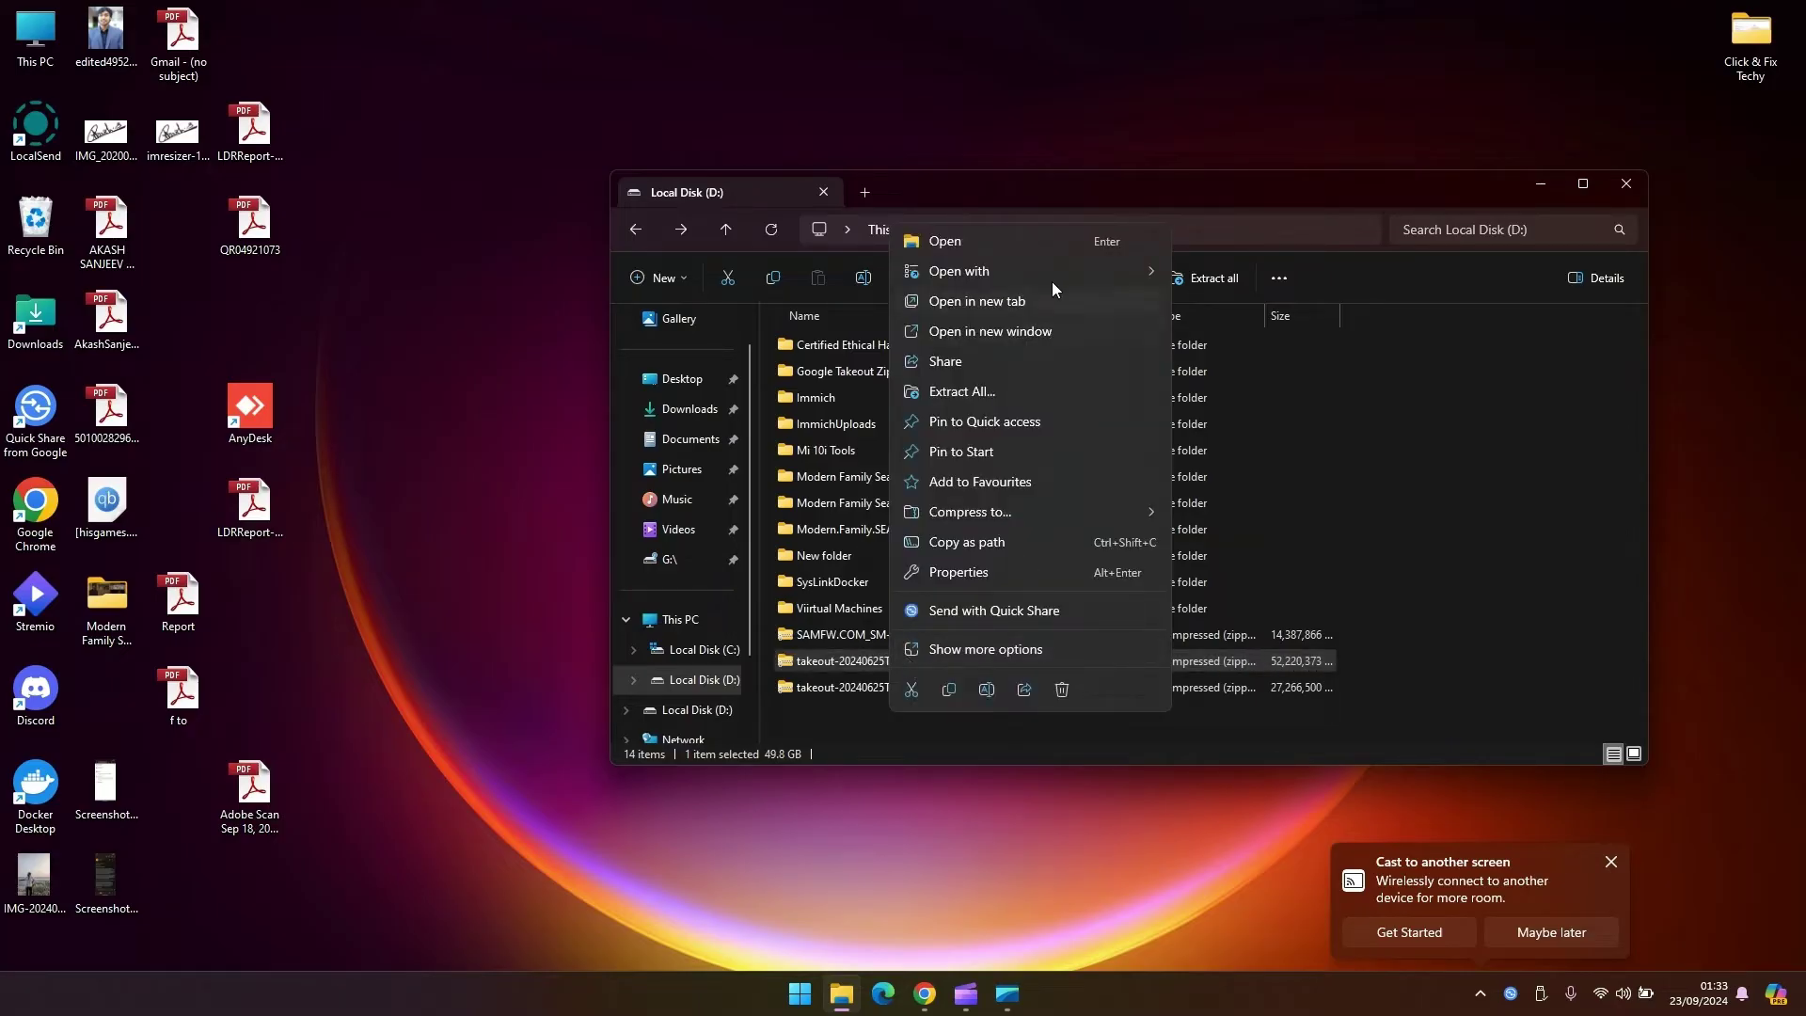
{"action": "mouse_move", "coordinate": [1057, 269]}
{"action": "left_click", "coordinate": [1220, 271]}
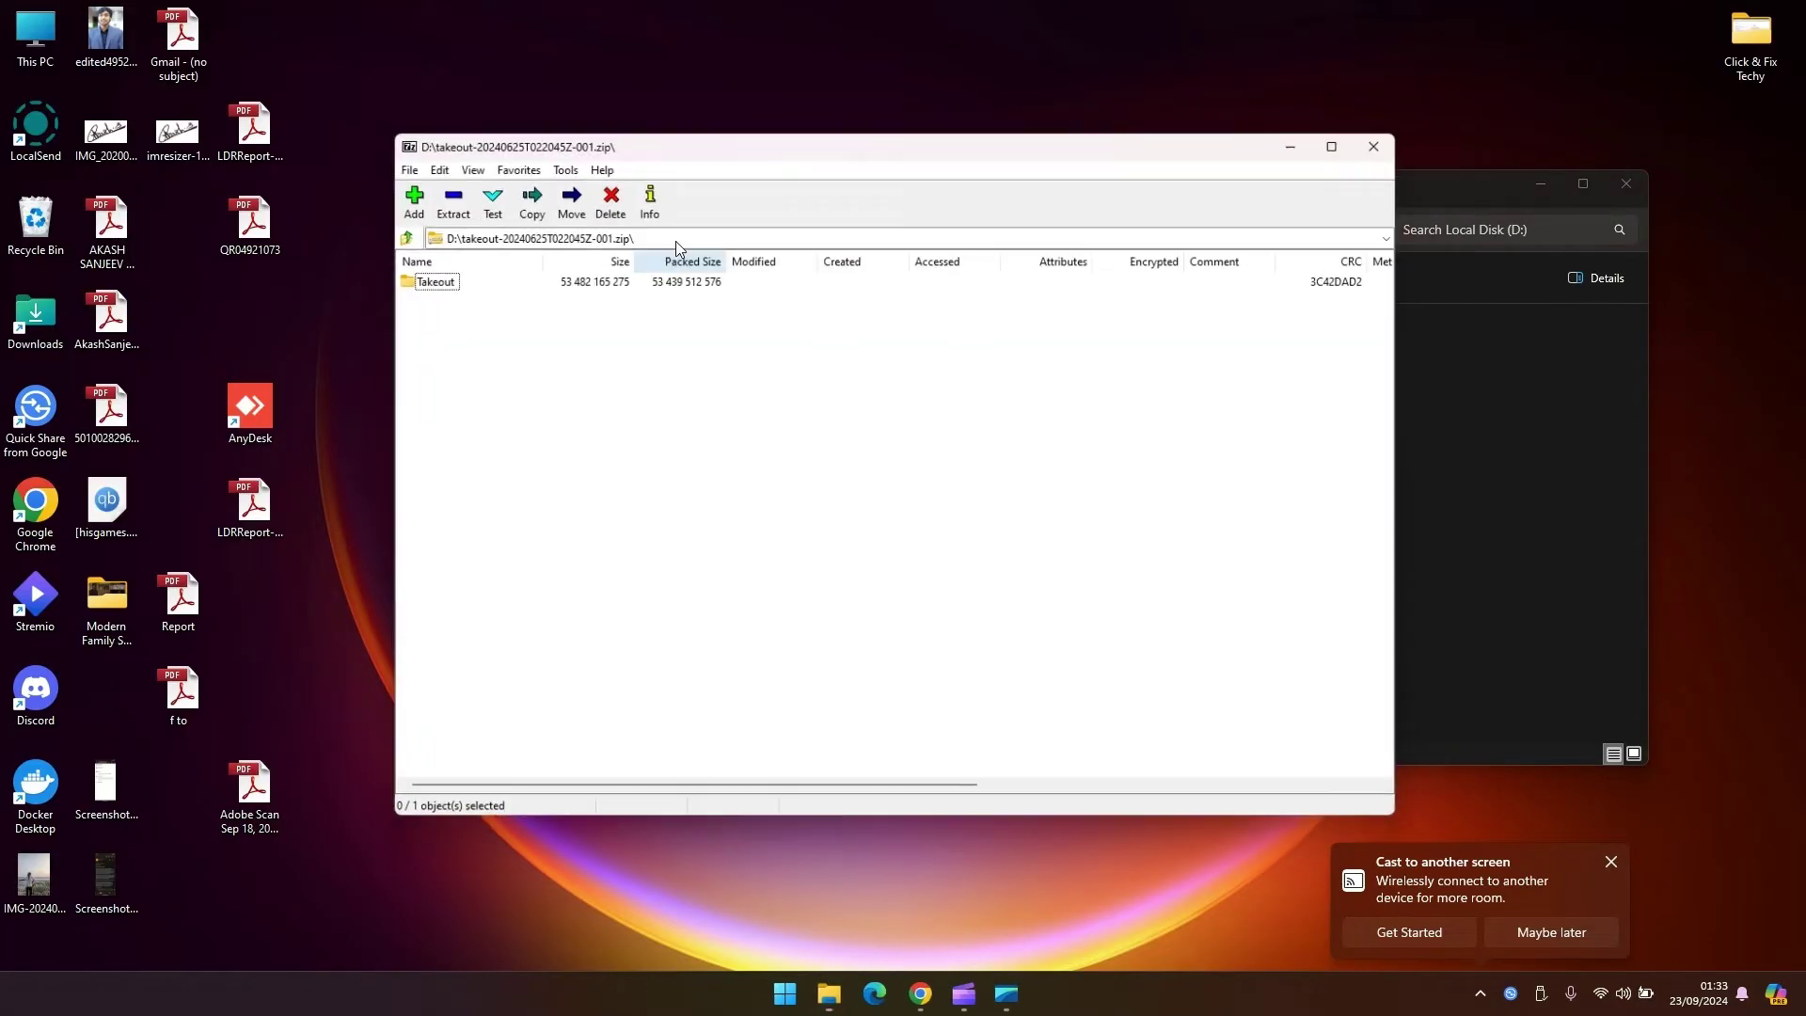
{"action": "left_click", "coordinate": [449, 203]}
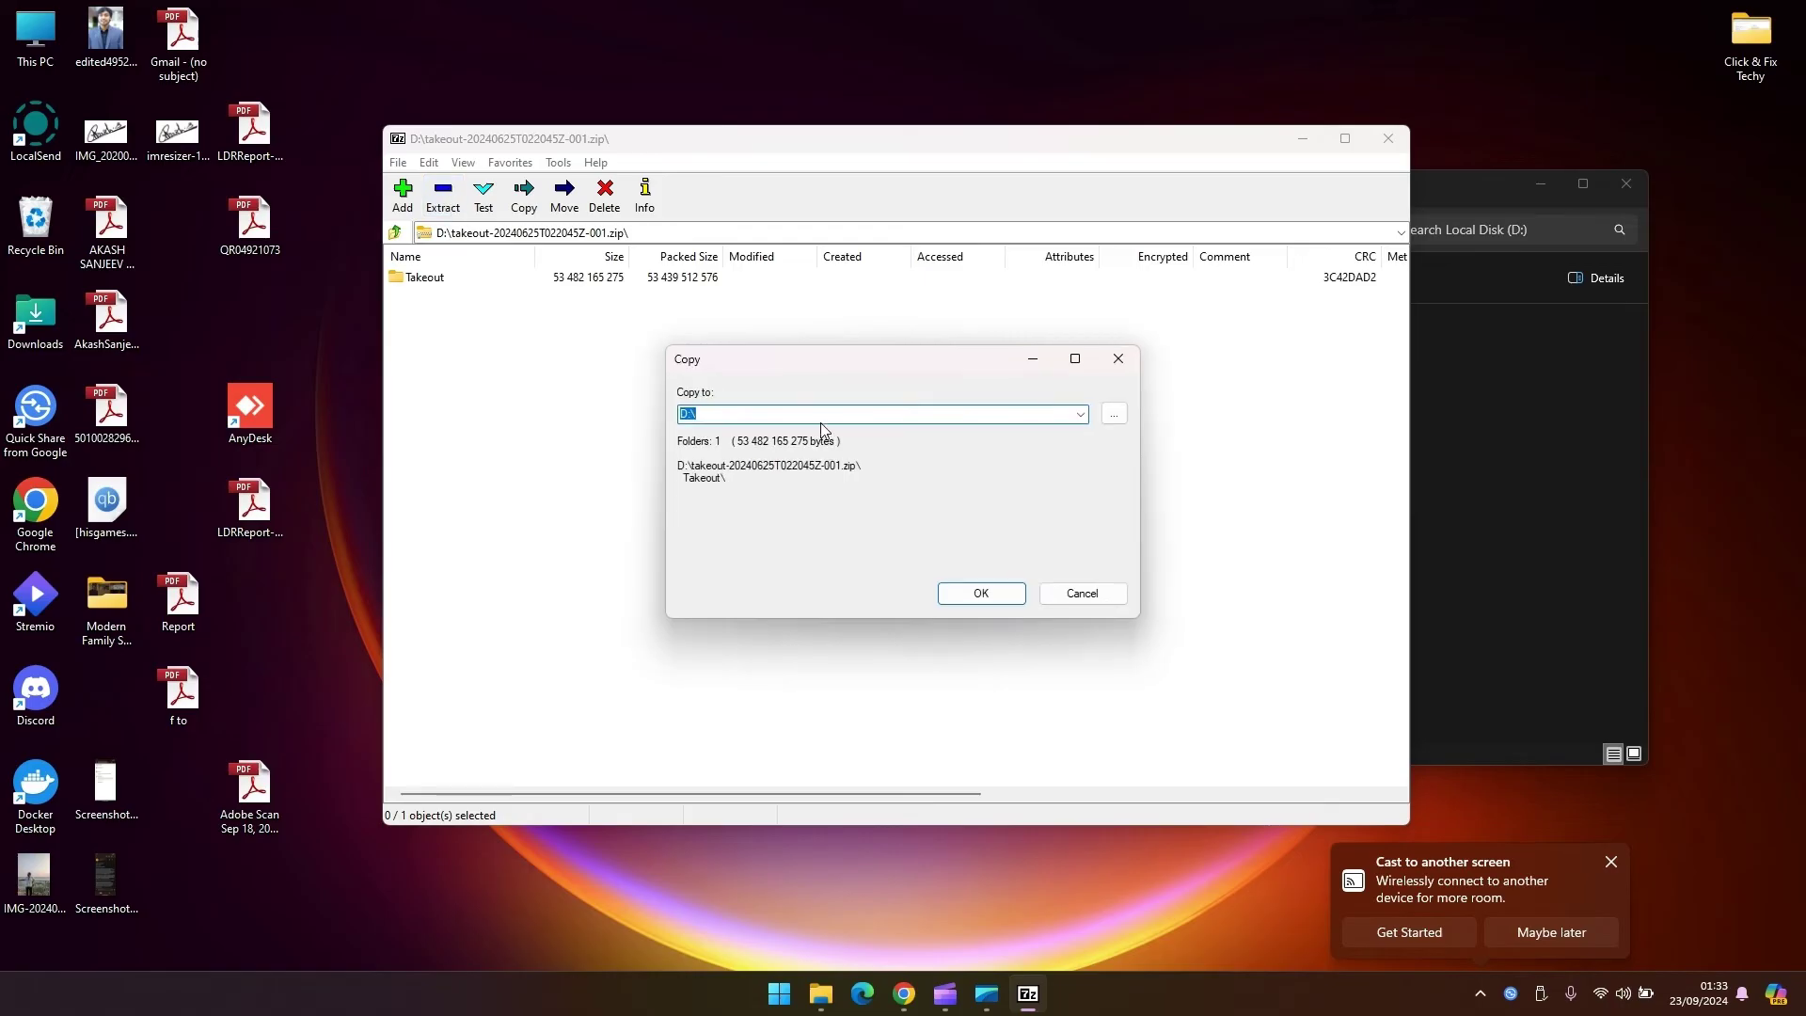
{"action": "left_click", "coordinate": [1113, 413]}
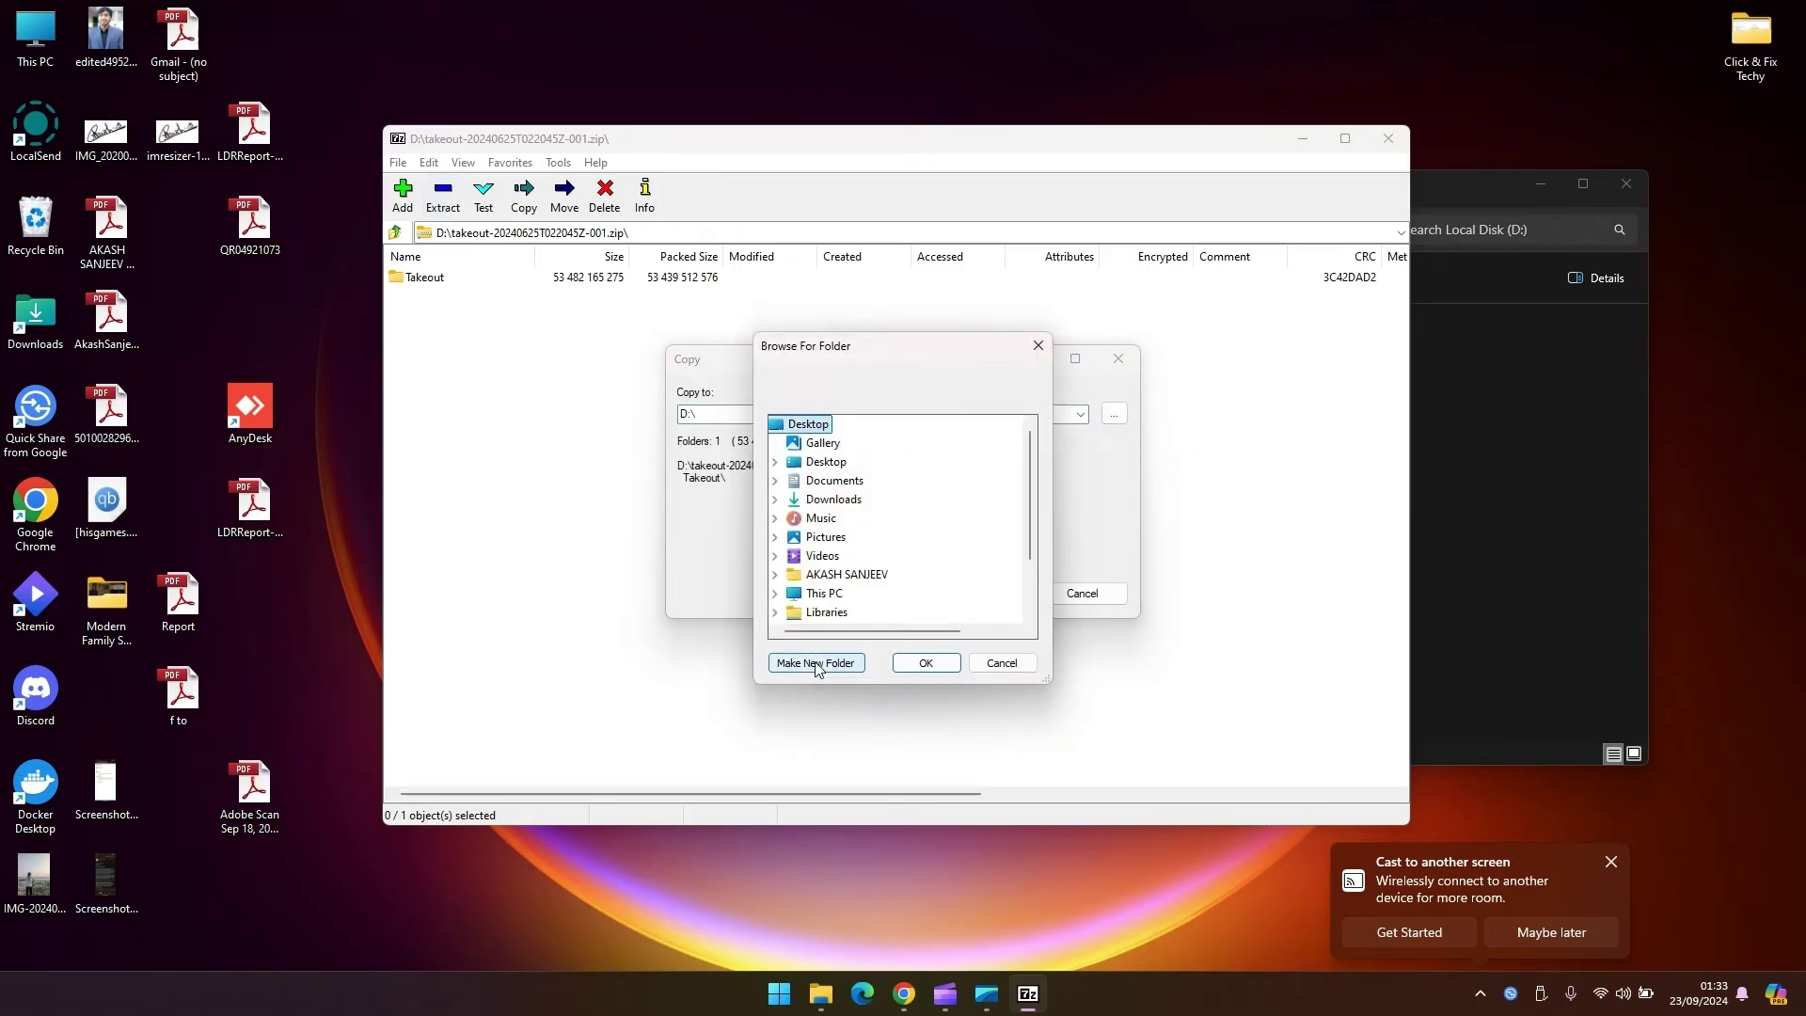
{"action": "left_click", "coordinate": [926, 663]}
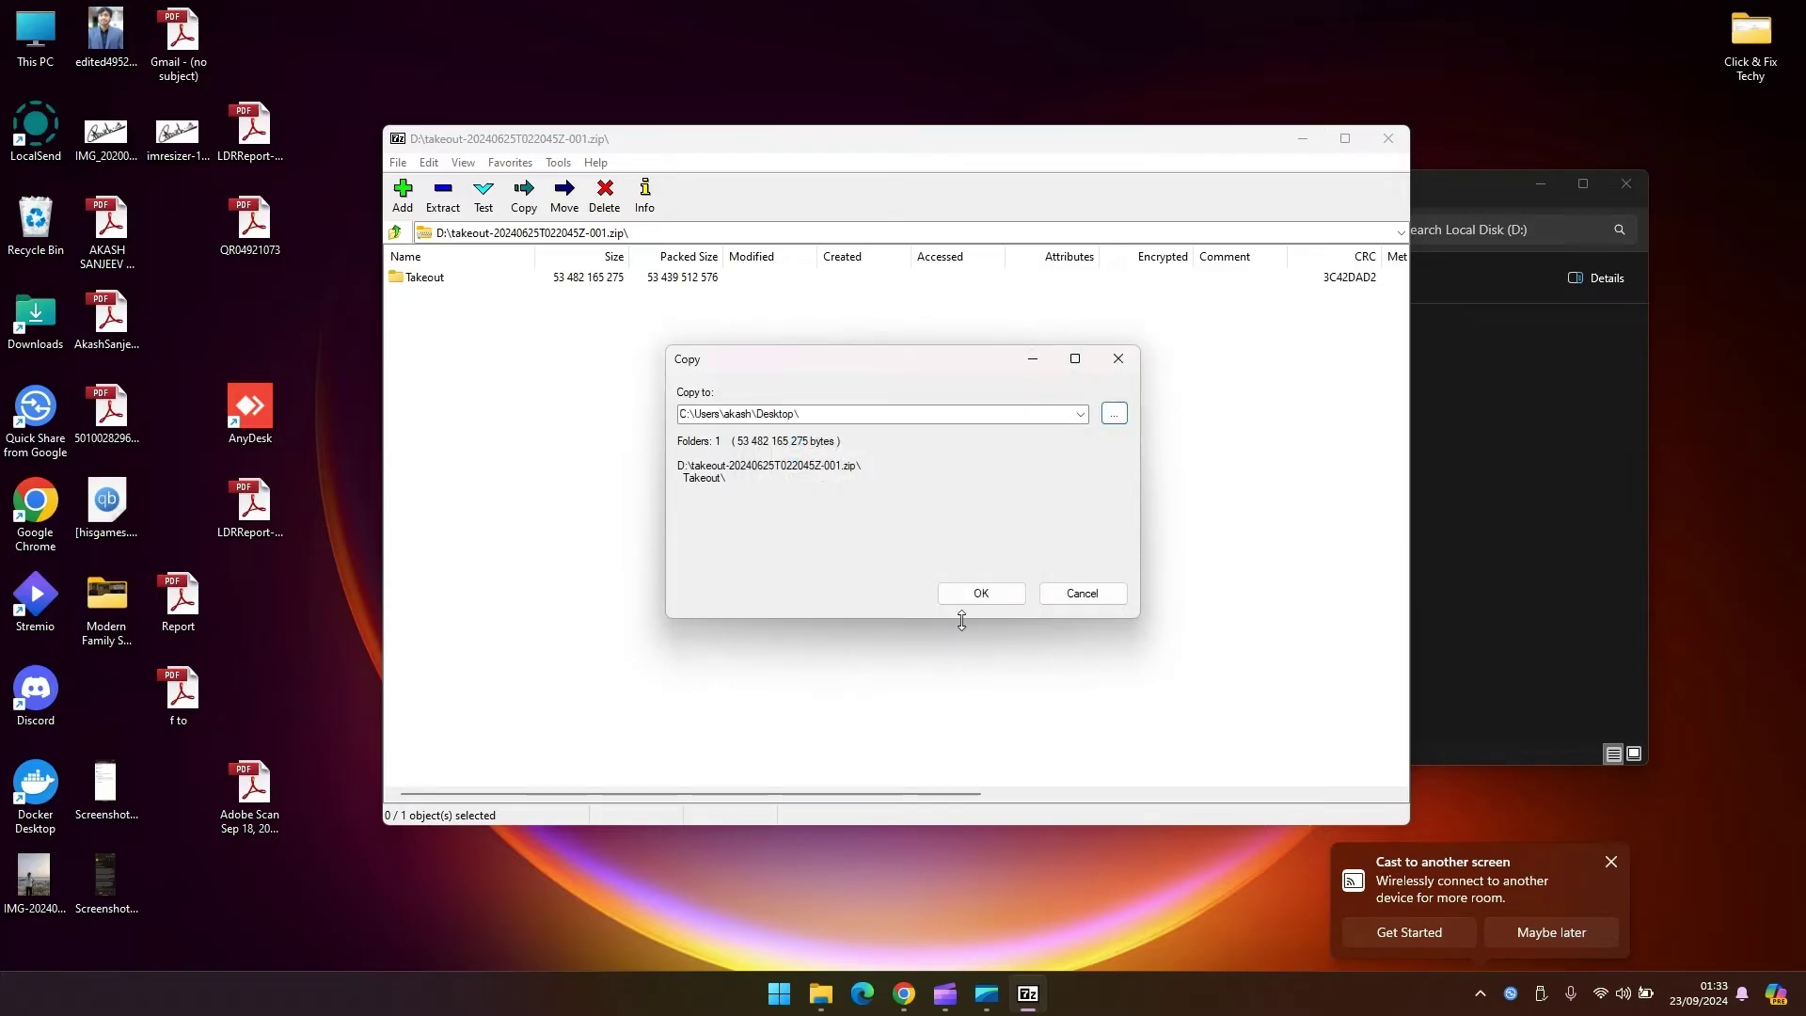
{"action": "left_click", "coordinate": [980, 583]}
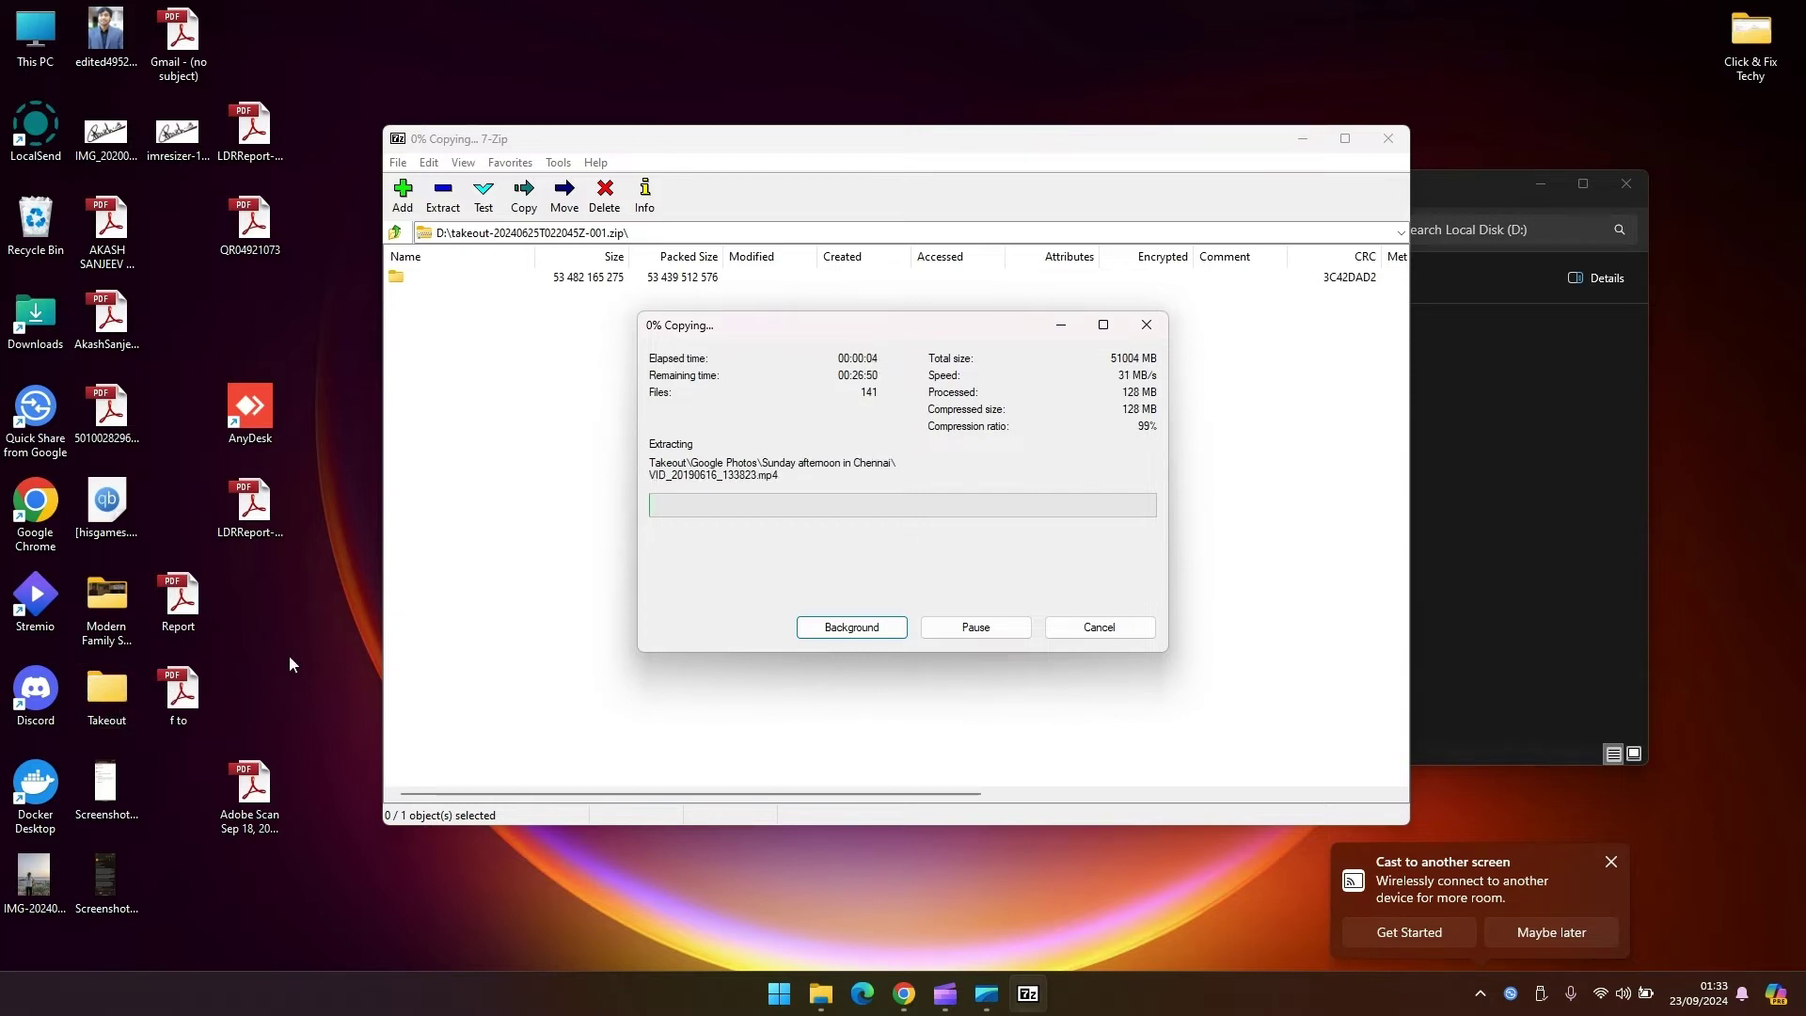
Cancel the running extraction and confirm the cancellation
{"action": "left_click", "coordinate": [98, 692]}
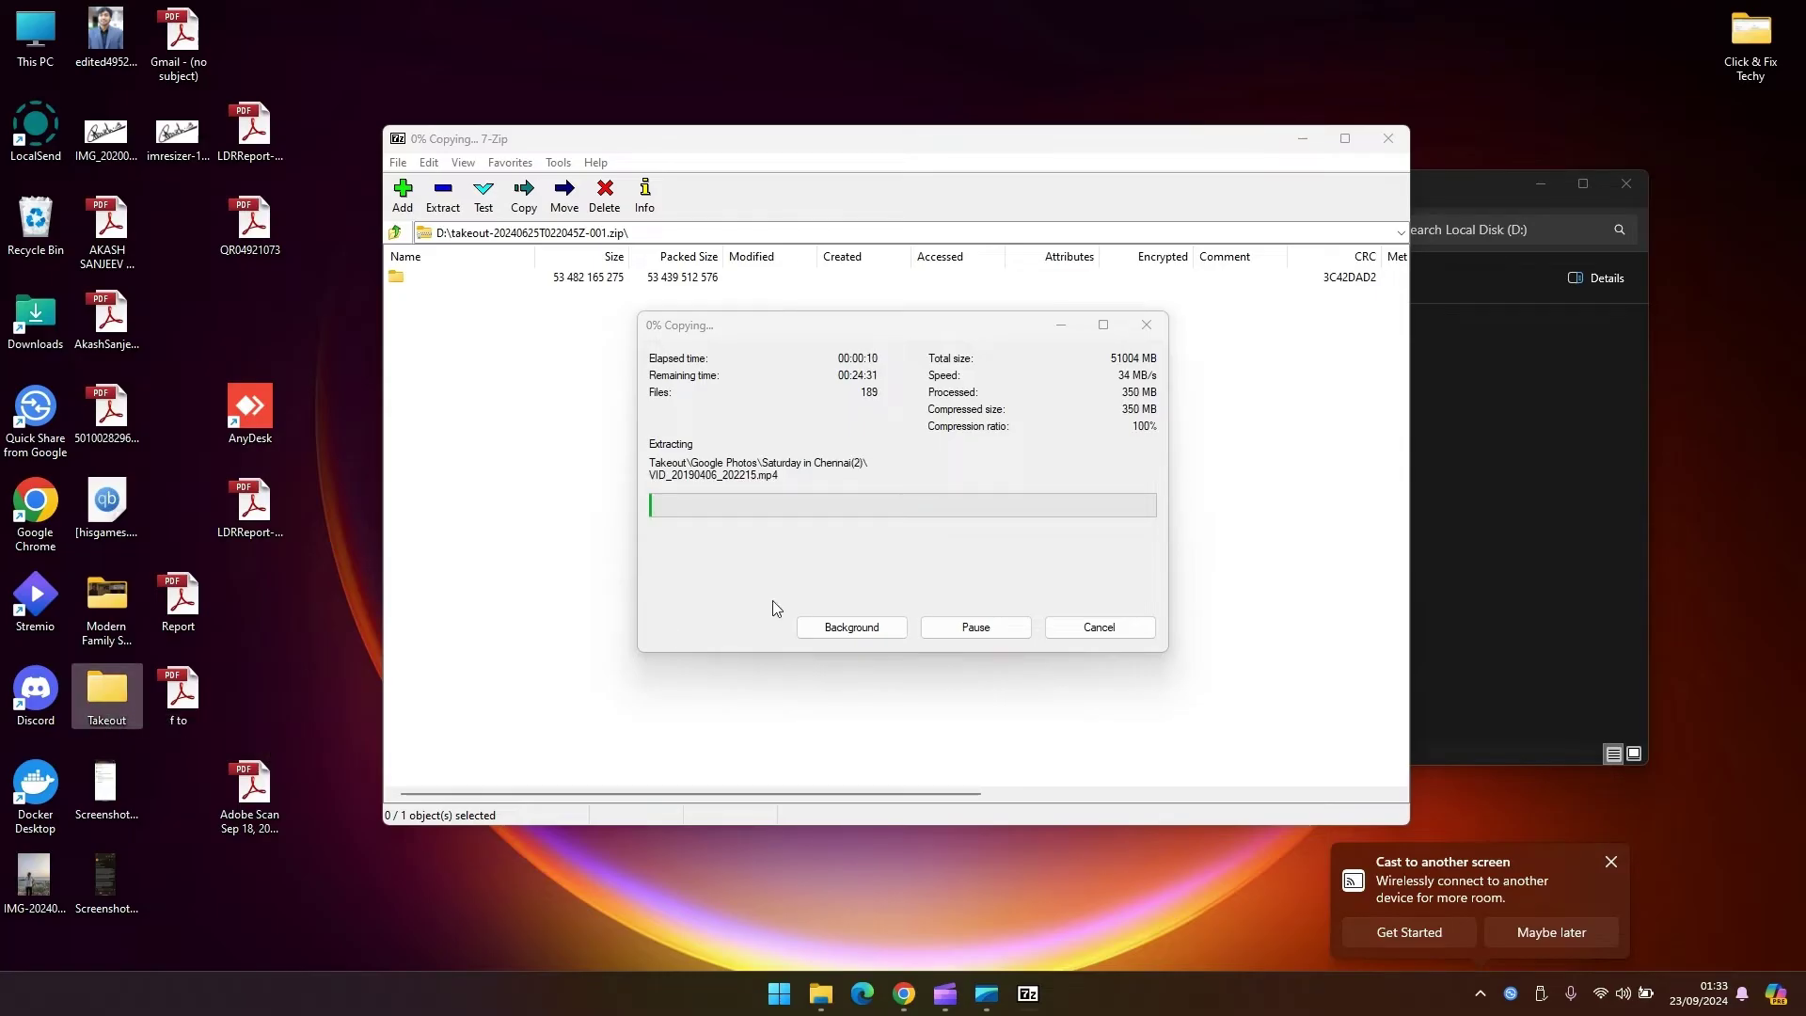
{"action": "left_click", "coordinate": [1098, 626]}
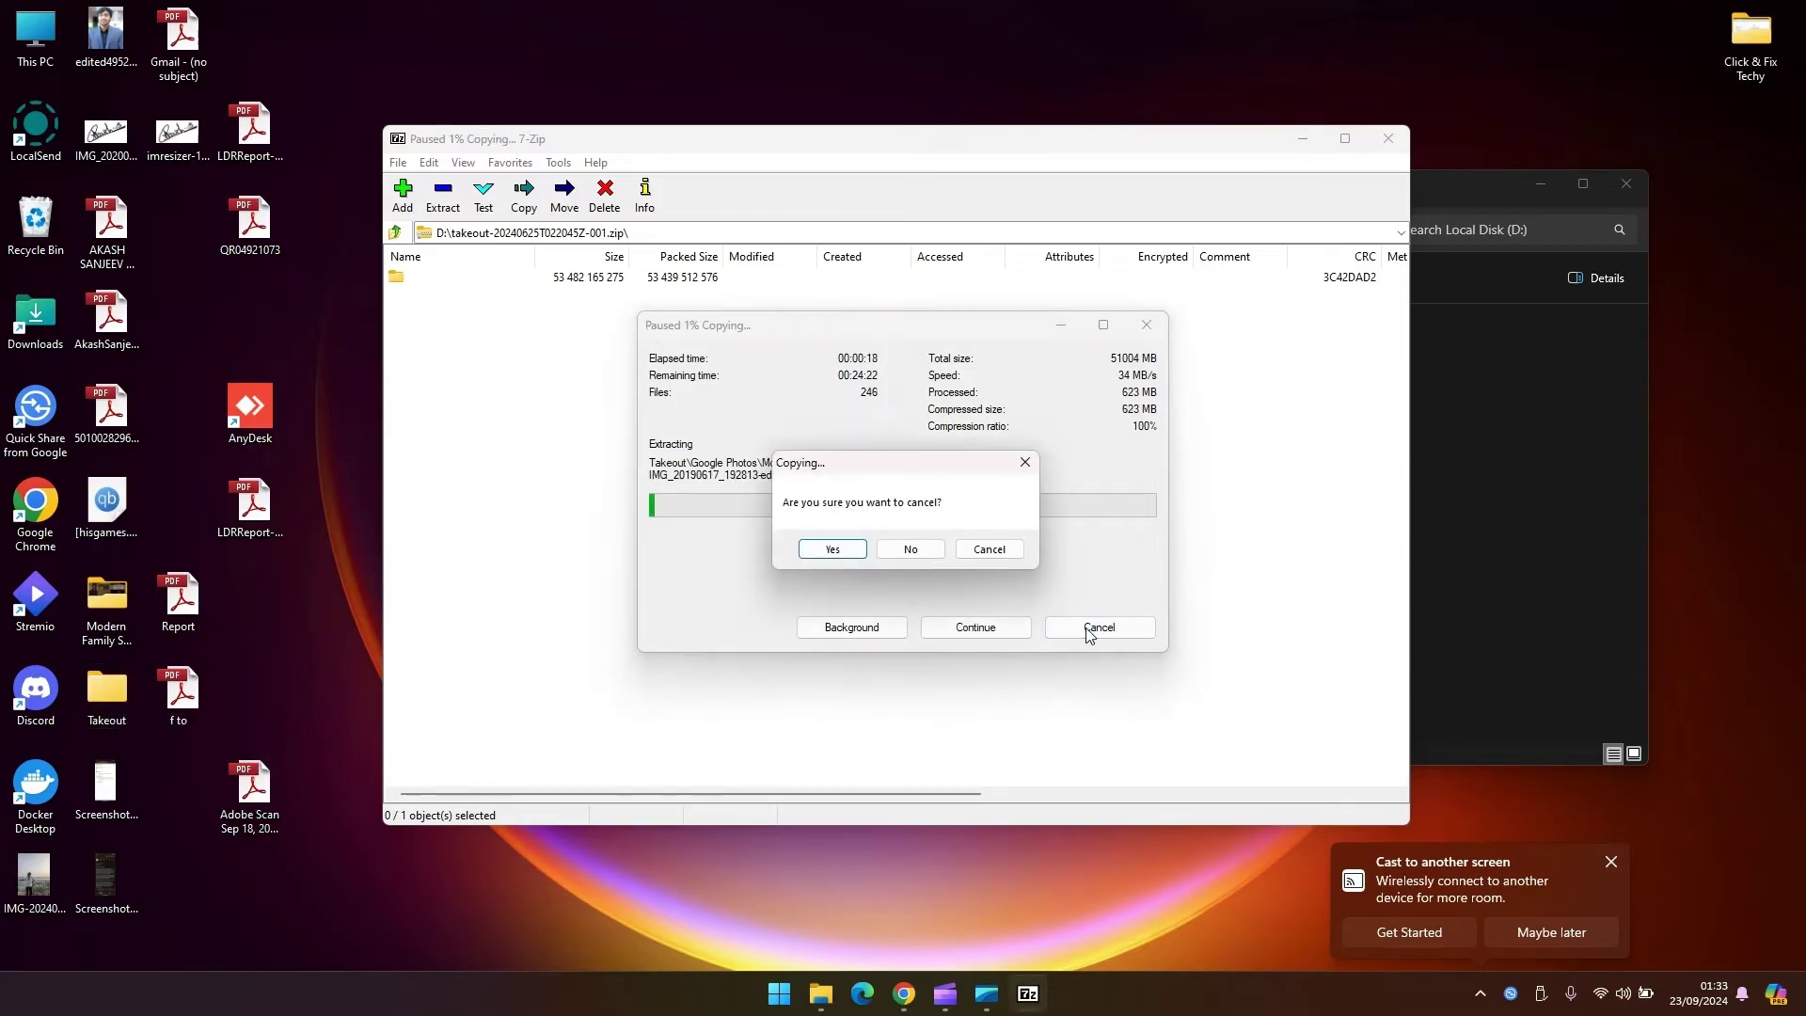
{"action": "left_click", "coordinate": [831, 549]}
Check the second takeout zip contains a Takeout folder, then close File Explorer
{"action": "left_click", "coordinate": [1525, 600]}
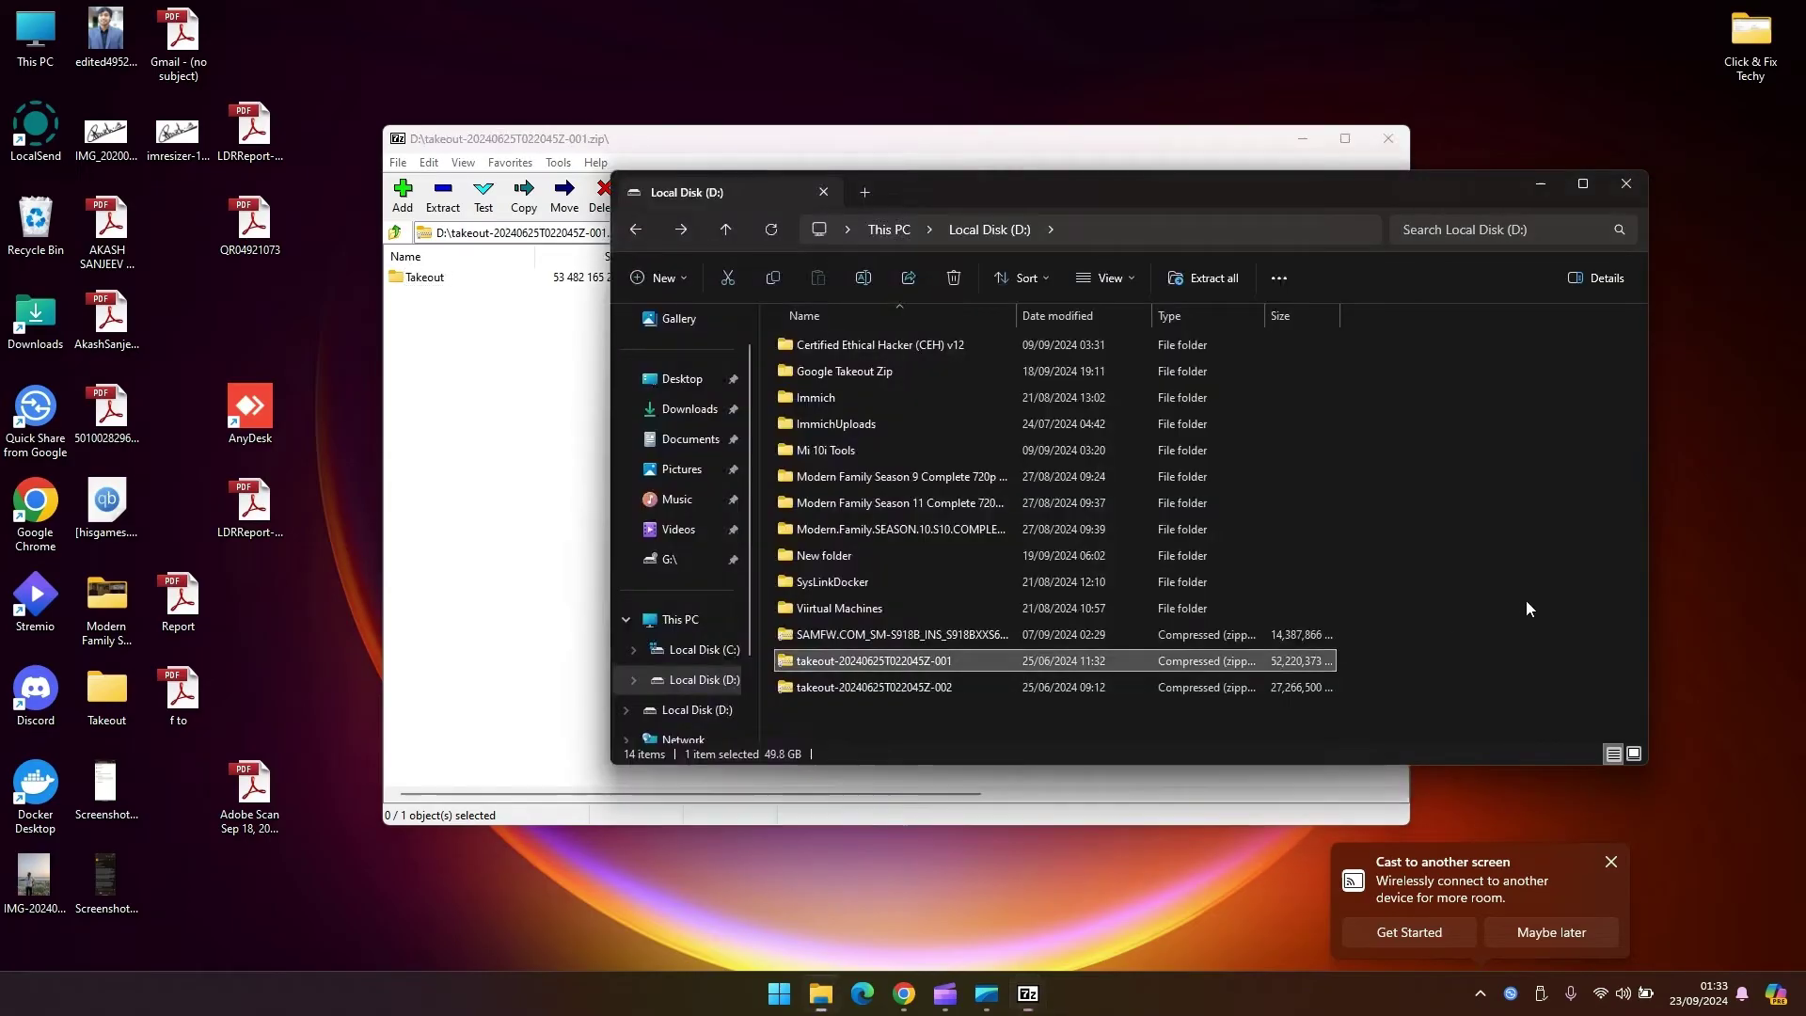
{"action": "left_click", "coordinate": [821, 691]}
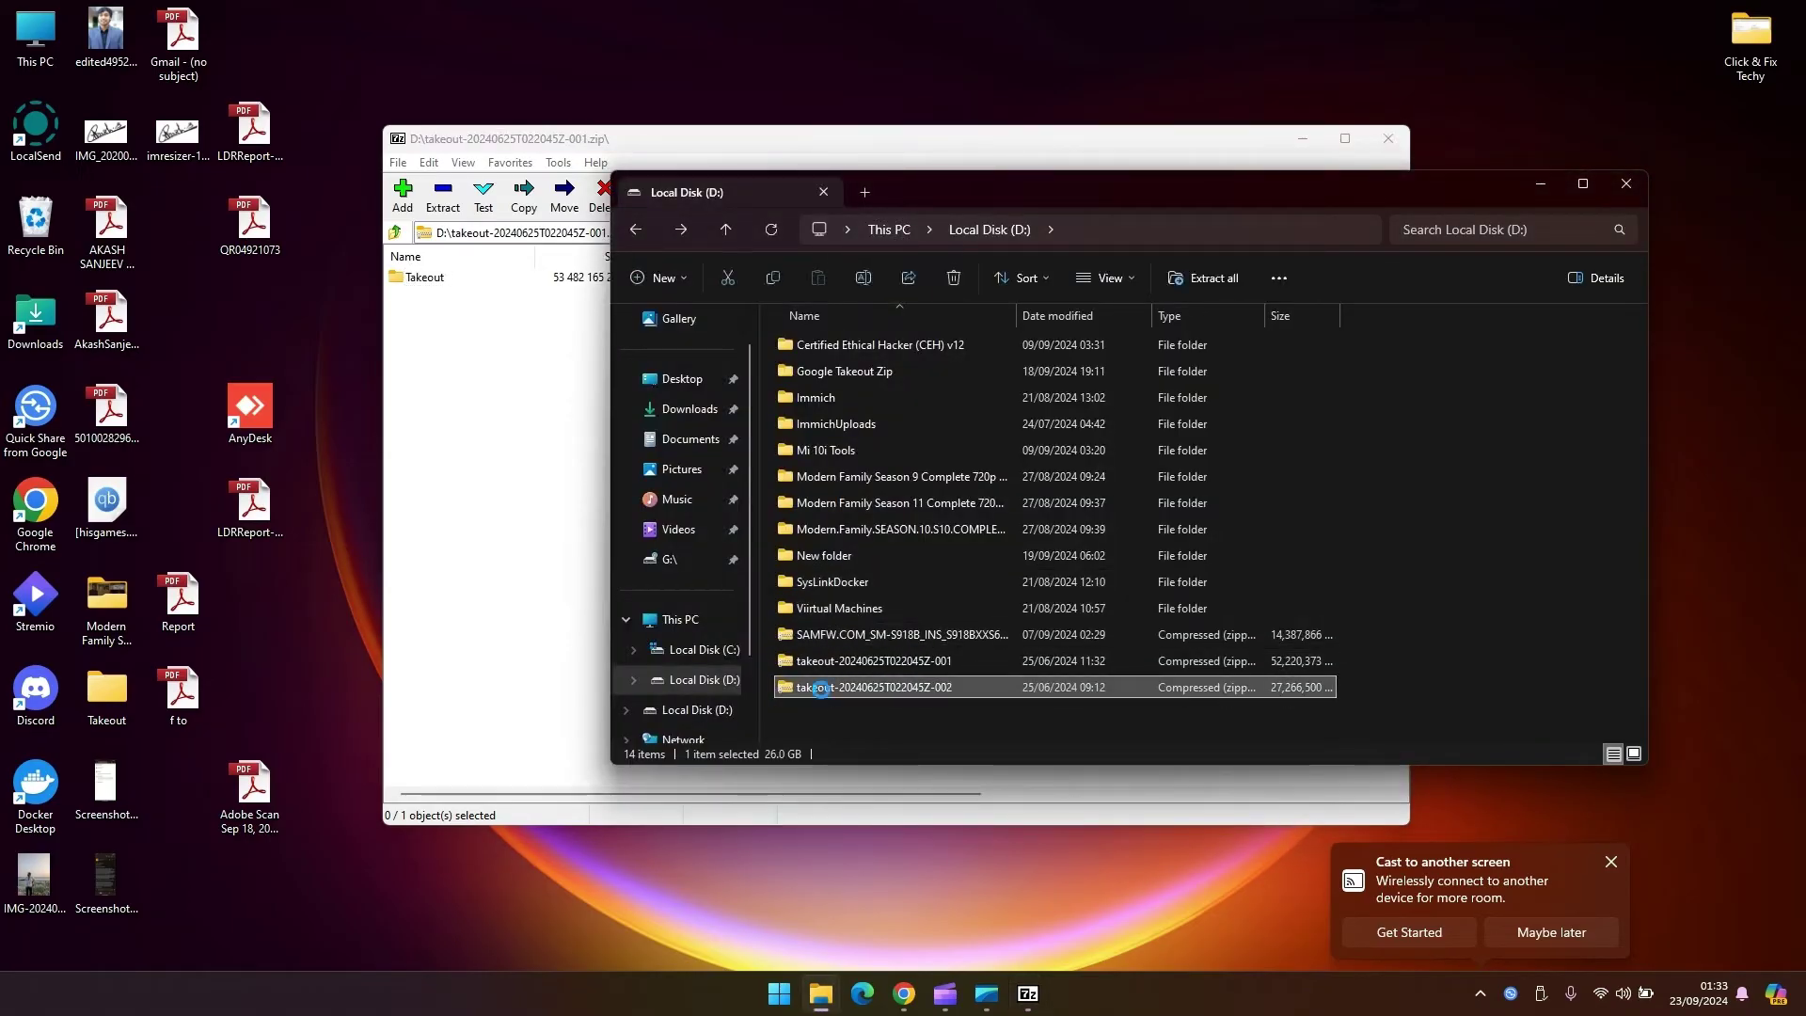
{"action": "double_click", "coordinate": [821, 689]}
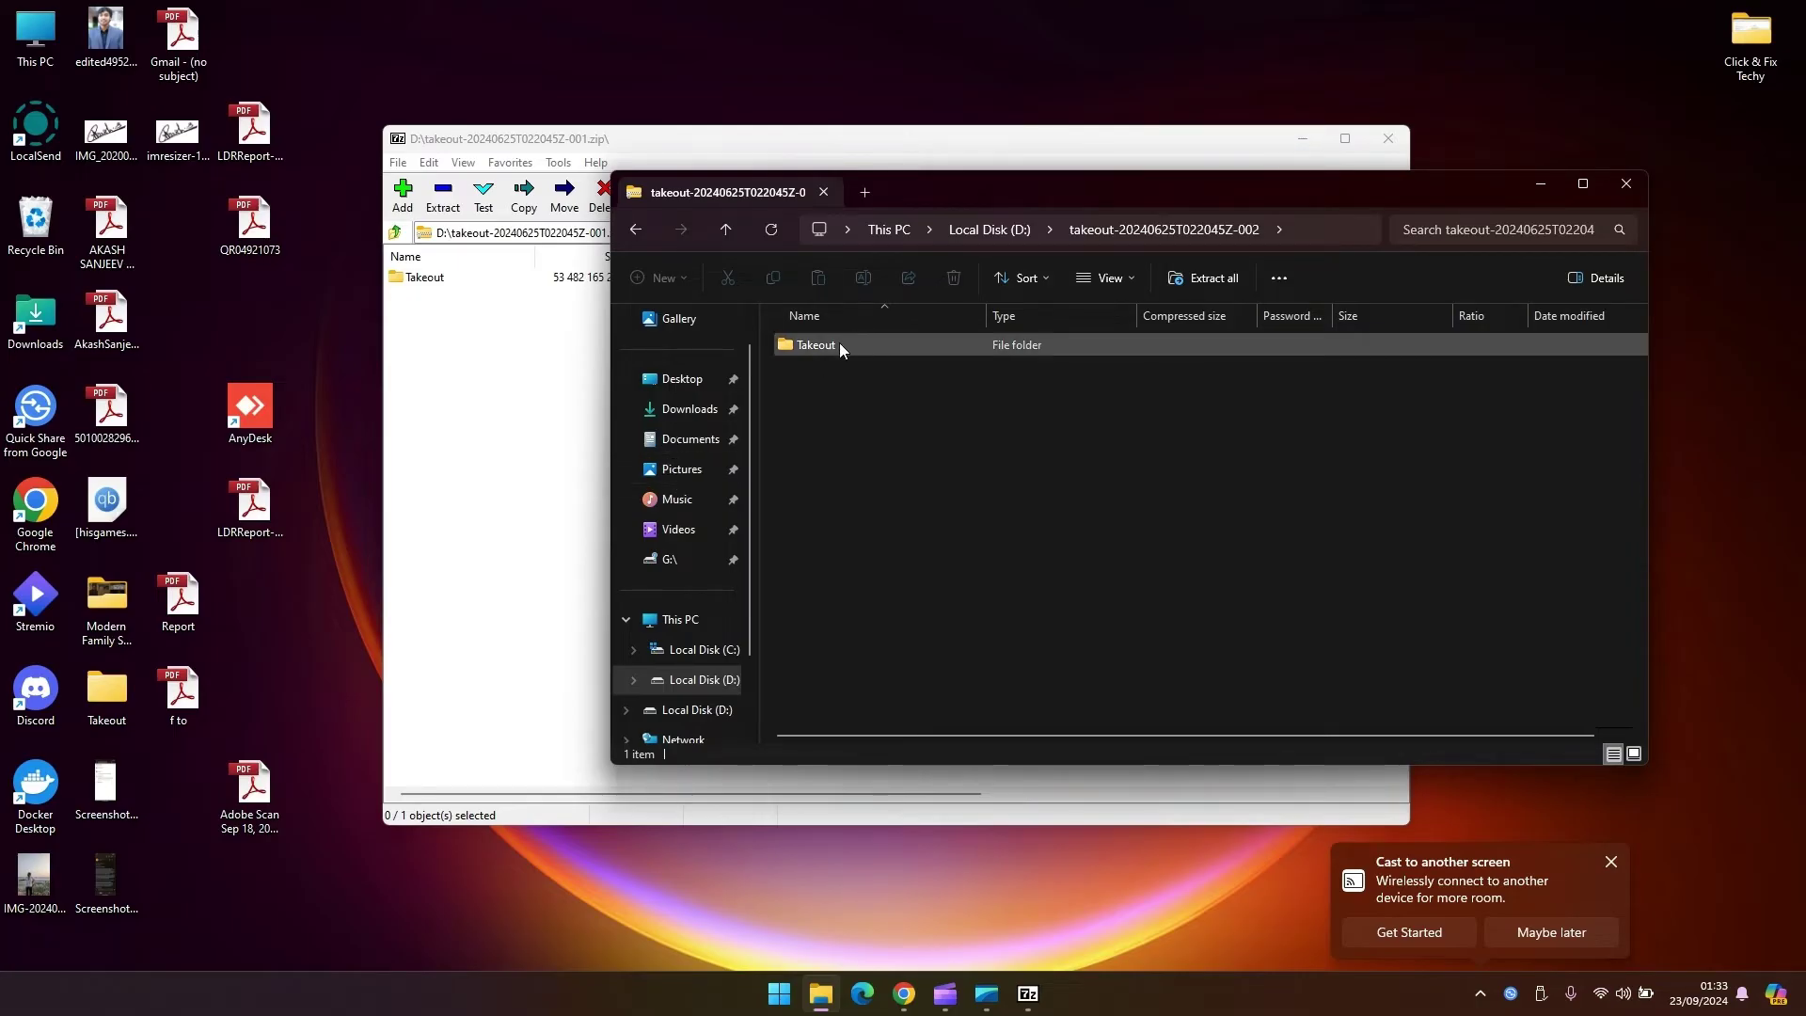
{"action": "left_click", "coordinate": [1618, 192]}
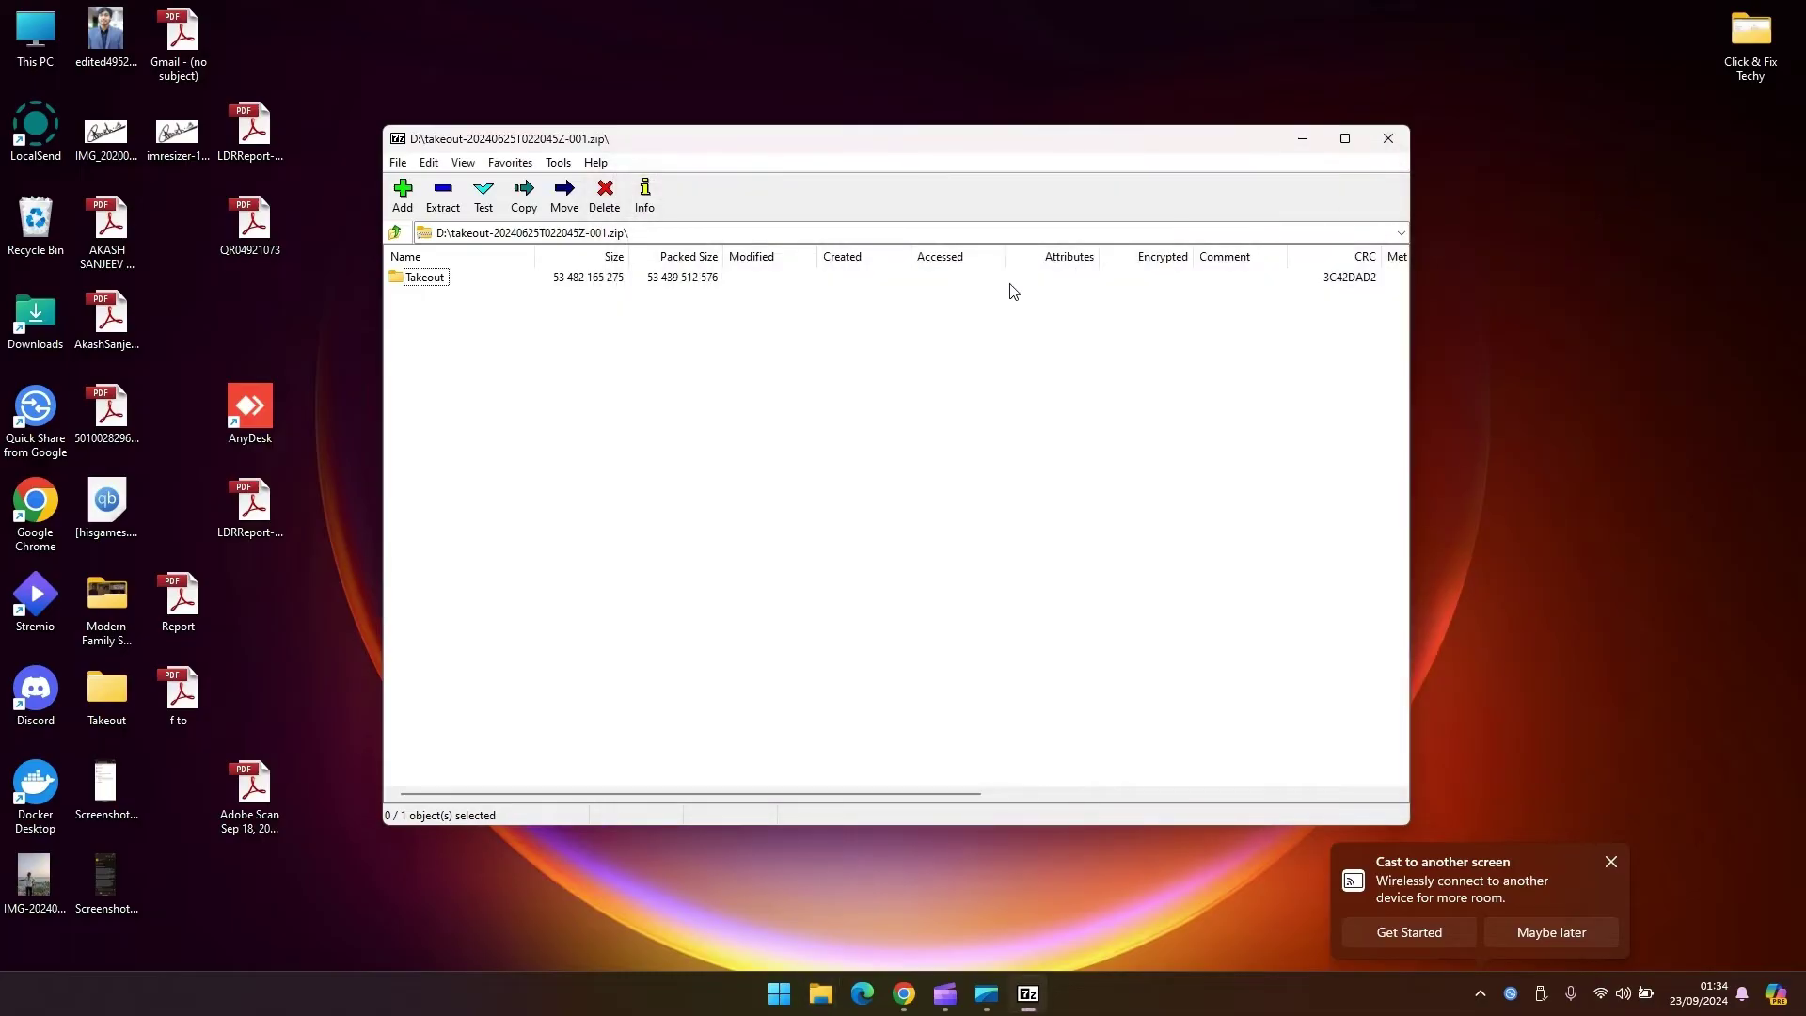
Permanently delete the partial Takeout folder from the desktop
{"action": "left_click", "coordinate": [106, 692]}
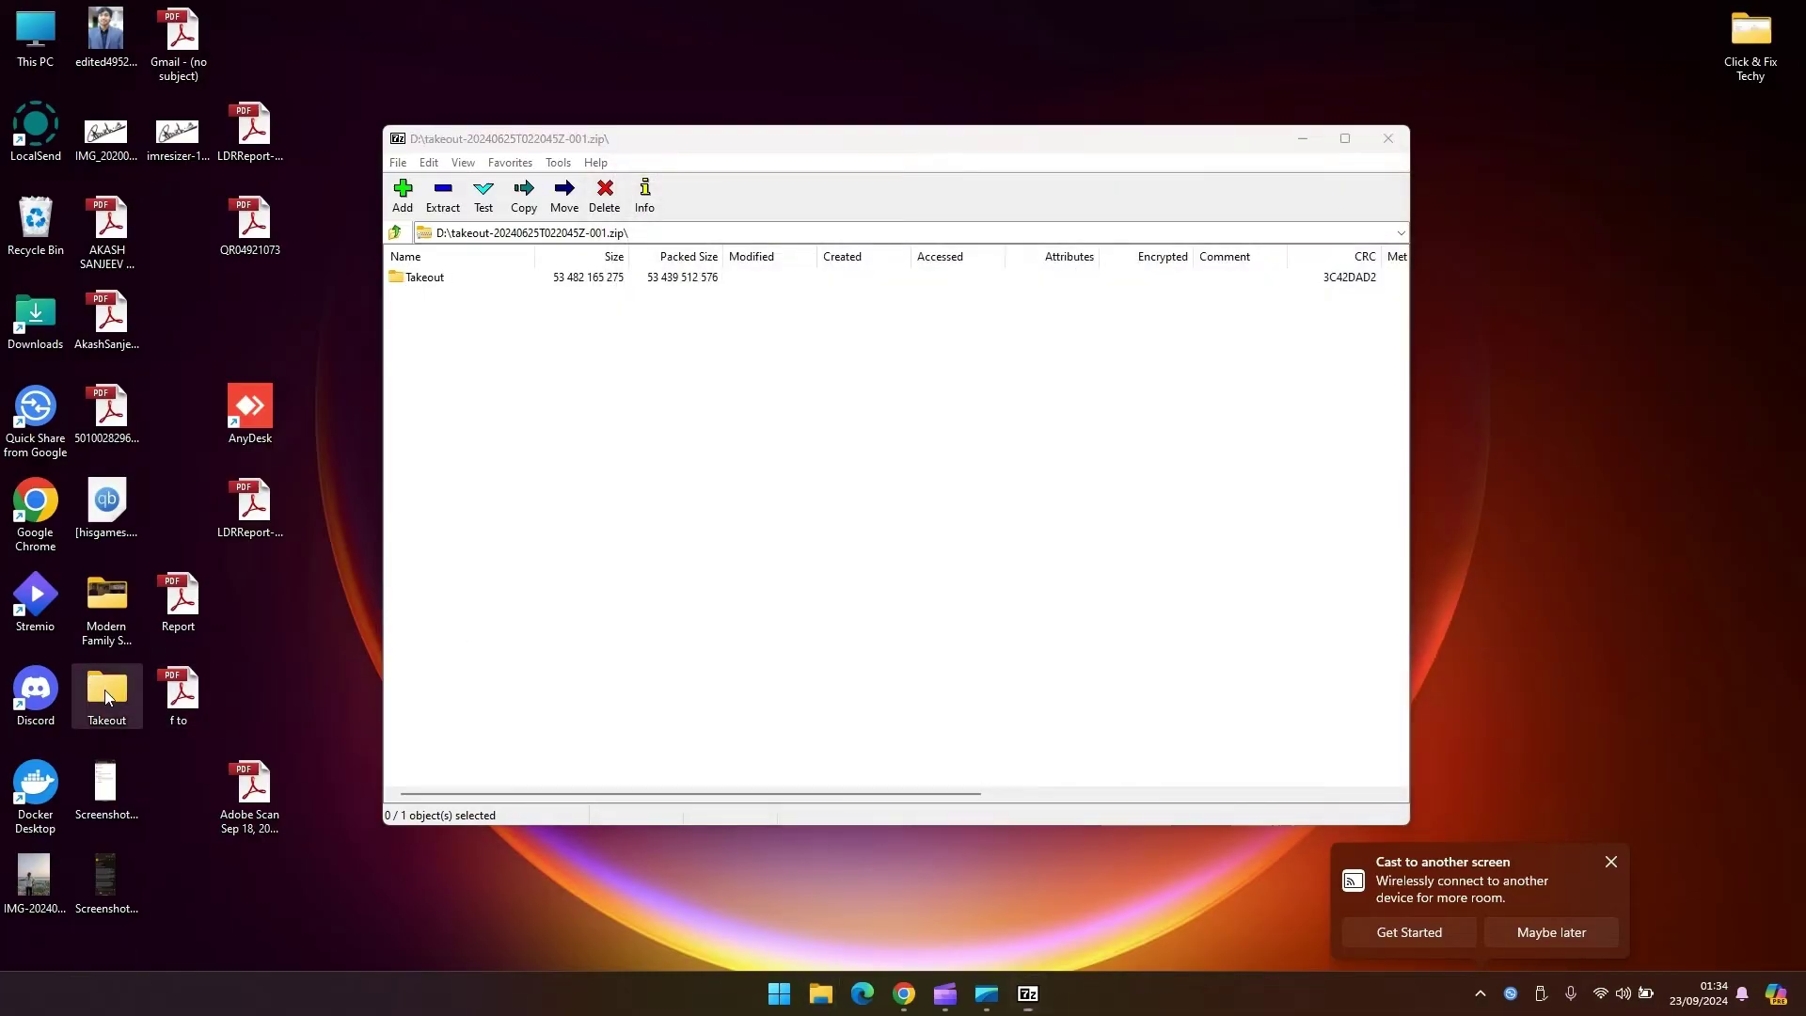
{"action": "key", "text": "shift+Delete"}
{"action": "key", "text": "Return"}
Close 7-Zip and the cast notification, and select gpth-windoza on the desktop
{"action": "left_click", "coordinate": [1385, 140]}
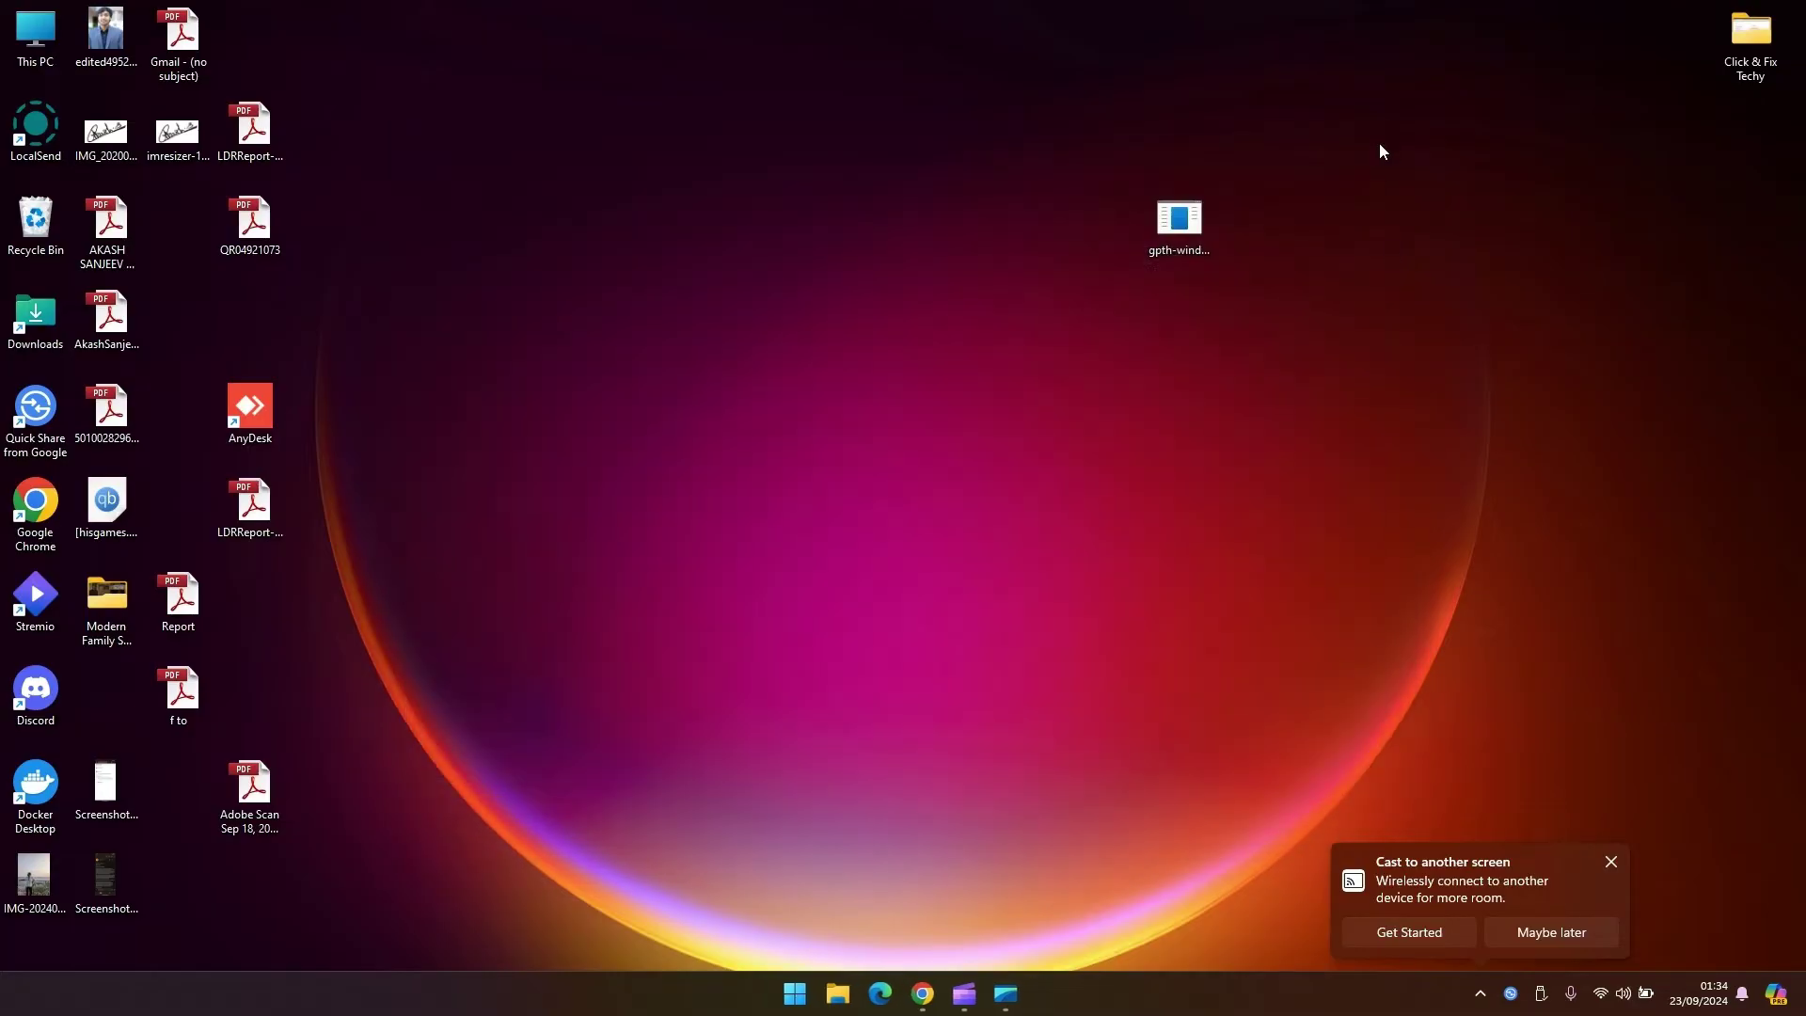
{"action": "left_click", "coordinate": [1610, 861]}
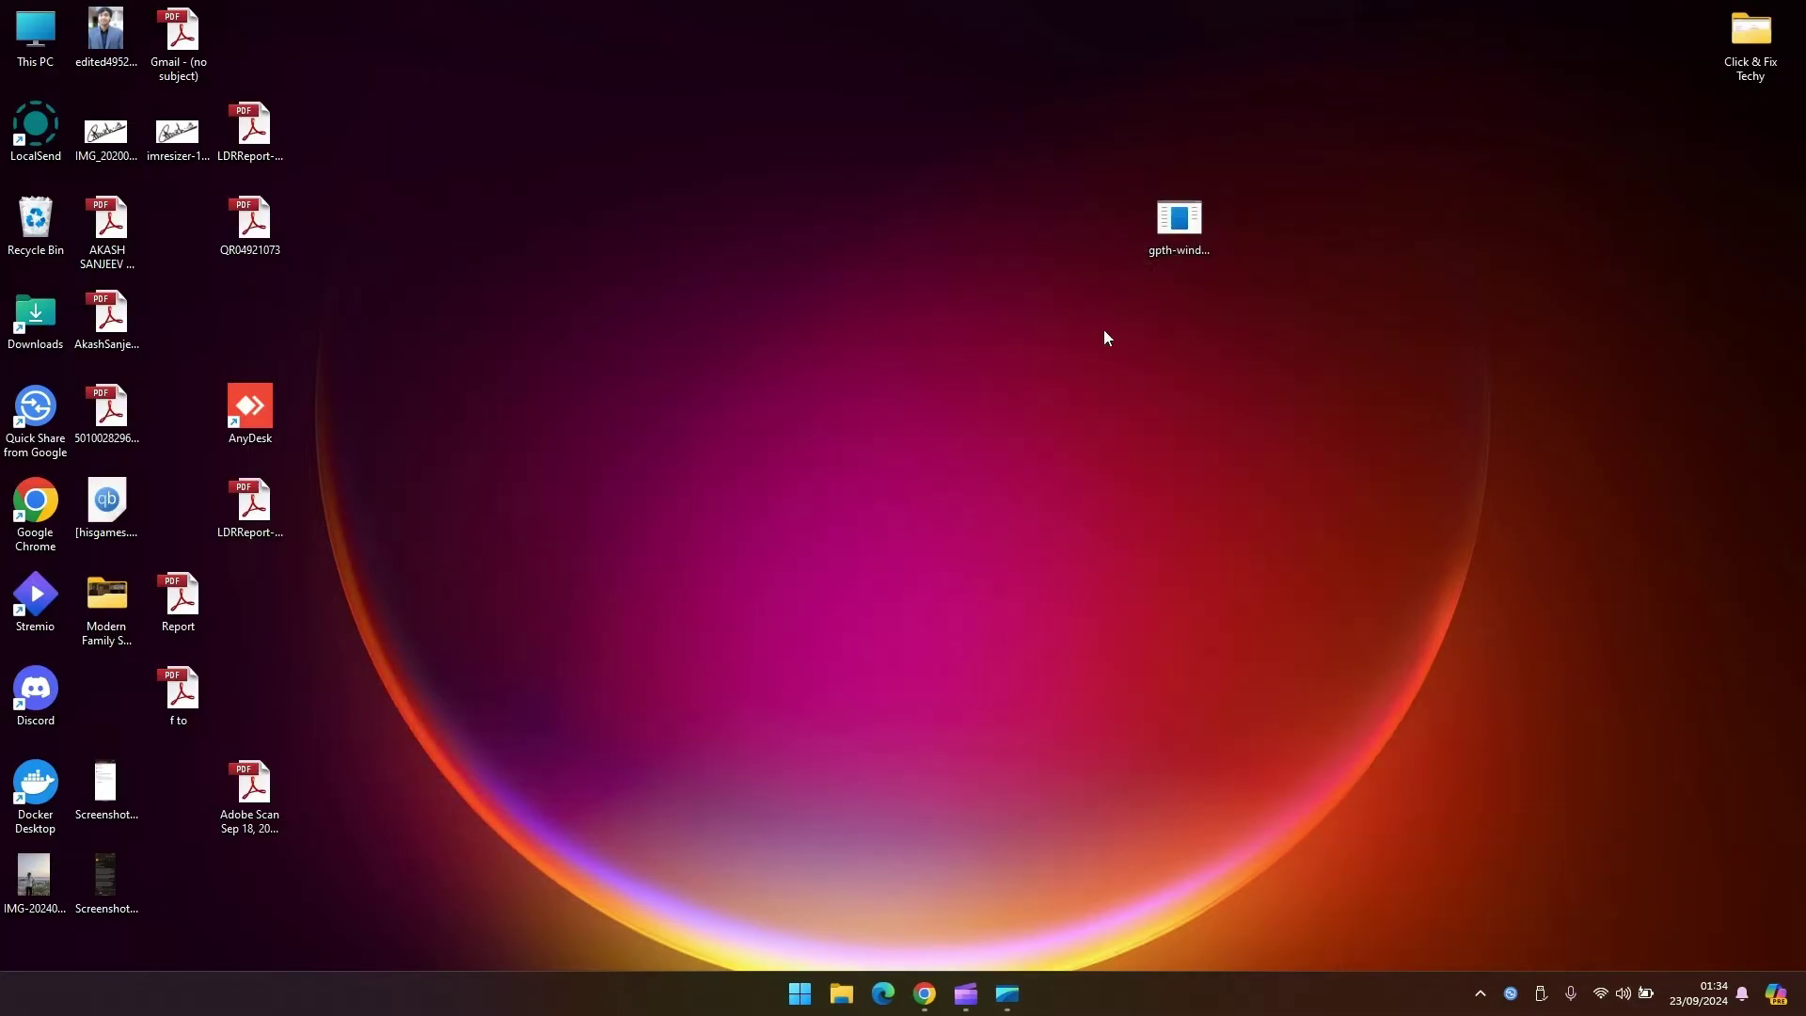
{"action": "left_click", "coordinate": [1182, 231]}
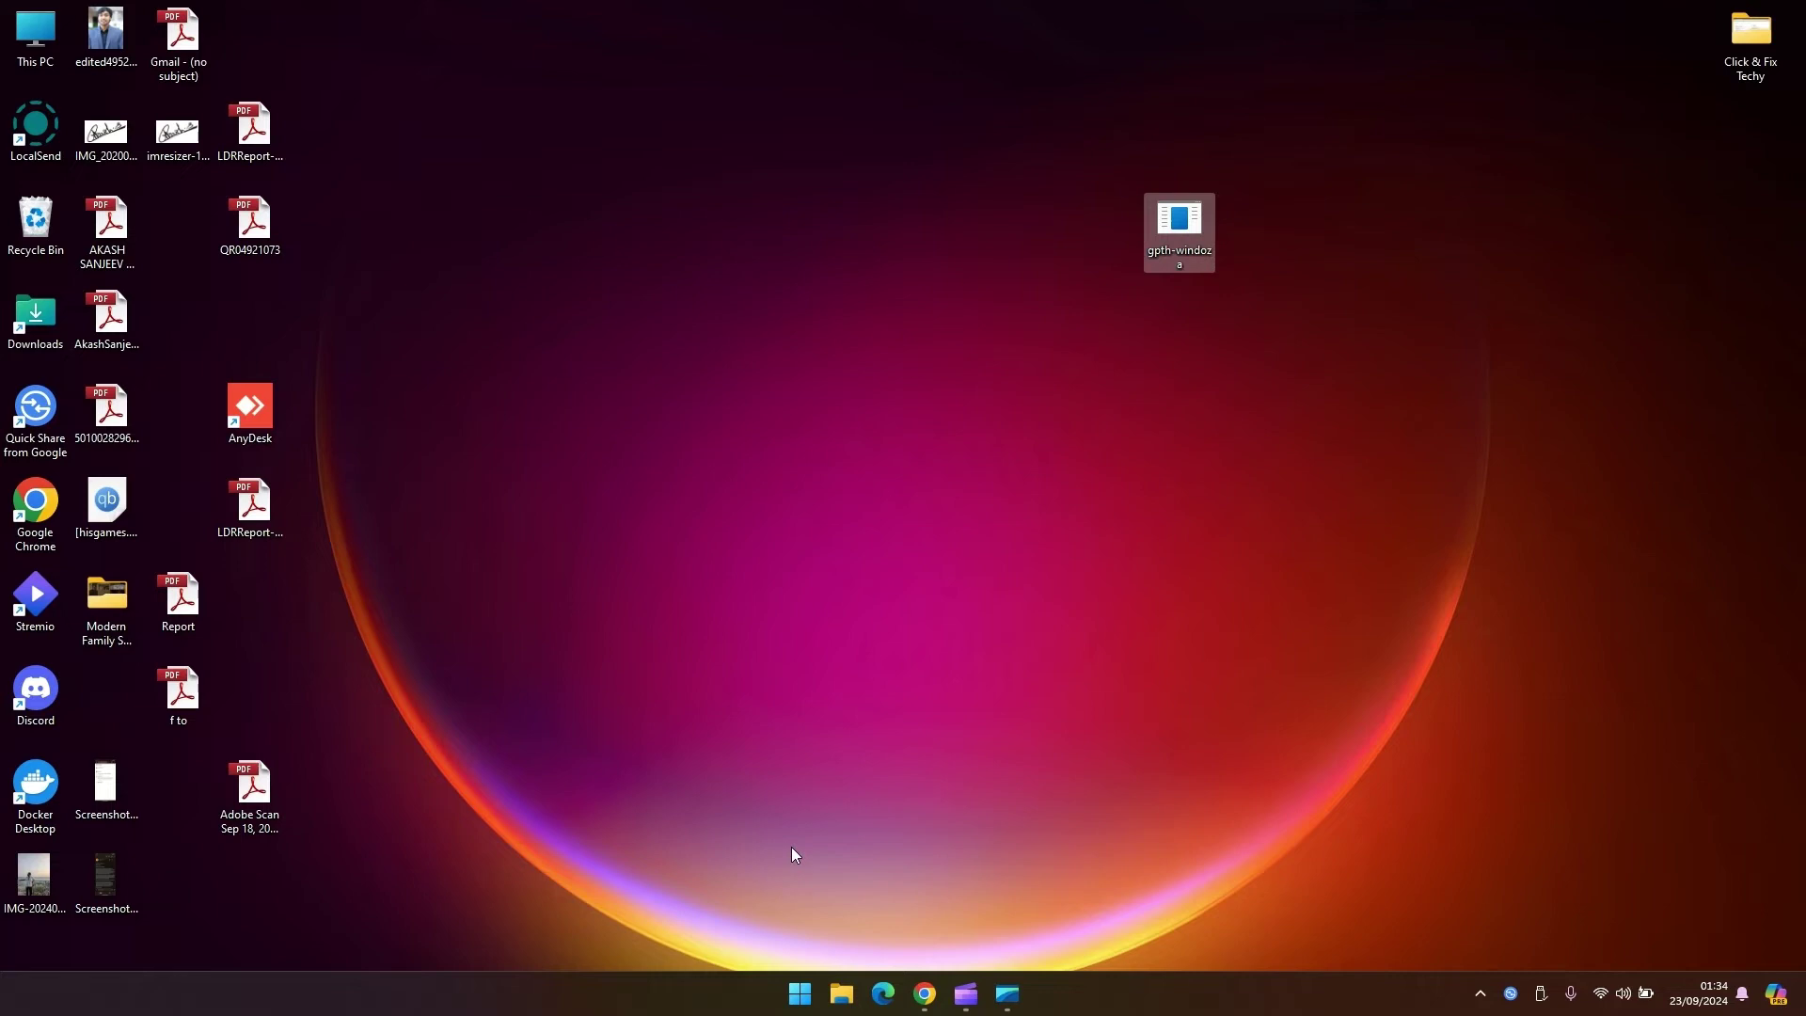
{"action": "right_click", "coordinate": [925, 997]}
{"action": "left_click", "coordinate": [1436, 503]}
Restore Chrome and scroll the gpth README to steps 3 'Download the executable' and 4 'Run gpth'
{"action": "left_click", "coordinate": [924, 1002]}
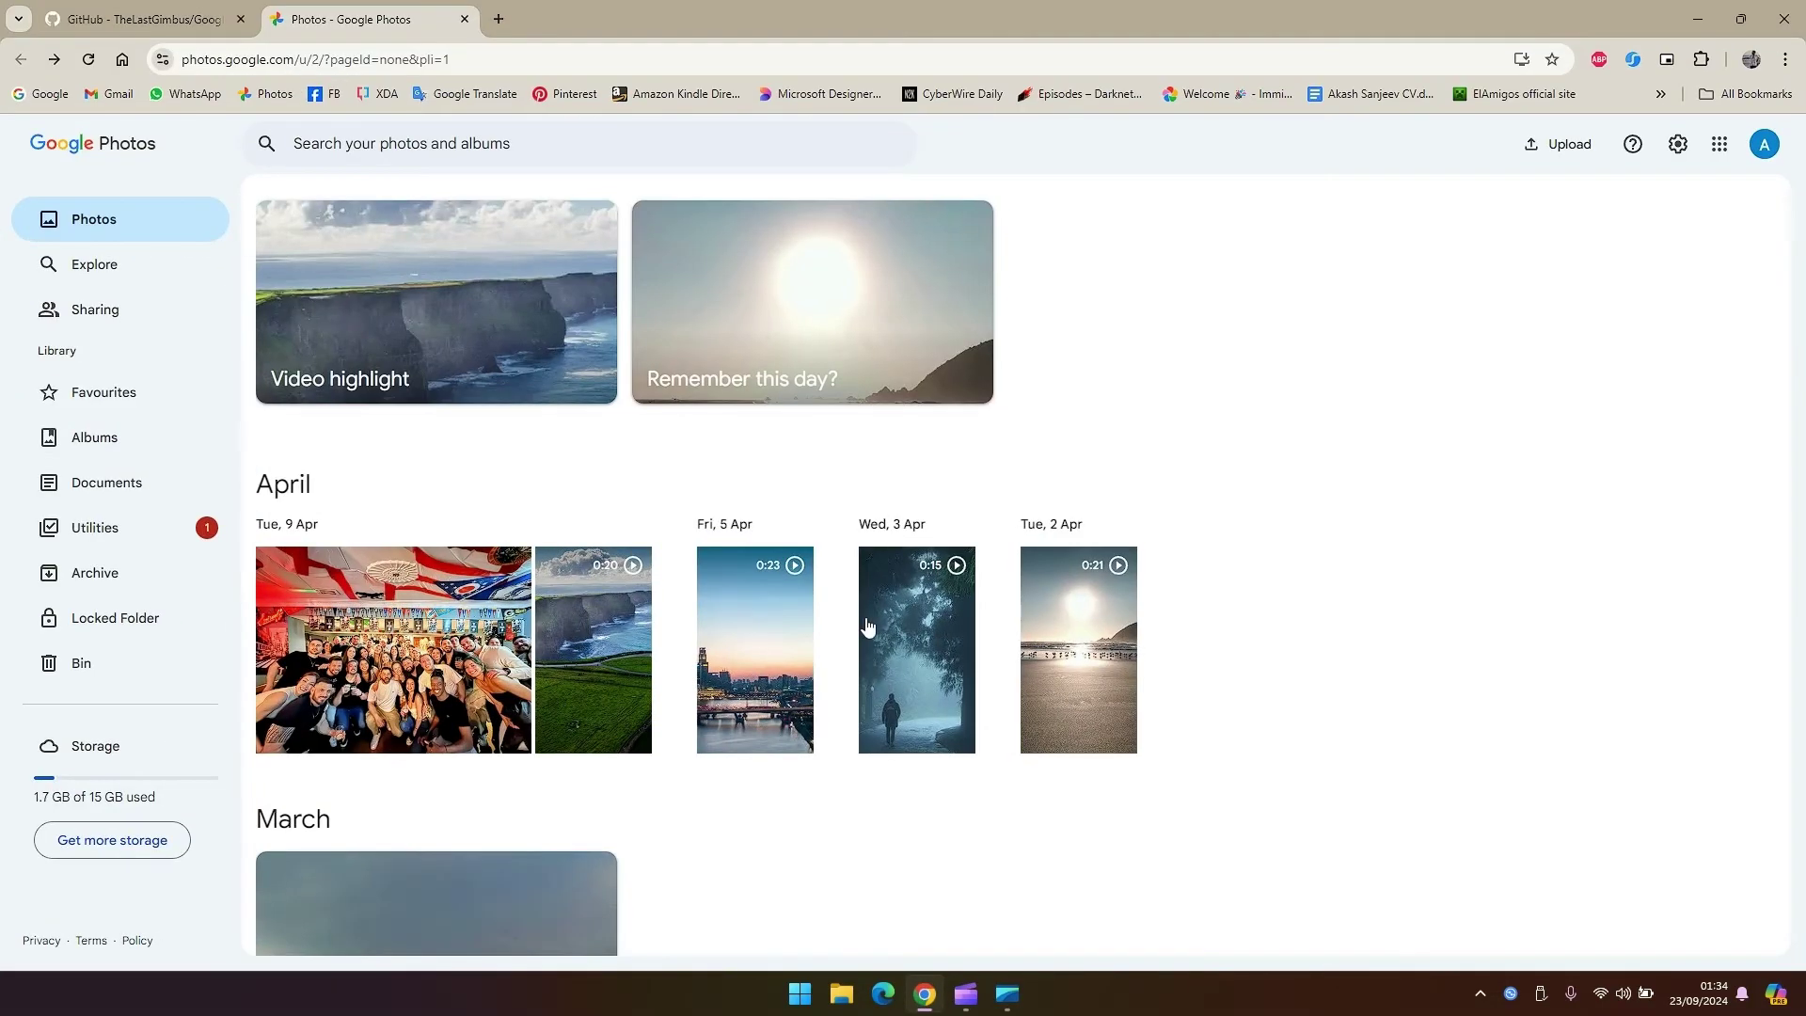
{"action": "left_click", "coordinate": [202, 10]}
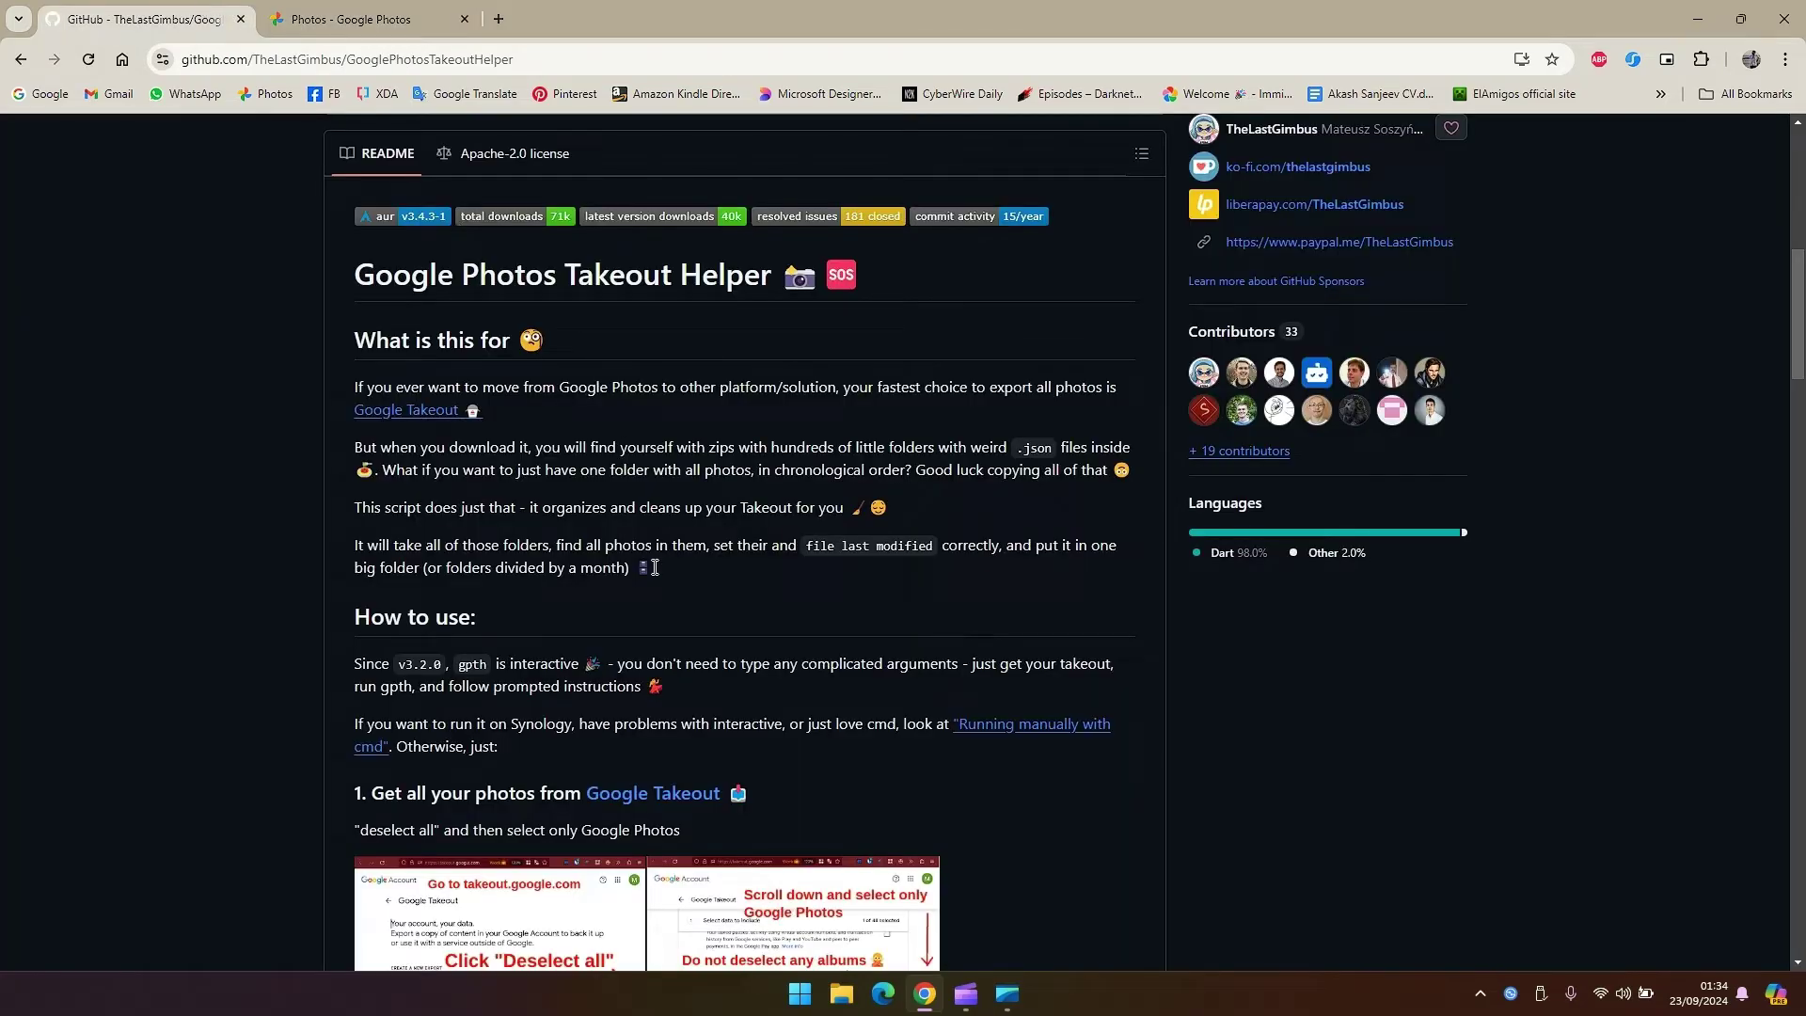
{"action": "scroll", "coordinate": [655, 567], "scroll_direction": "down", "scroll_amount": 7}
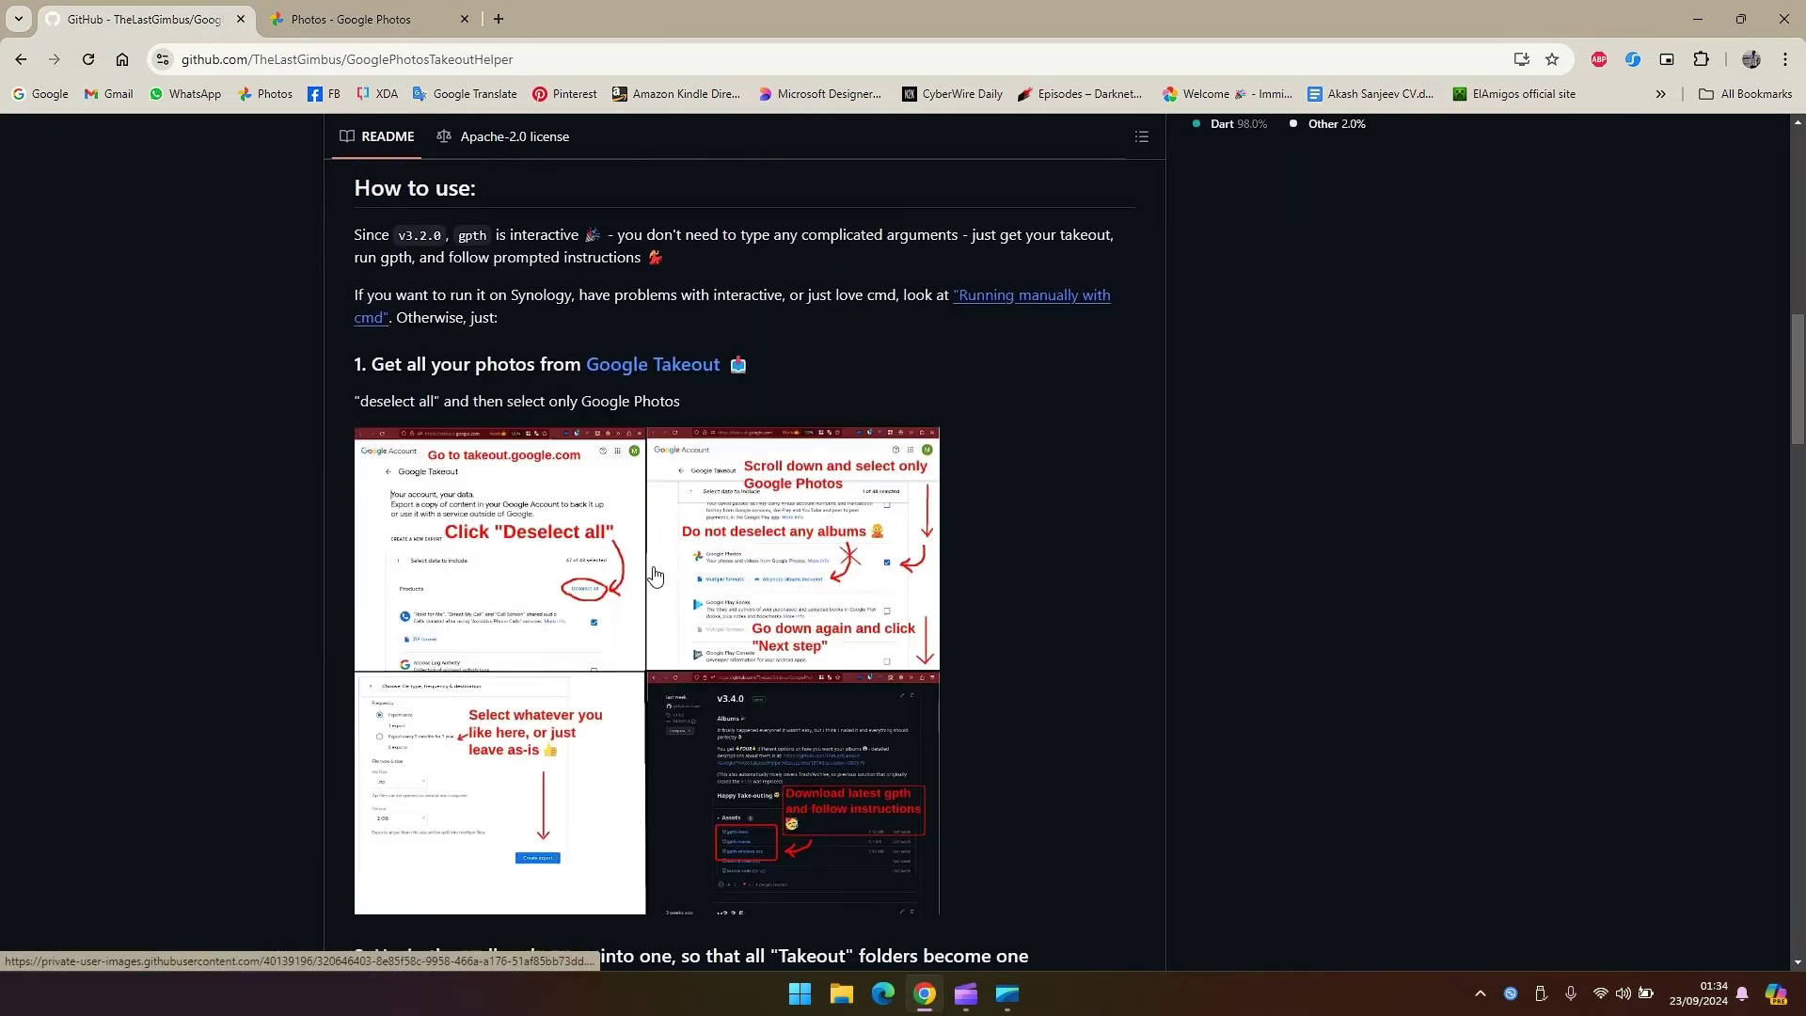
{"action": "scroll", "coordinate": [655, 576], "scroll_direction": "down", "scroll_amount": 6}
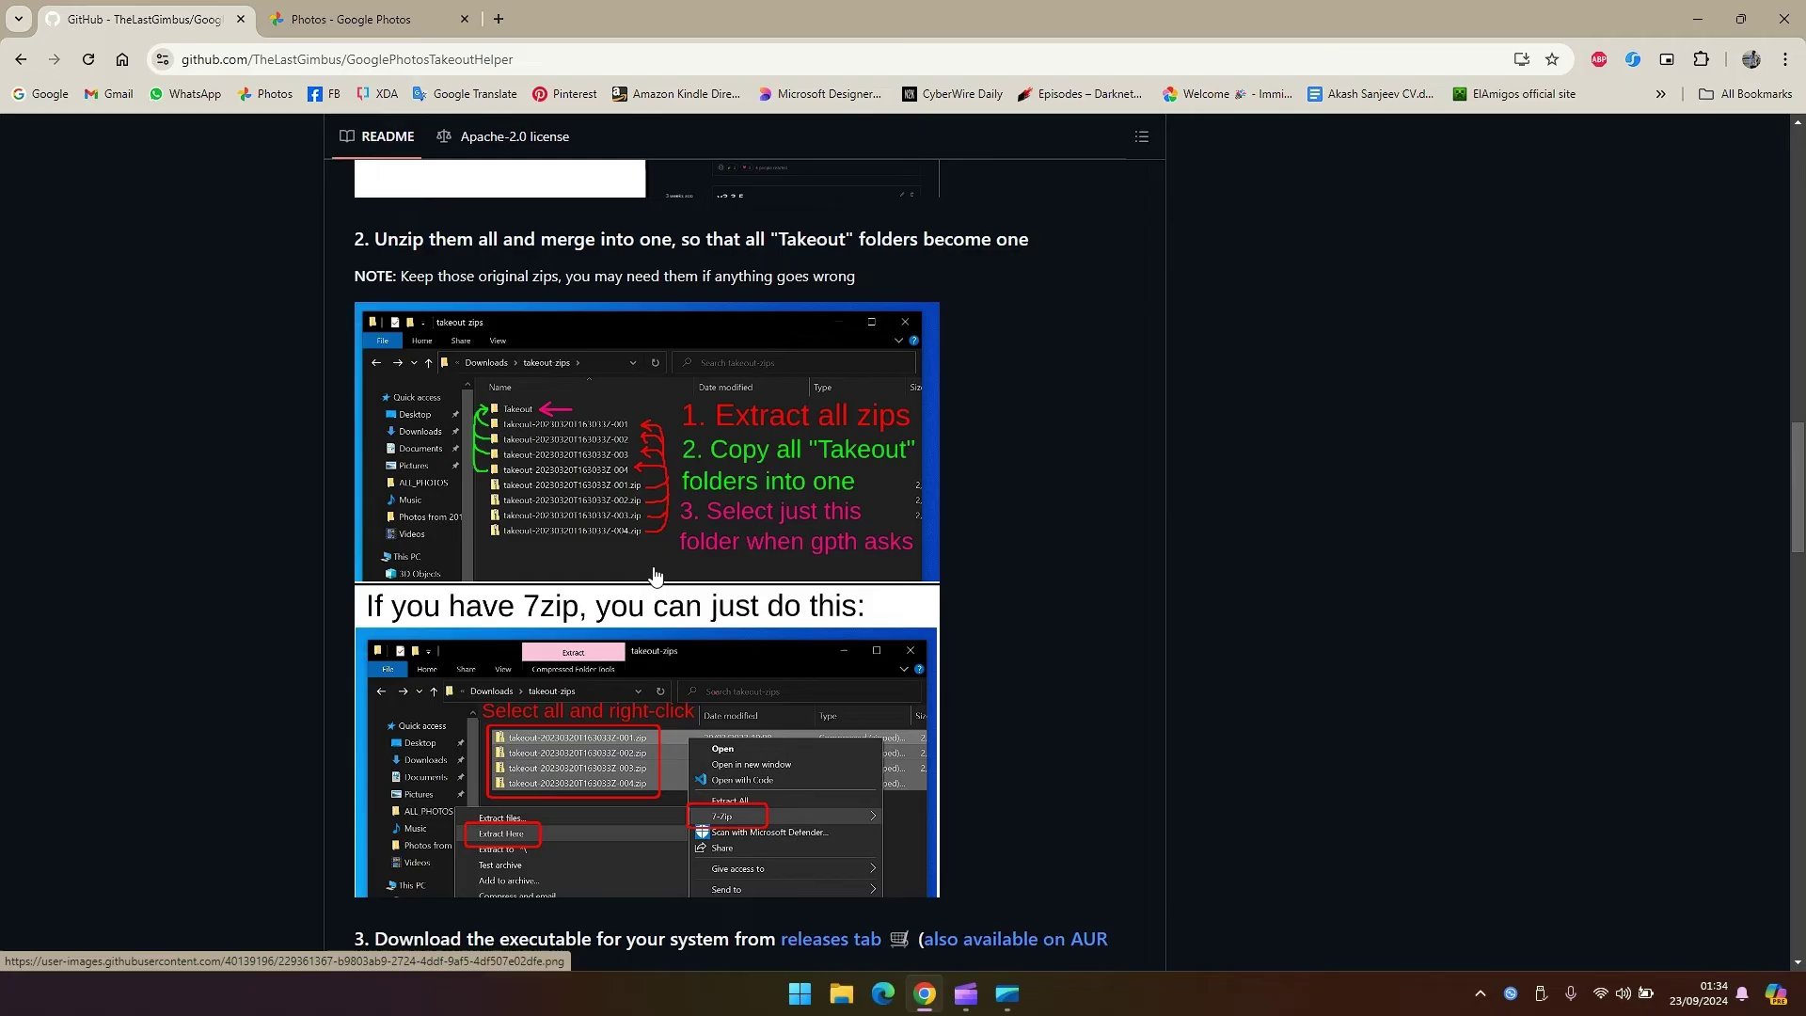
{"action": "scroll", "coordinate": [655, 574], "scroll_direction": "down", "scroll_amount": 9}
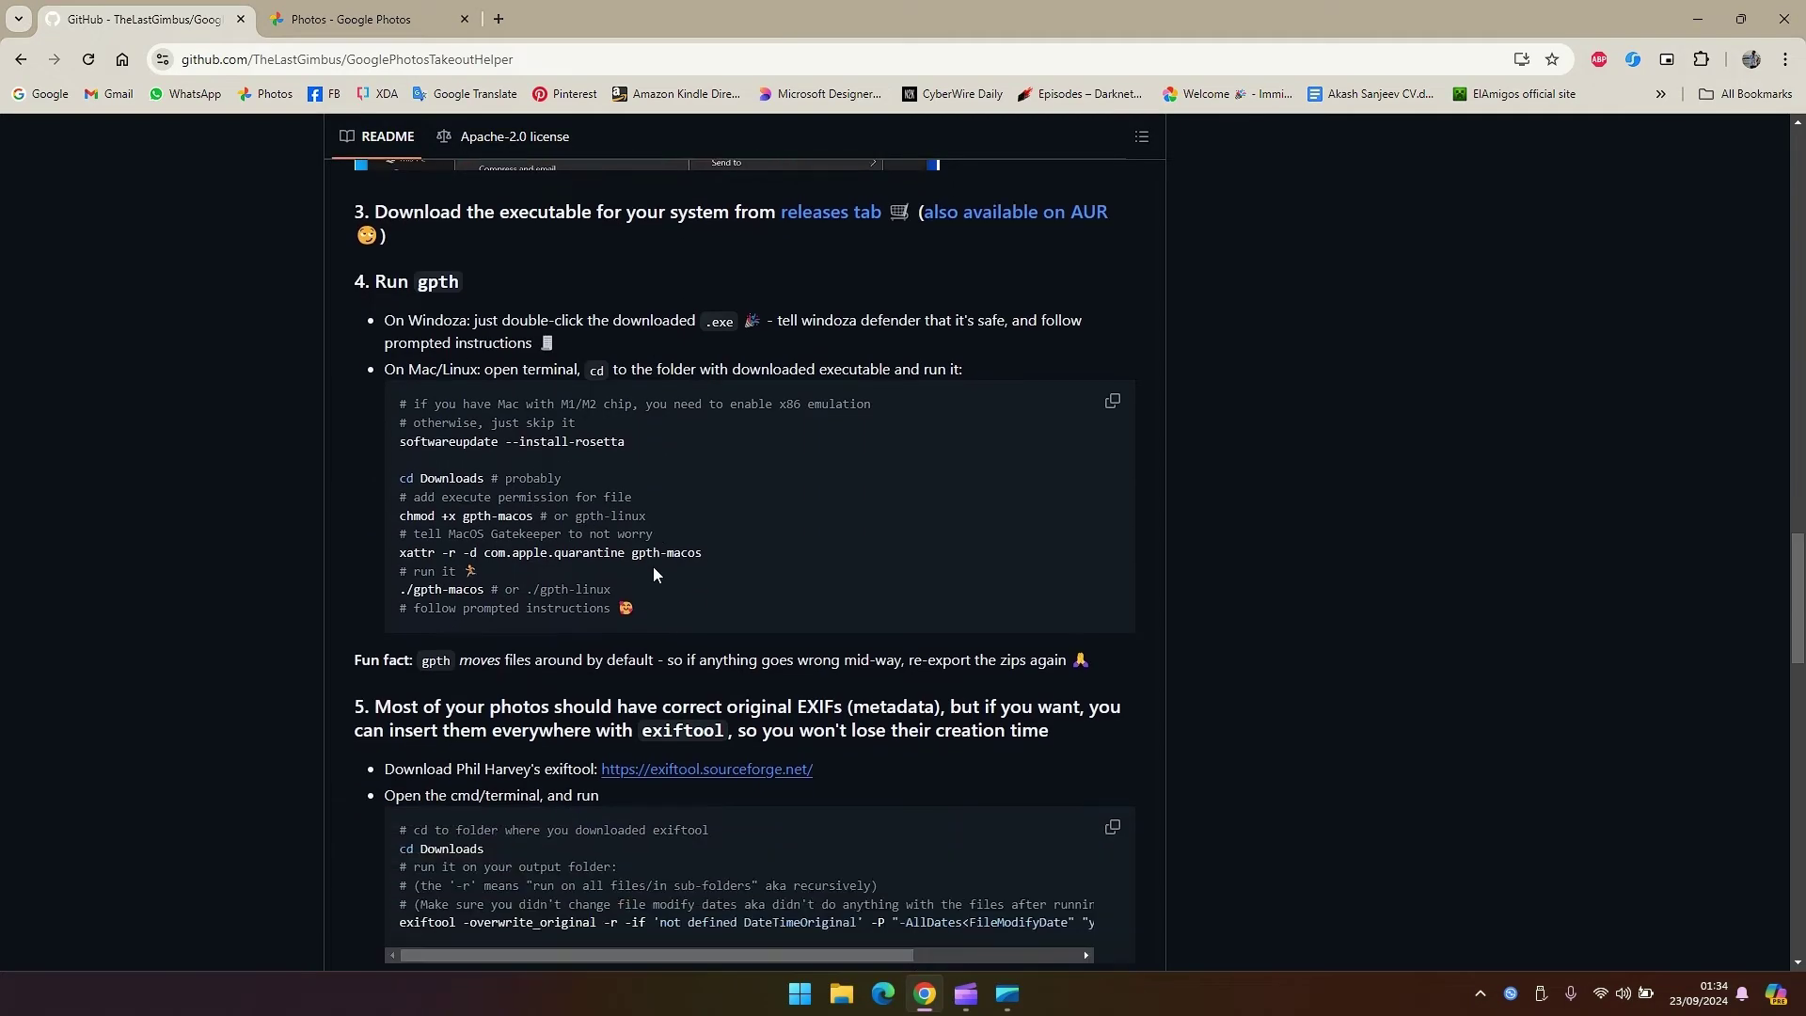
{"action": "scroll", "coordinate": [656, 573], "scroll_direction": "up", "scroll_amount": 20}
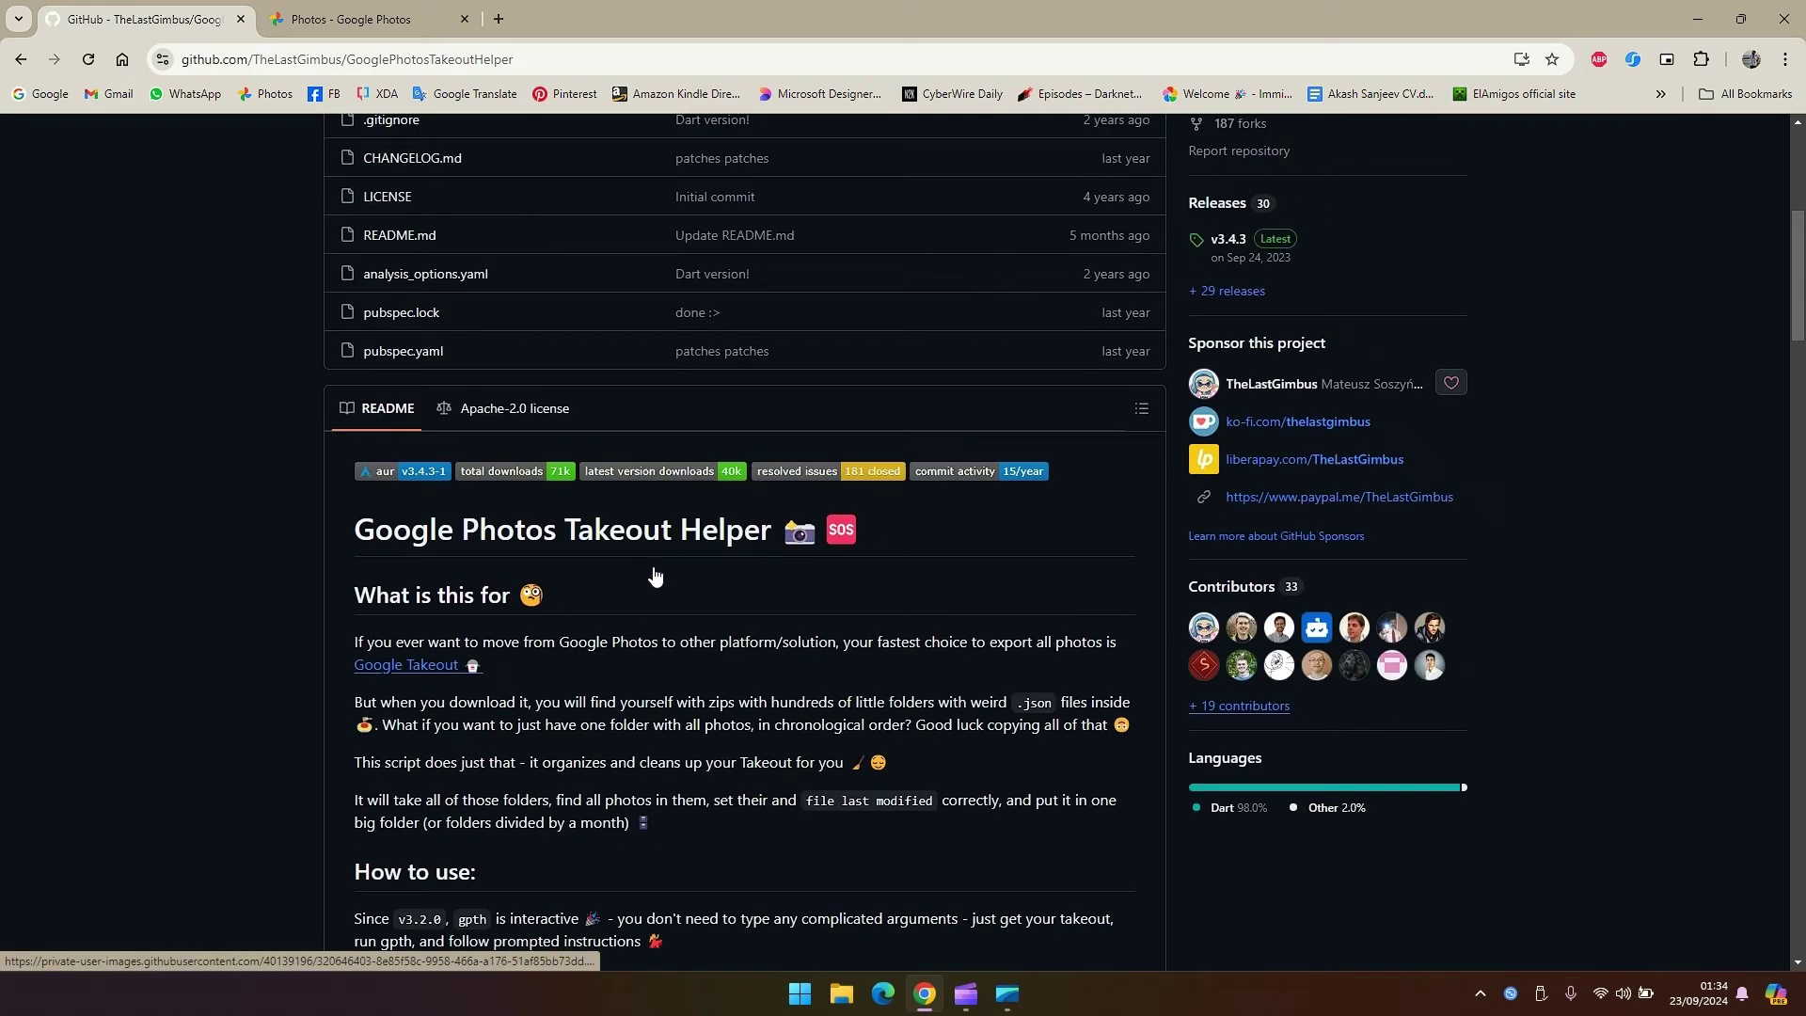
{"action": "scroll", "coordinate": [656, 576], "scroll_direction": "down", "scroll_amount": 4}
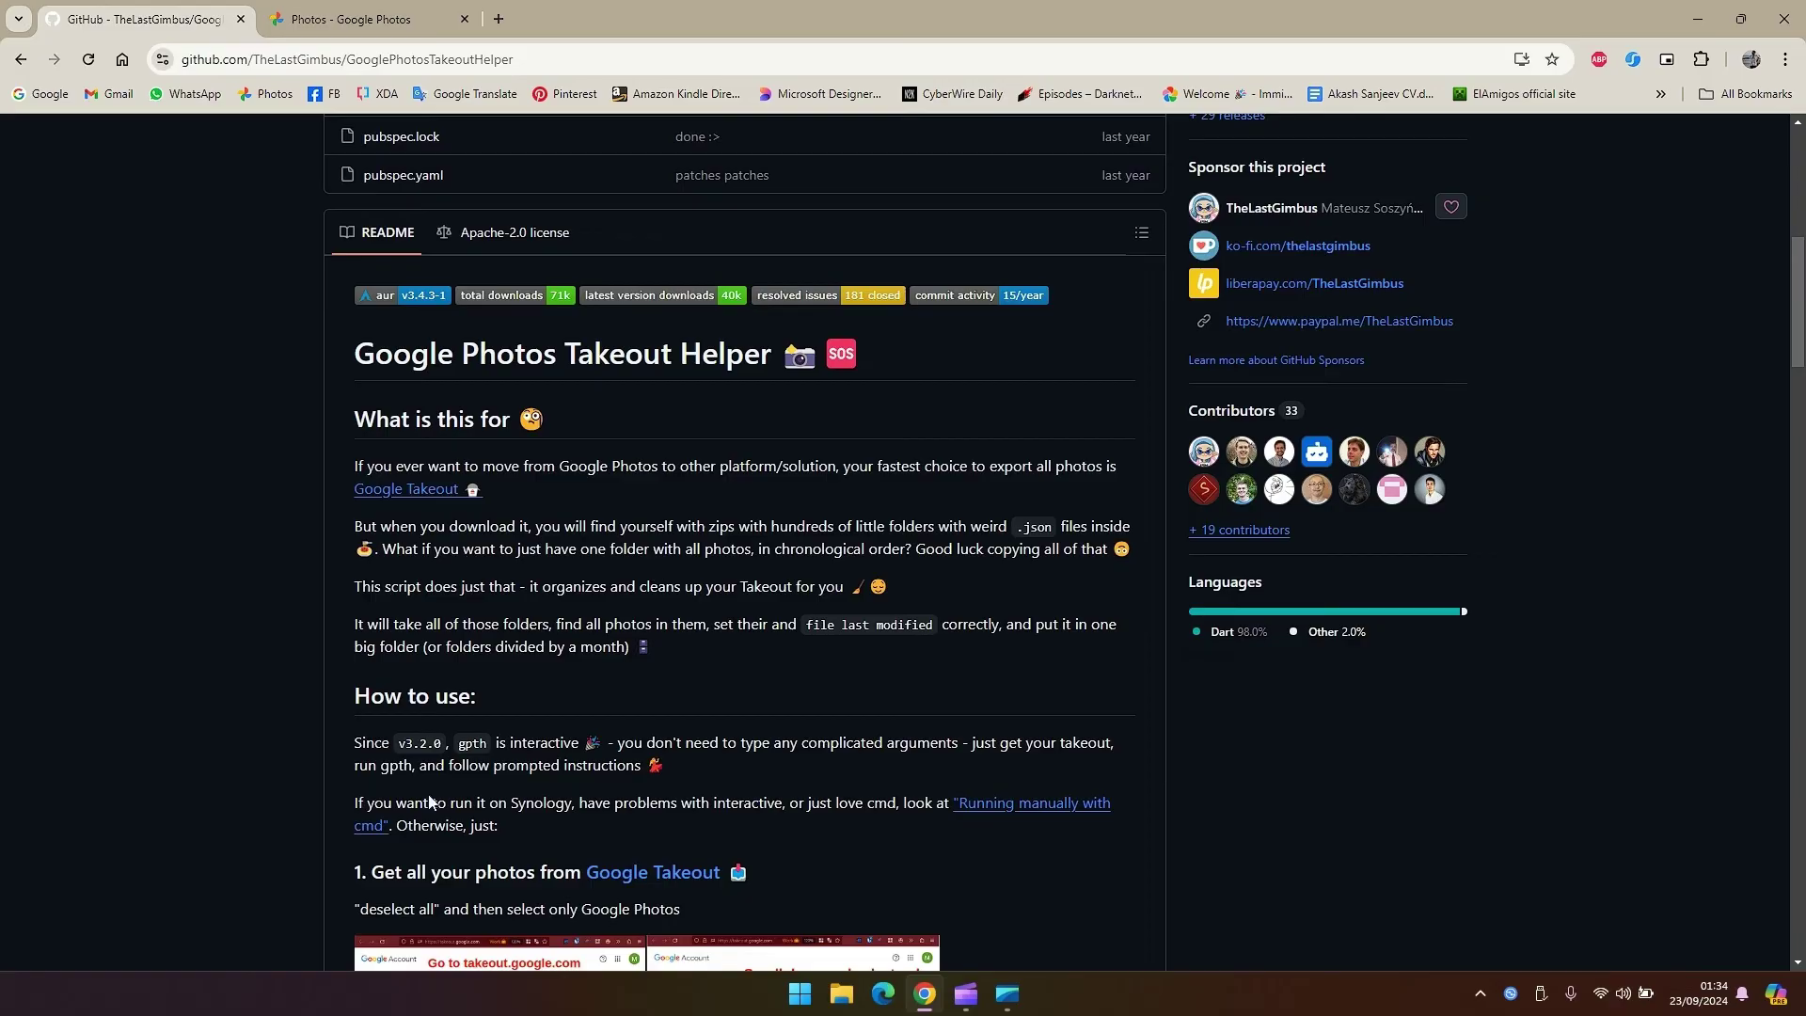
{"action": "scroll", "coordinate": [649, 881], "scroll_direction": "down", "scroll_amount": 20}
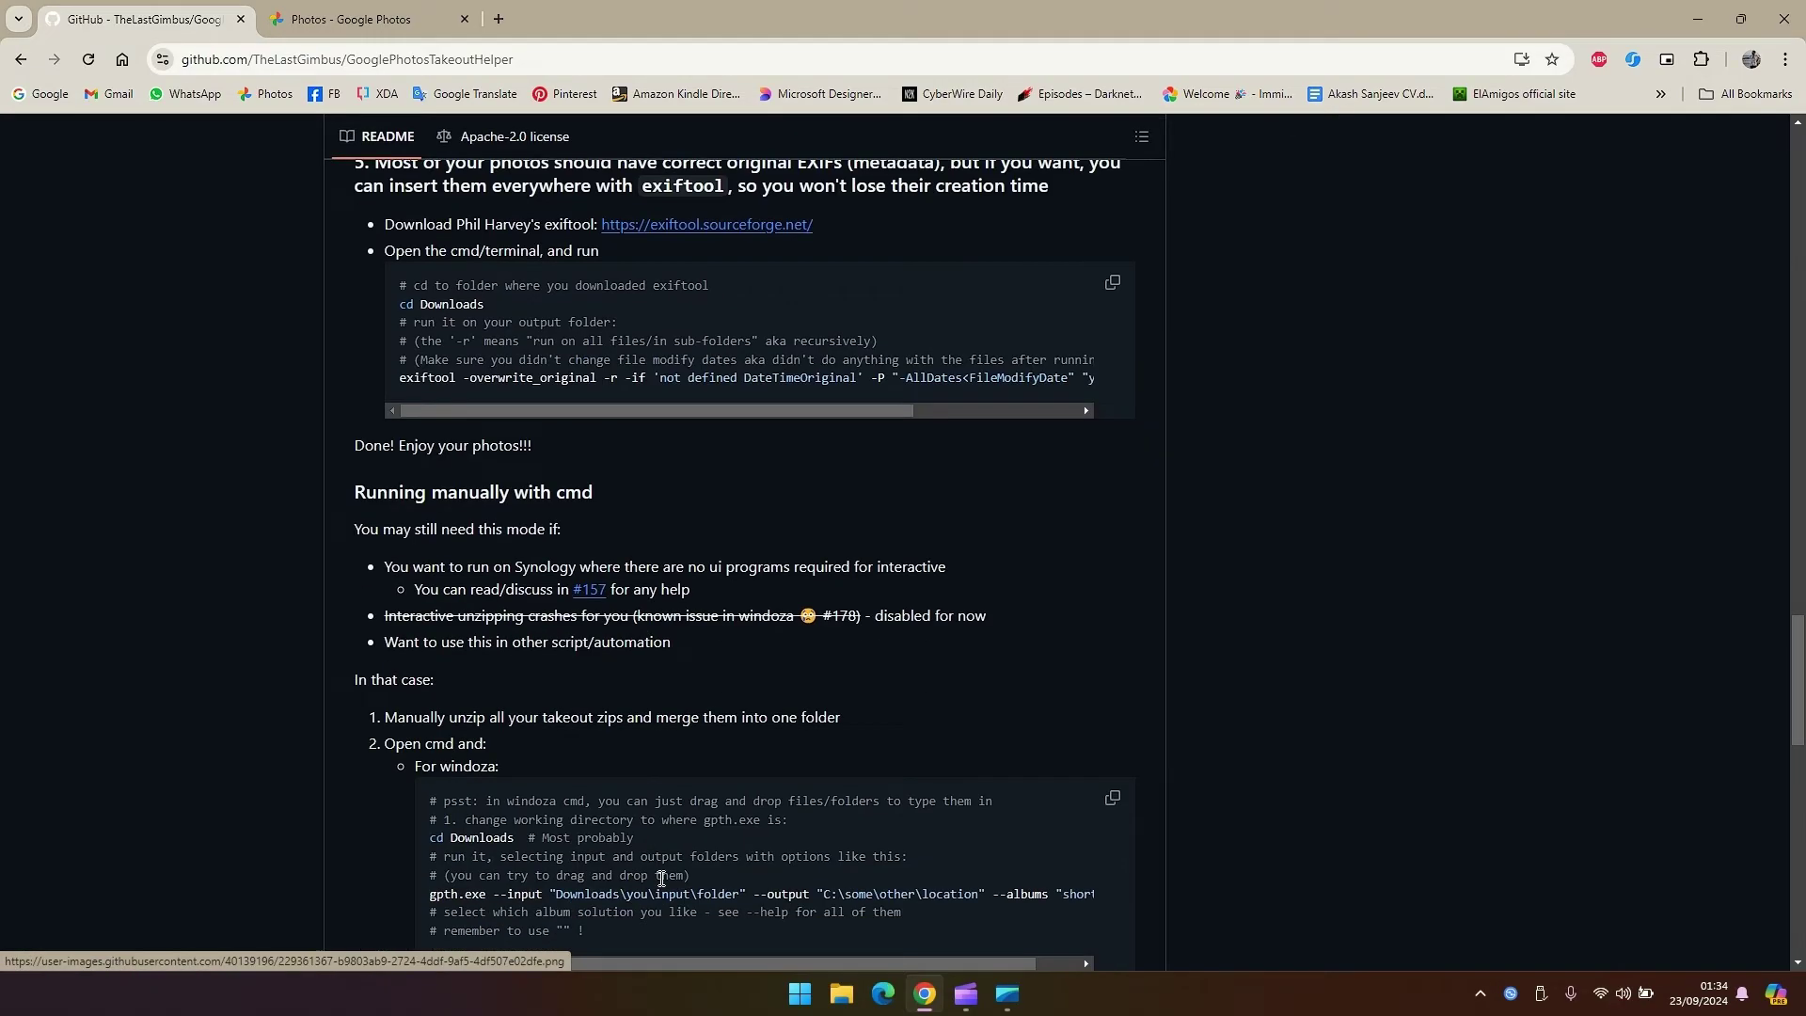
{"action": "scroll", "coordinate": [661, 878], "scroll_direction": "down", "scroll_amount": 7}
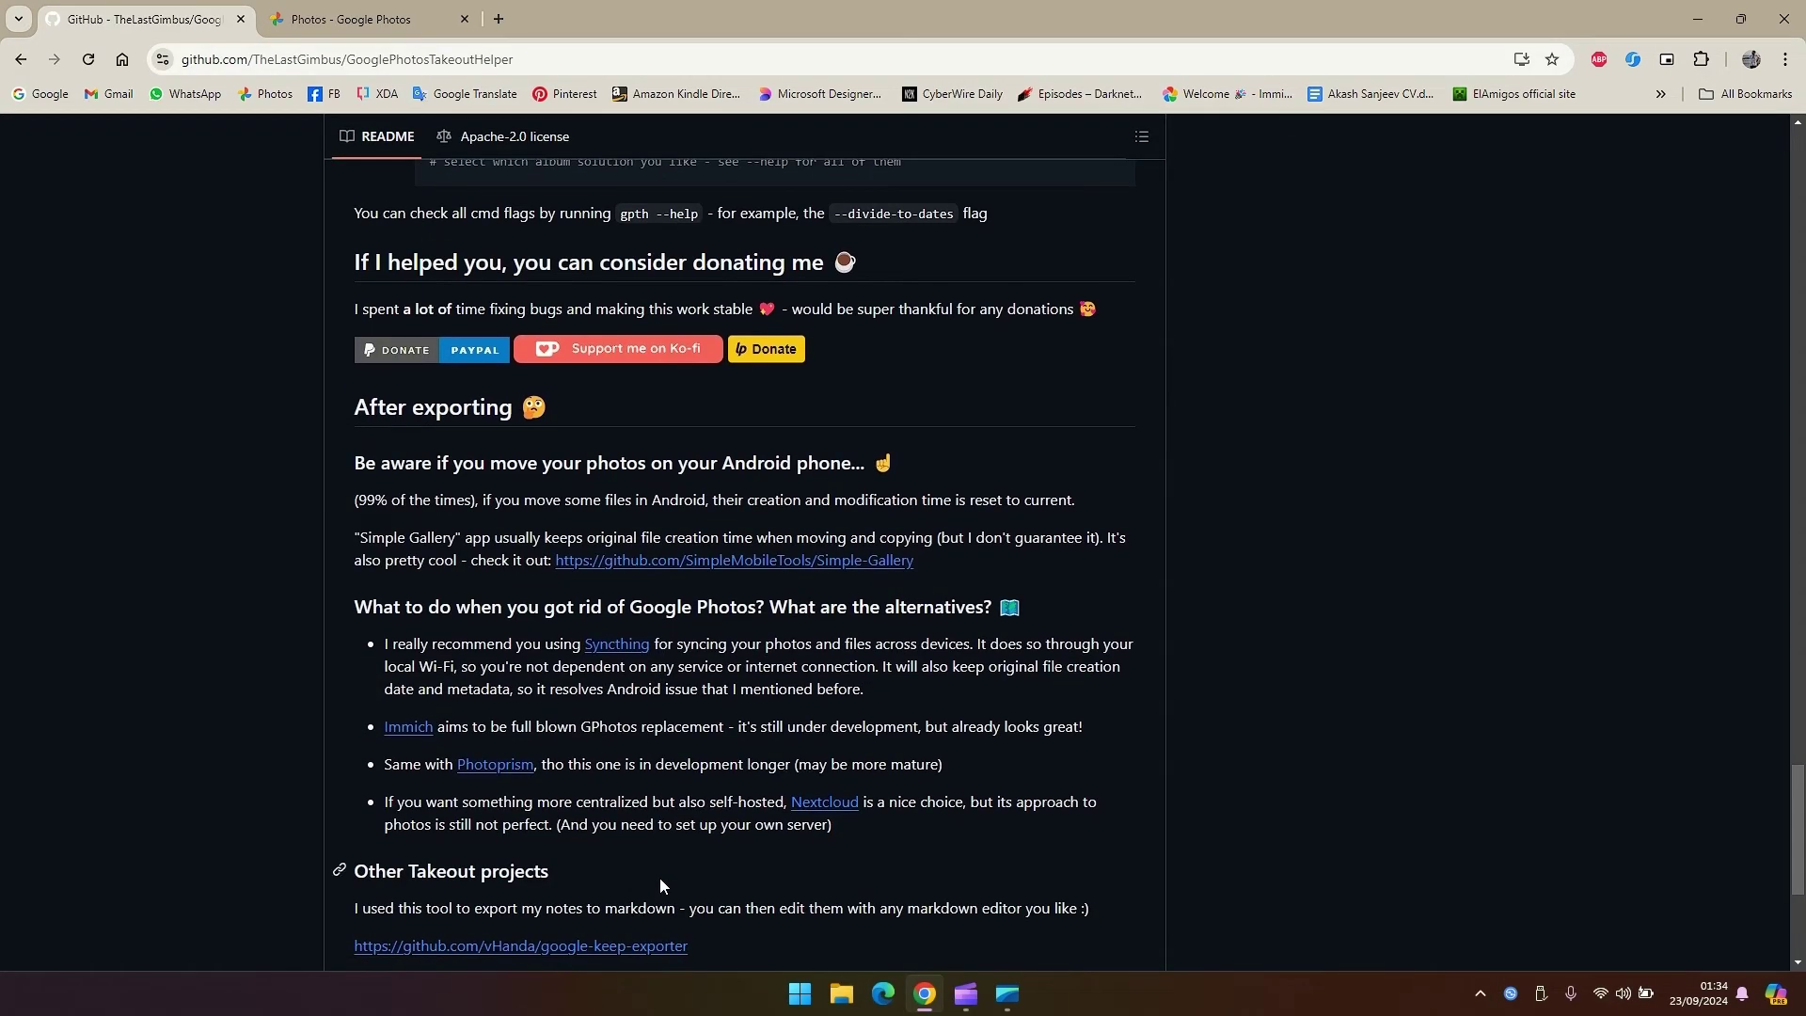
{"action": "scroll", "coordinate": [658, 877], "scroll_direction": "up", "scroll_amount": 1}
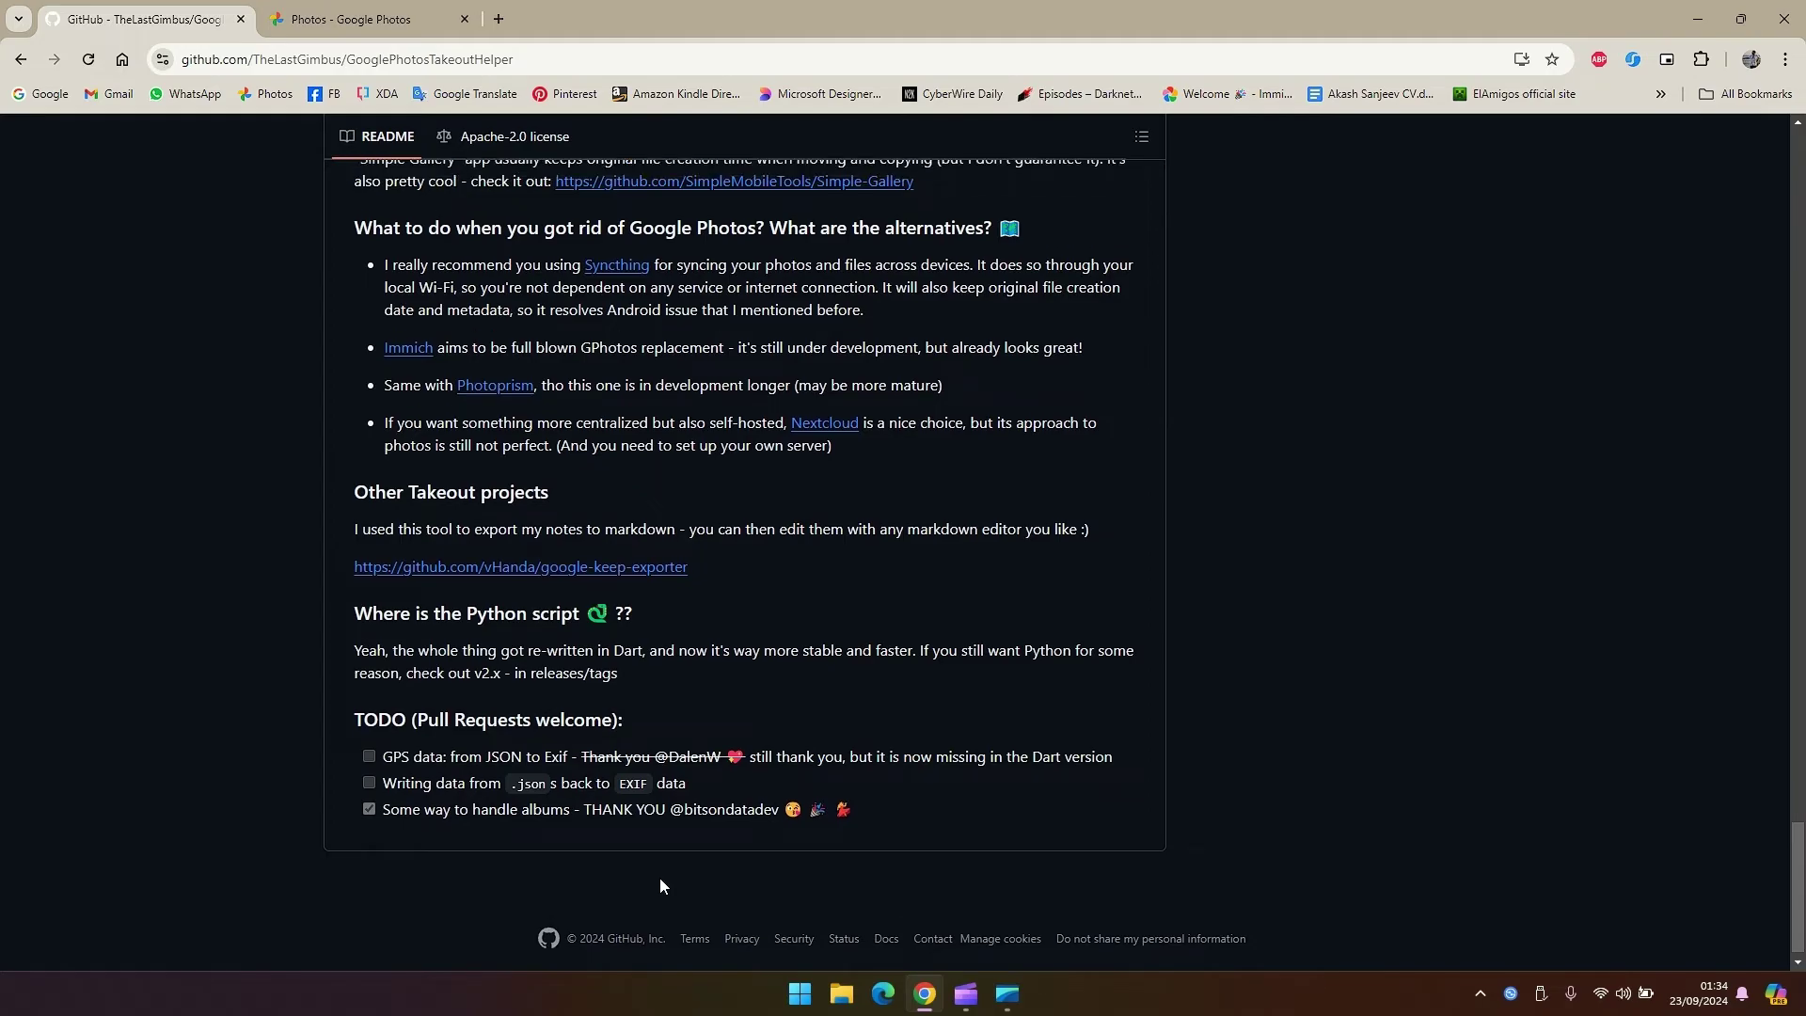
{"action": "scroll", "coordinate": [782, 519], "scroll_direction": "up", "scroll_amount": 13}
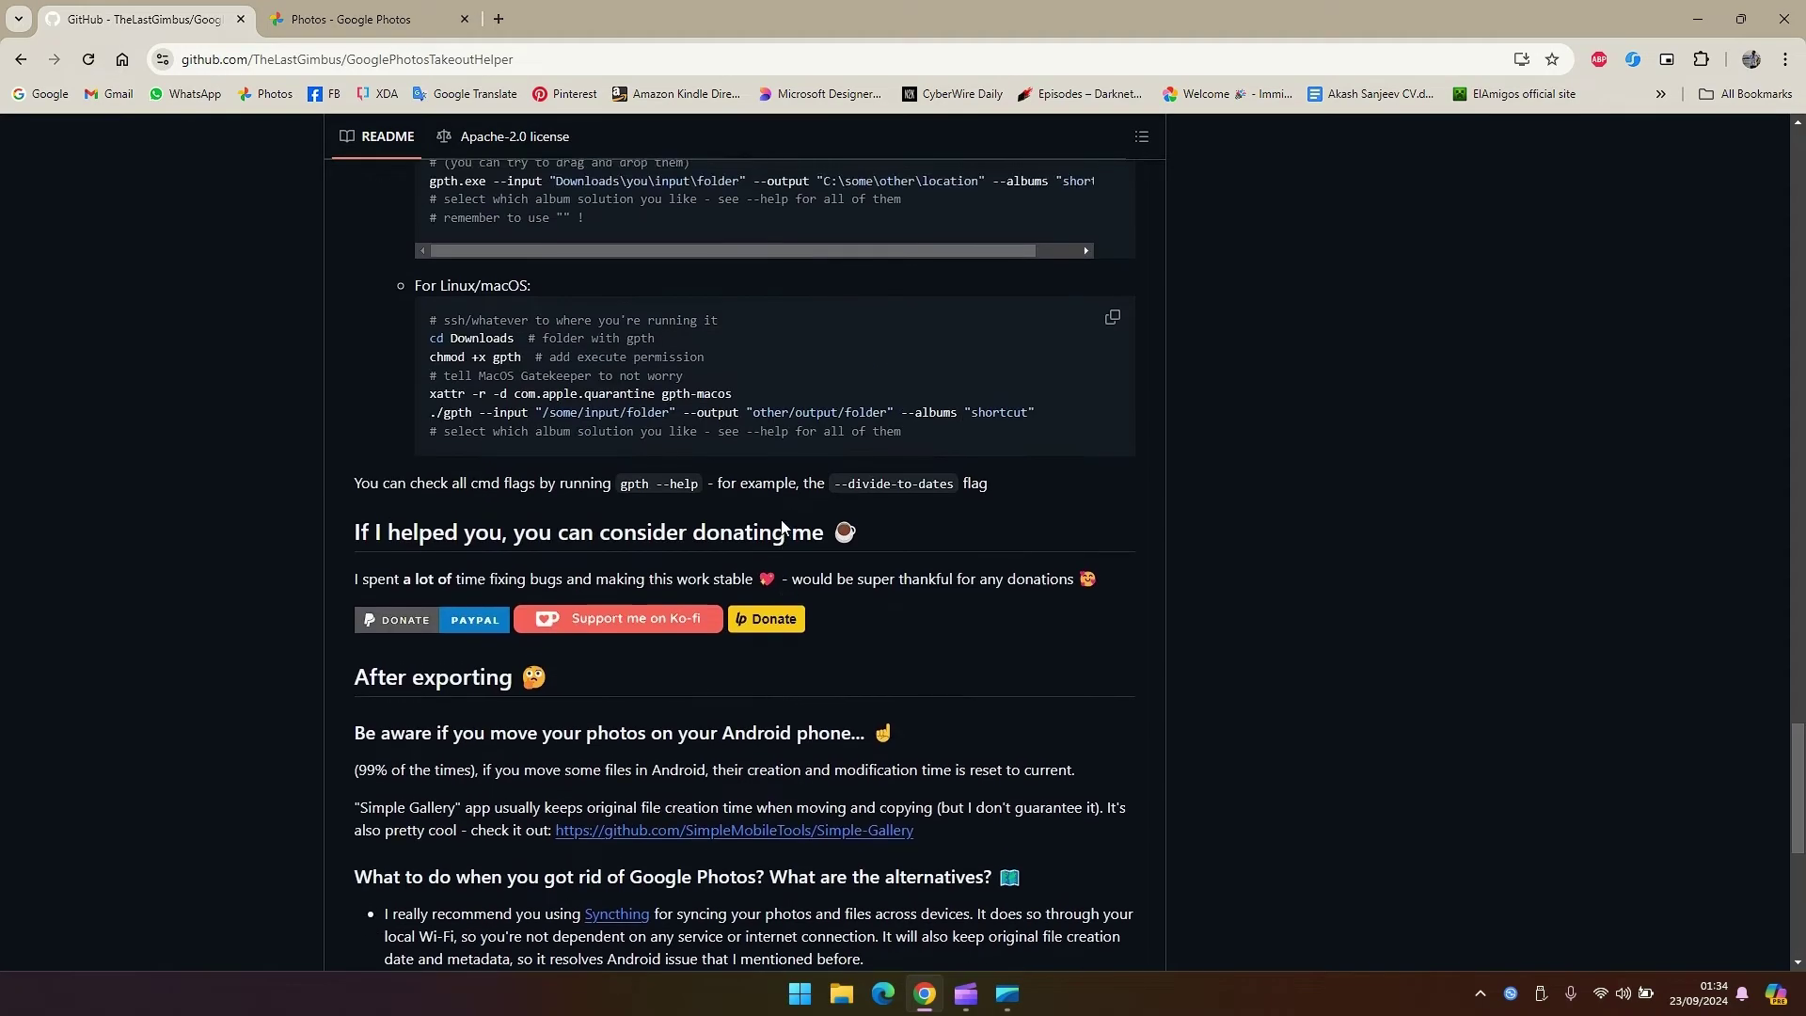
{"action": "scroll", "coordinate": [781, 523], "scroll_direction": "up", "scroll_amount": 6}
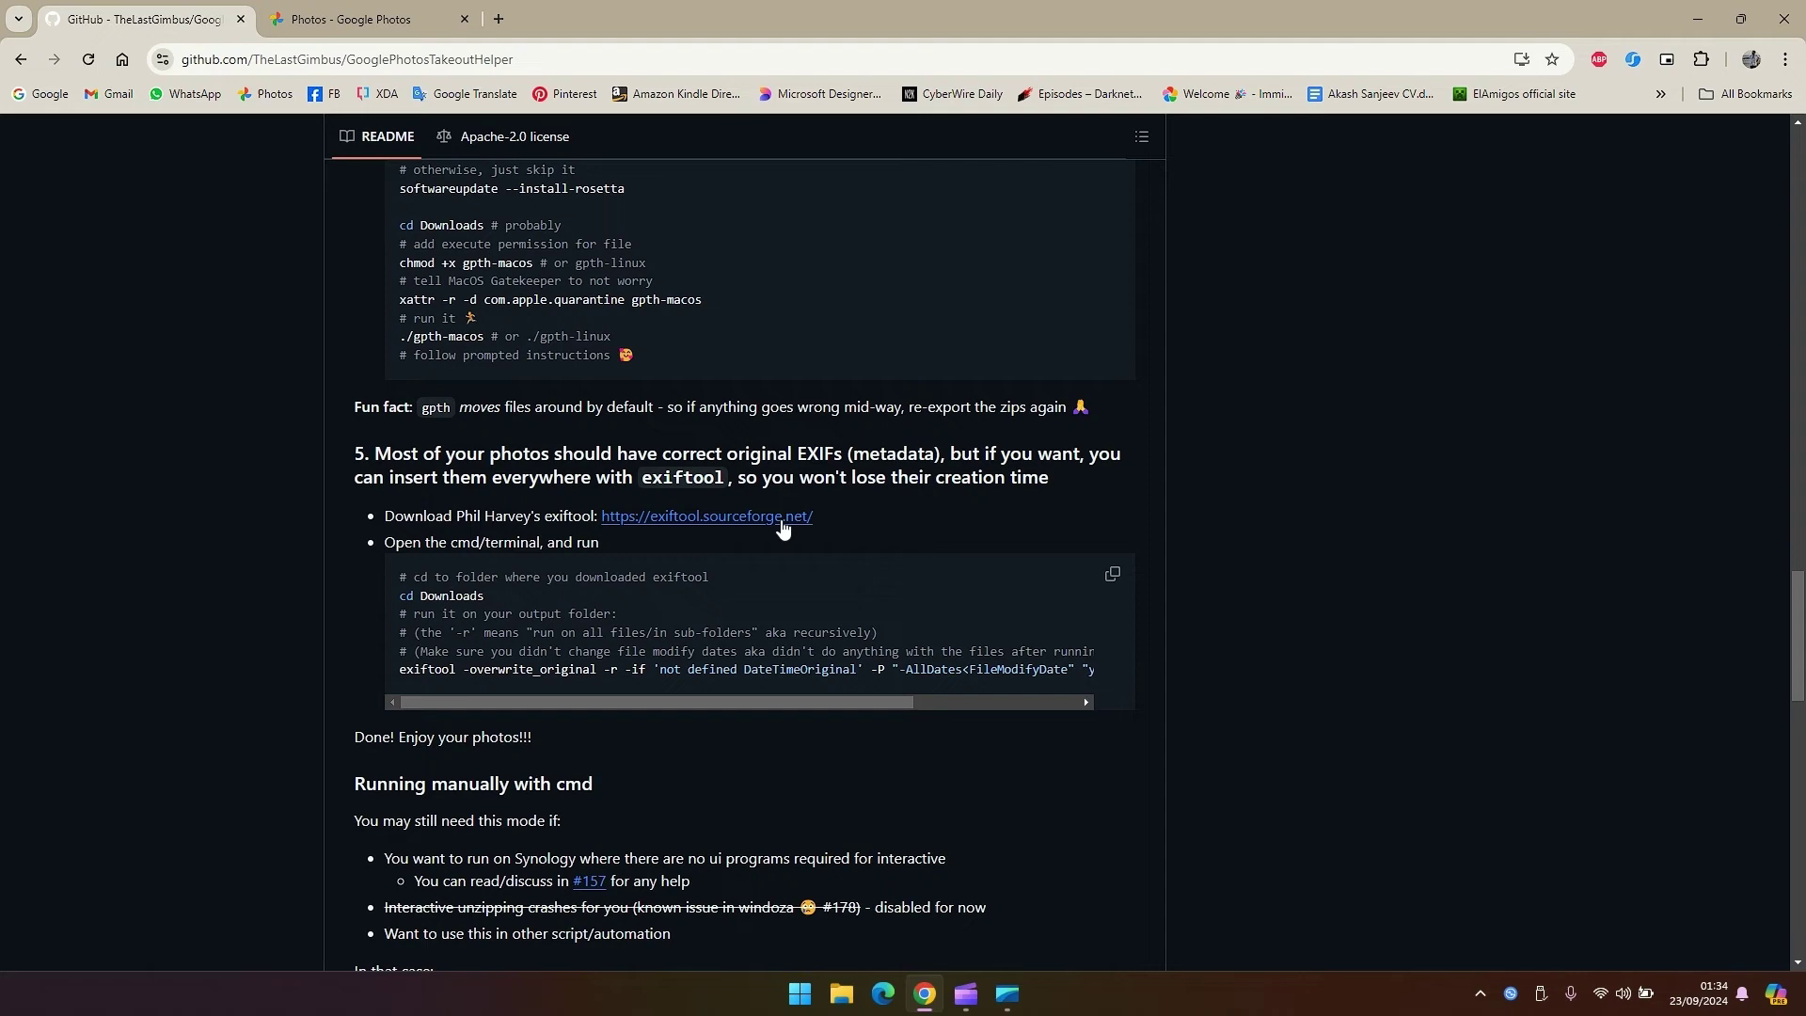
{"action": "scroll", "coordinate": [780, 527], "scroll_direction": "up", "scroll_amount": 1}
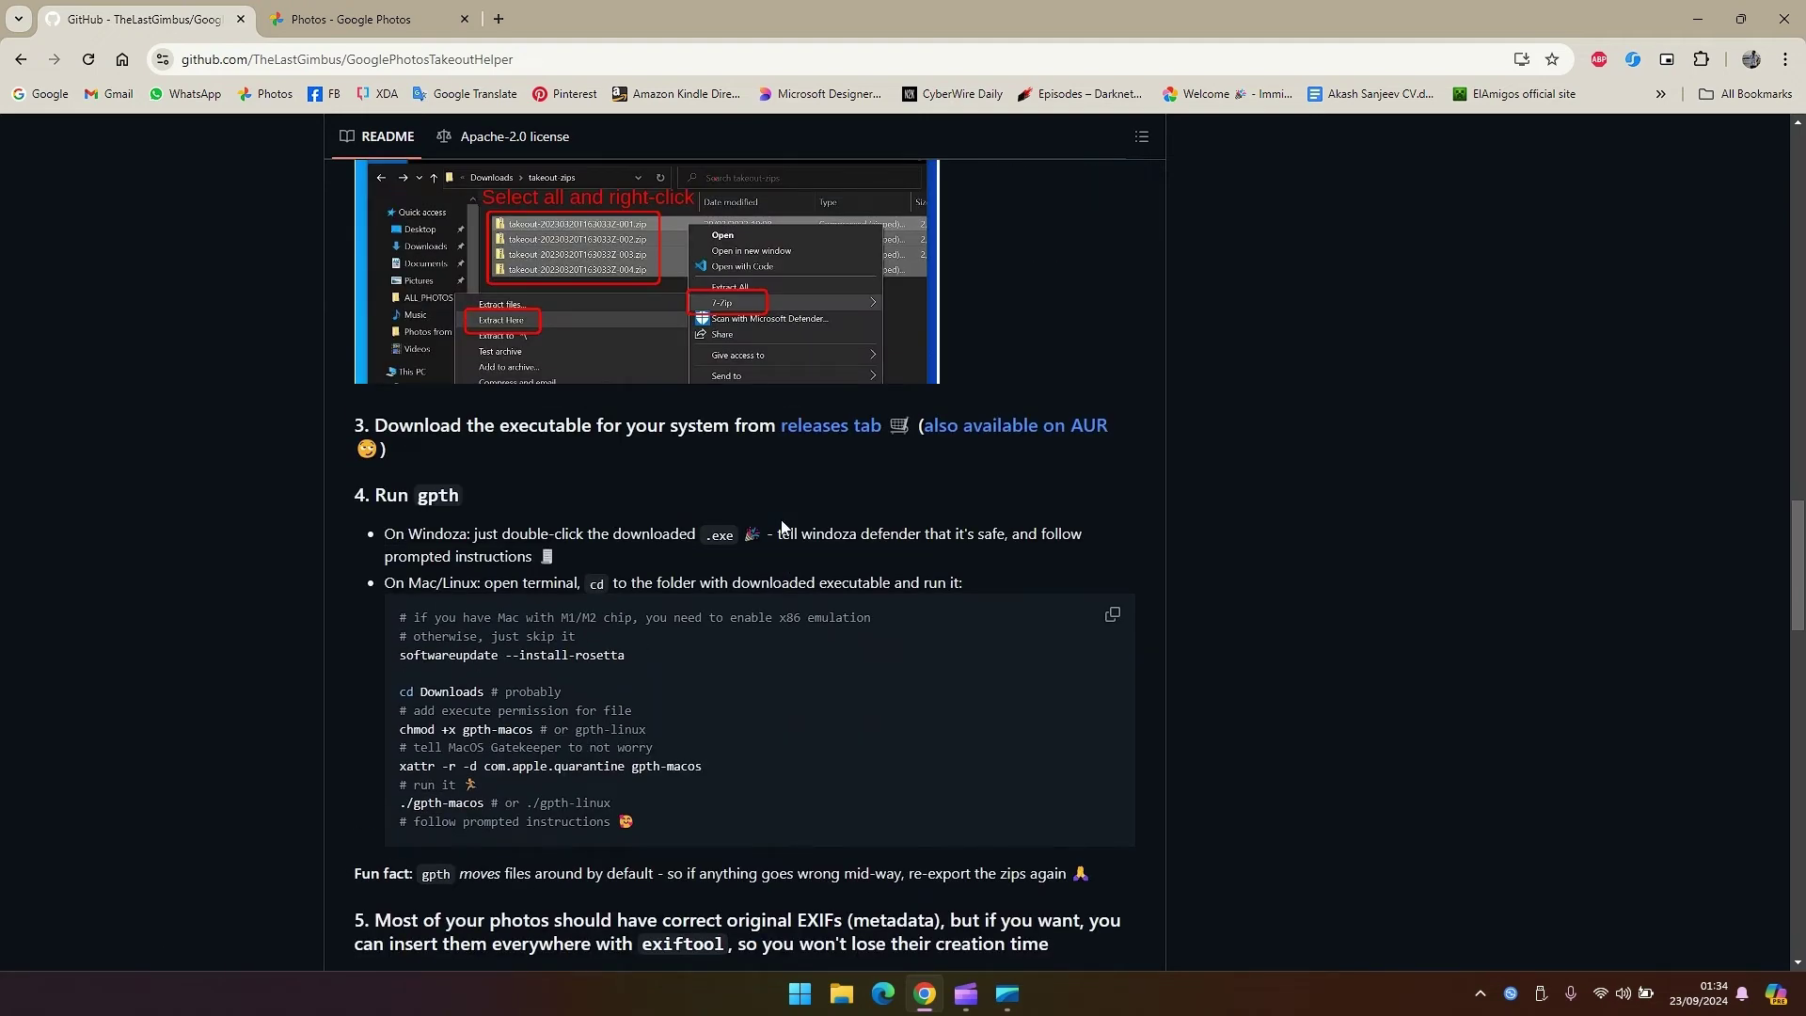
Go to the v3.4.3 releases page and pick gpth-windoza.exe, cancelling the duplicate download
{"action": "left_click", "coordinate": [831, 430]}
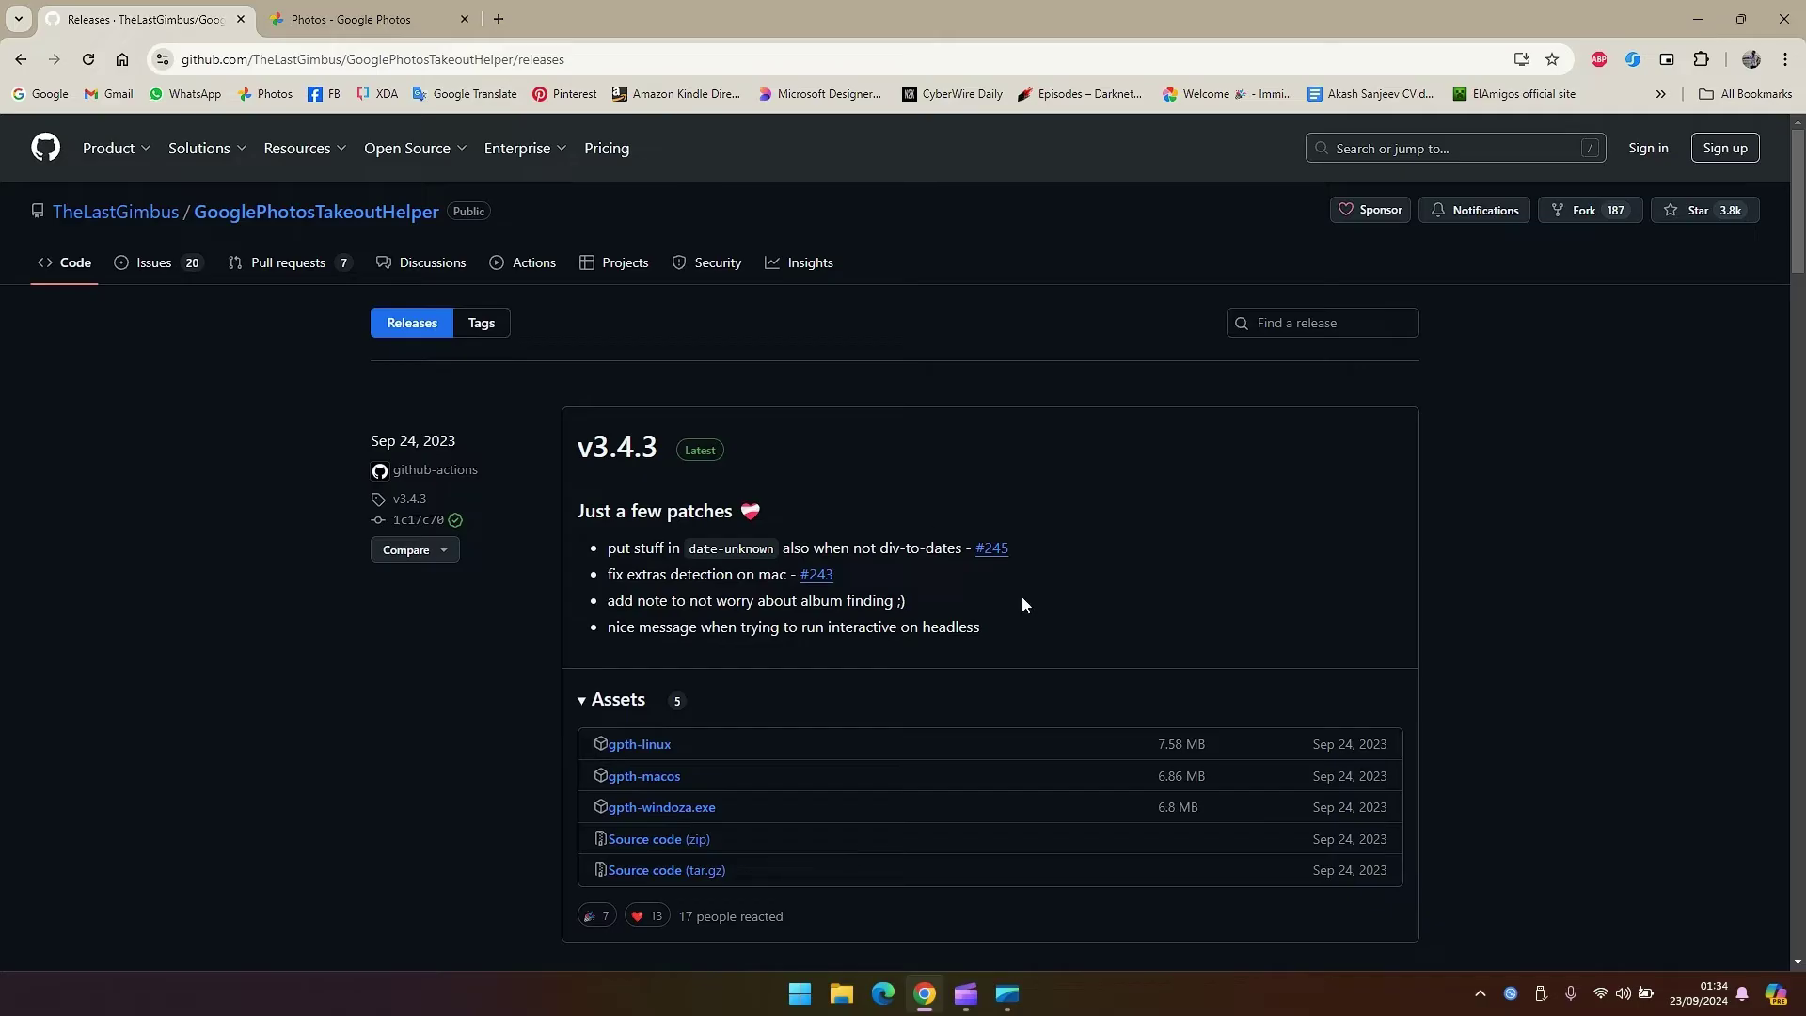
{"action": "scroll", "coordinate": [1021, 596], "scroll_direction": "down", "scroll_amount": 2}
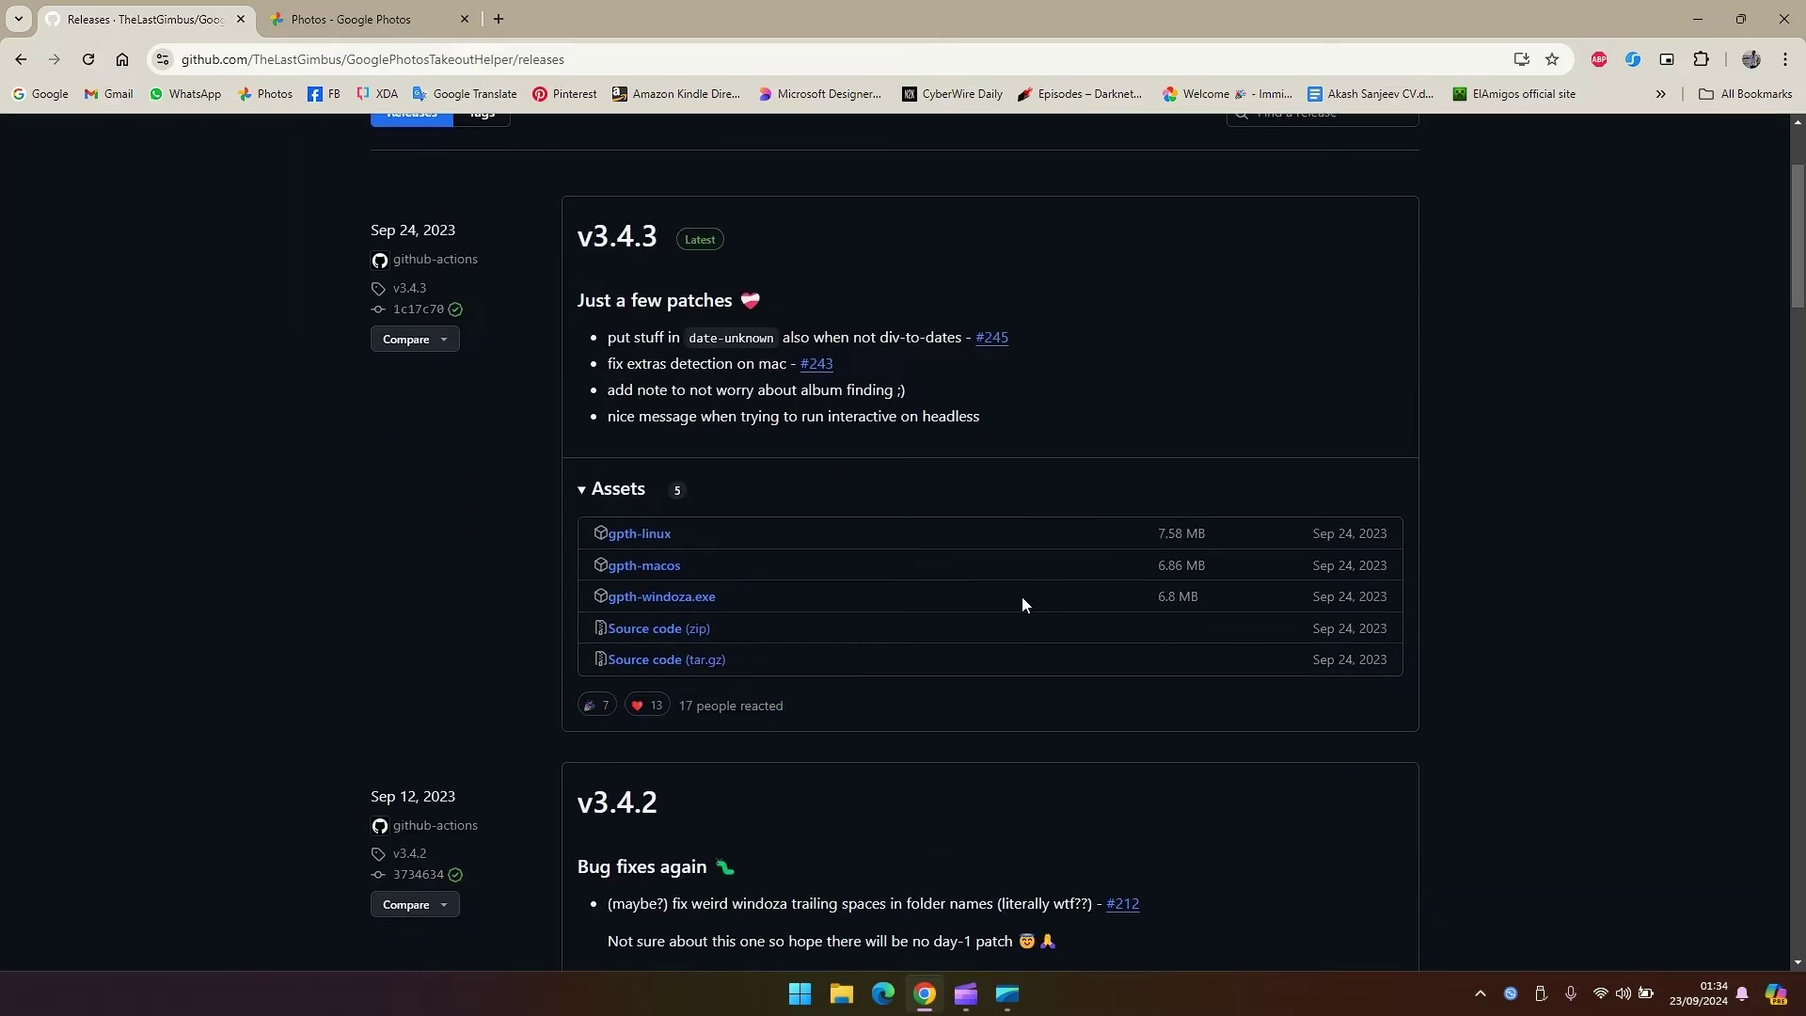
{"action": "left_click", "coordinate": [645, 604]}
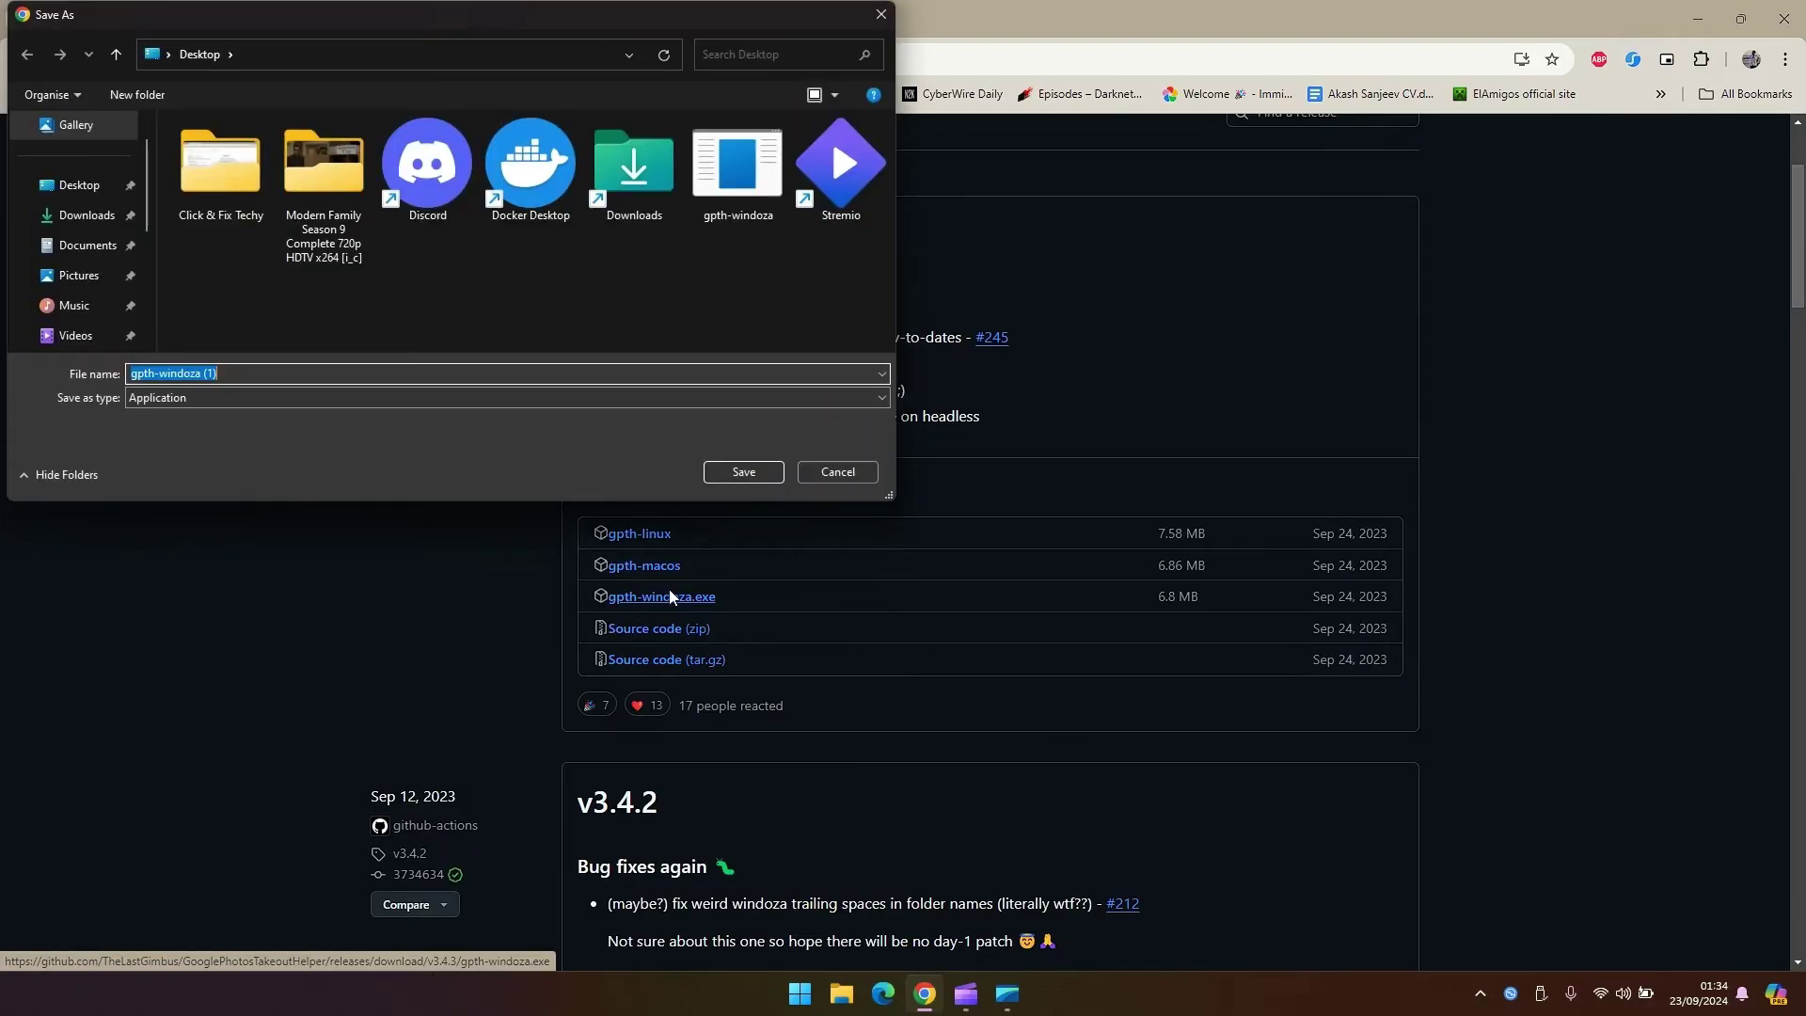
{"action": "left_click", "coordinate": [858, 472]}
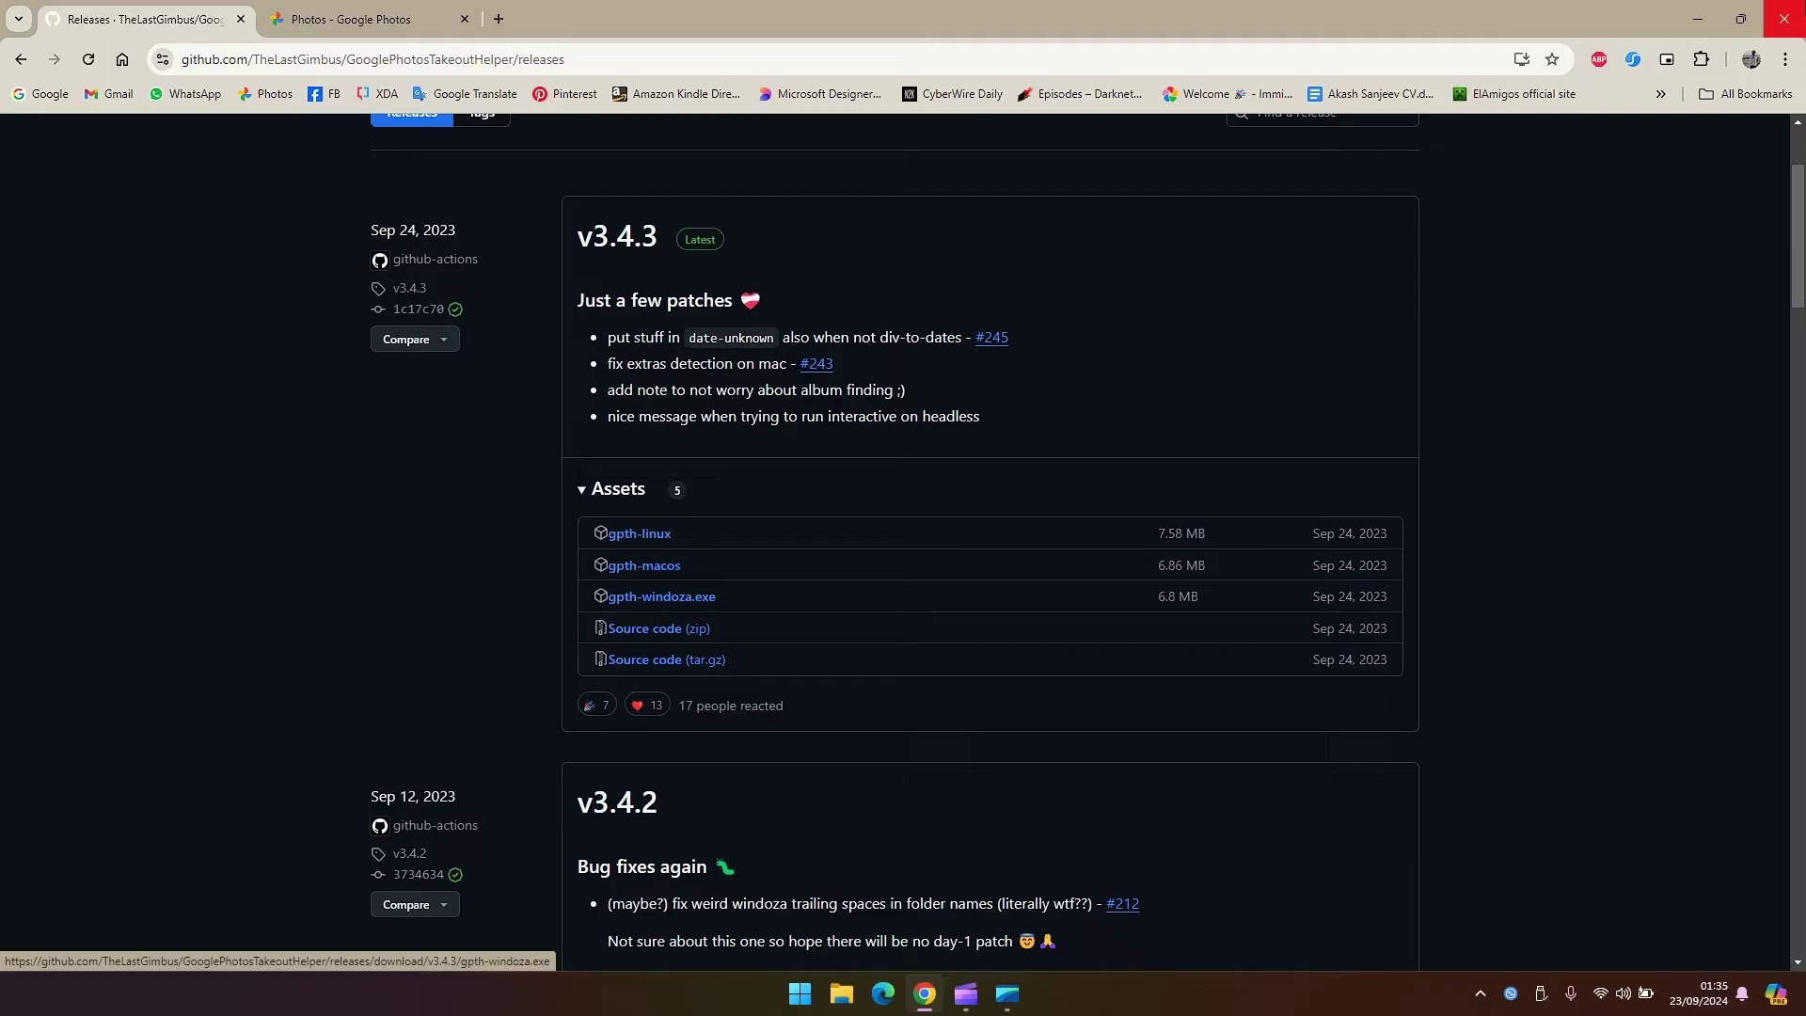
Browse File Explorer to D:\Google Takeout Zip\Takeout, checking the Google Photos folder on the way
{"action": "left_click", "coordinate": [282, 19]}
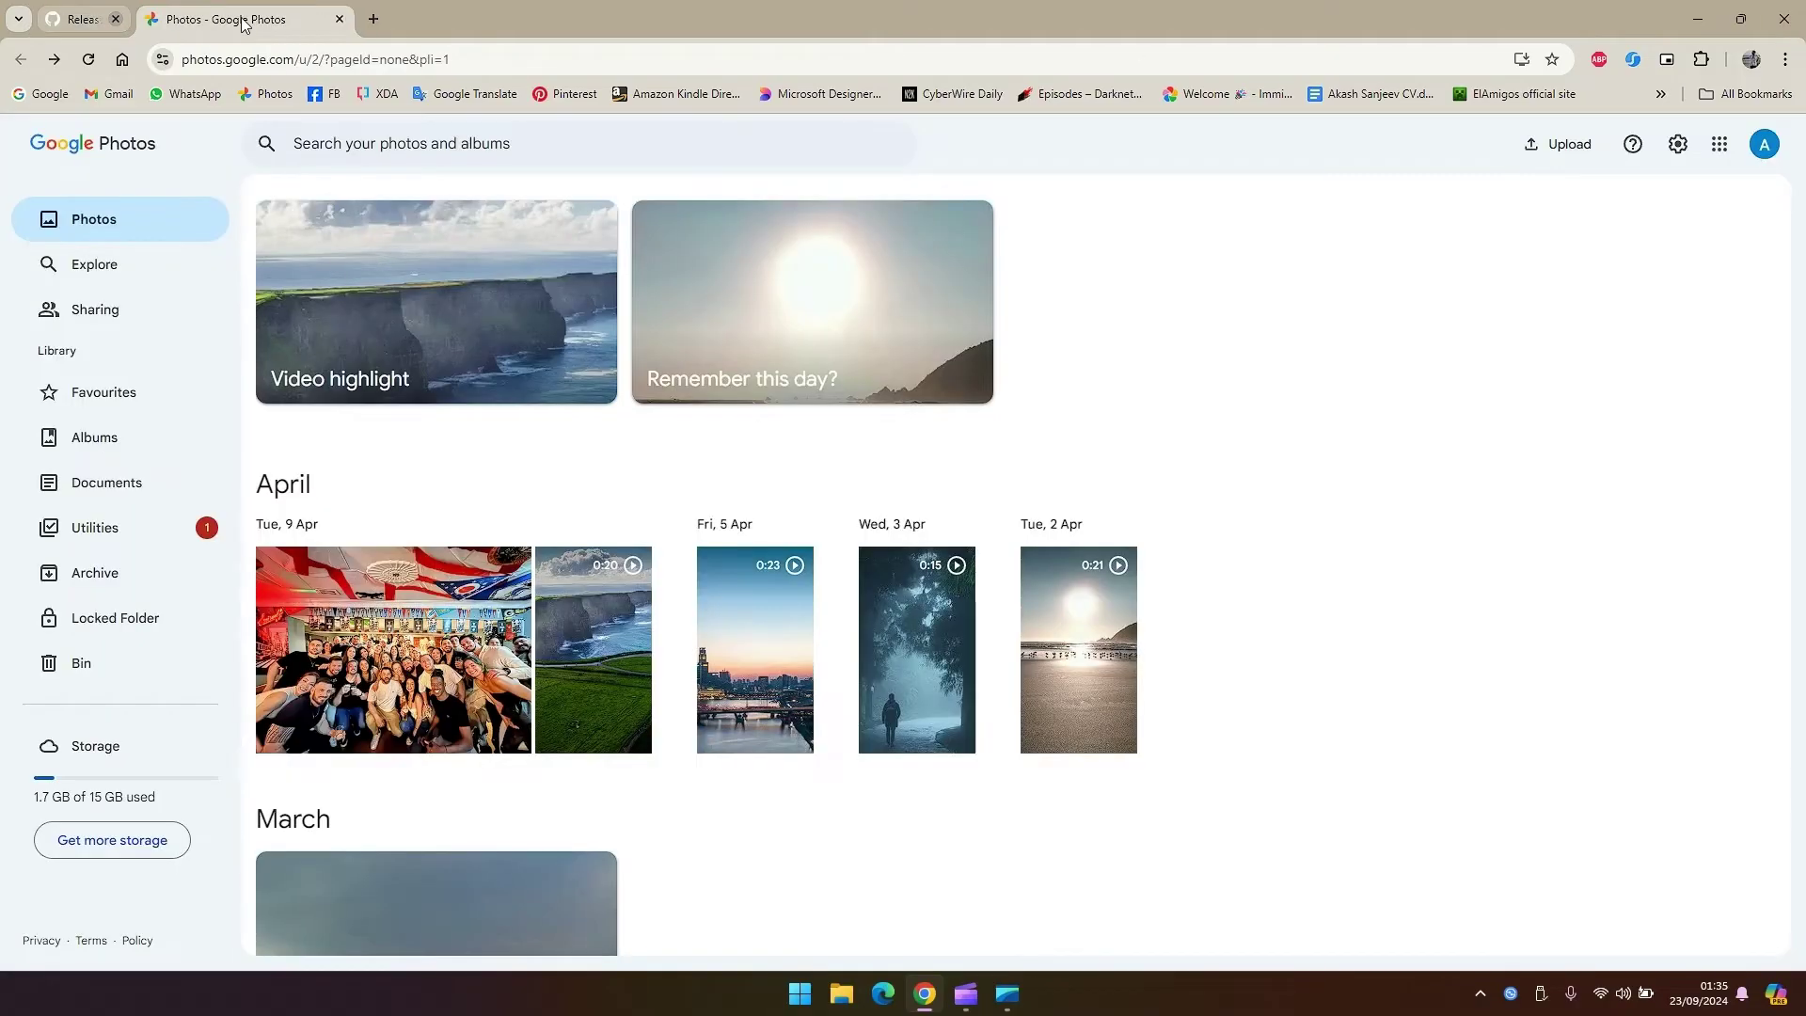
{"action": "left_click", "coordinate": [1784, 19]}
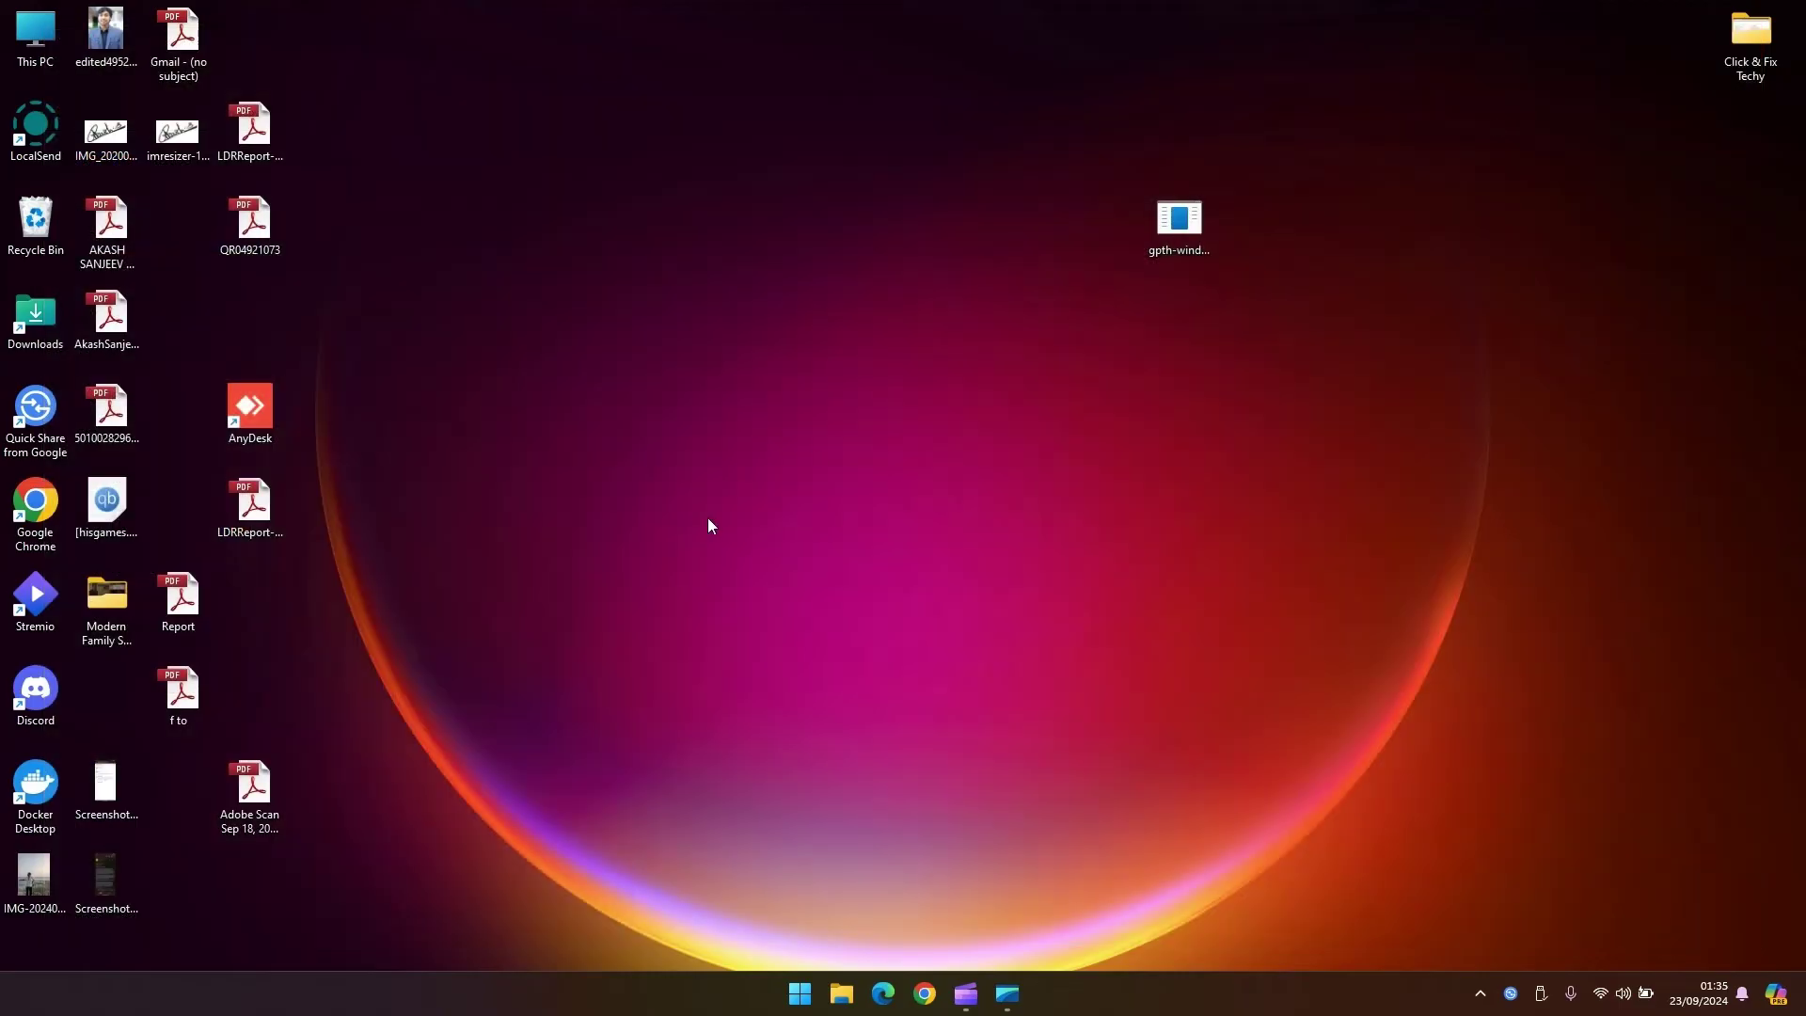
{"action": "left_click", "coordinate": [1206, 227]}
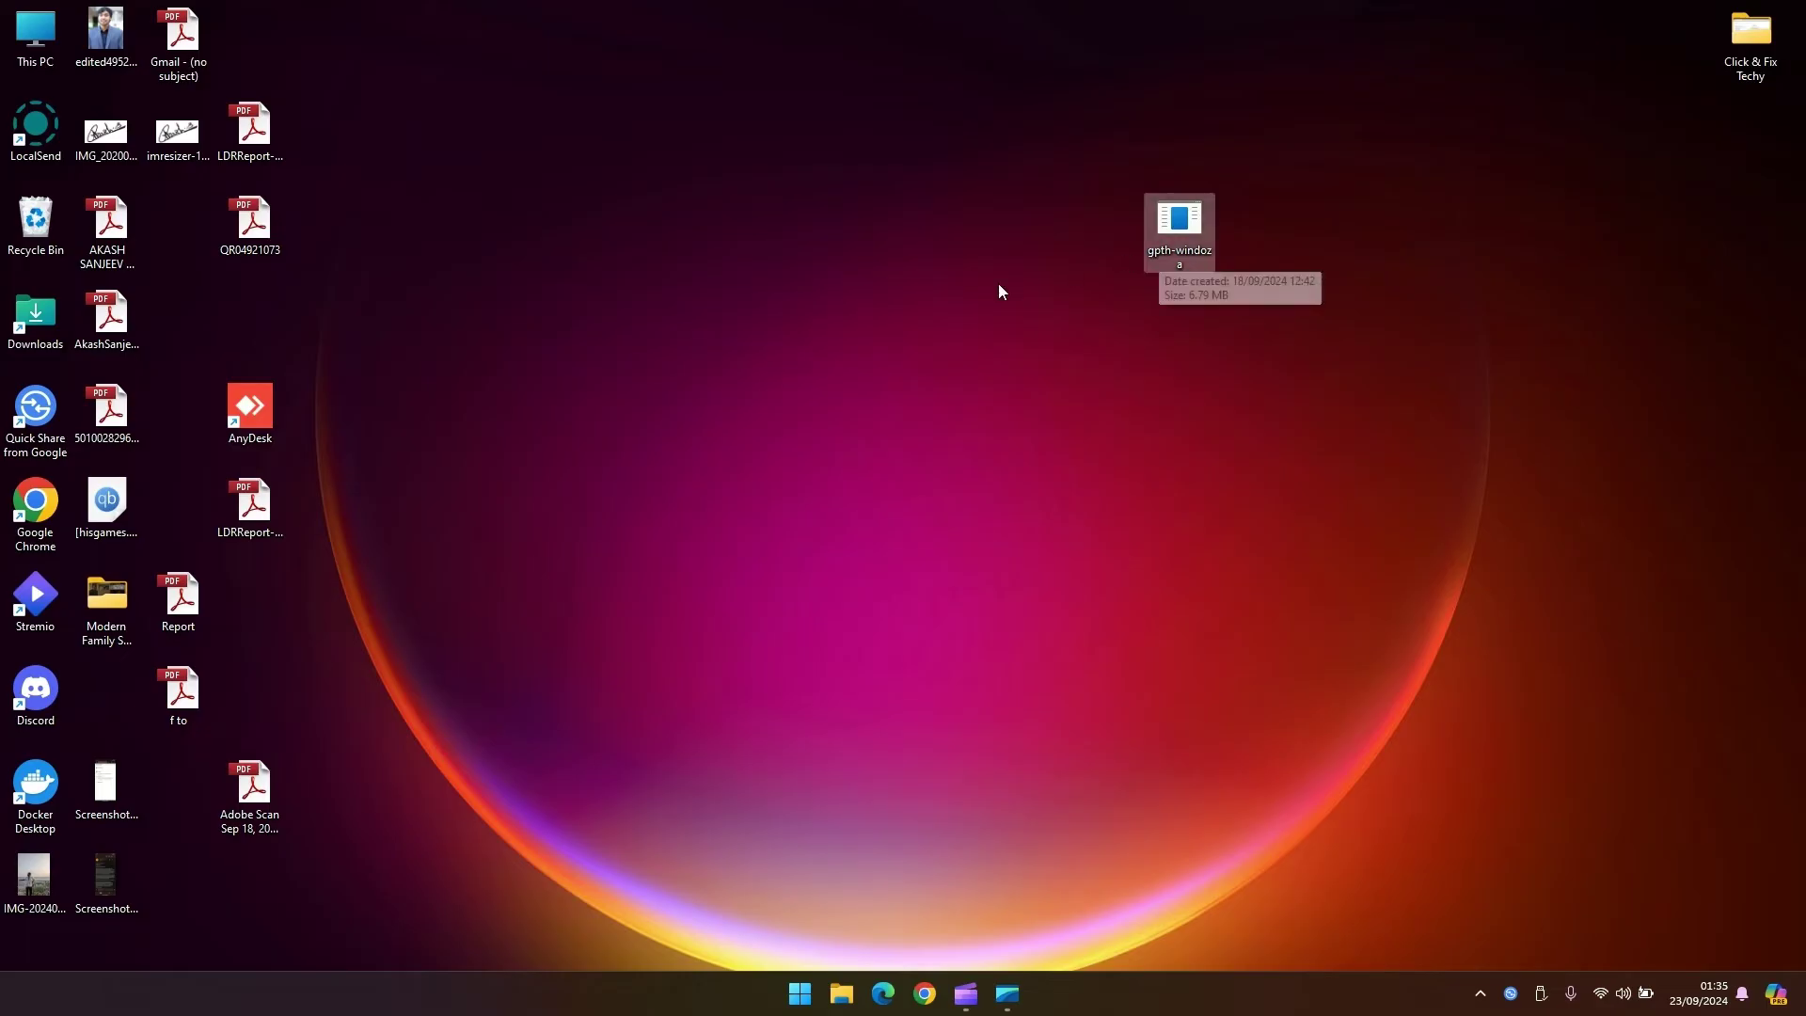
{"action": "key", "text": "super+e"}
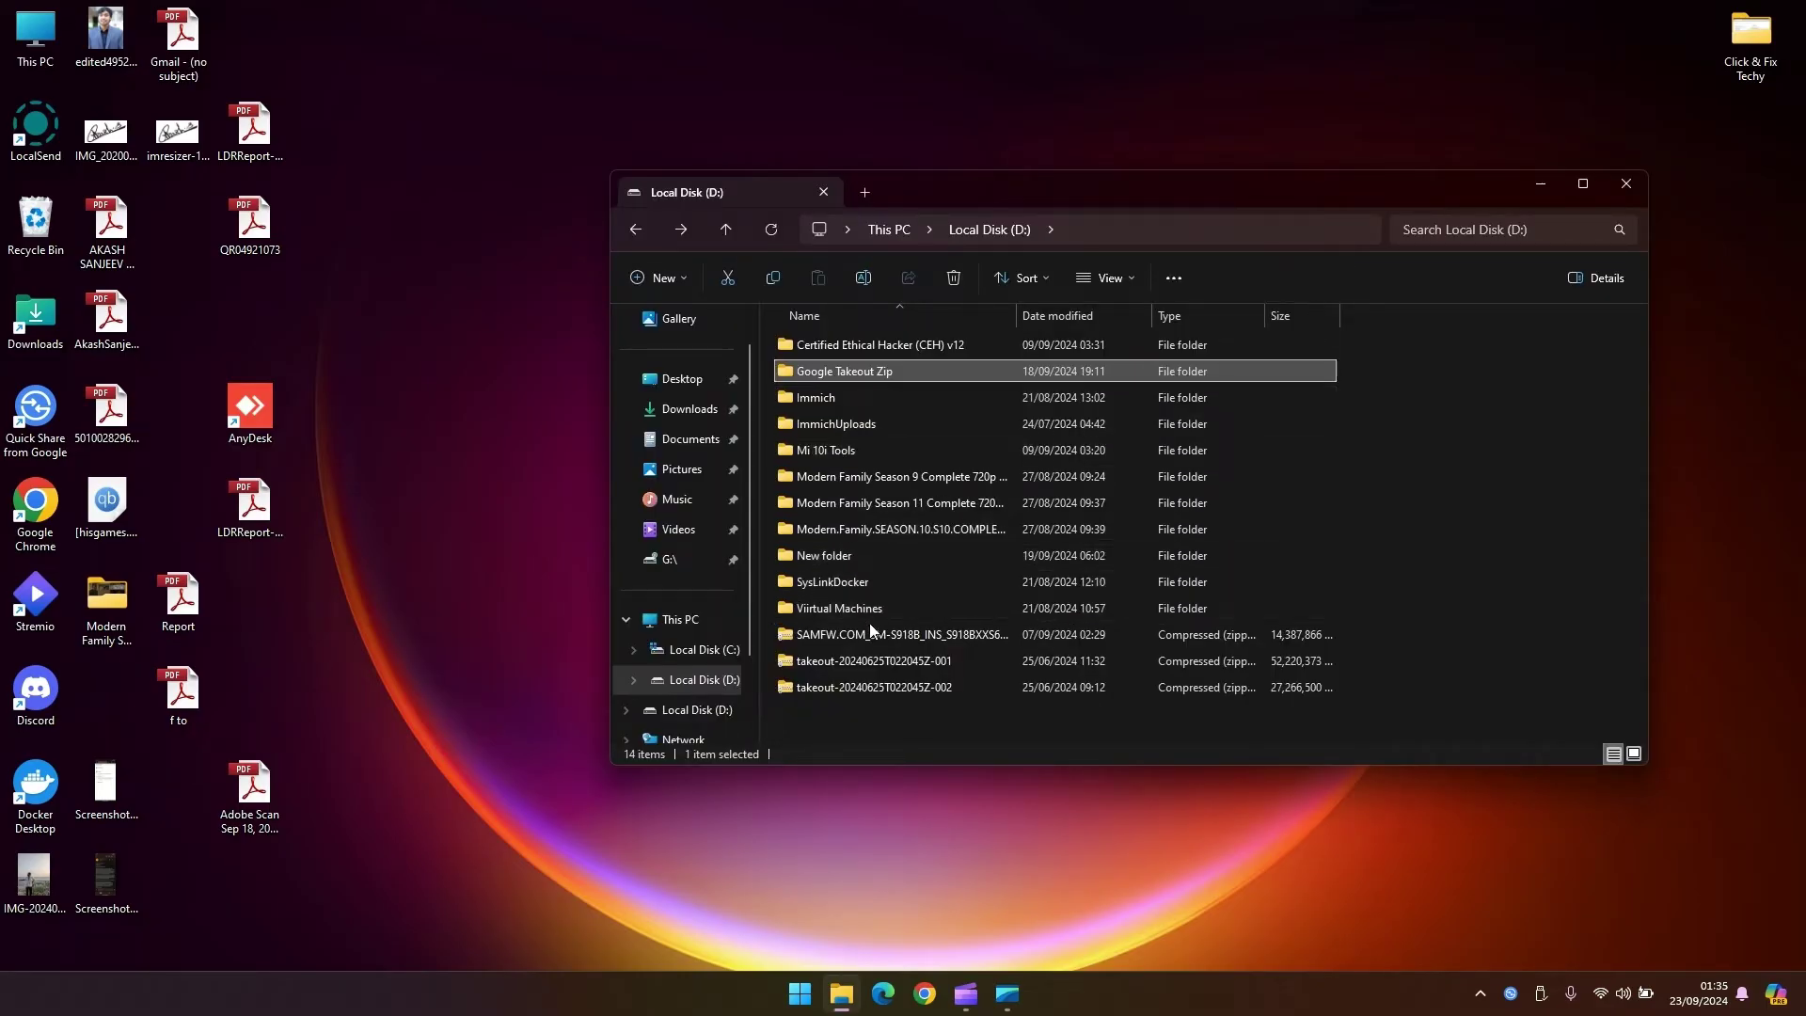
{"action": "double_click", "coordinate": [865, 369]}
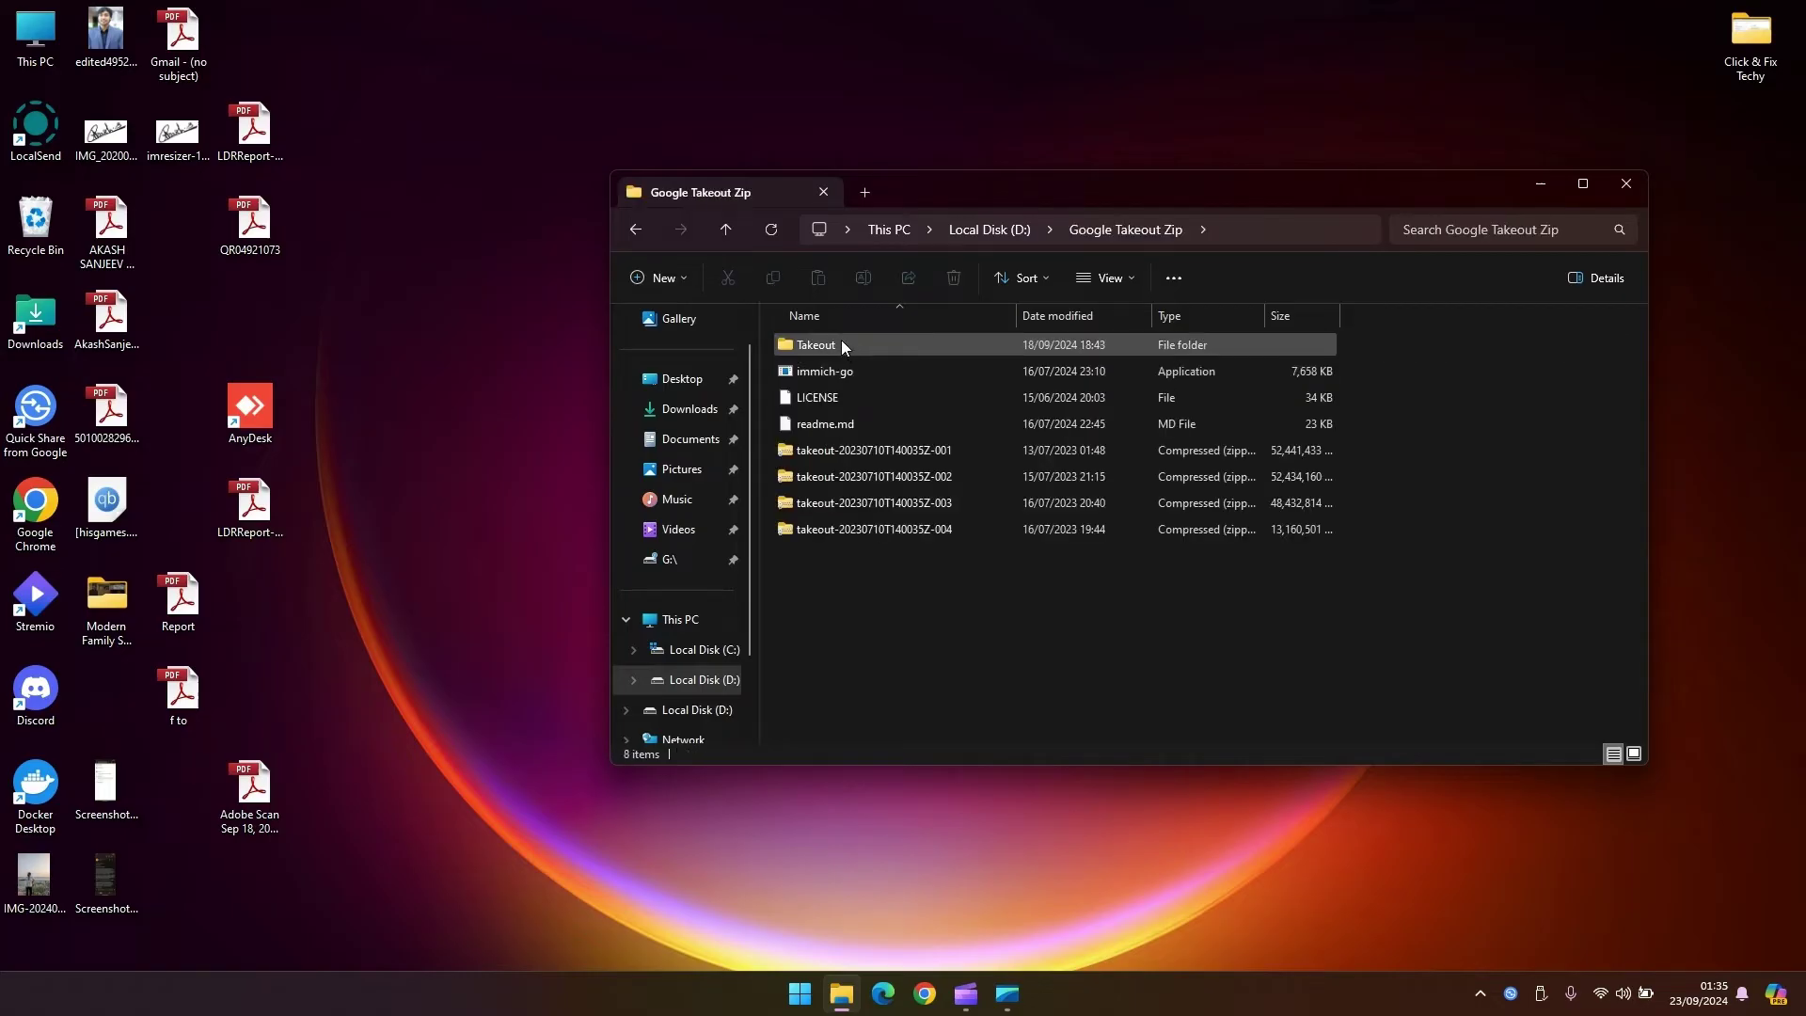
{"action": "double_click", "coordinate": [839, 341]}
{"action": "left_click", "coordinate": [839, 339]}
{"action": "double_click", "coordinate": [840, 342]}
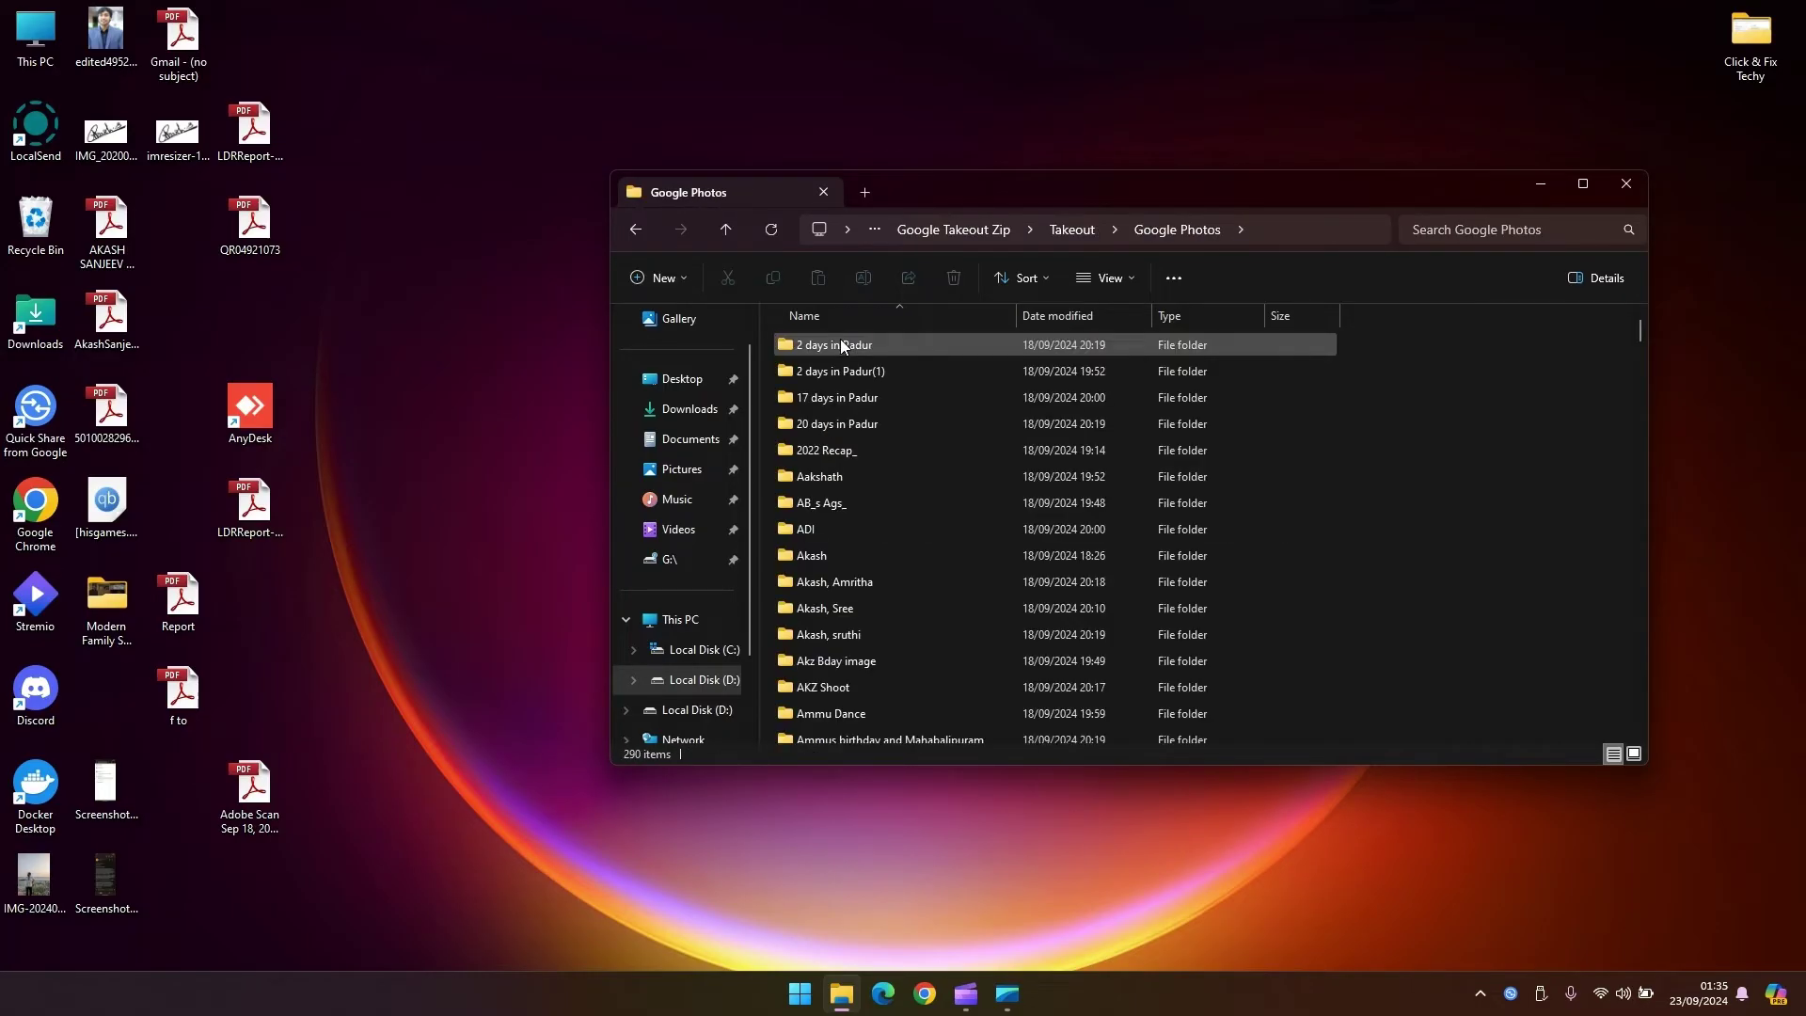
{"action": "key", "text": "alt+Left"}
{"action": "key", "text": "alt+Left"}
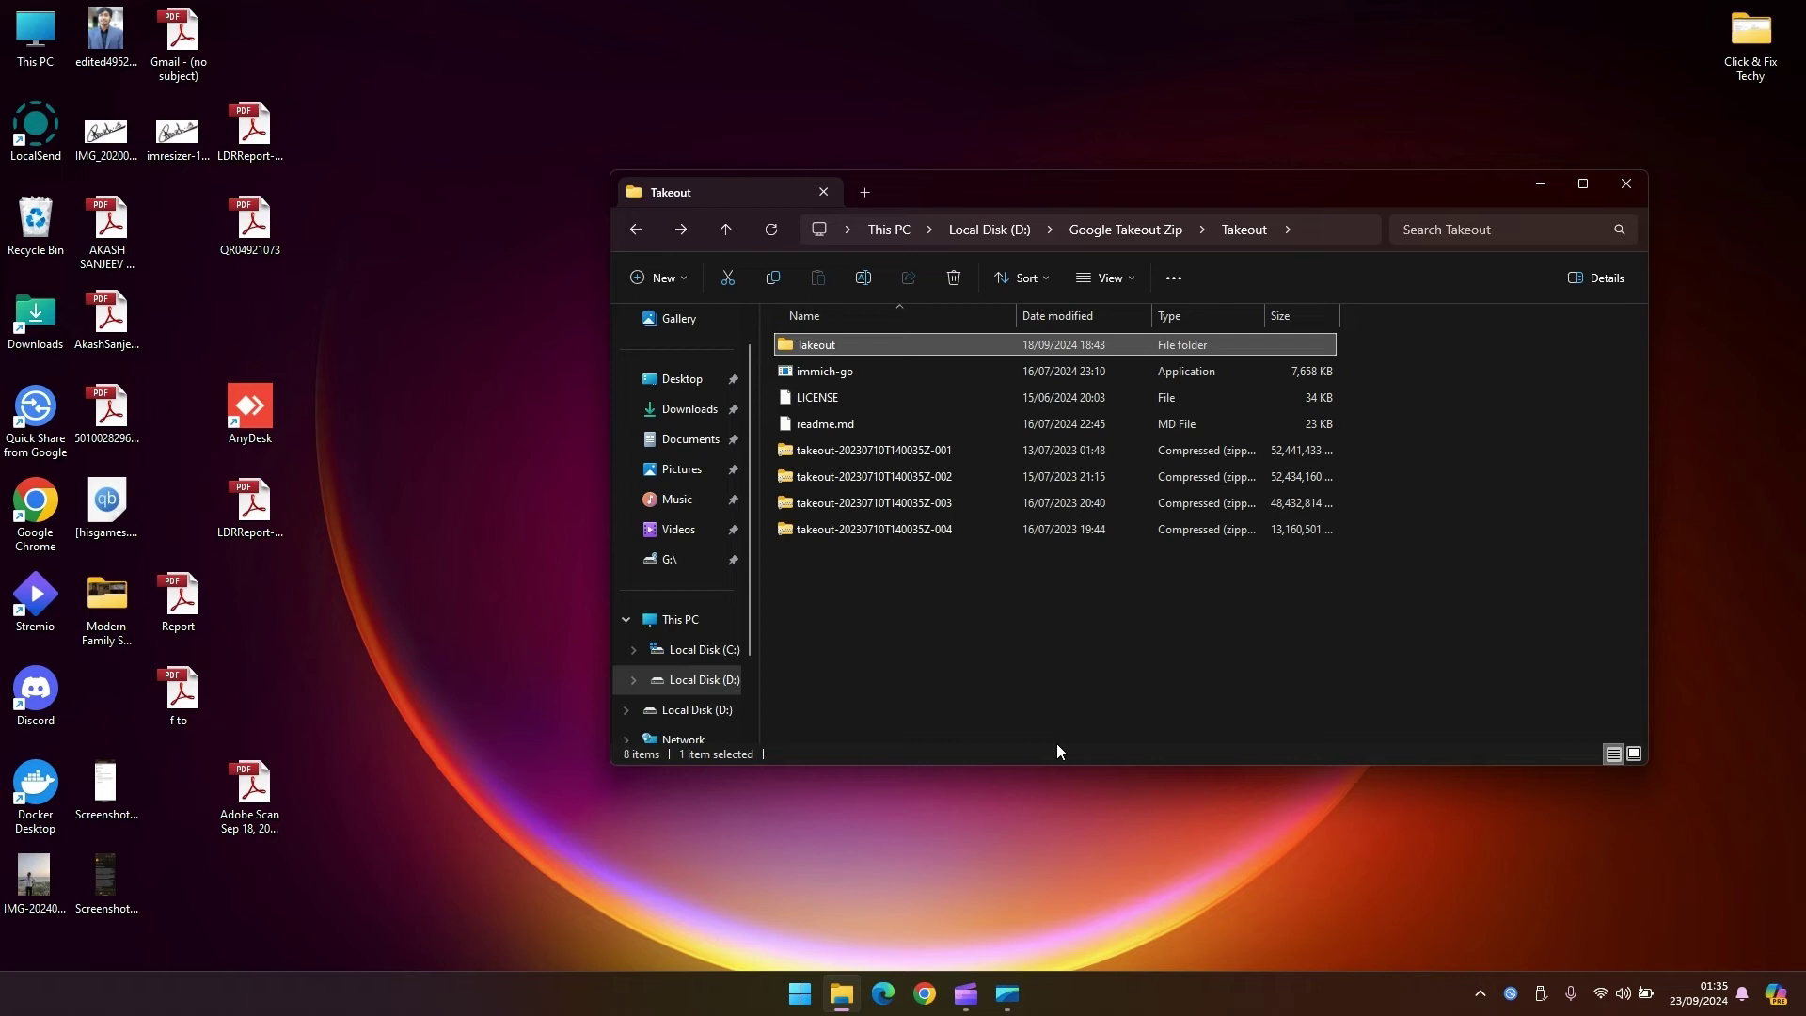
{"action": "left_click", "coordinate": [1199, 608]}
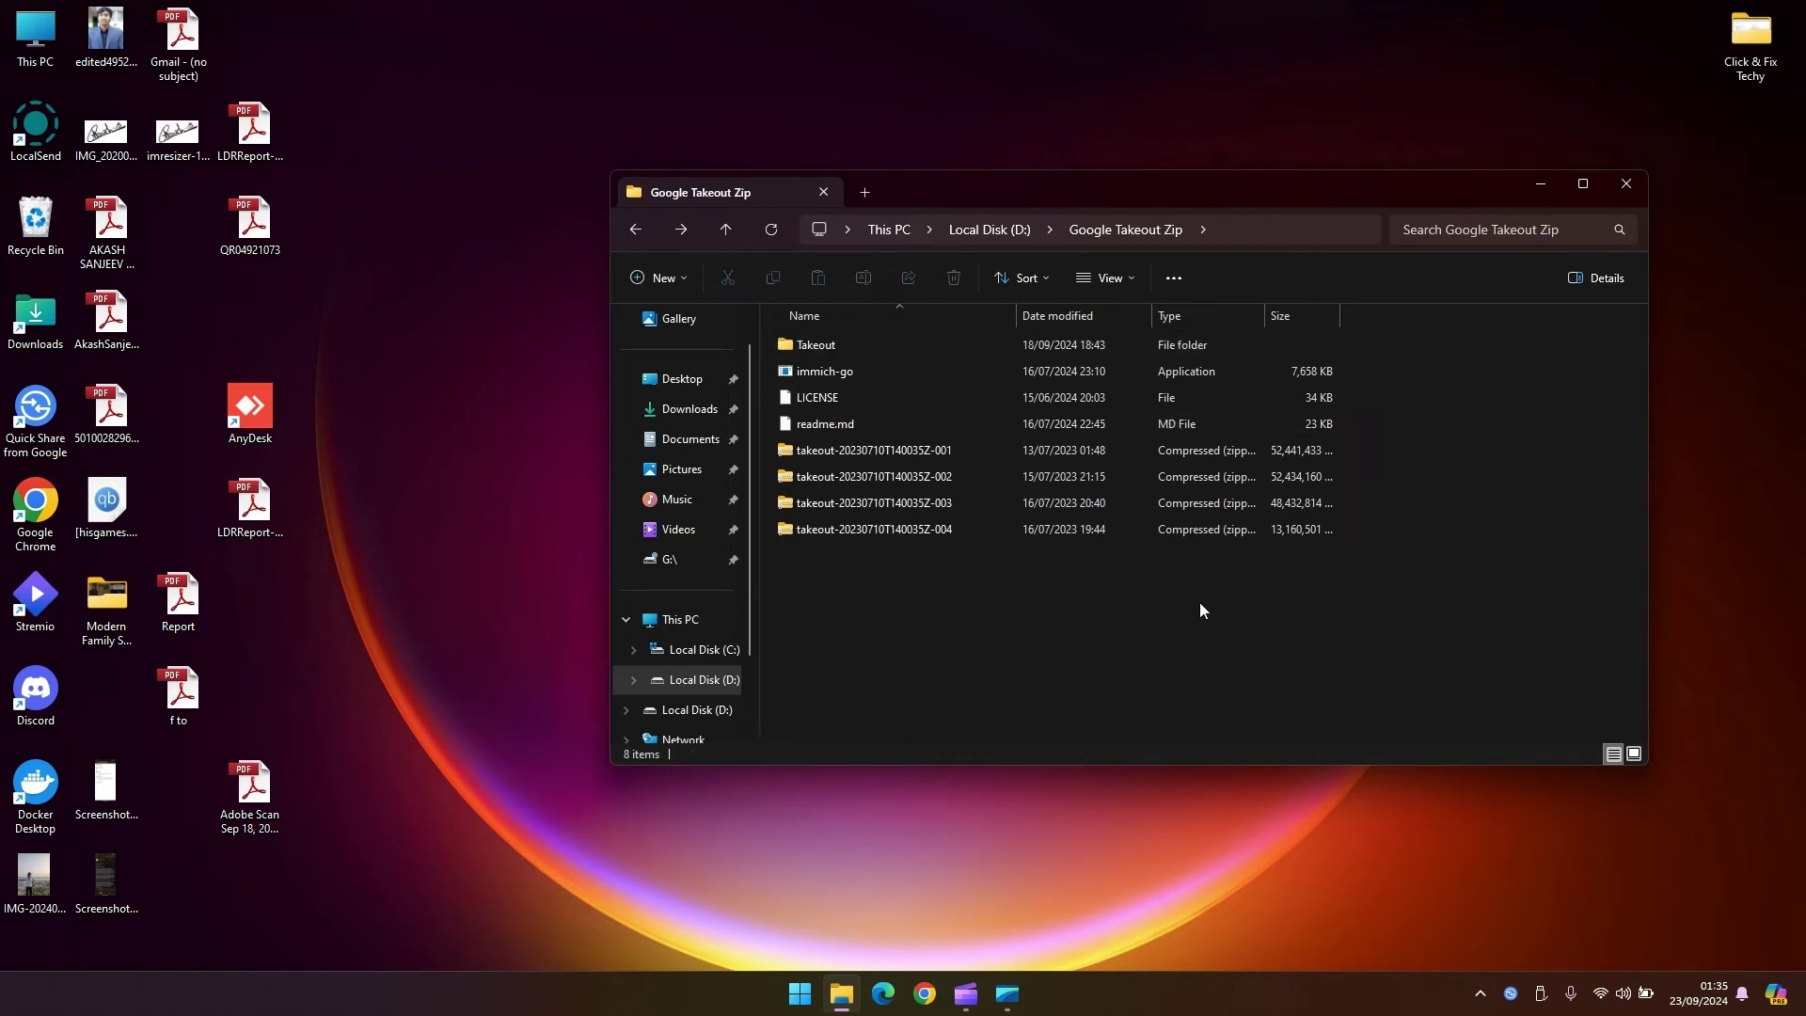
{"action": "double_click", "coordinate": [933, 353]}
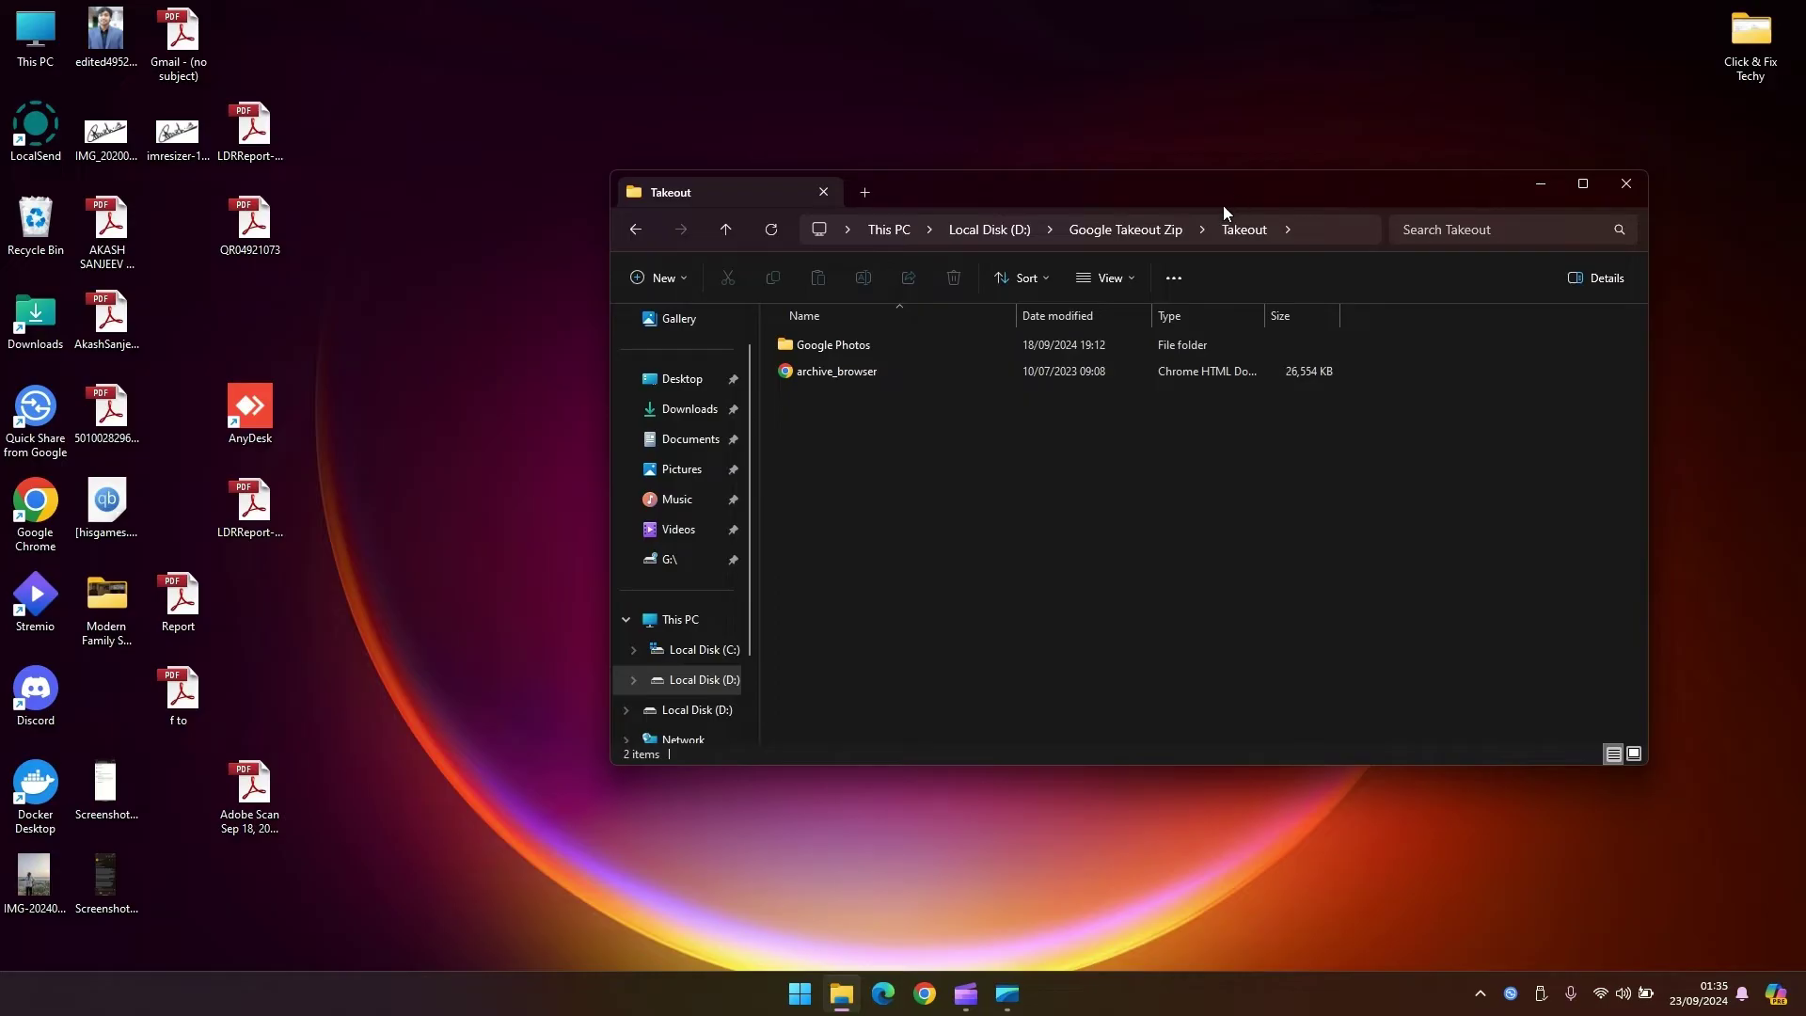
Copy gpth-windoza from the desktop into Takeout and run it as administrator
{"action": "left_click_drag", "start_coordinate": [1223, 205], "coordinate": [899, 430]}
{"action": "left_click_drag", "start_coordinate": [1152, 234], "coordinate": [613, 730]}
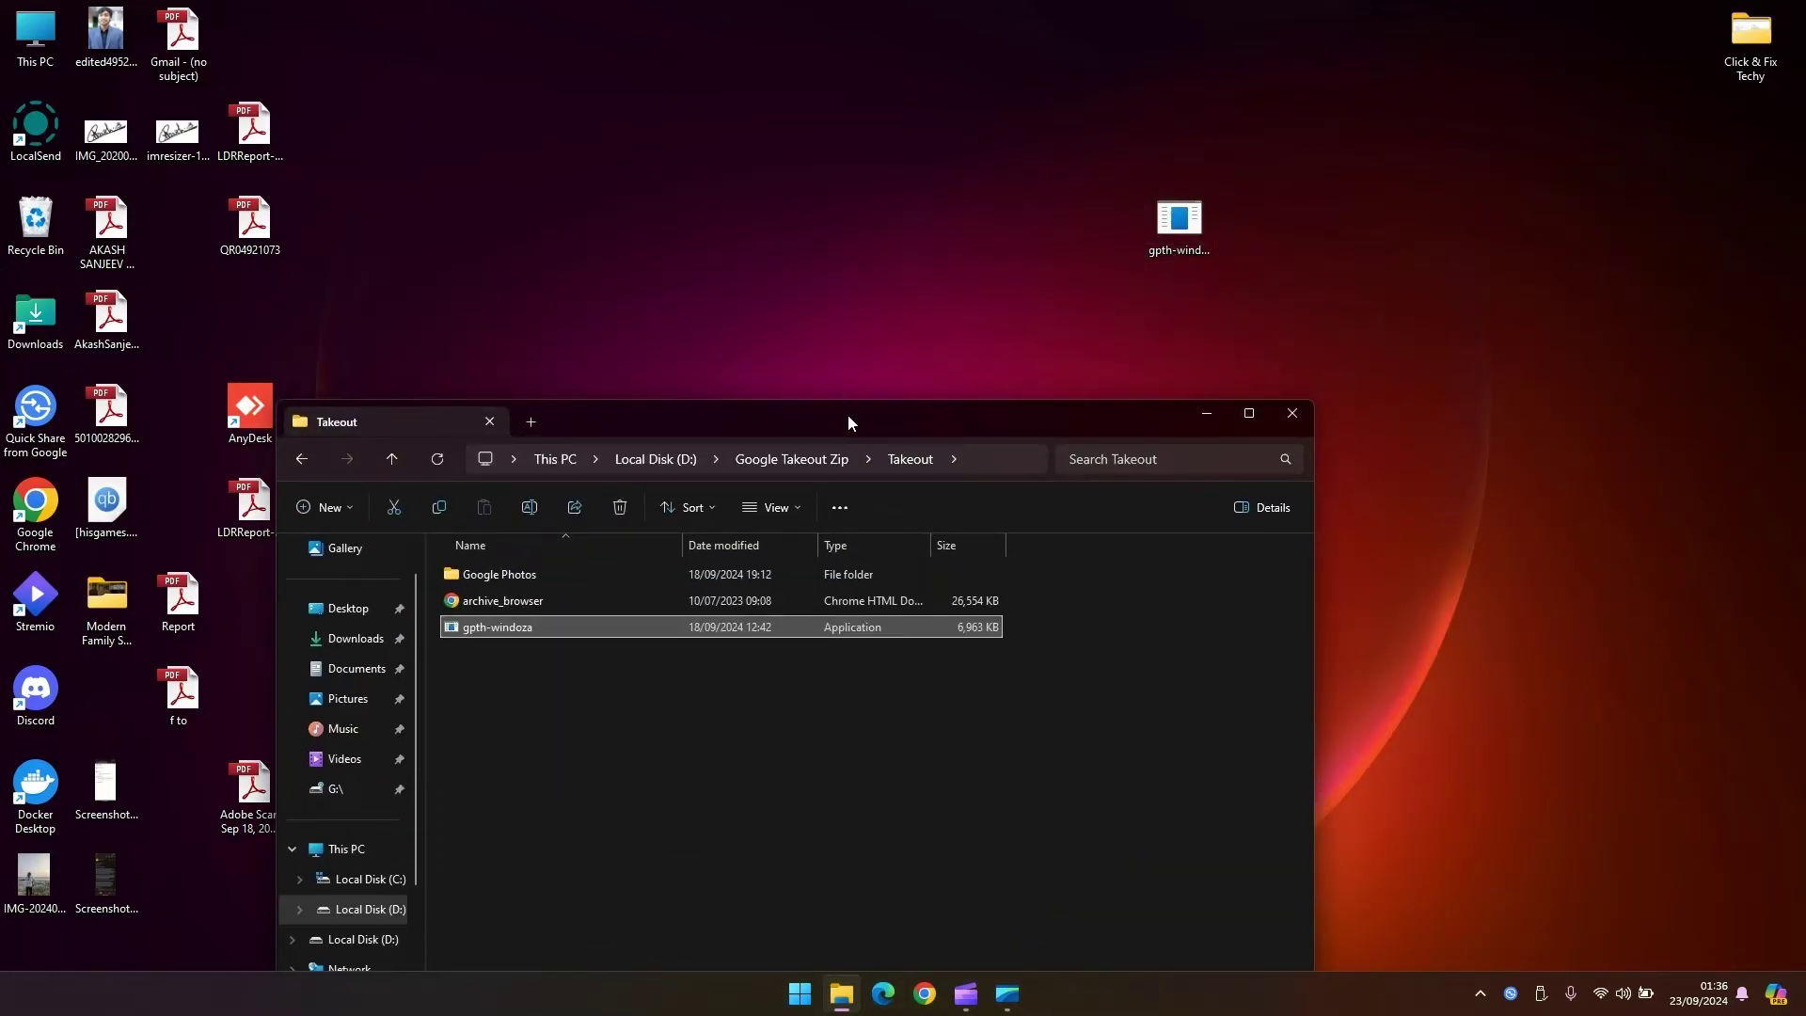
{"action": "left_click_drag", "start_coordinate": [848, 414], "coordinate": [963, 179]}
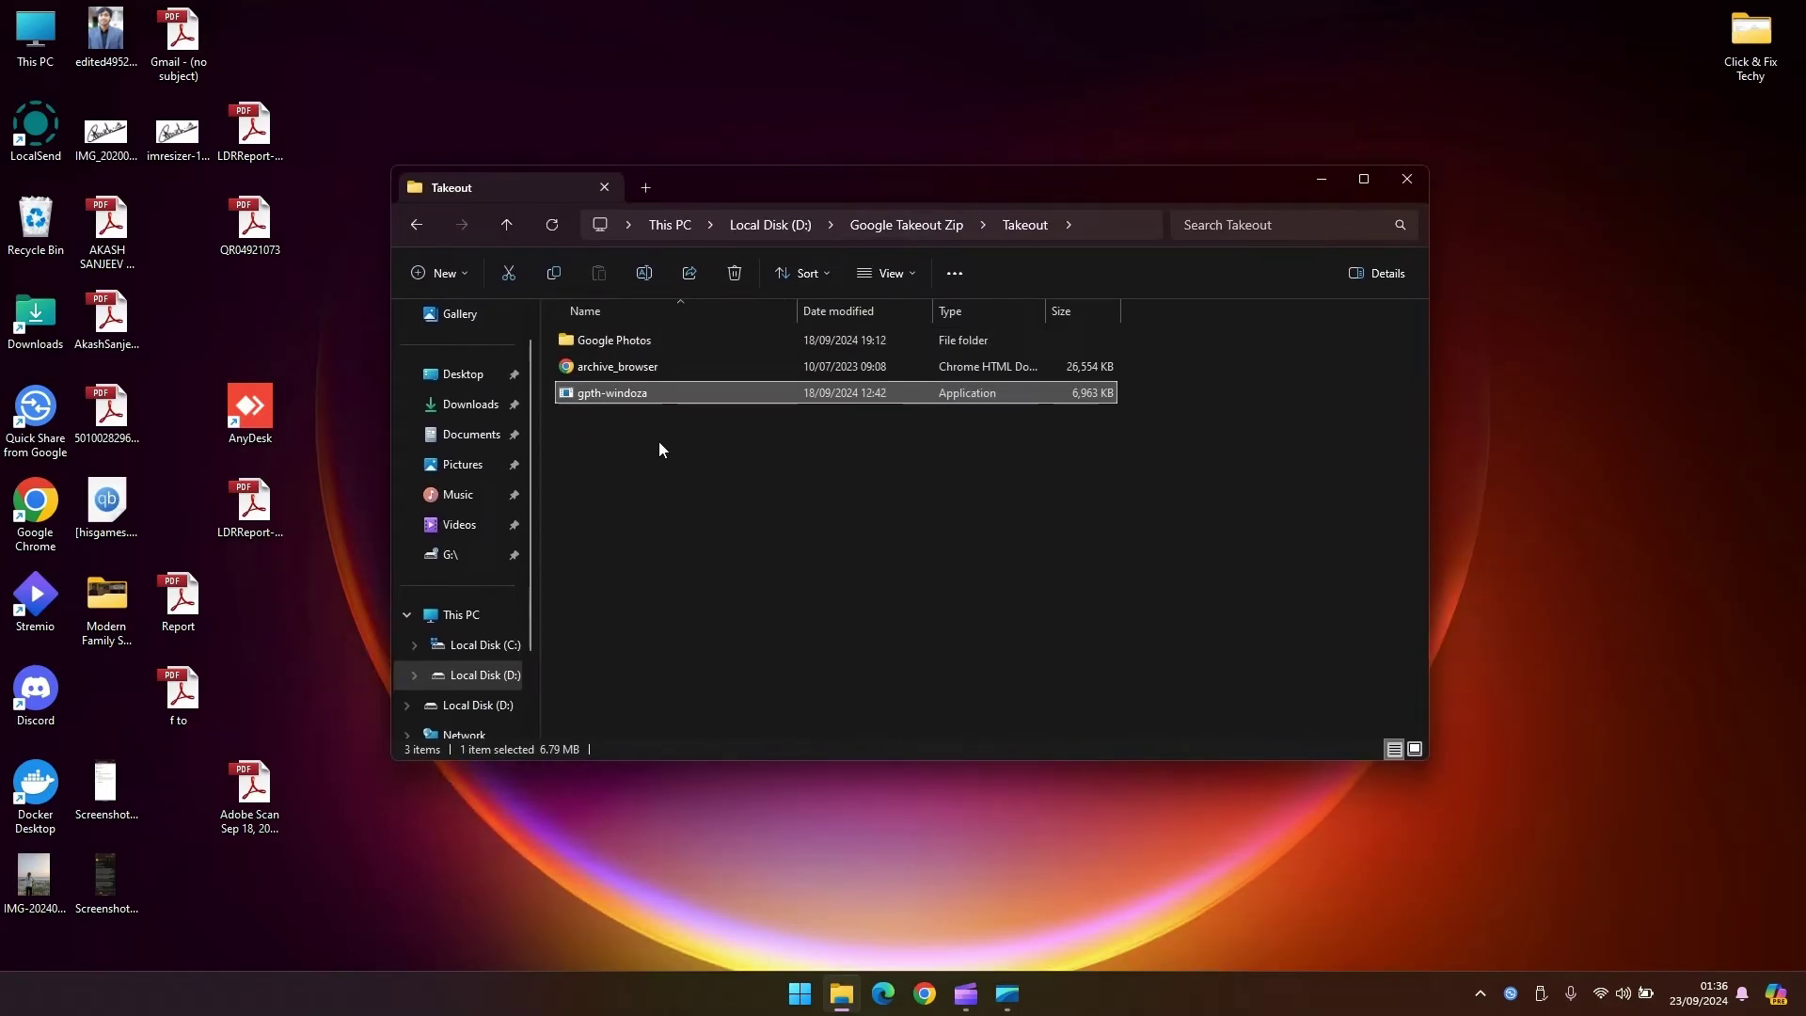
{"action": "right_click", "coordinate": [627, 394]}
{"action": "left_click", "coordinate": [715, 519]}
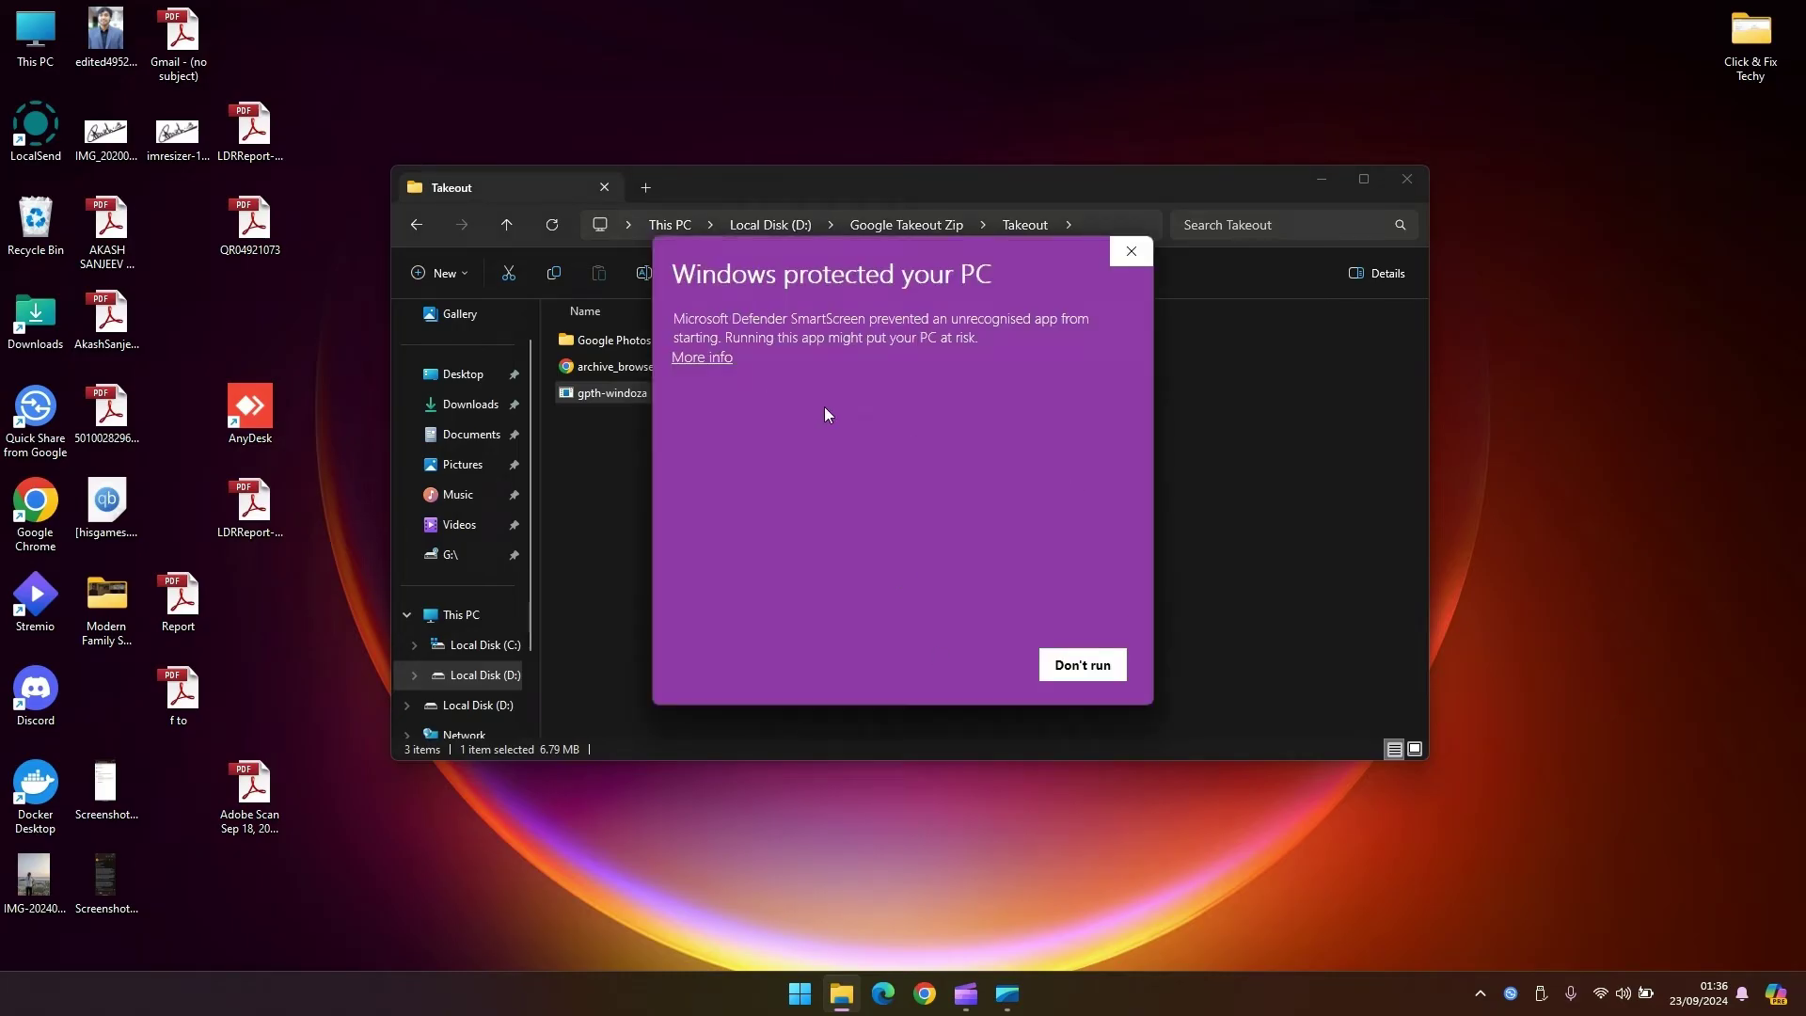
Bypass the SmartScreen warning with More info and Run anyway, then continue to input selection
{"action": "left_click", "coordinate": [700, 357]}
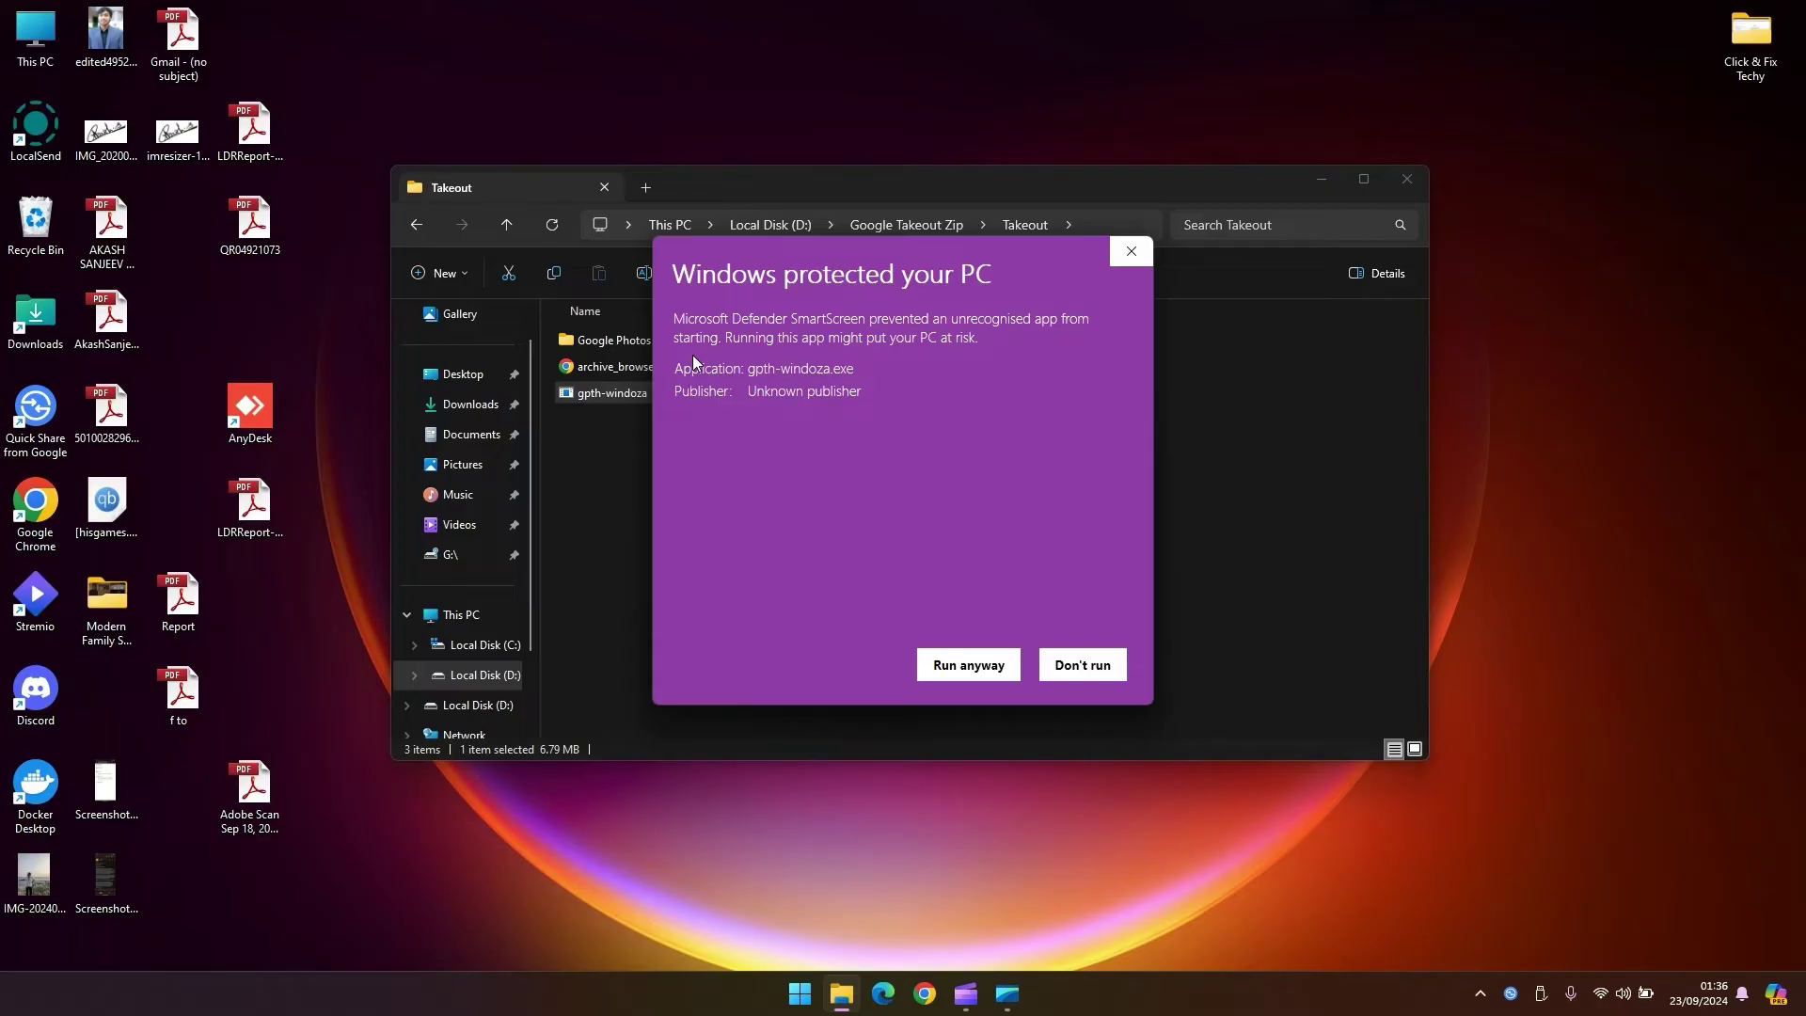
{"action": "left_click", "coordinate": [967, 677]}
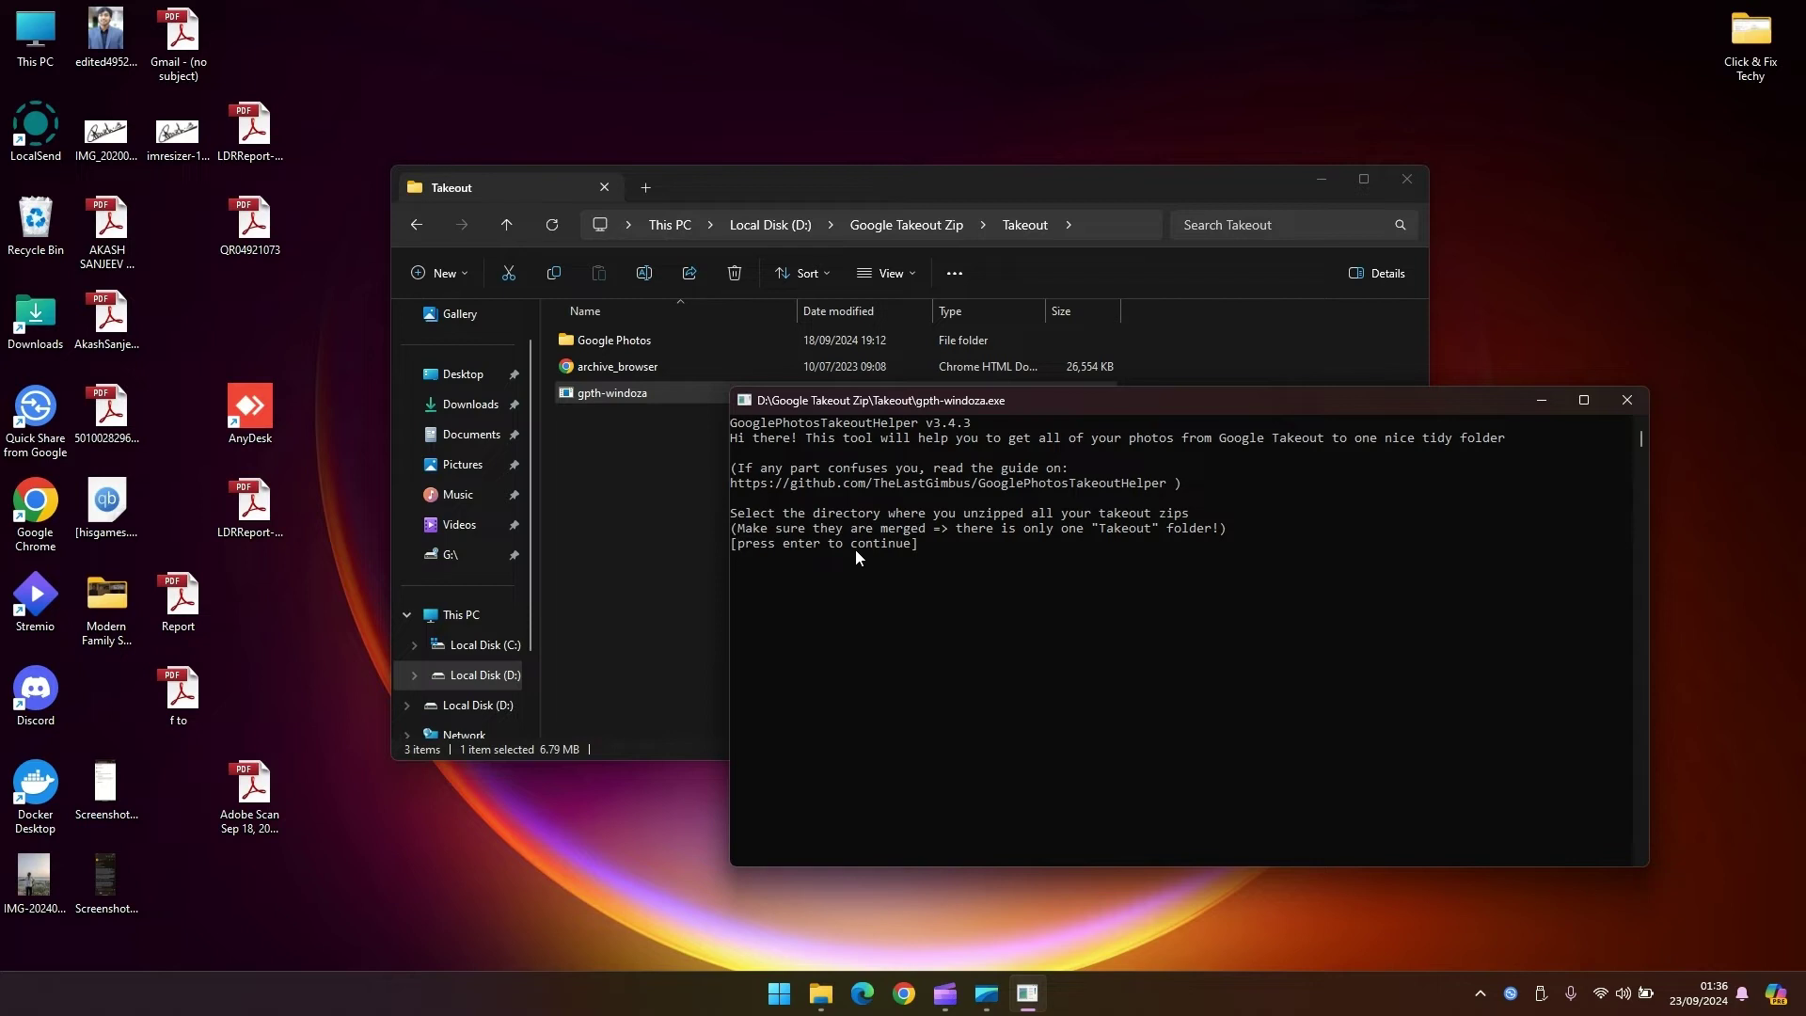
{"action": "key", "text": "Return"}
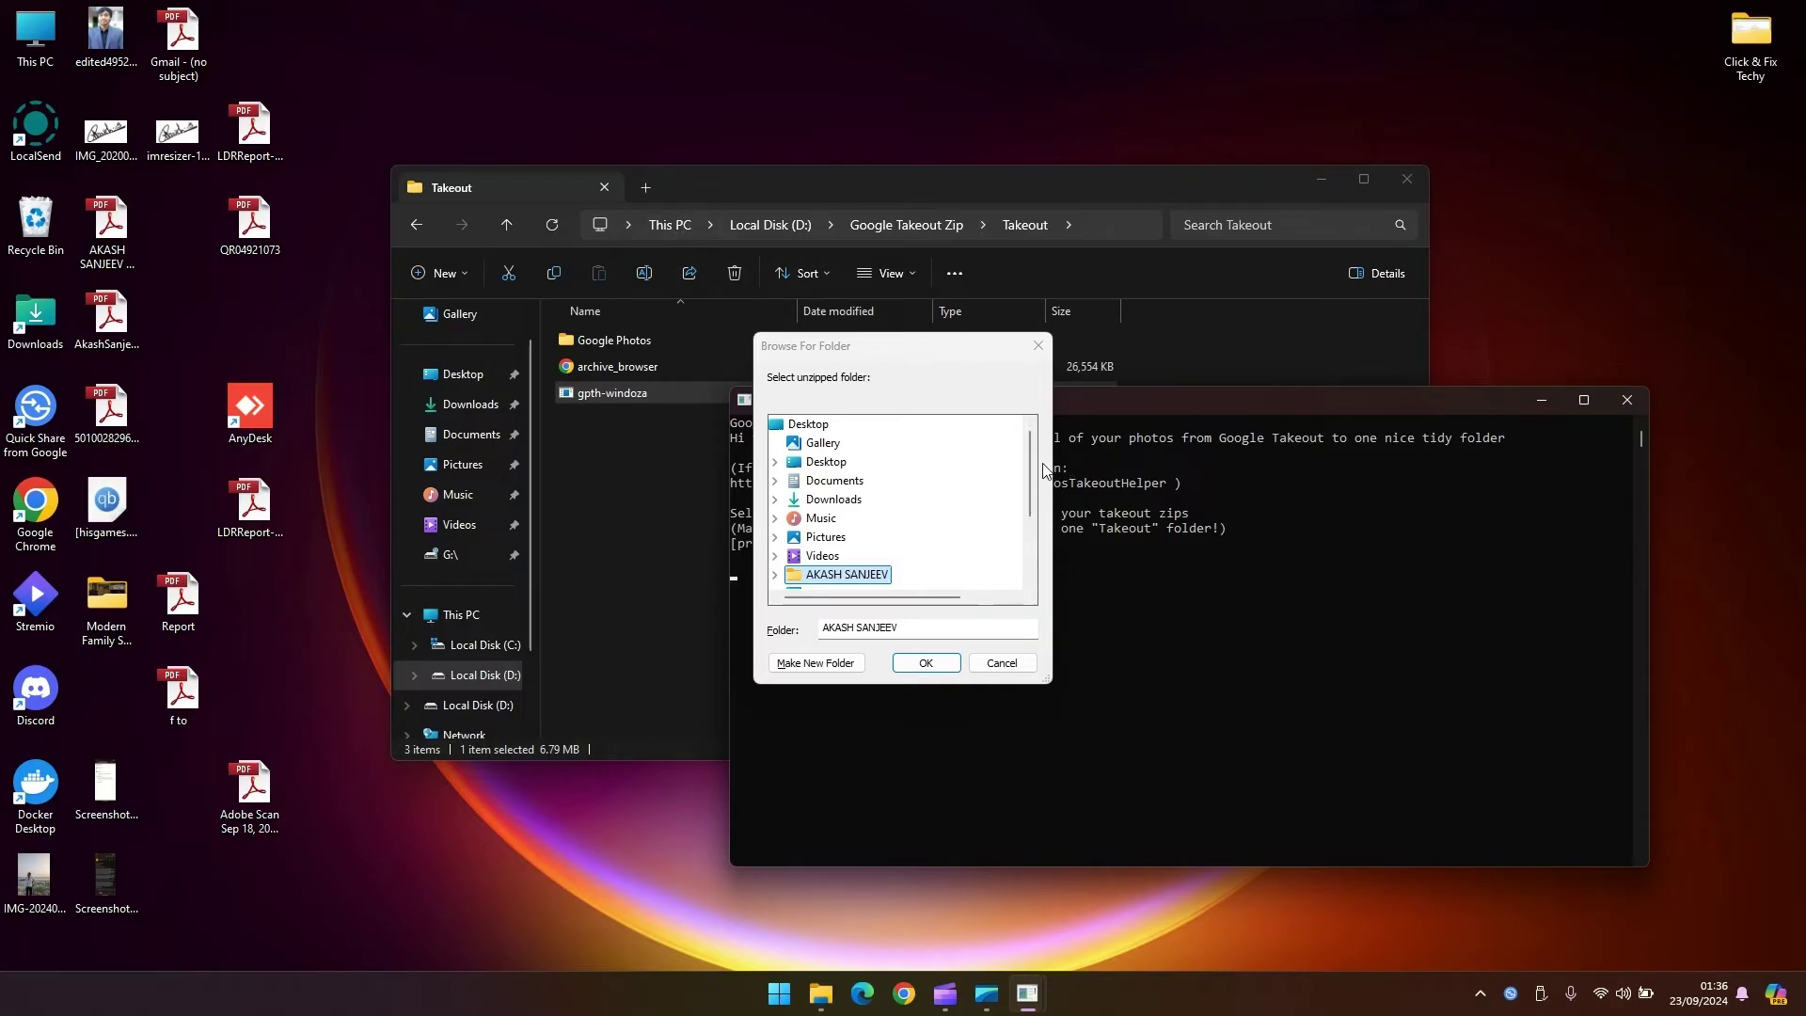
Choose D:\Google Takeout Zip\Takeout as the input folder
{"action": "left_click_drag", "start_coordinate": [1027, 465], "coordinate": [1034, 523]}
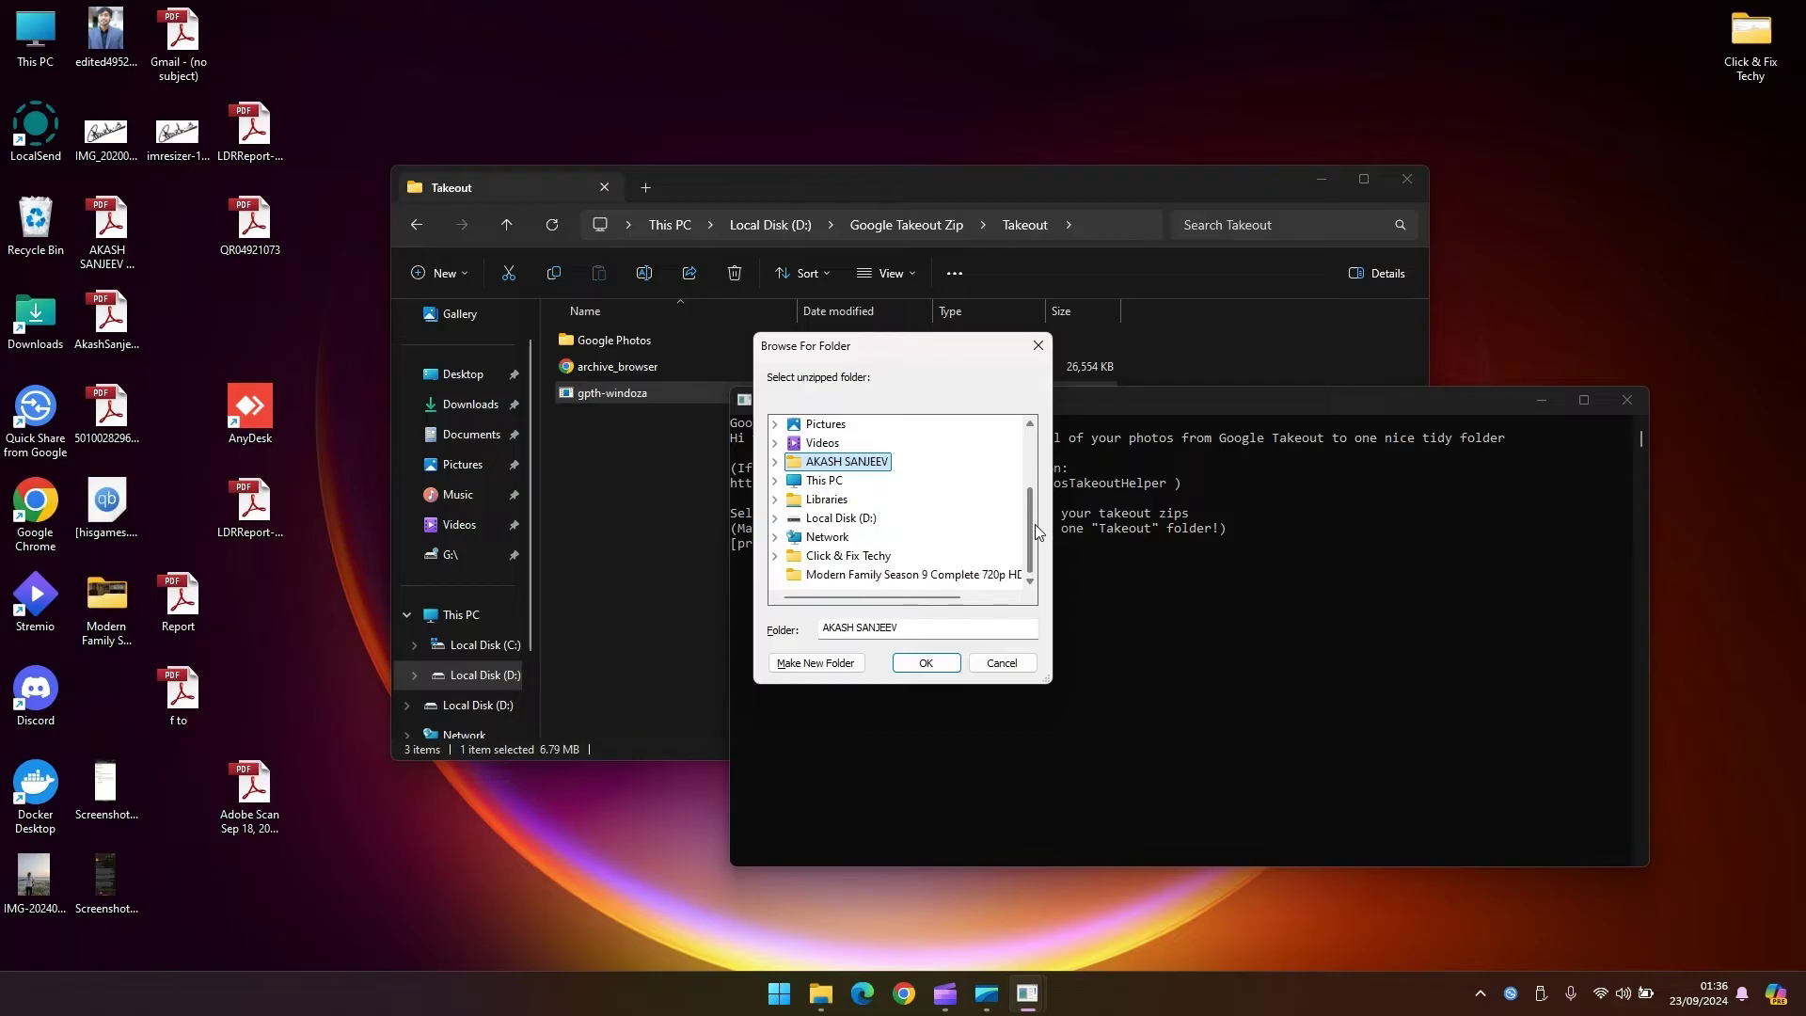
{"action": "left_click", "coordinate": [774, 519]}
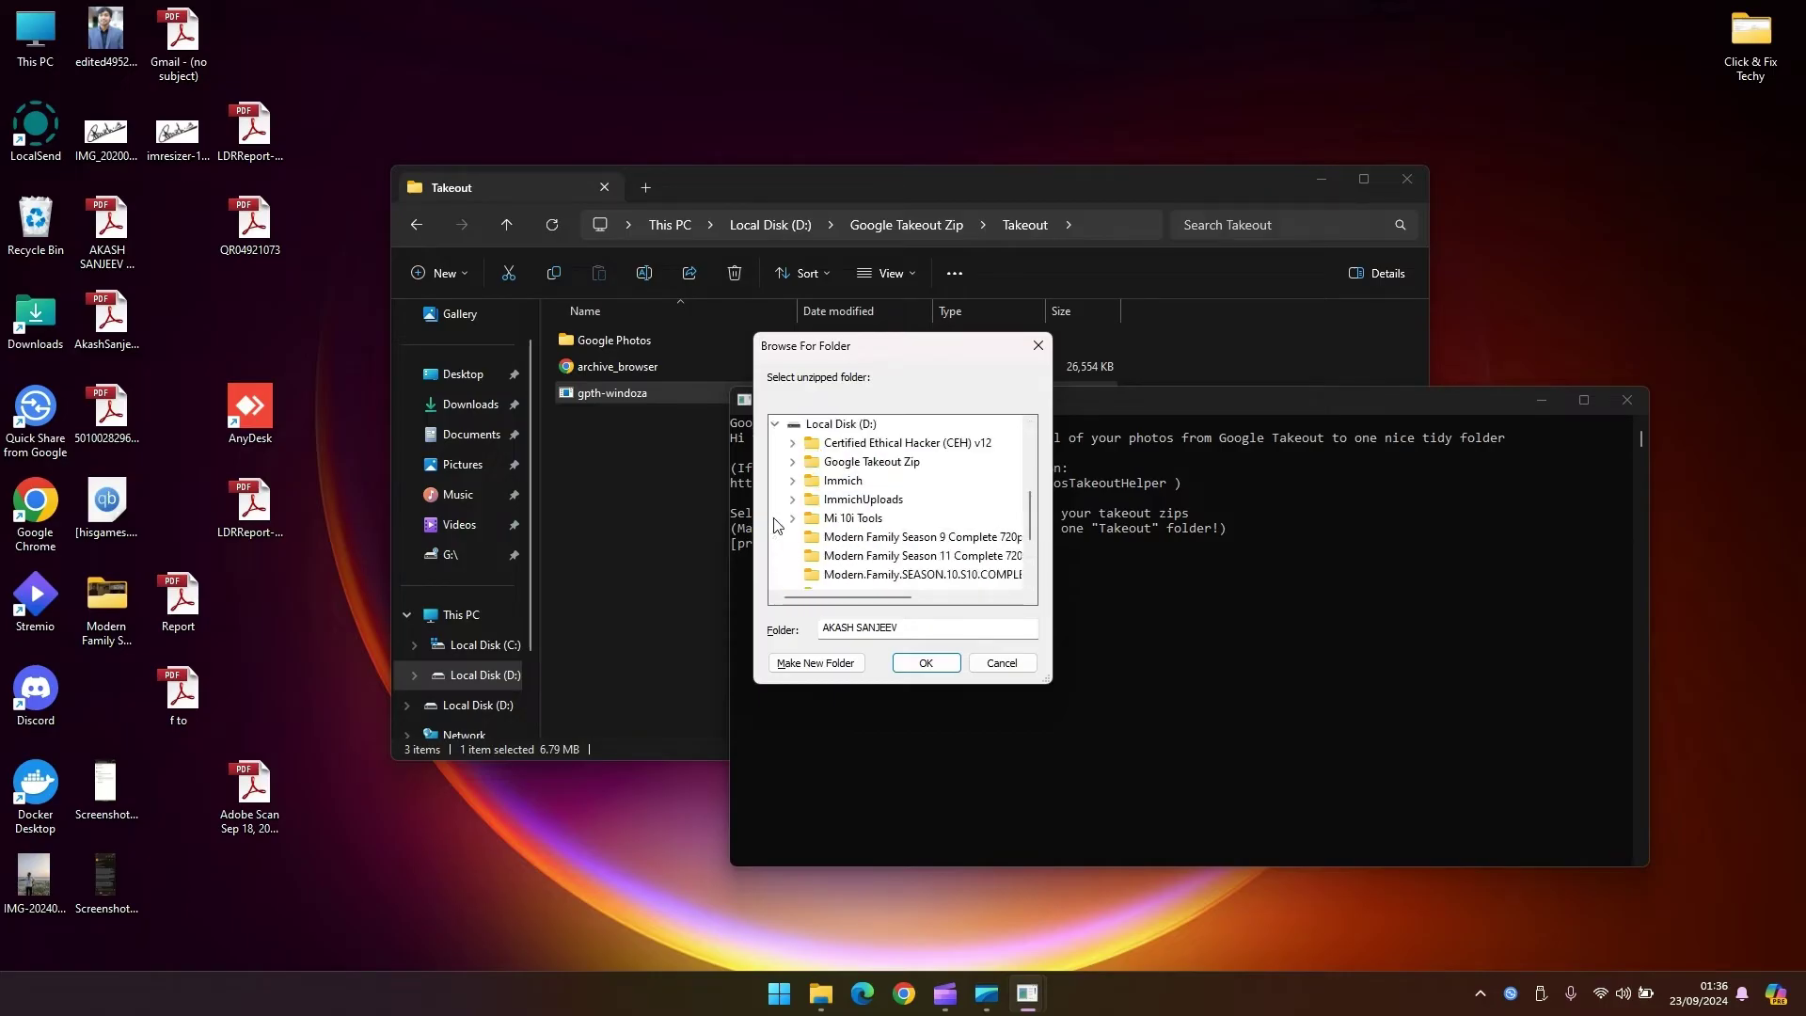
{"action": "left_click", "coordinate": [792, 461]}
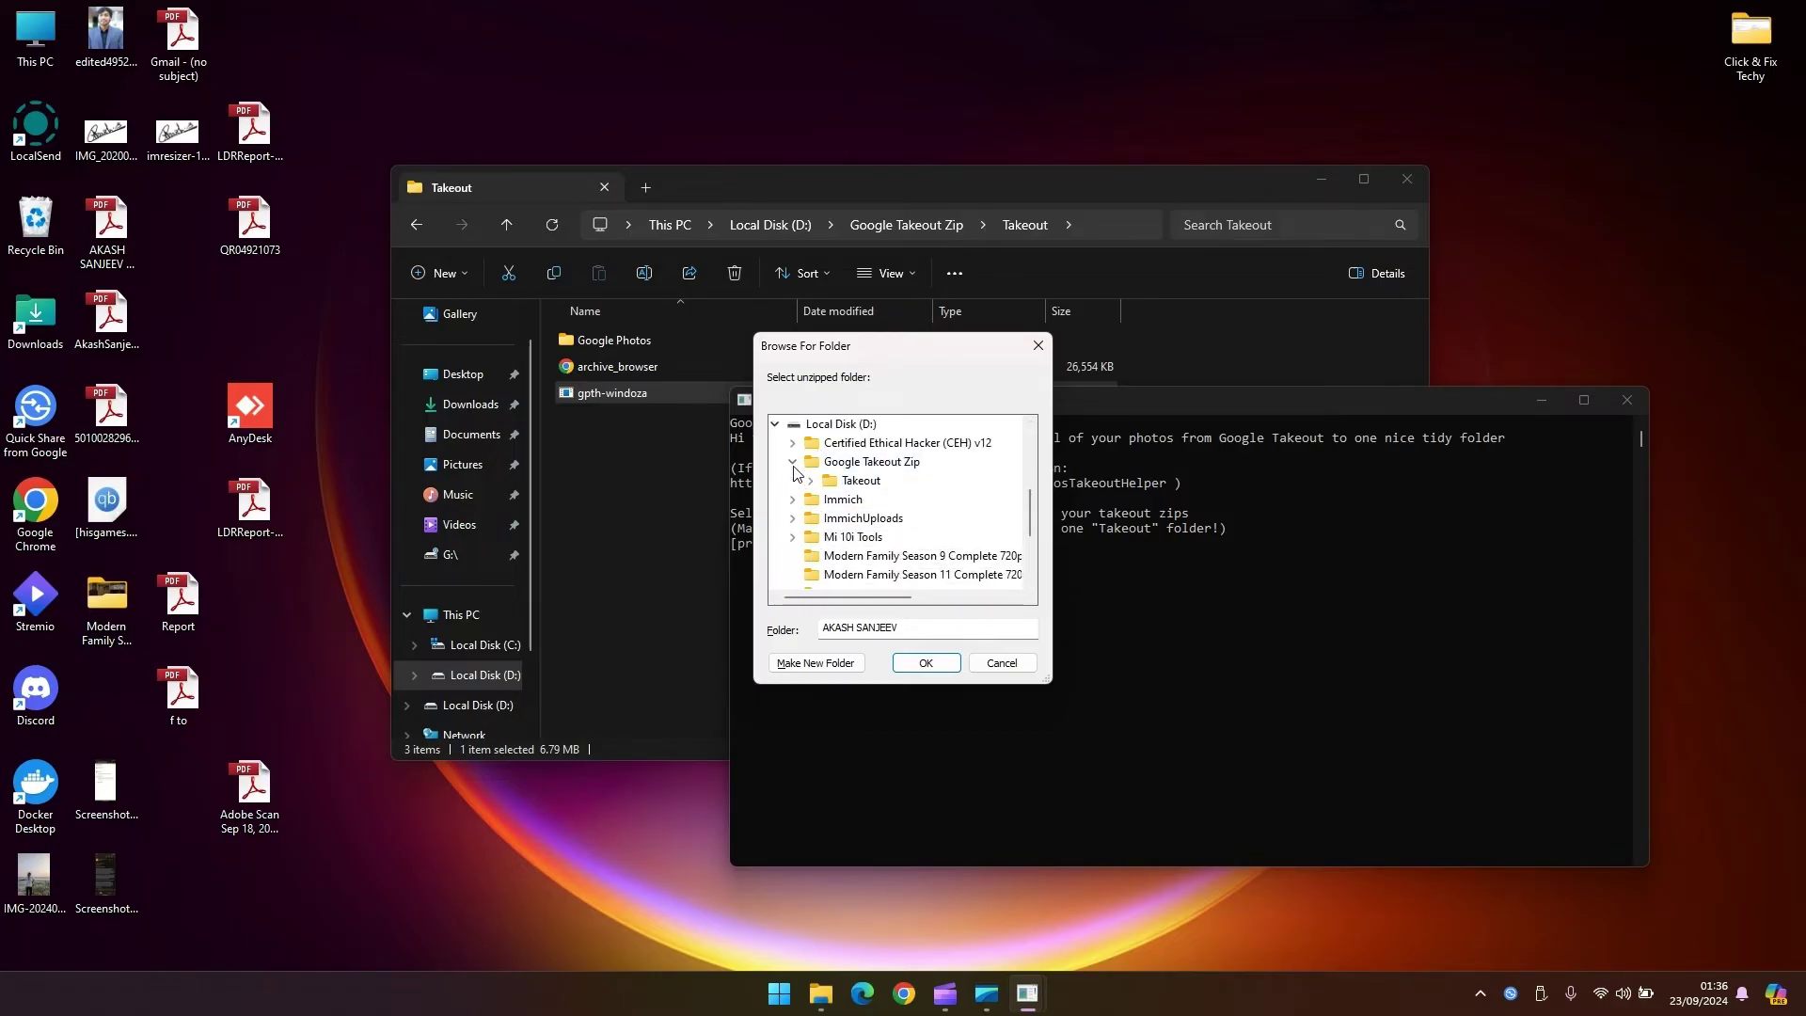
{"action": "left_click", "coordinate": [858, 480]}
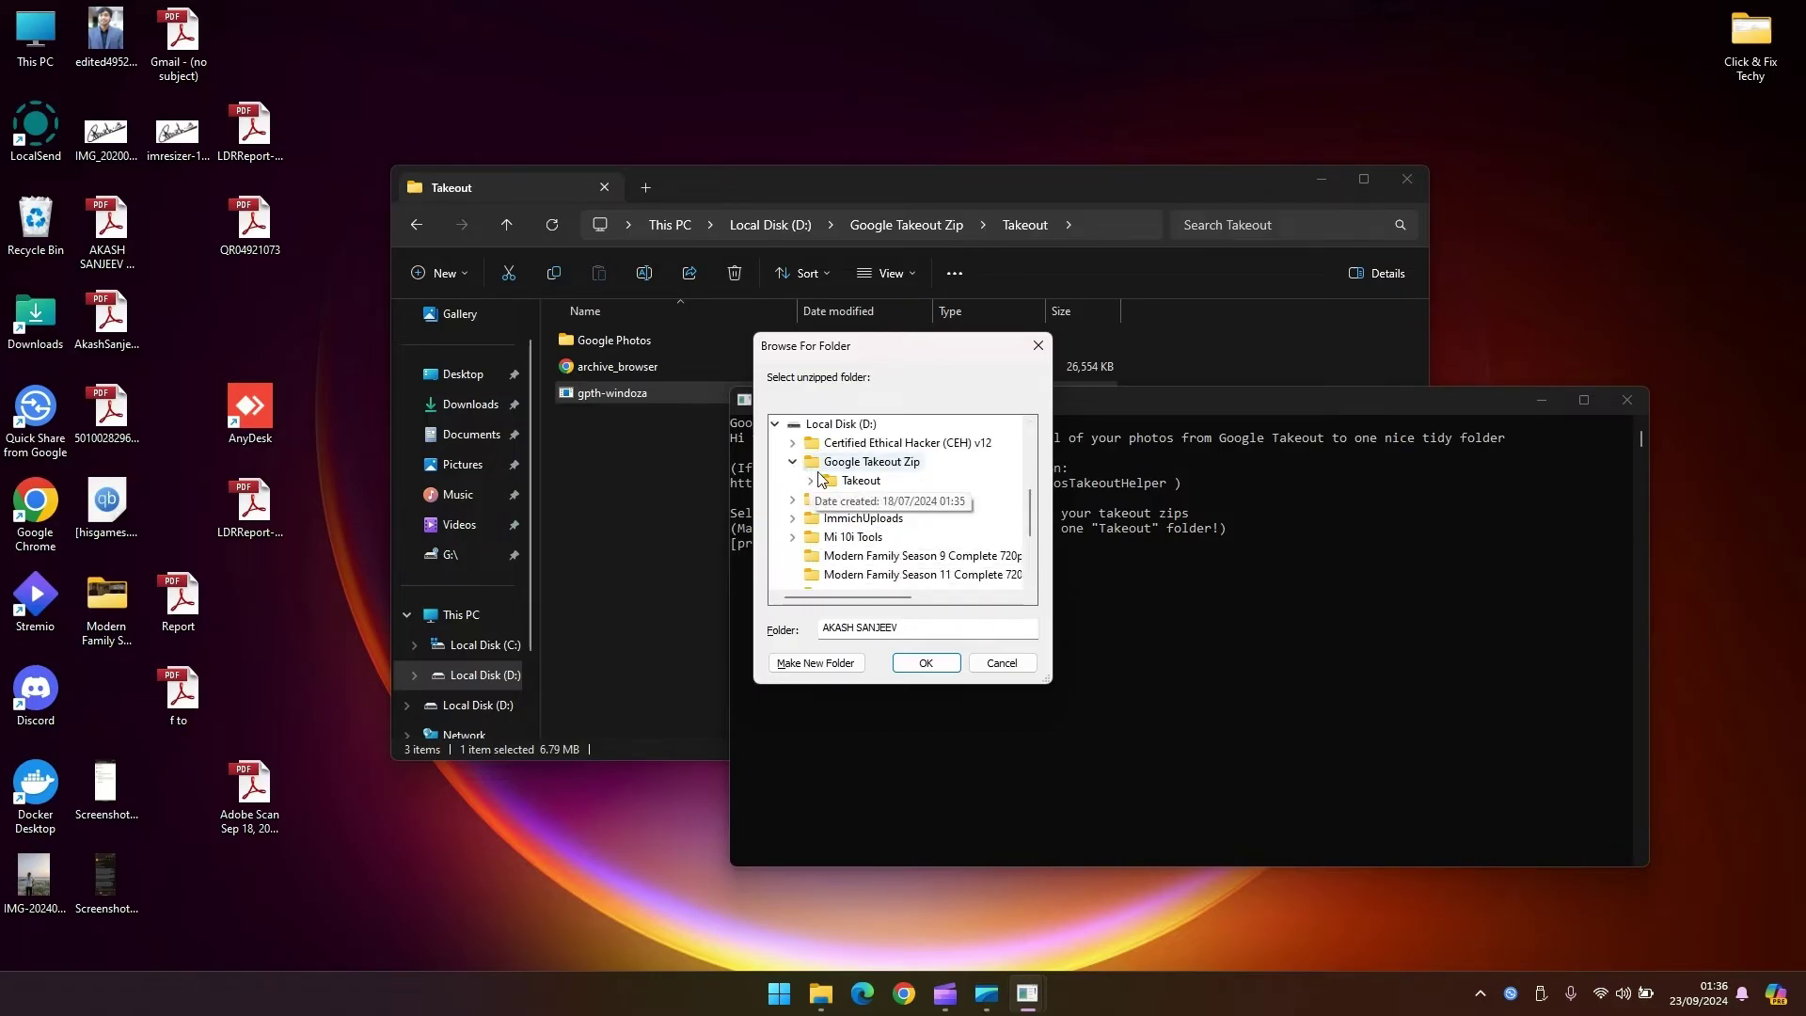
{"action": "left_click", "coordinate": [941, 663]}
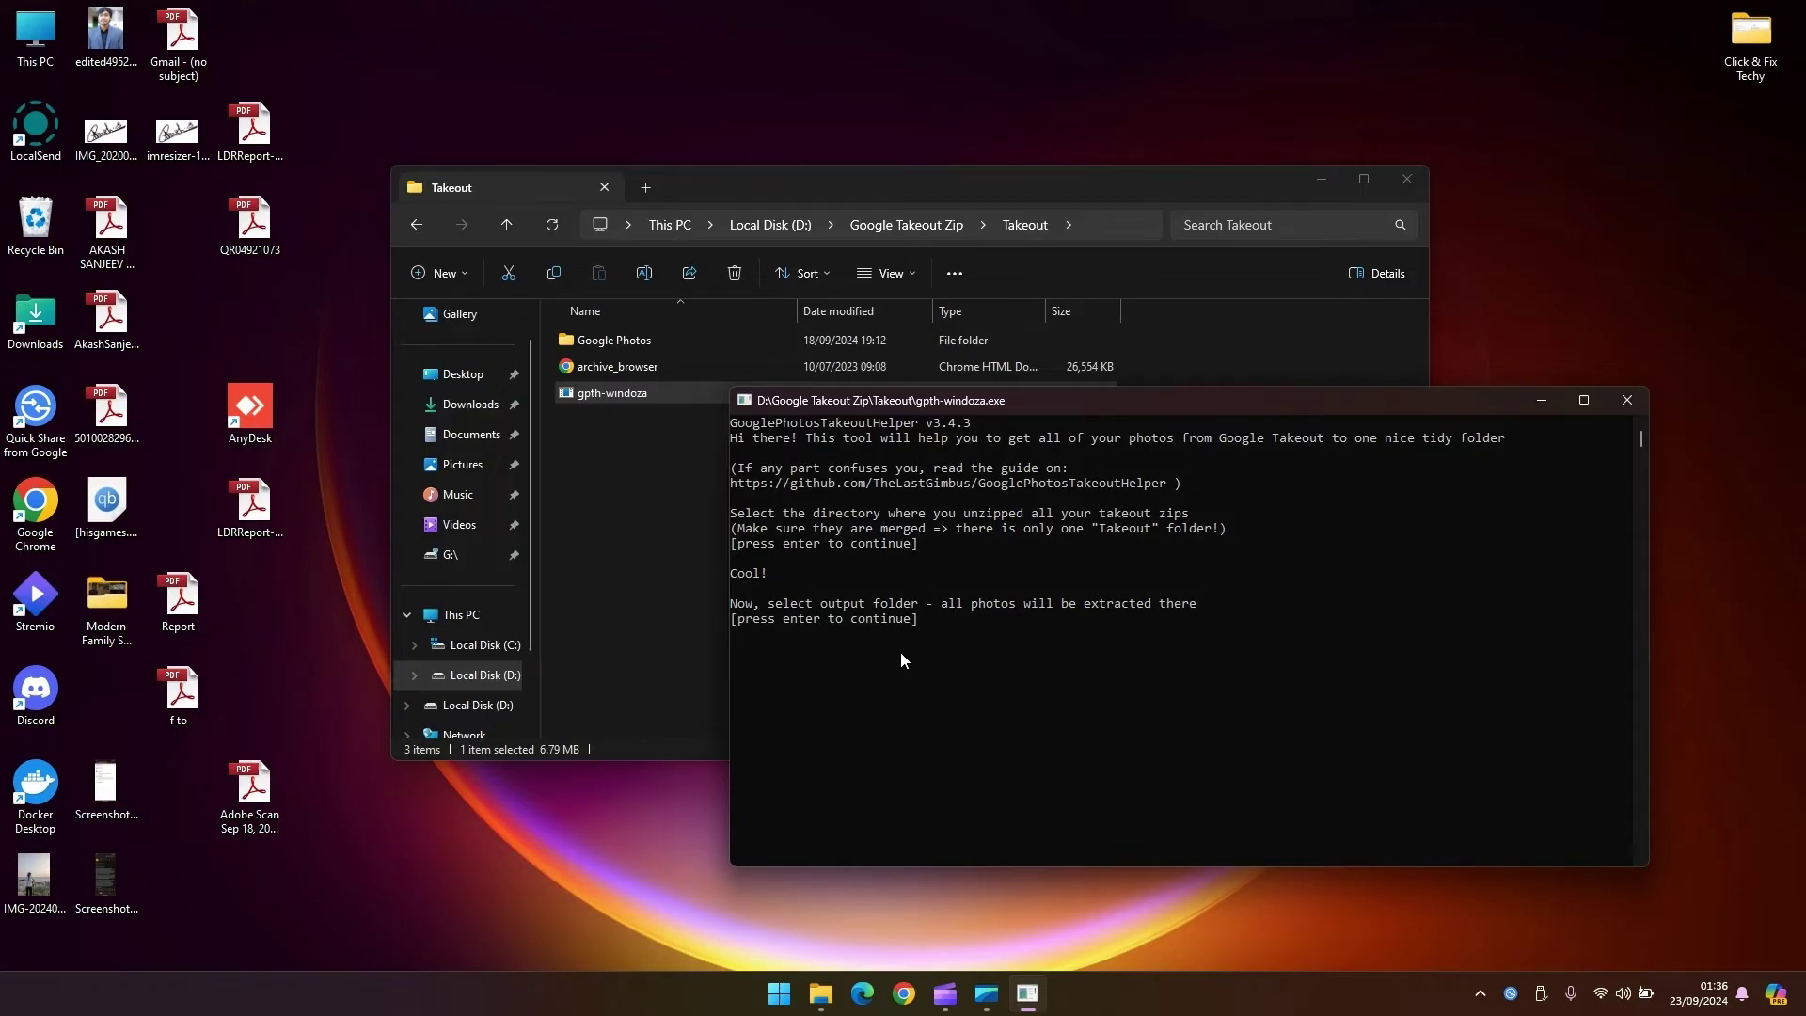
Make a new folder named Extracted on Local Disk (D:) and confirm it as the output folder
{"action": "key", "text": "Return"}
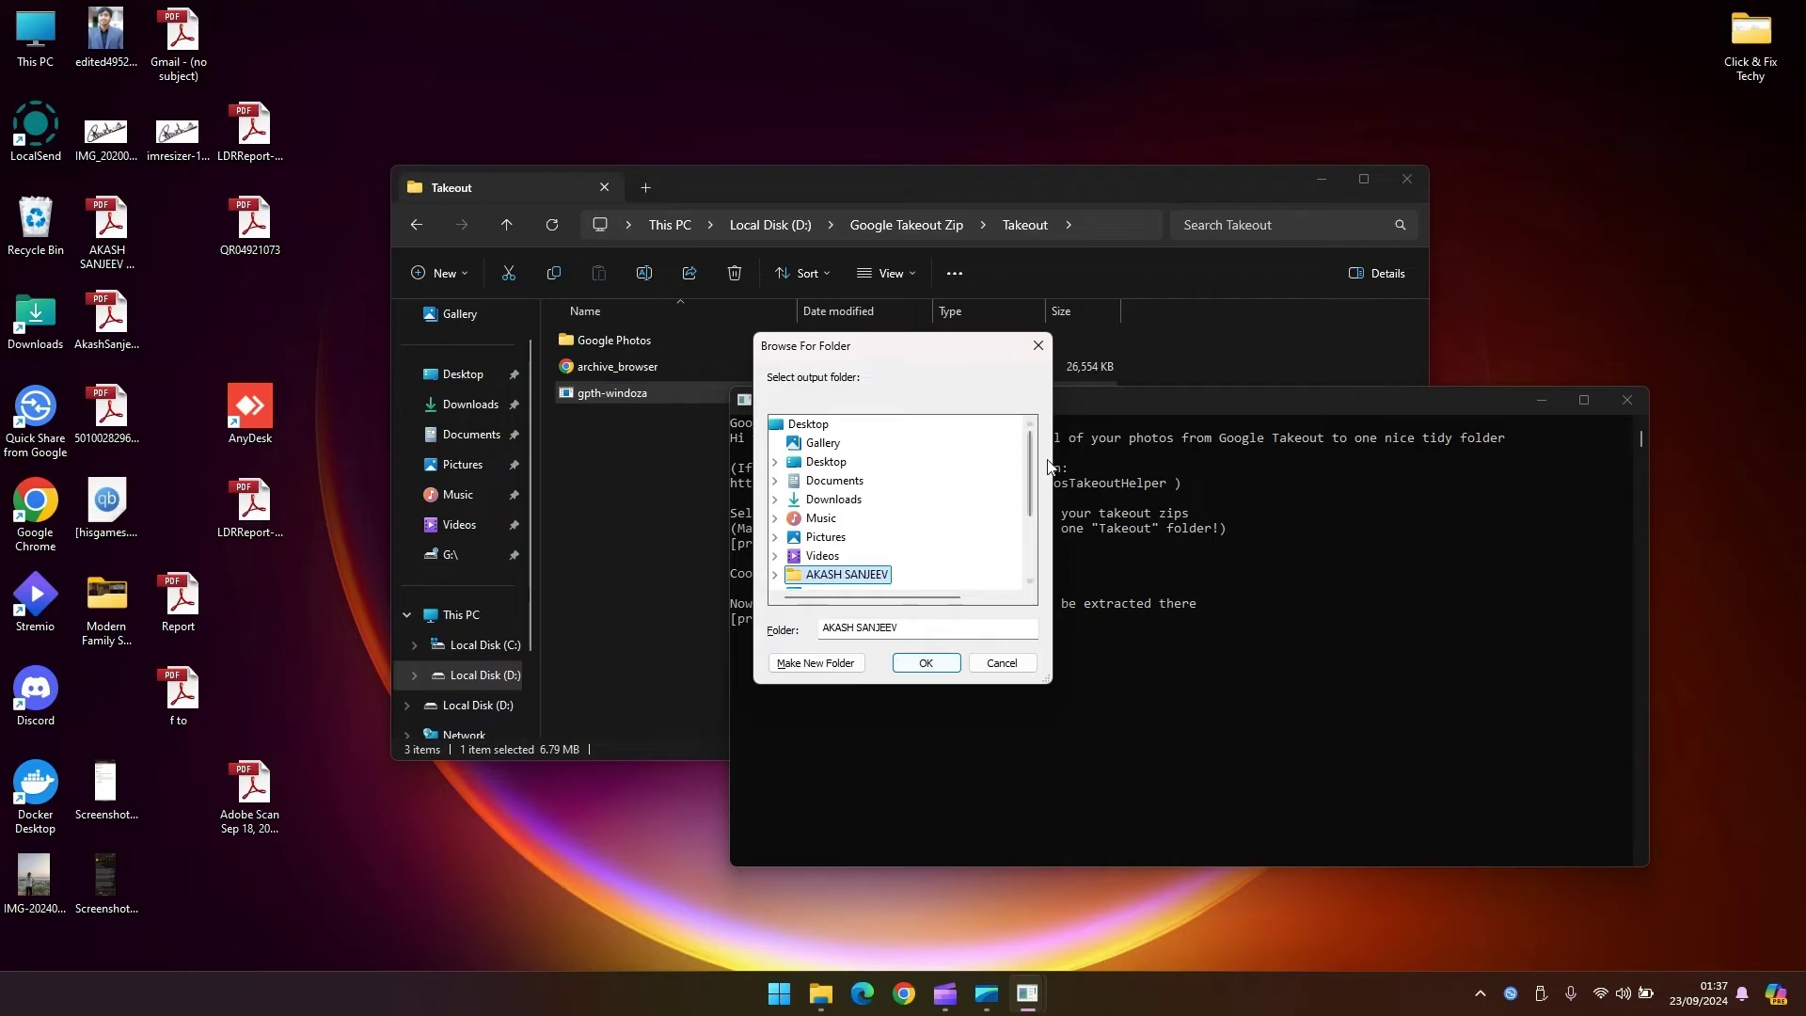
{"action": "left_click_drag", "start_coordinate": [1029, 466], "coordinate": [1029, 527]}
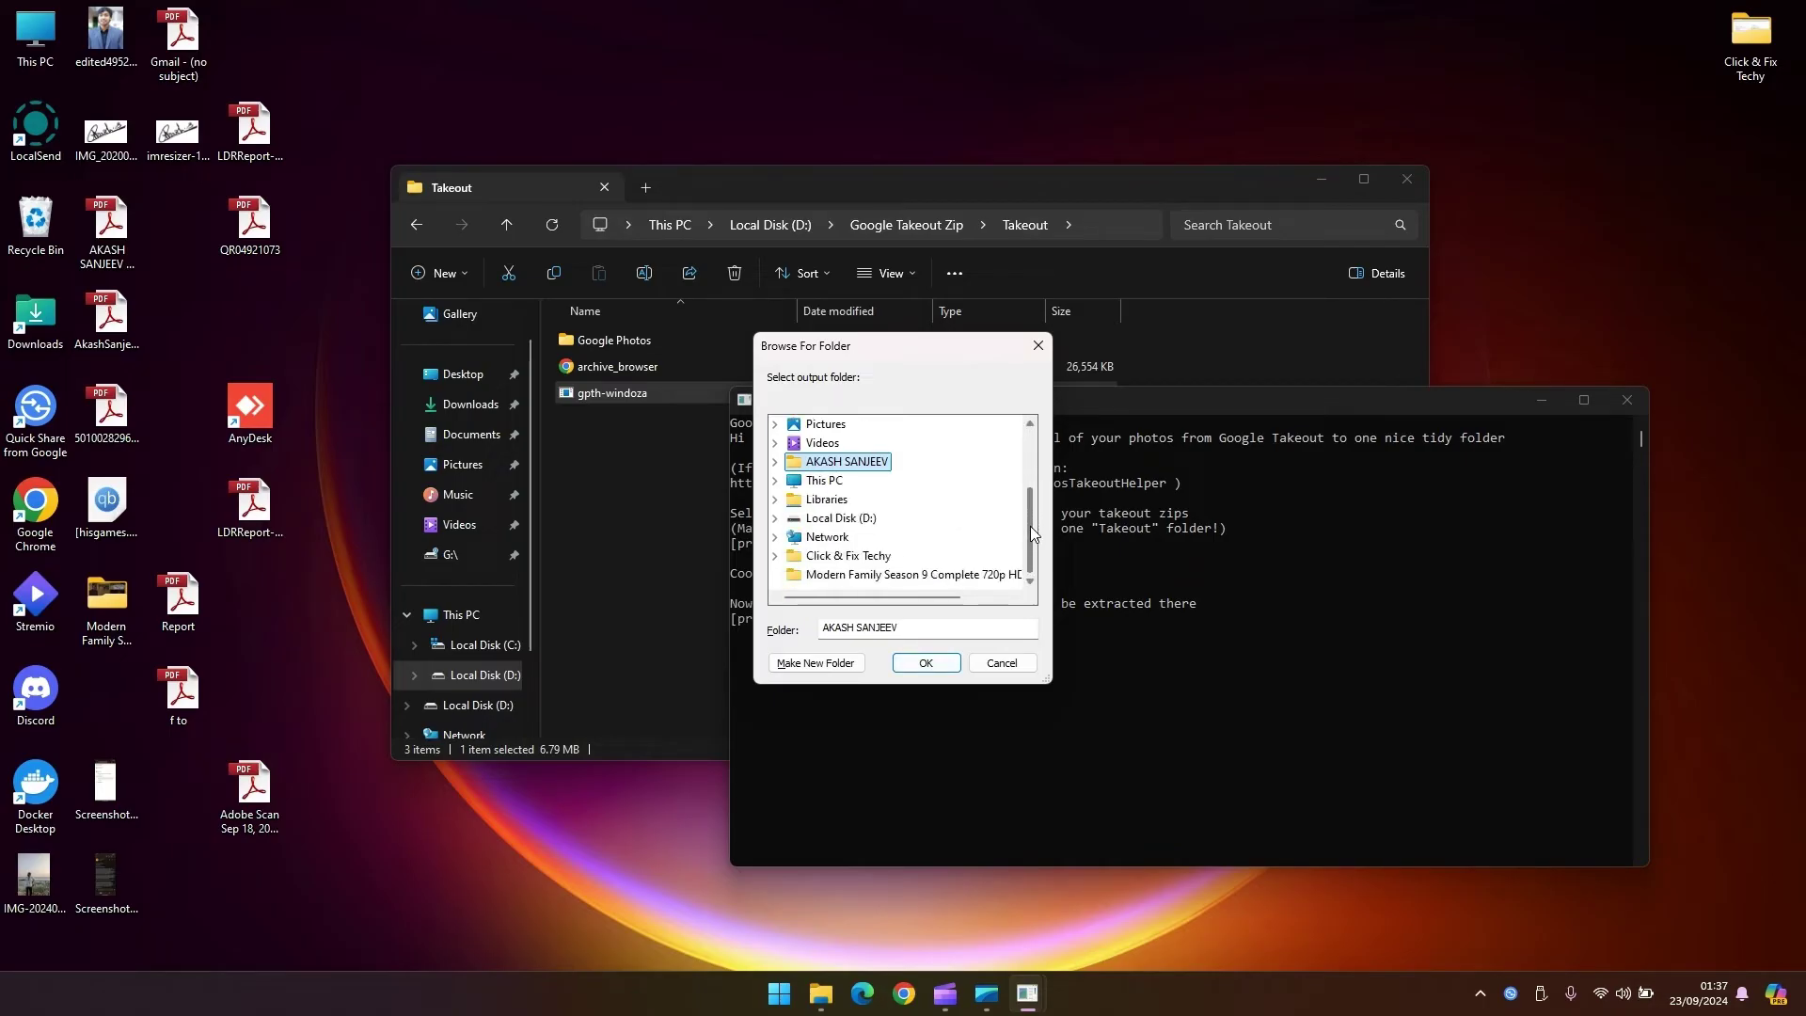
{"action": "left_click", "coordinate": [774, 517]}
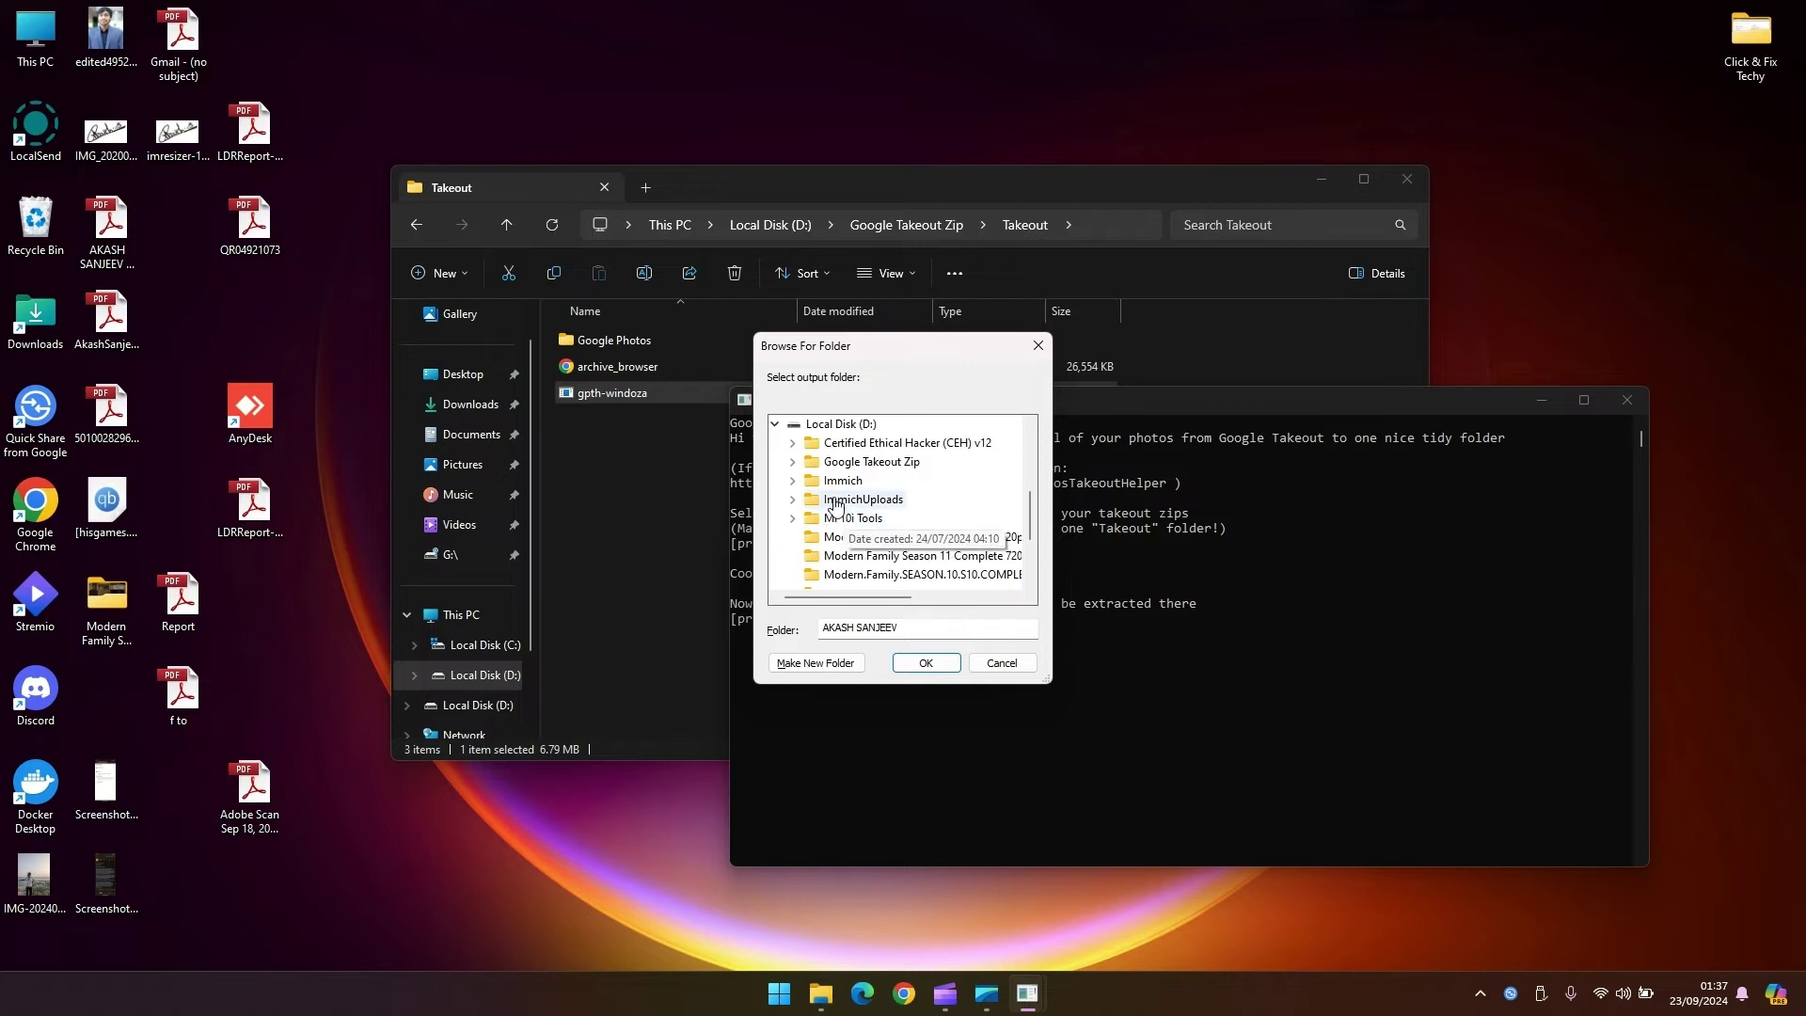
{"action": "left_click", "coordinate": [791, 462]}
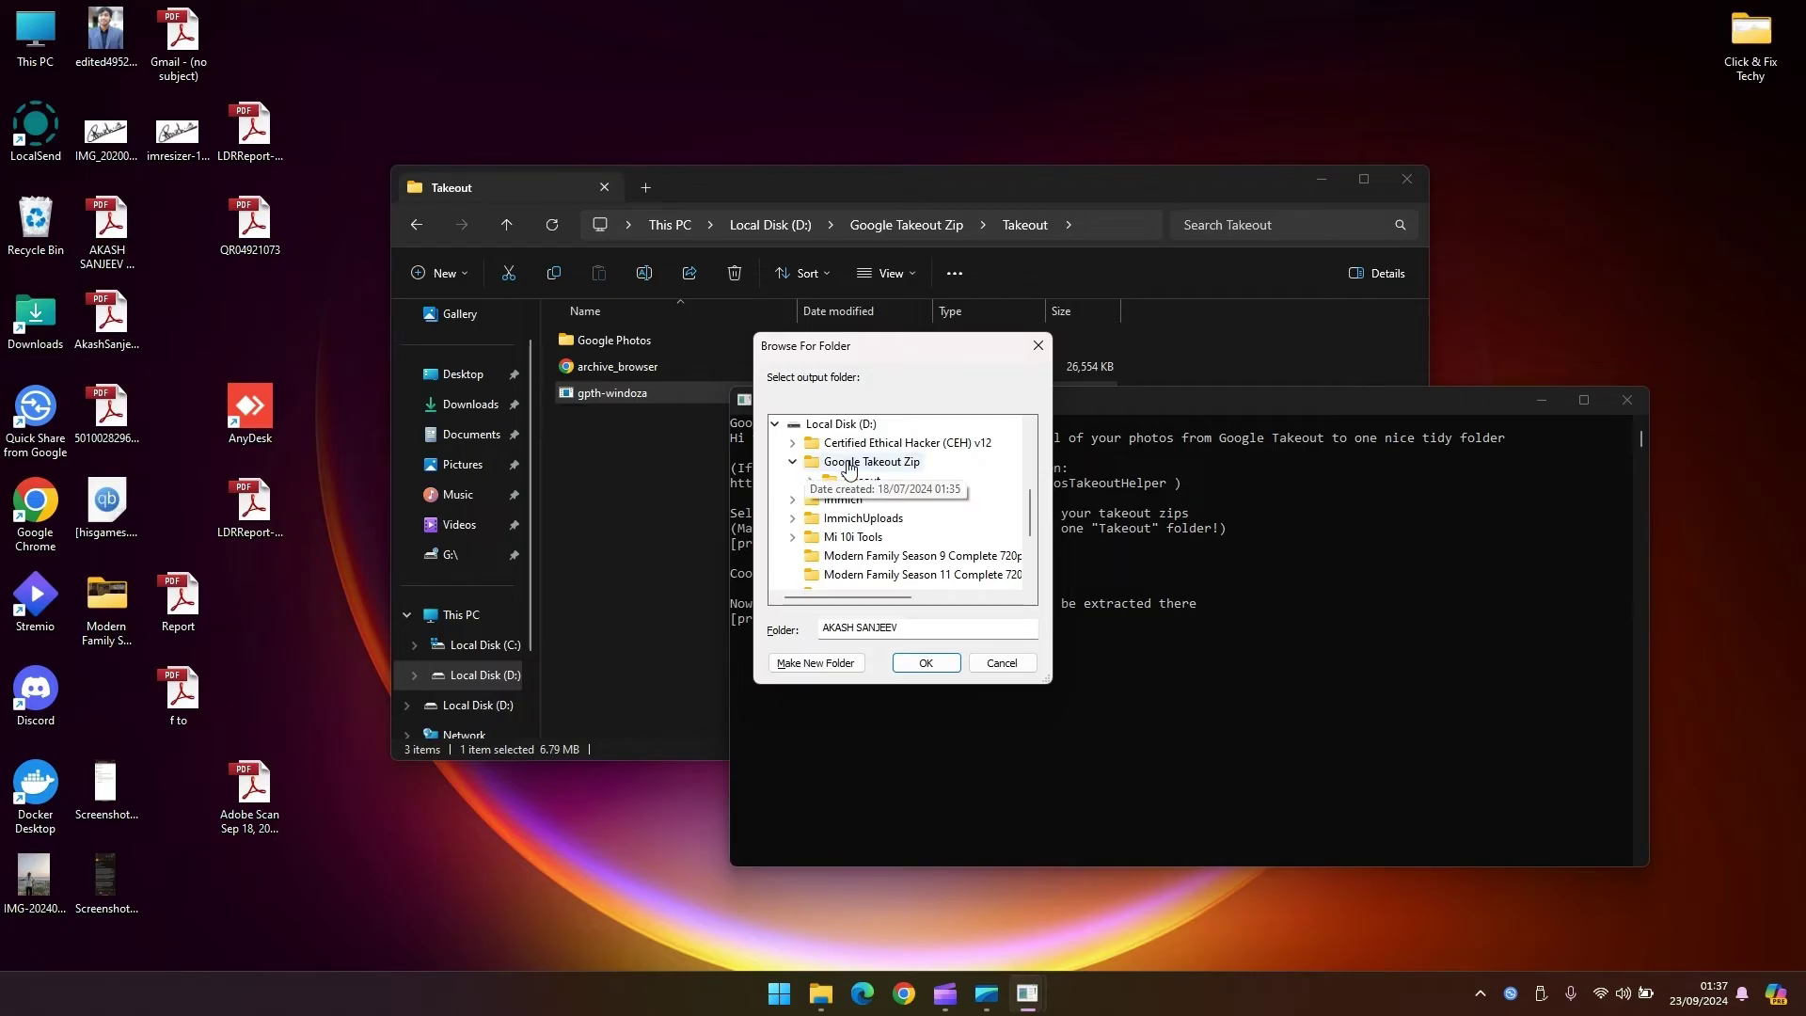
{"action": "left_click", "coordinate": [851, 662]}
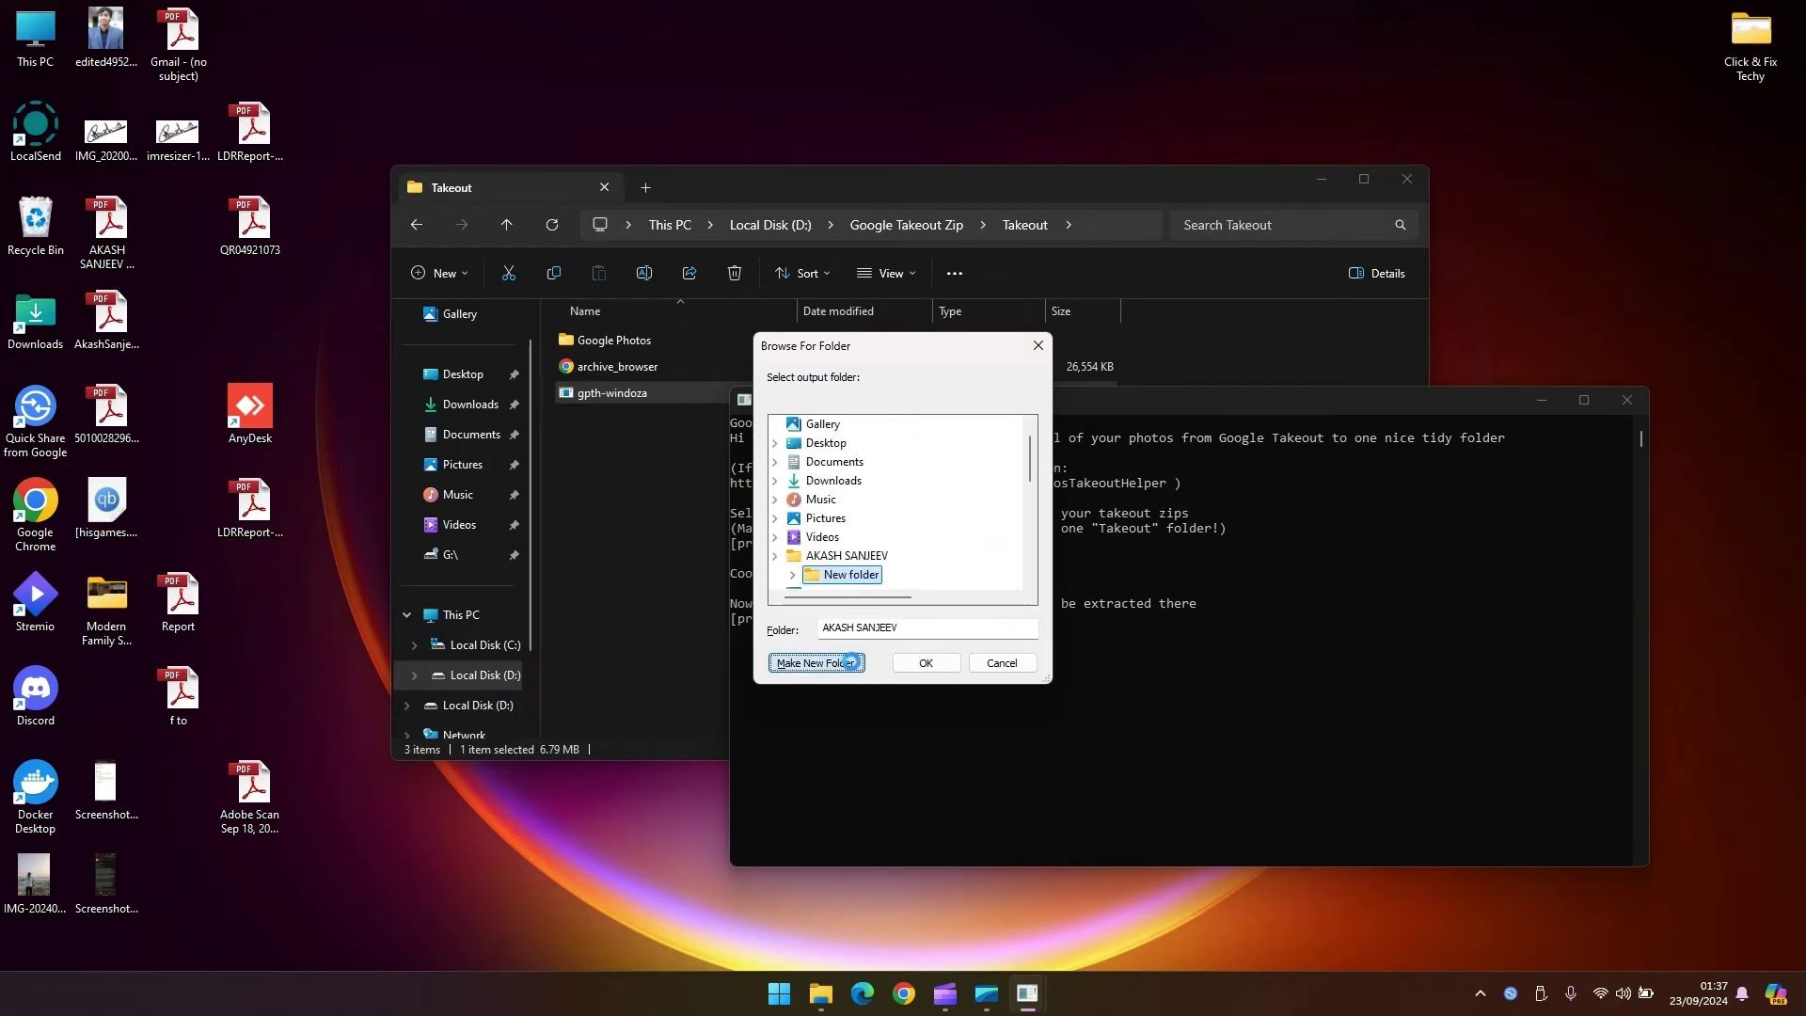
{"action": "type", "text": "Ex"}
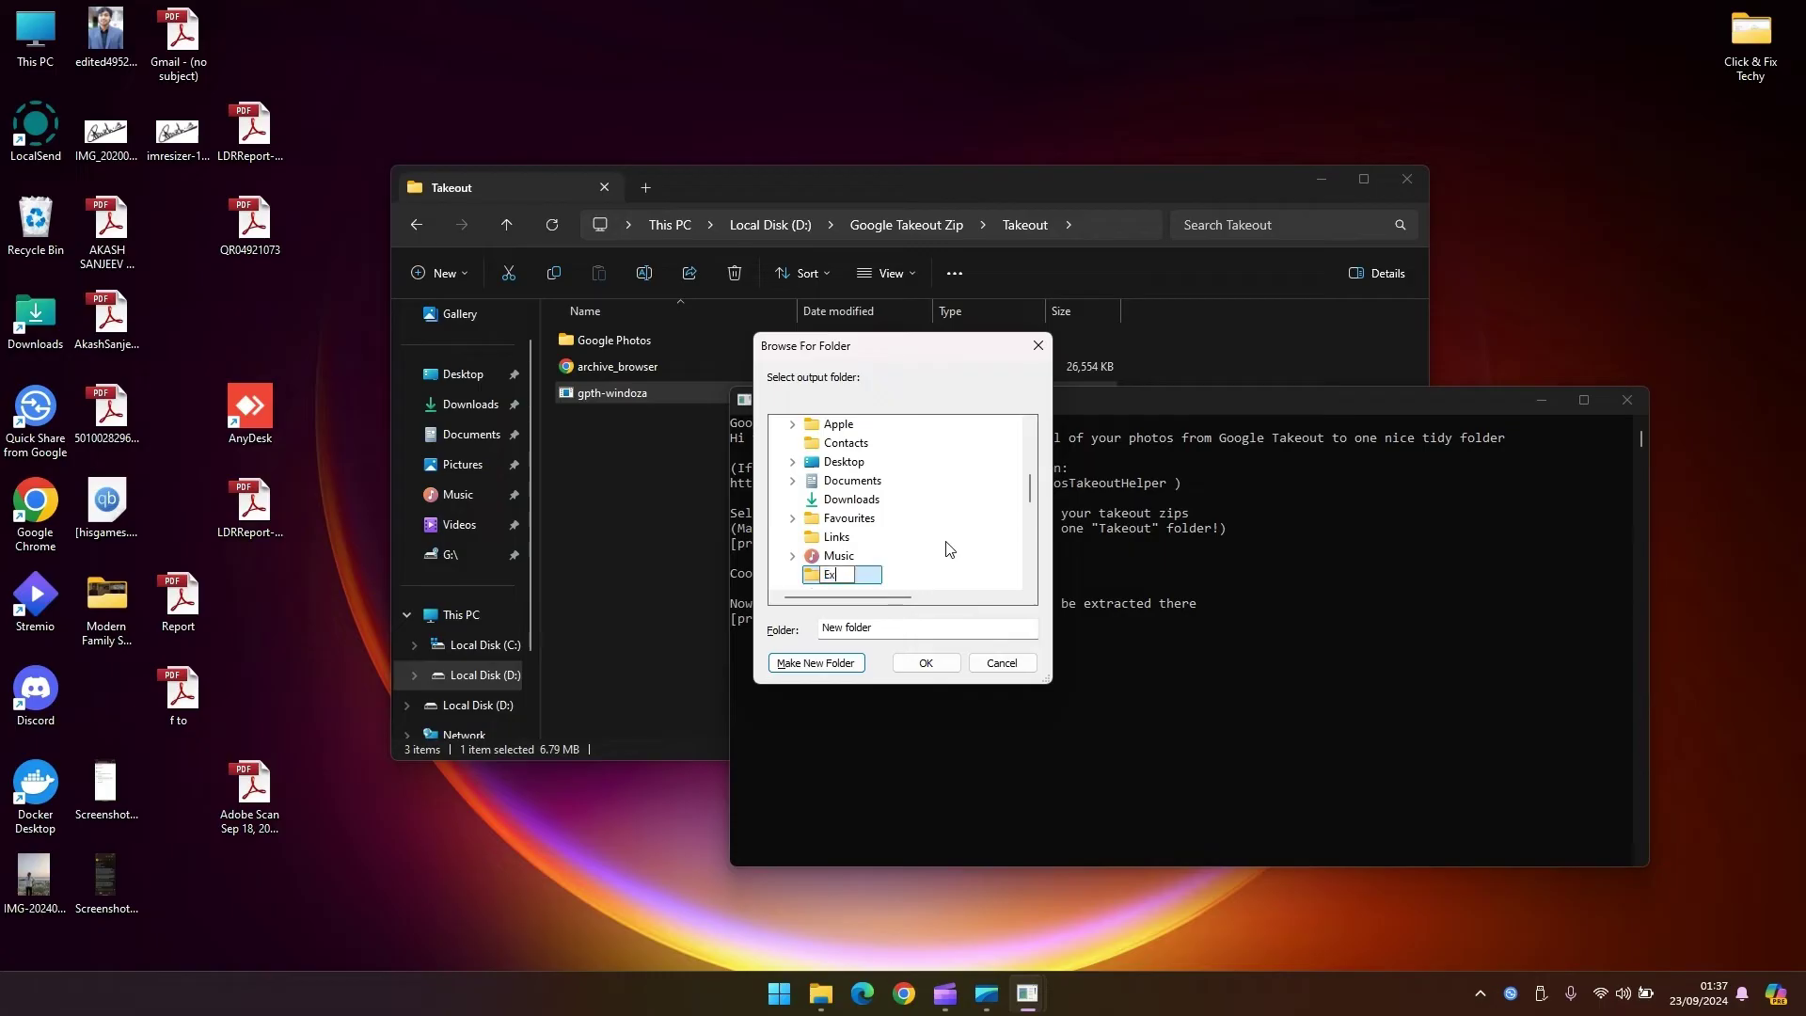
{"action": "type", "text": "tracted"}
{"action": "key", "text": "Return"}
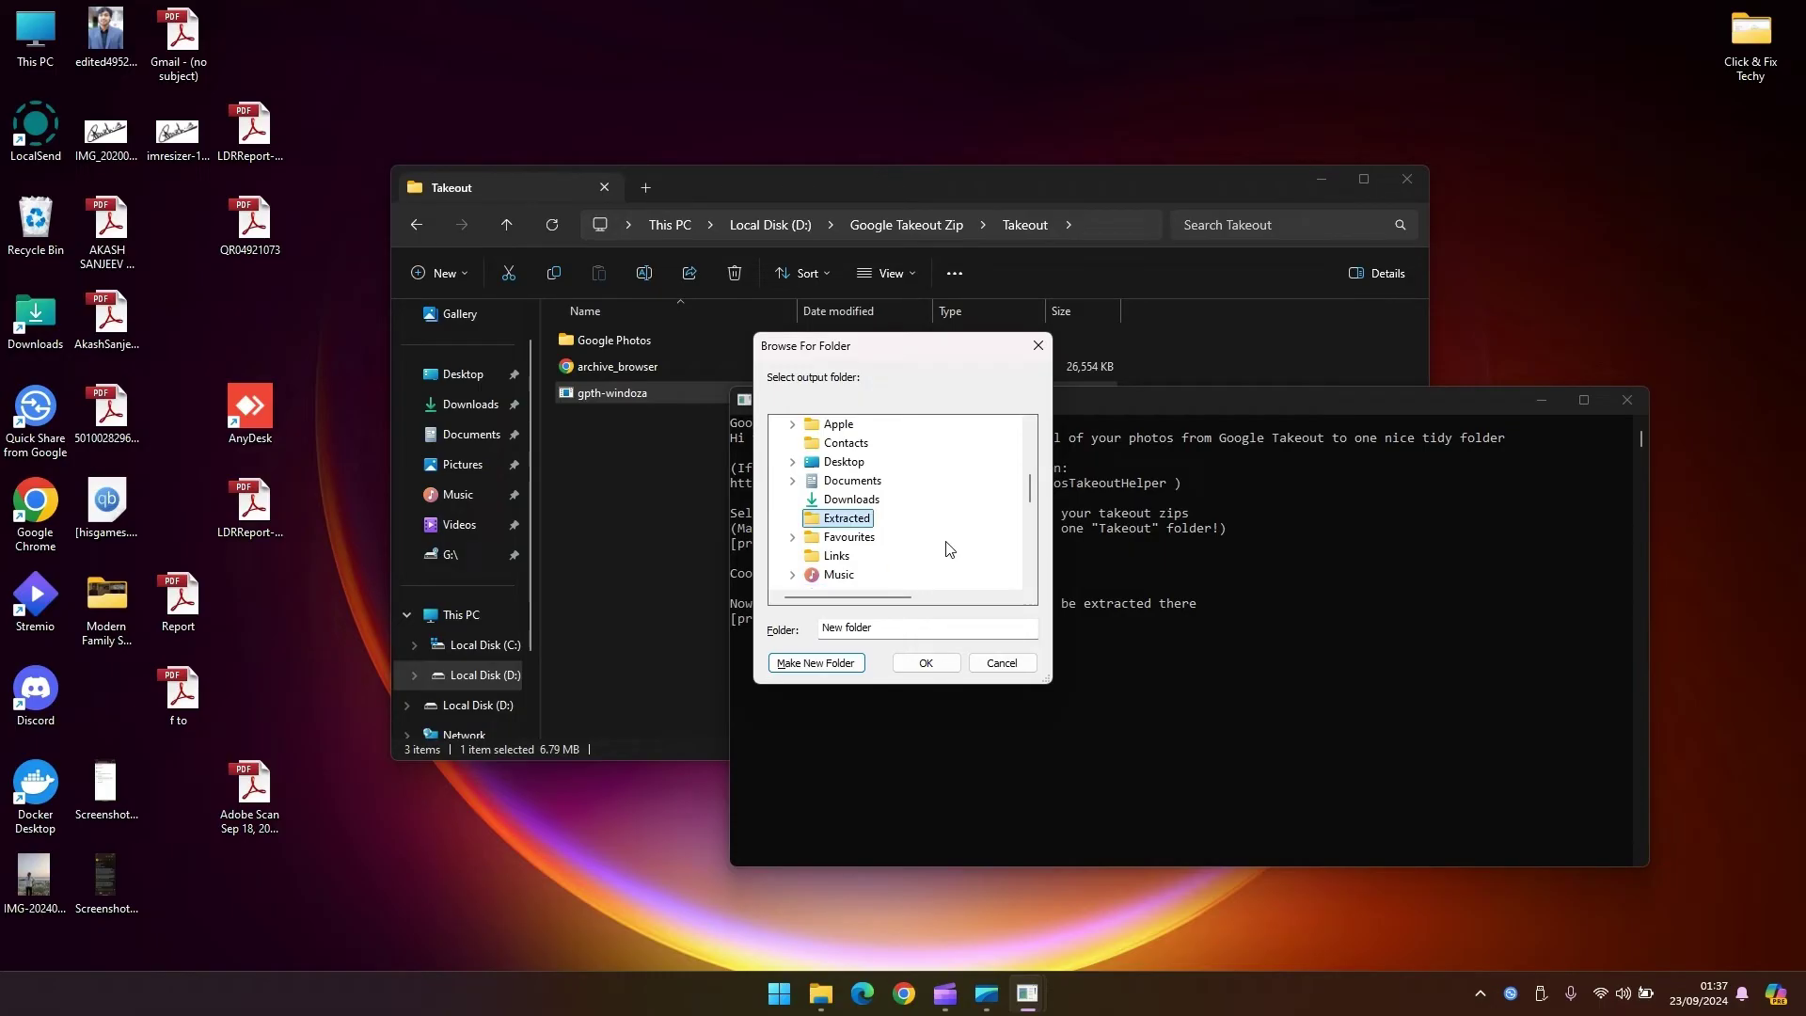
{"action": "left_click", "coordinate": [915, 663]}
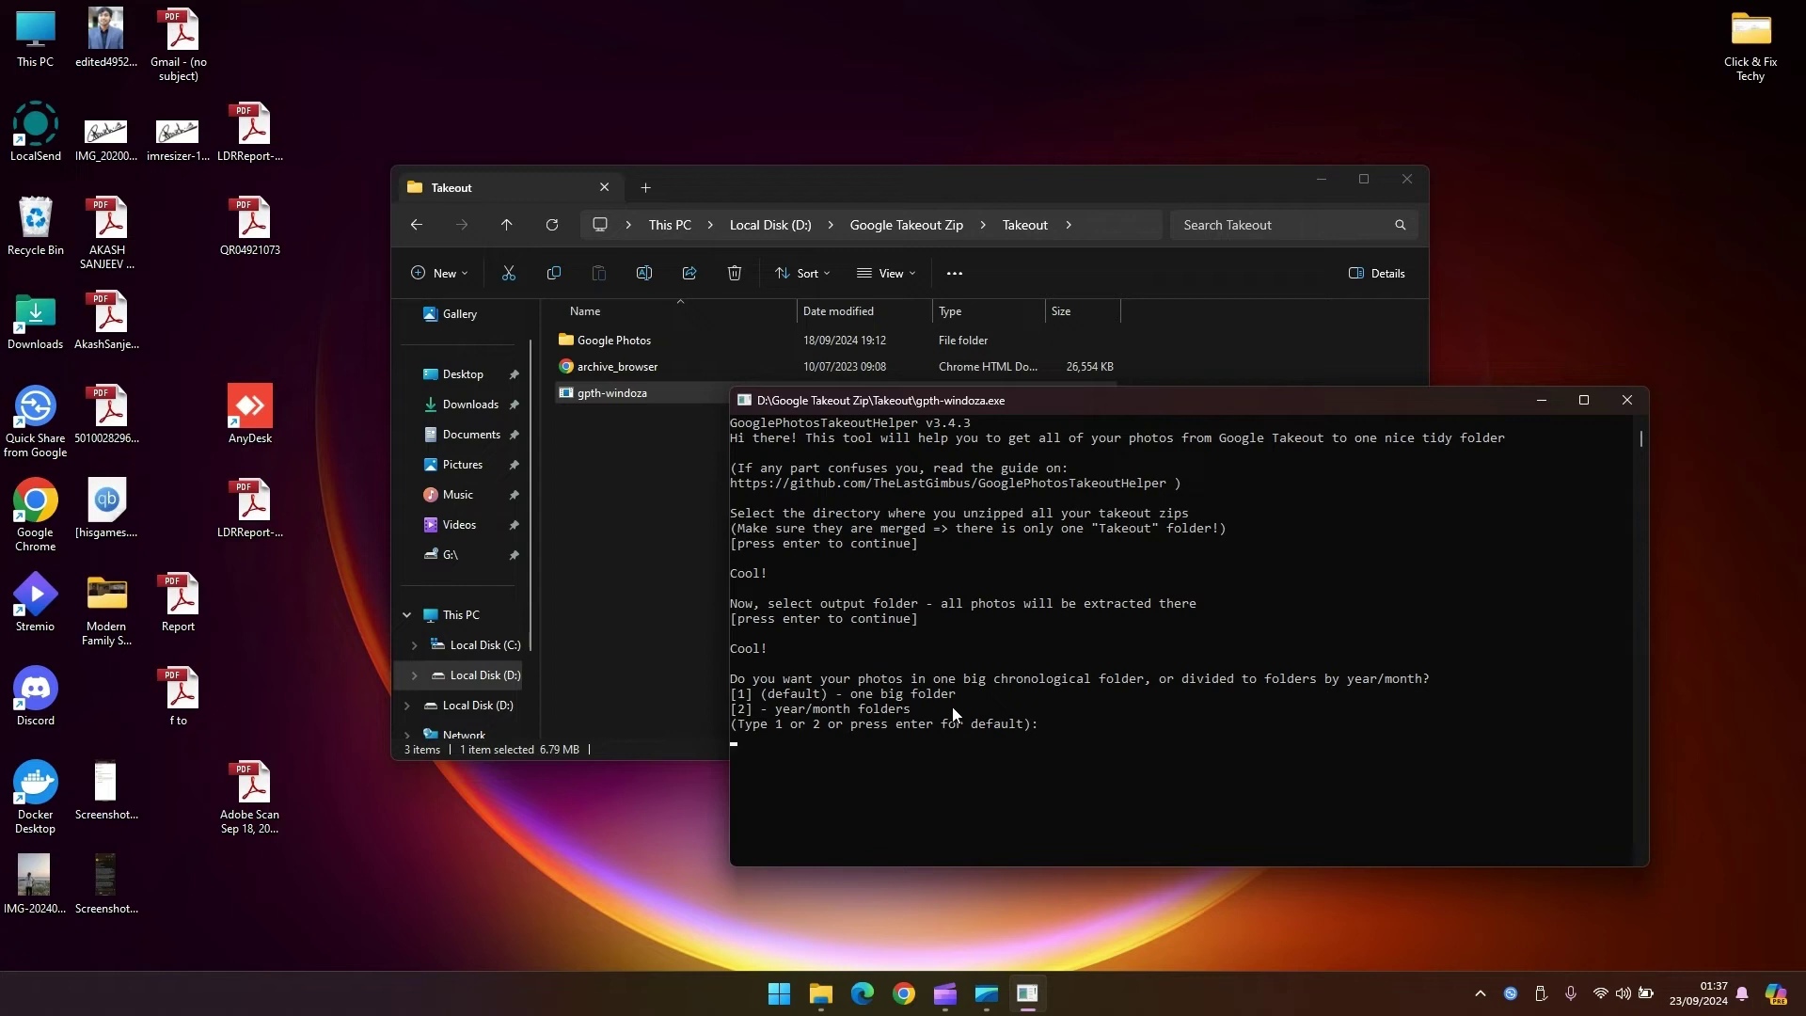
Enter 1 for one big folder and accept the album shortcut option to start processing
{"action": "type", "text": "1"}
{"action": "key", "text": "Return"}
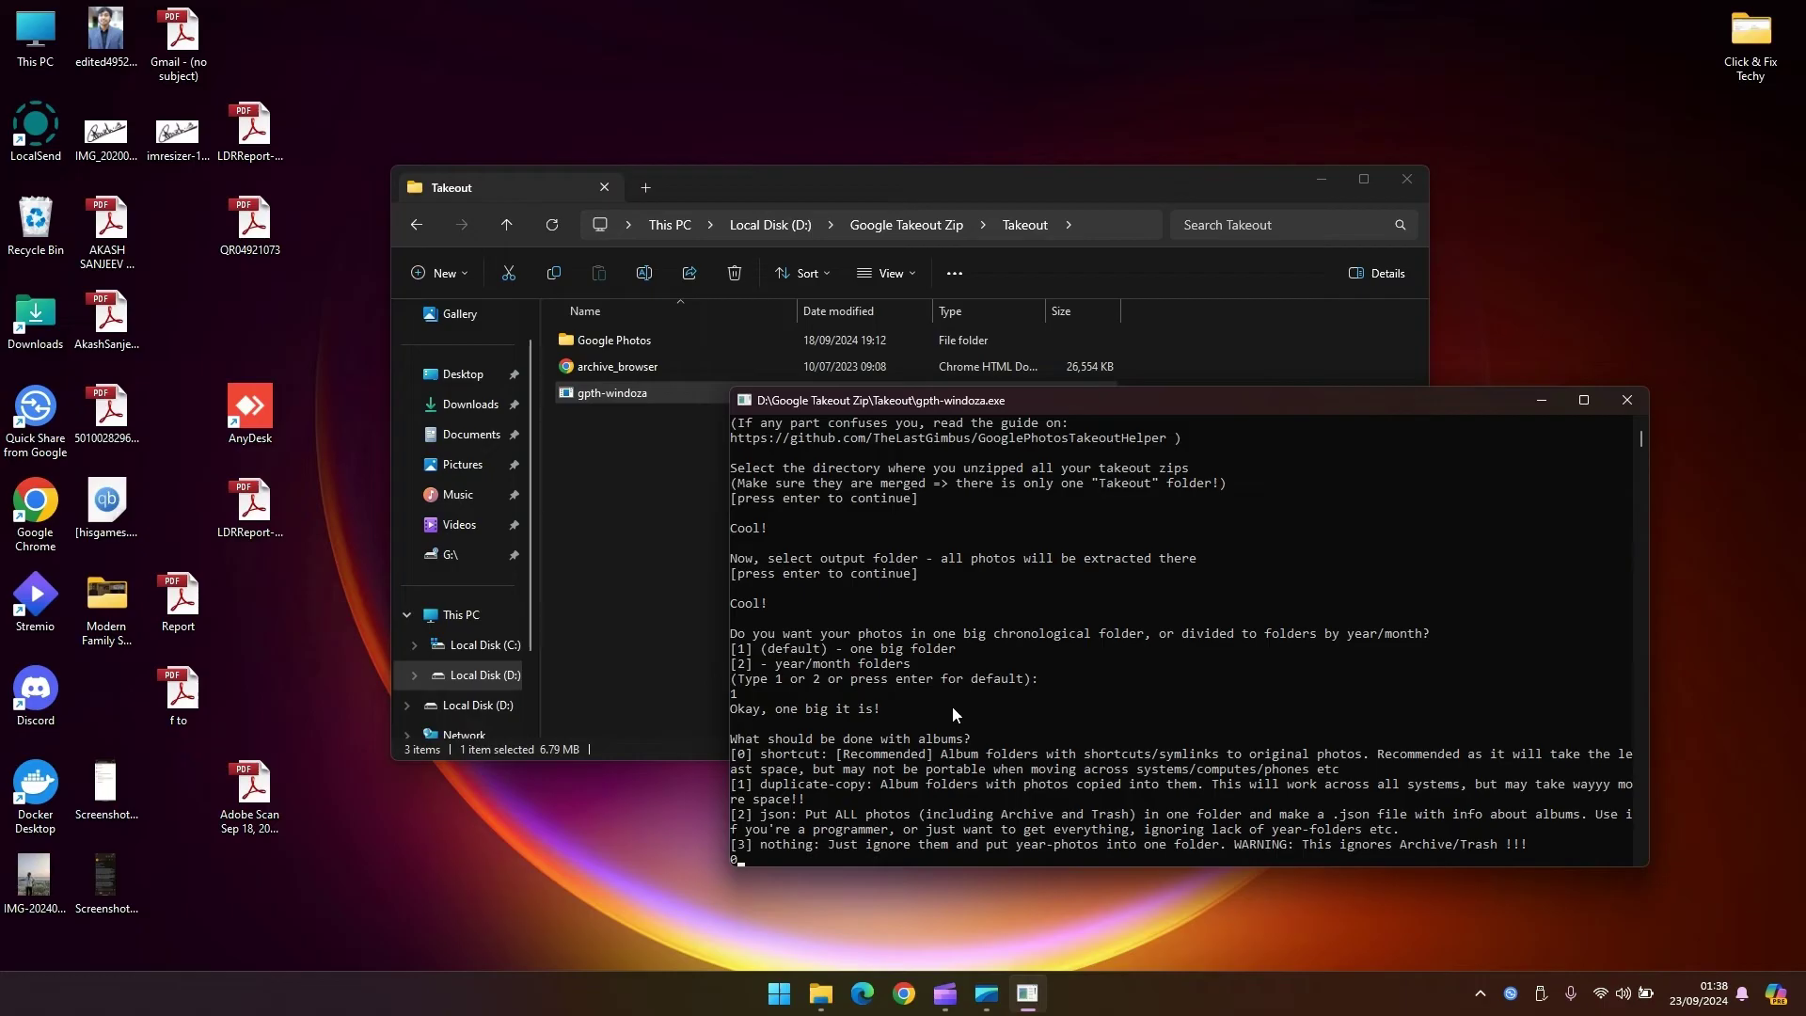
{"action": "key", "text": "Return"}
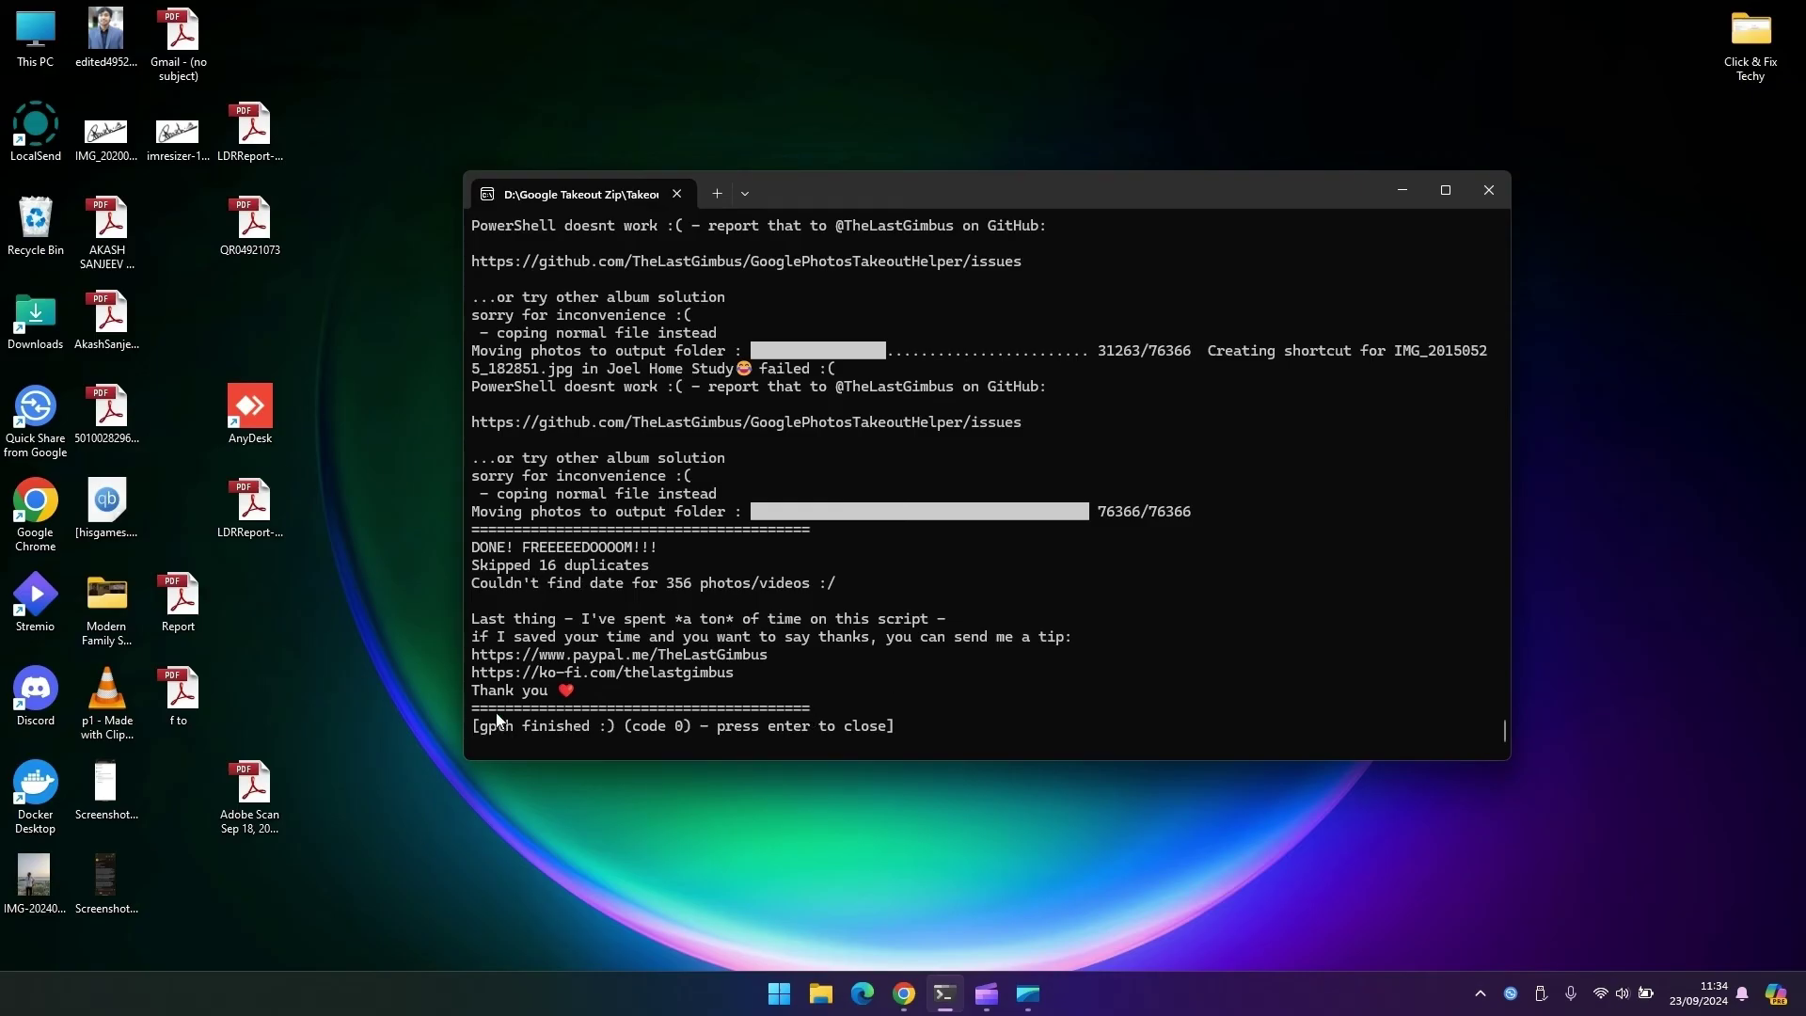
Close the finished console and open D:\ext to scroll through its output folders
{"action": "left_click", "coordinate": [1493, 196]}
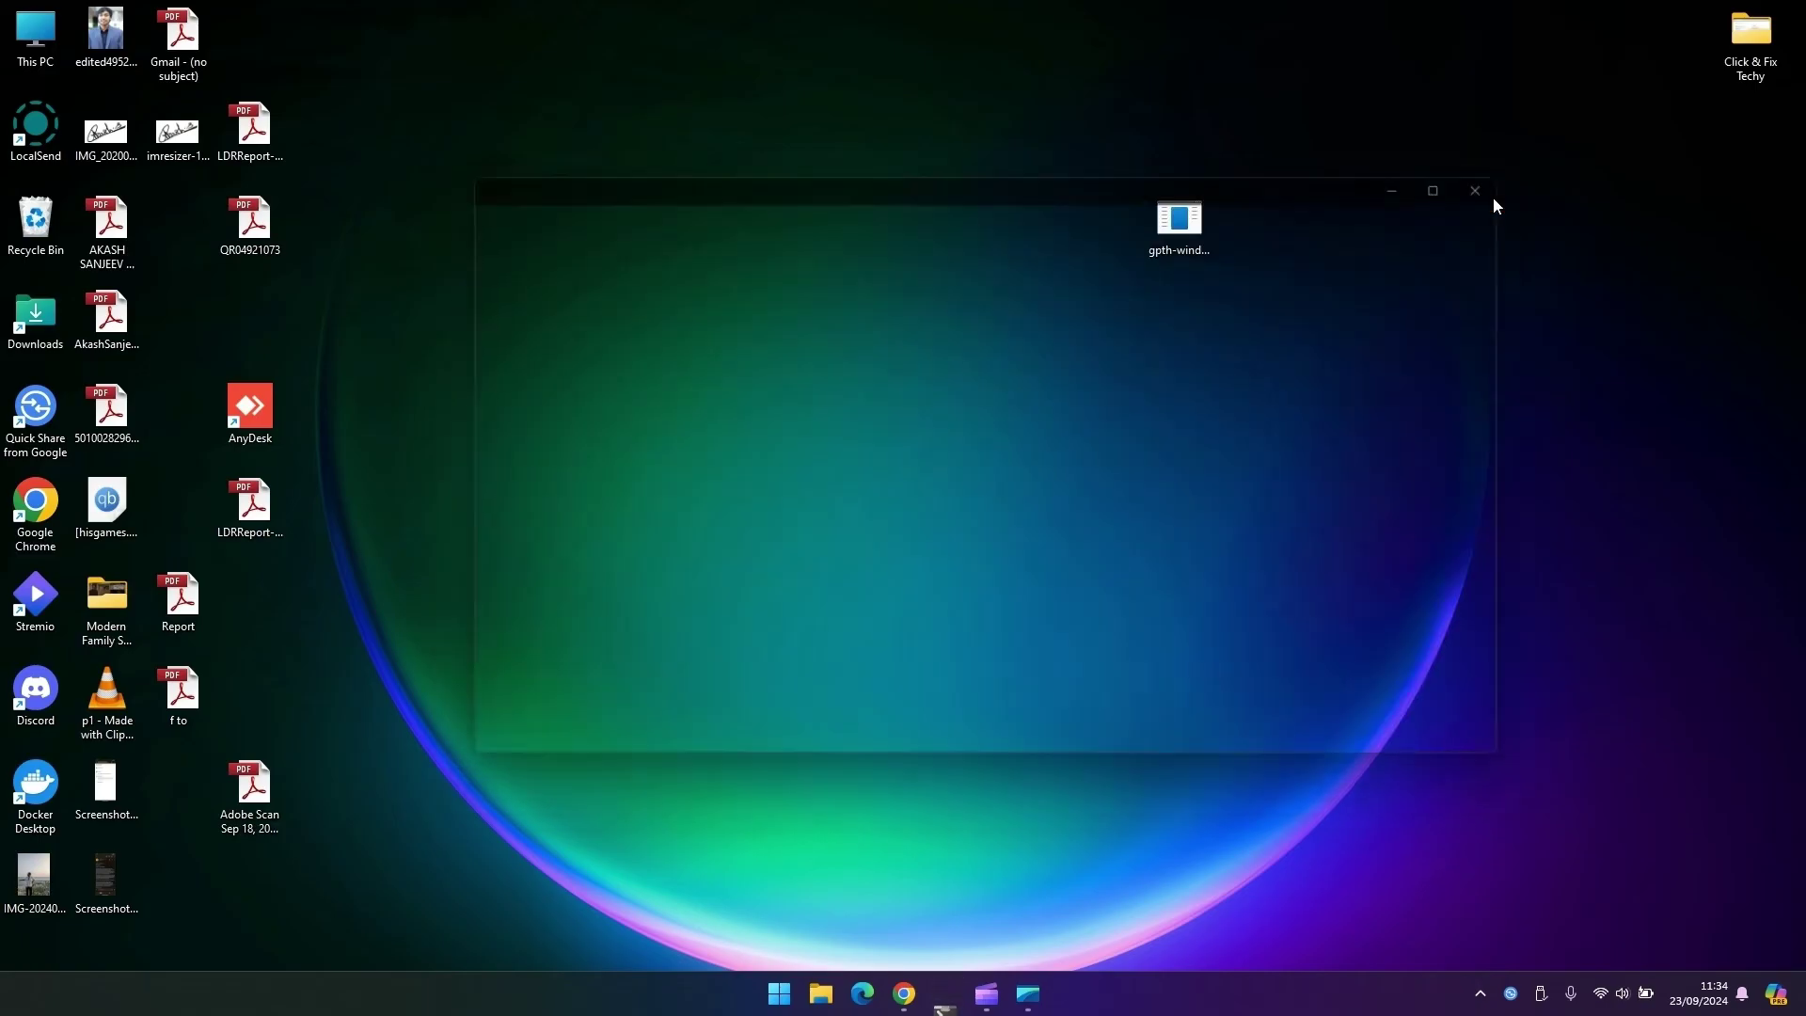
{"action": "double_click", "coordinate": [36, 36]}
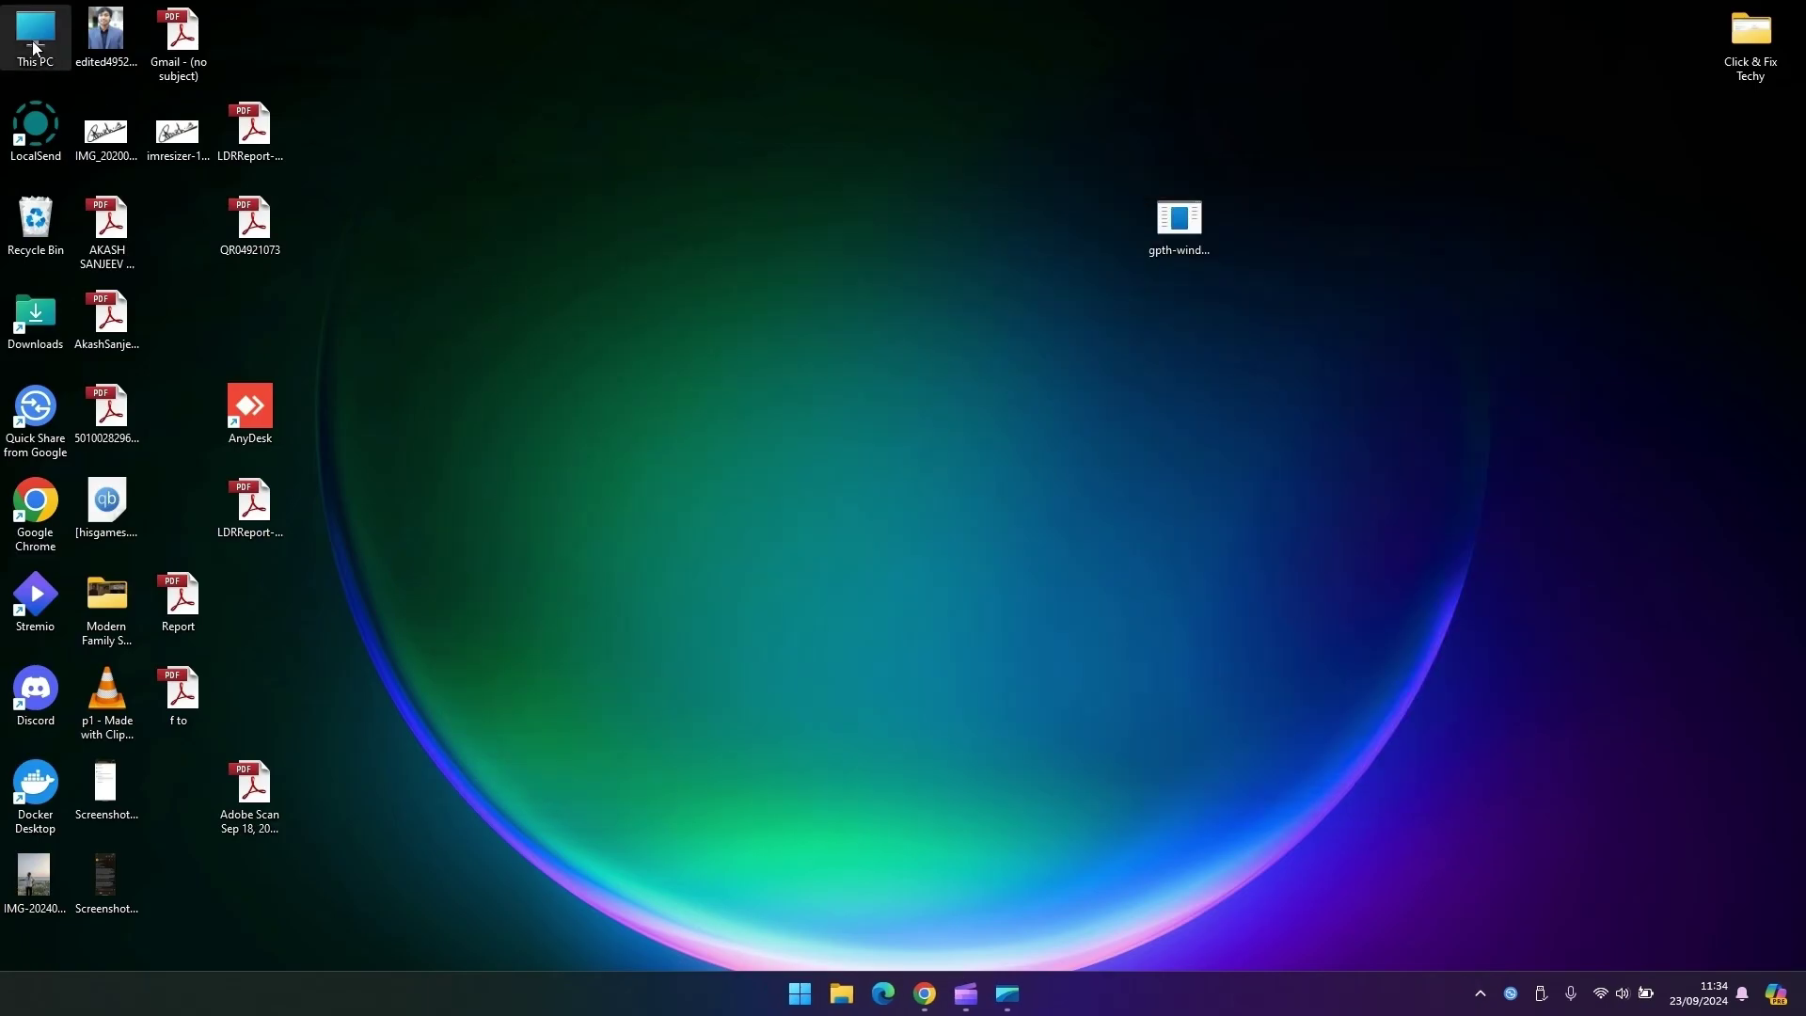
{"action": "left_click", "coordinate": [898, 367]}
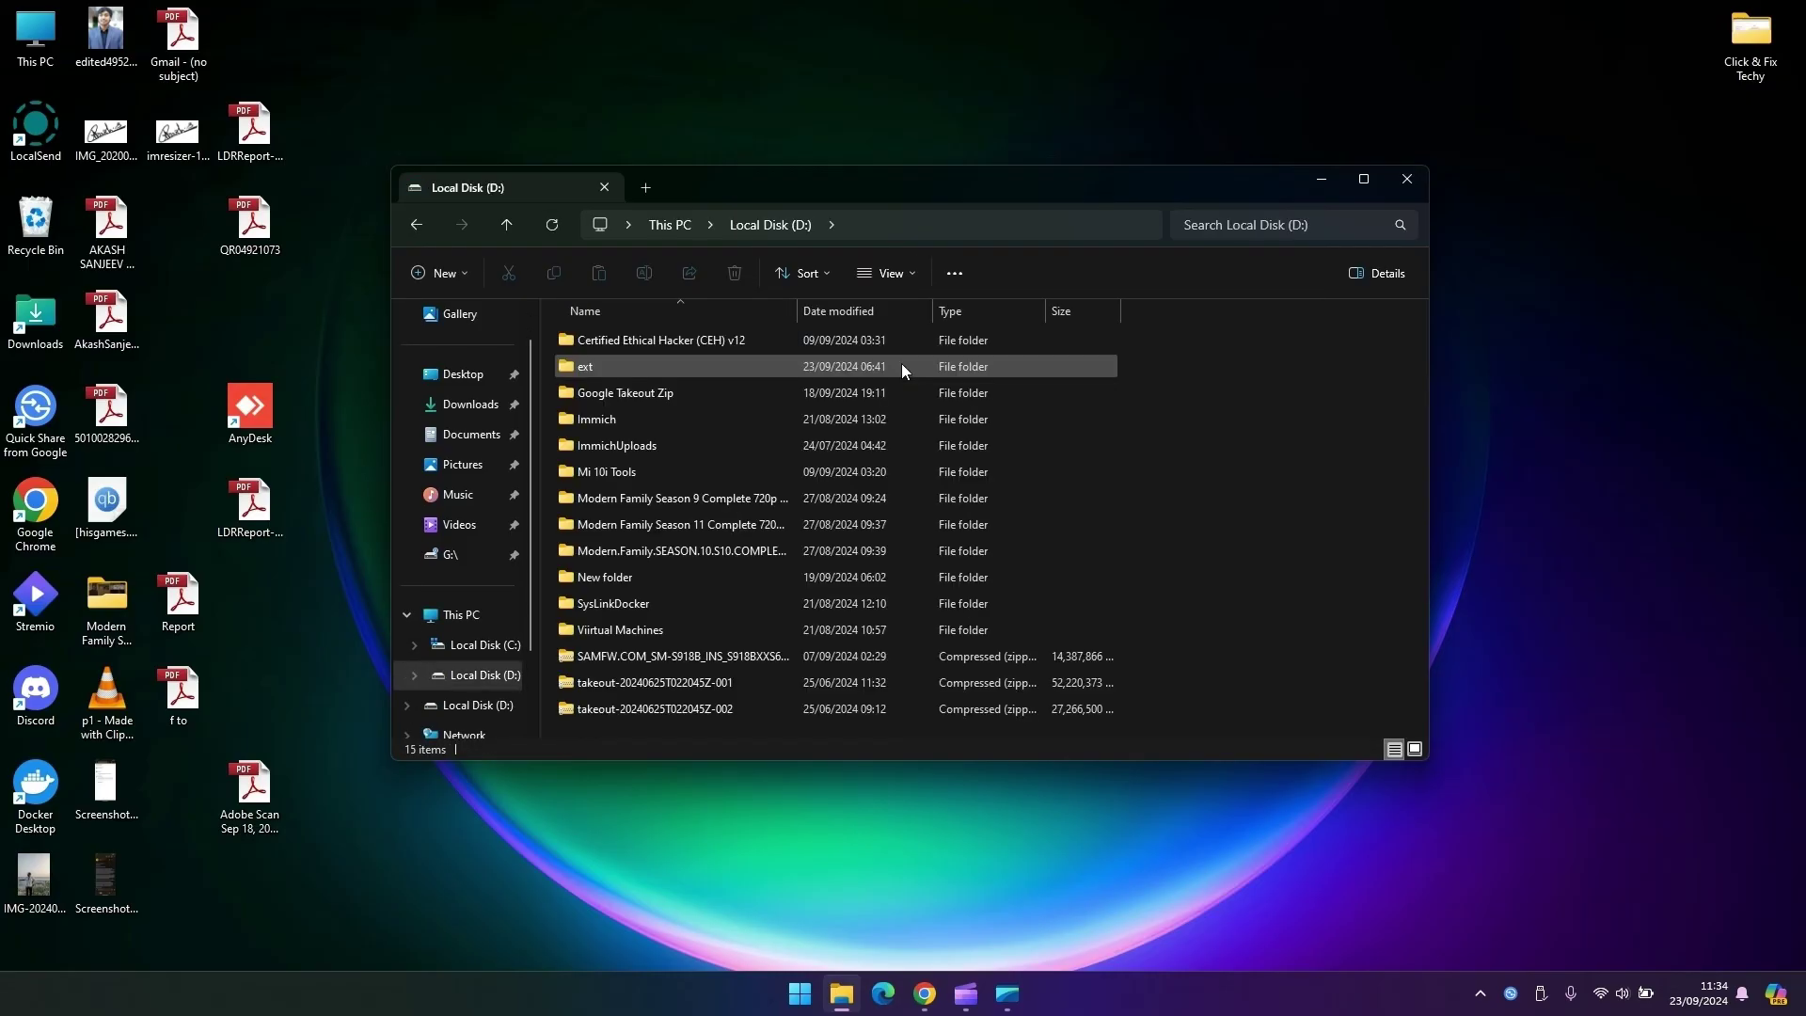
{"action": "double_click", "coordinate": [566, 372]}
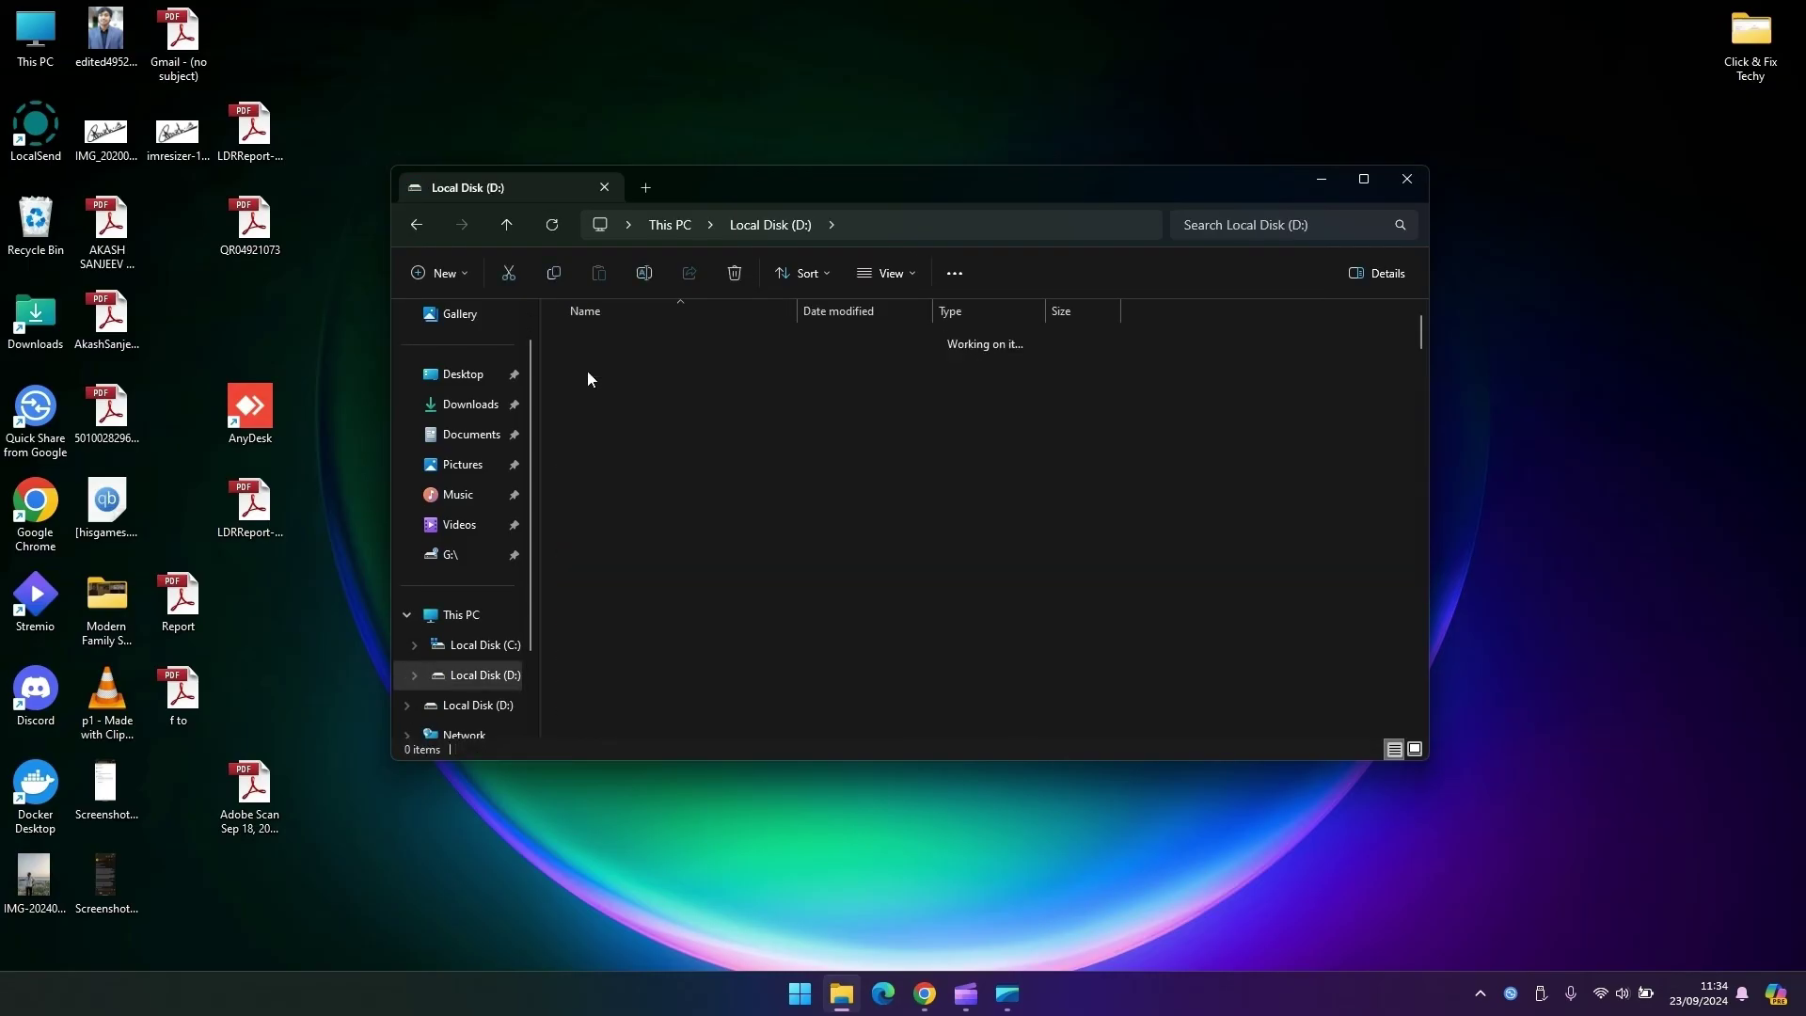
{"action": "scroll", "coordinate": [1062, 562], "scroll_direction": "down", "scroll_amount": 12}
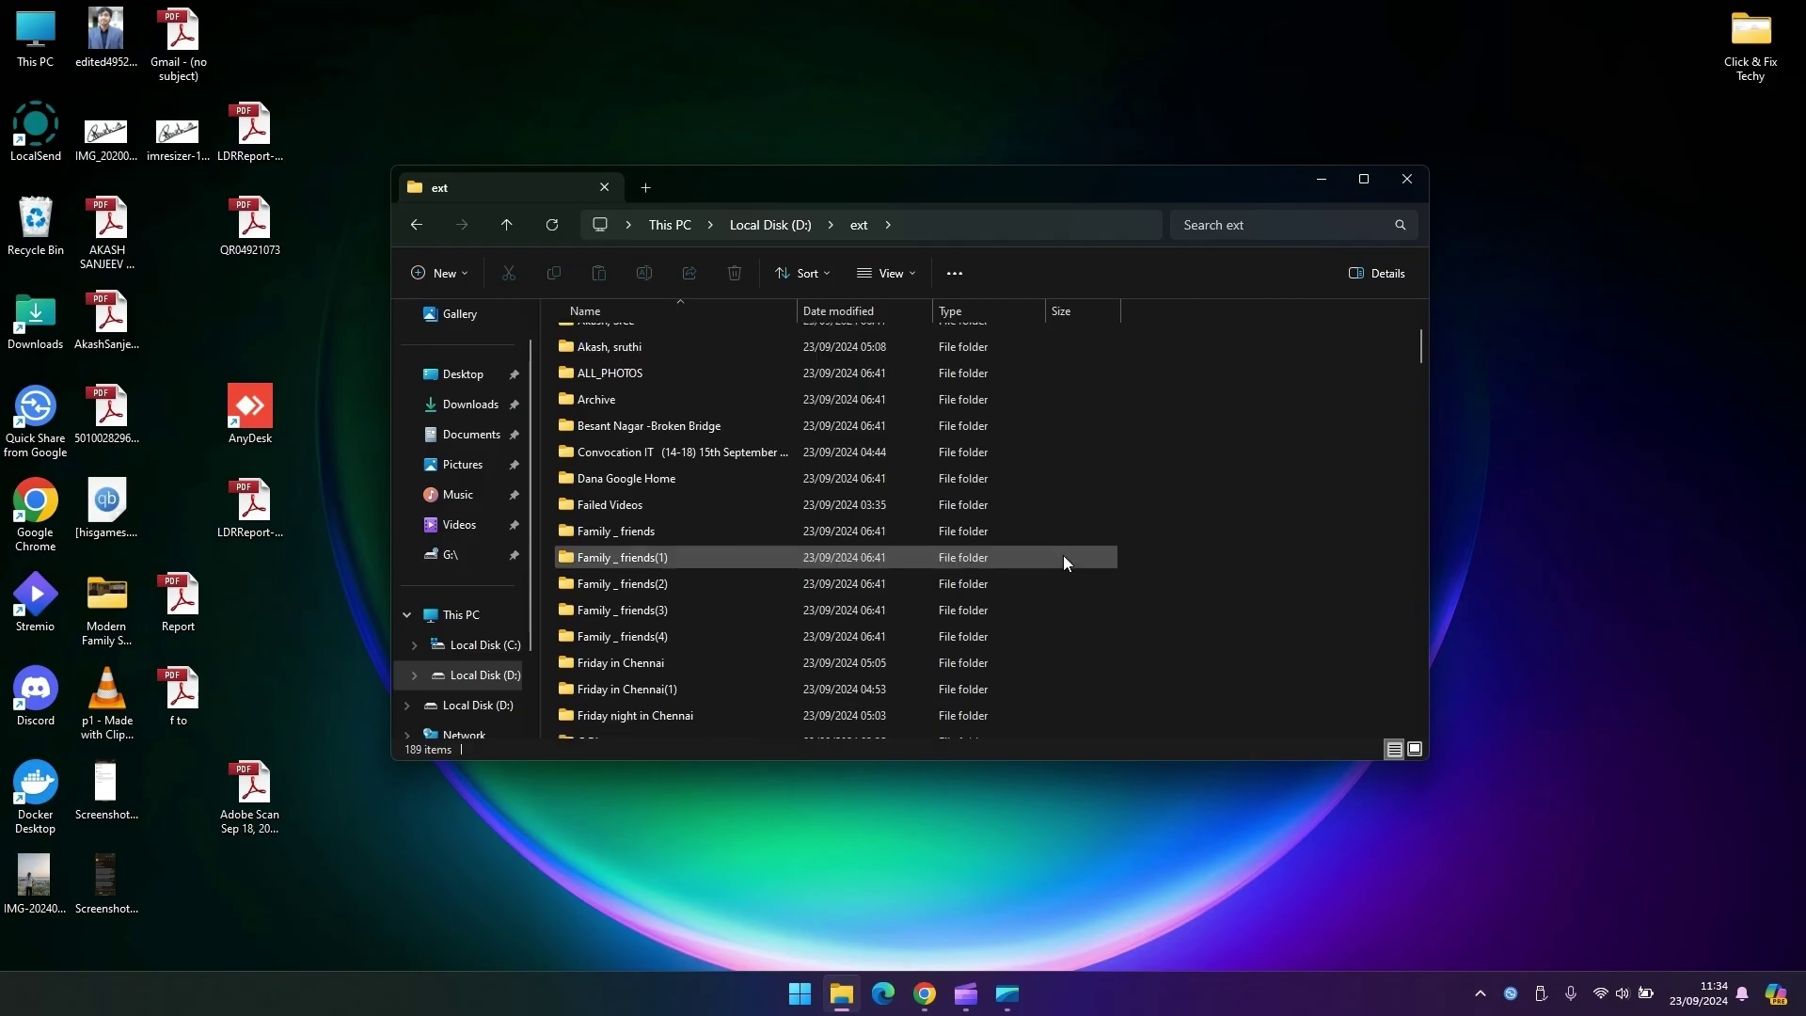
{"action": "scroll", "coordinate": [1062, 562], "scroll_direction": "down", "scroll_amount": 15}
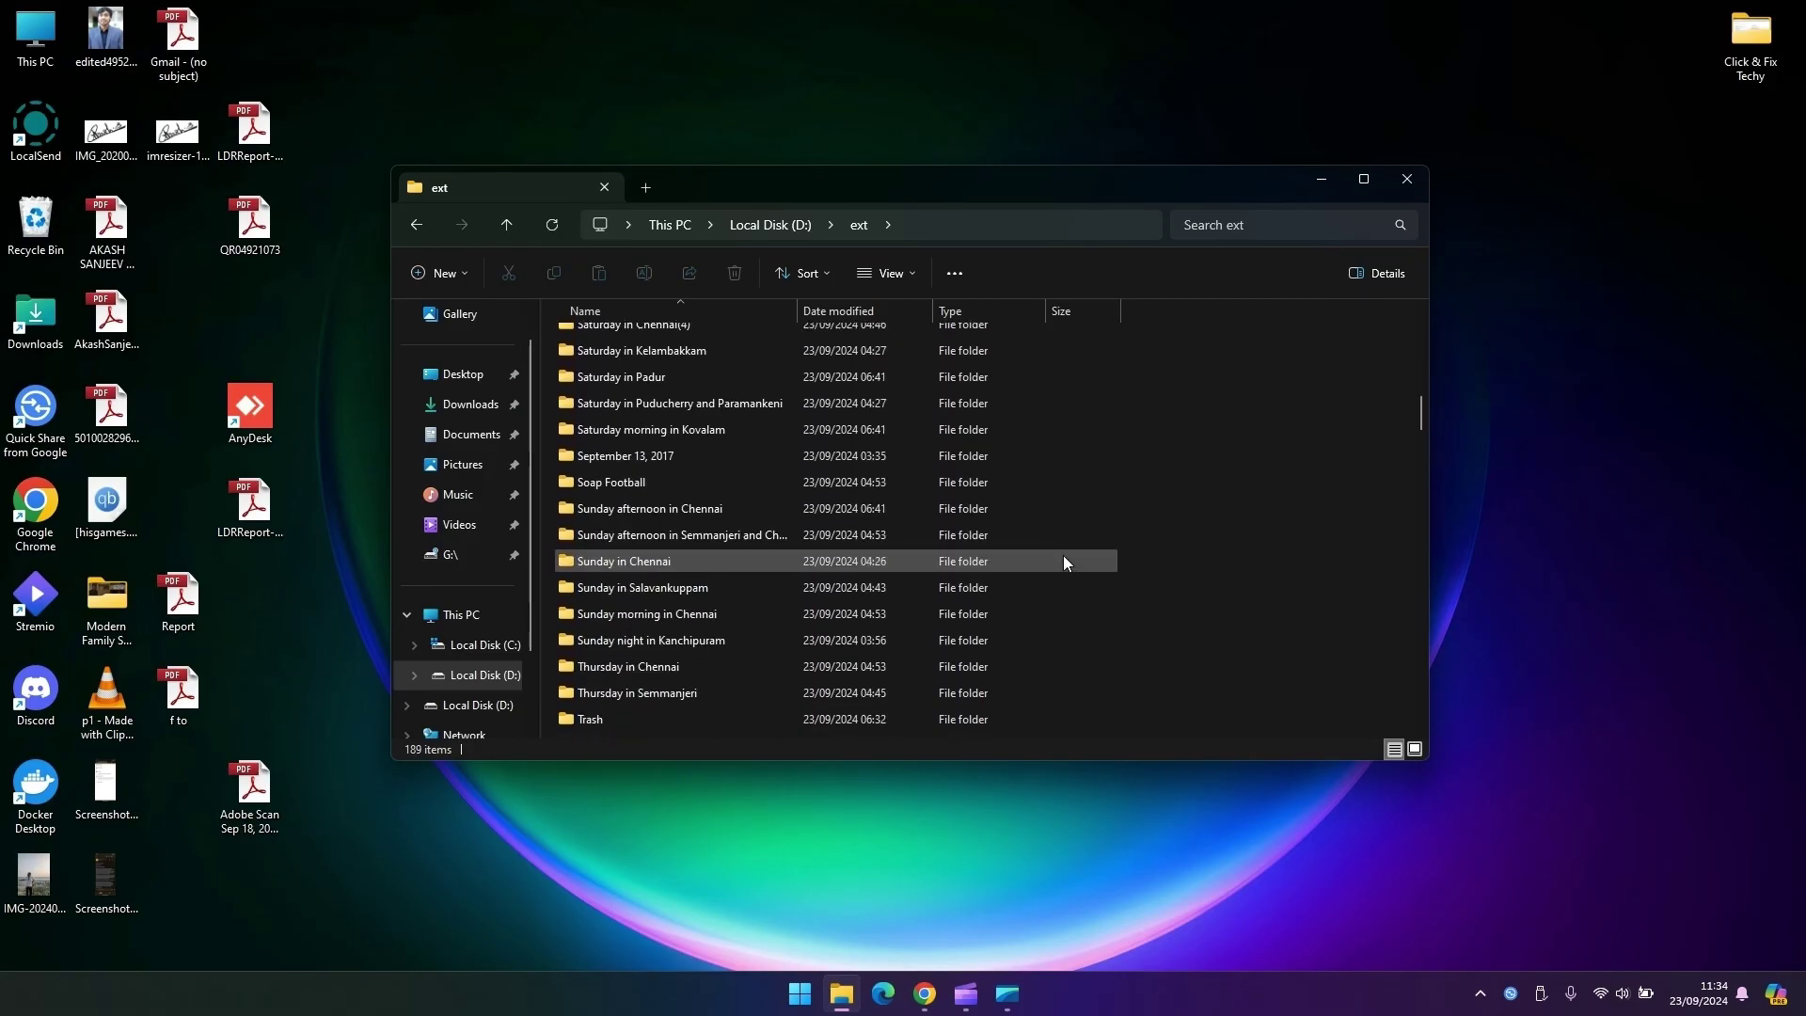
{"action": "scroll", "coordinate": [1062, 562], "scroll_direction": "down", "scroll_amount": 20}
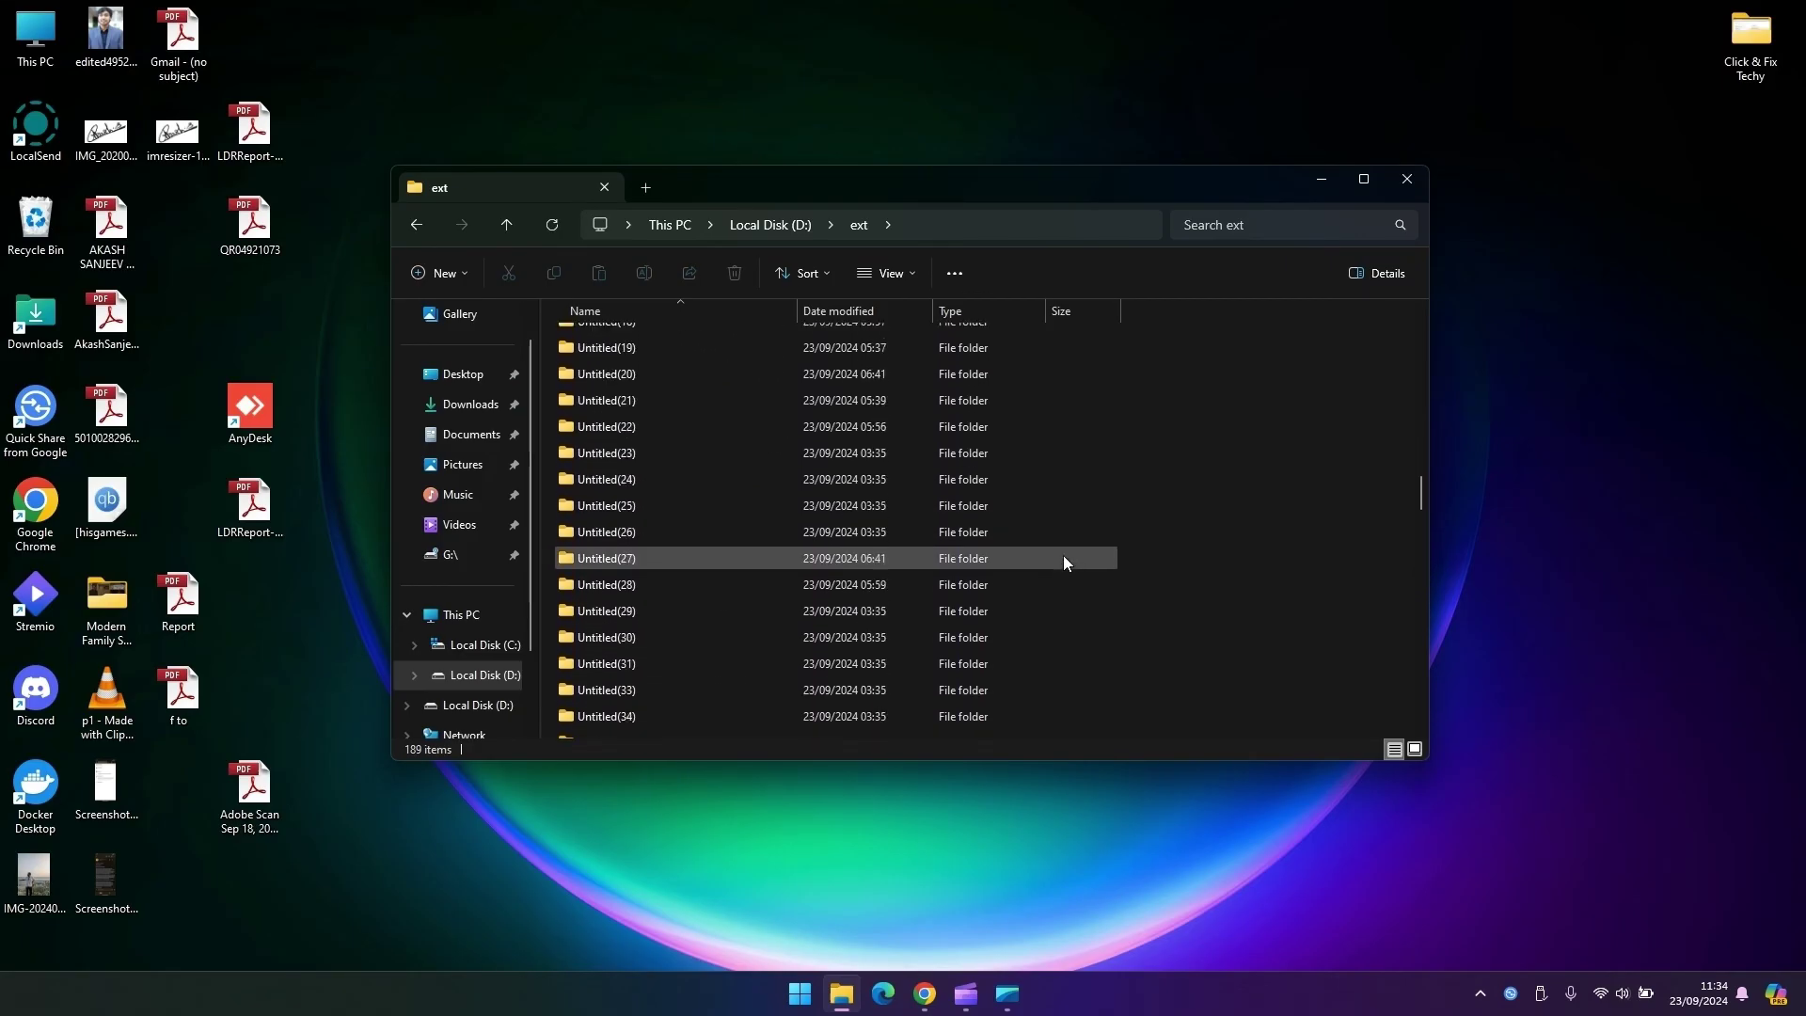
{"action": "scroll", "coordinate": [1063, 562], "scroll_direction": "up", "scroll_amount": 13}
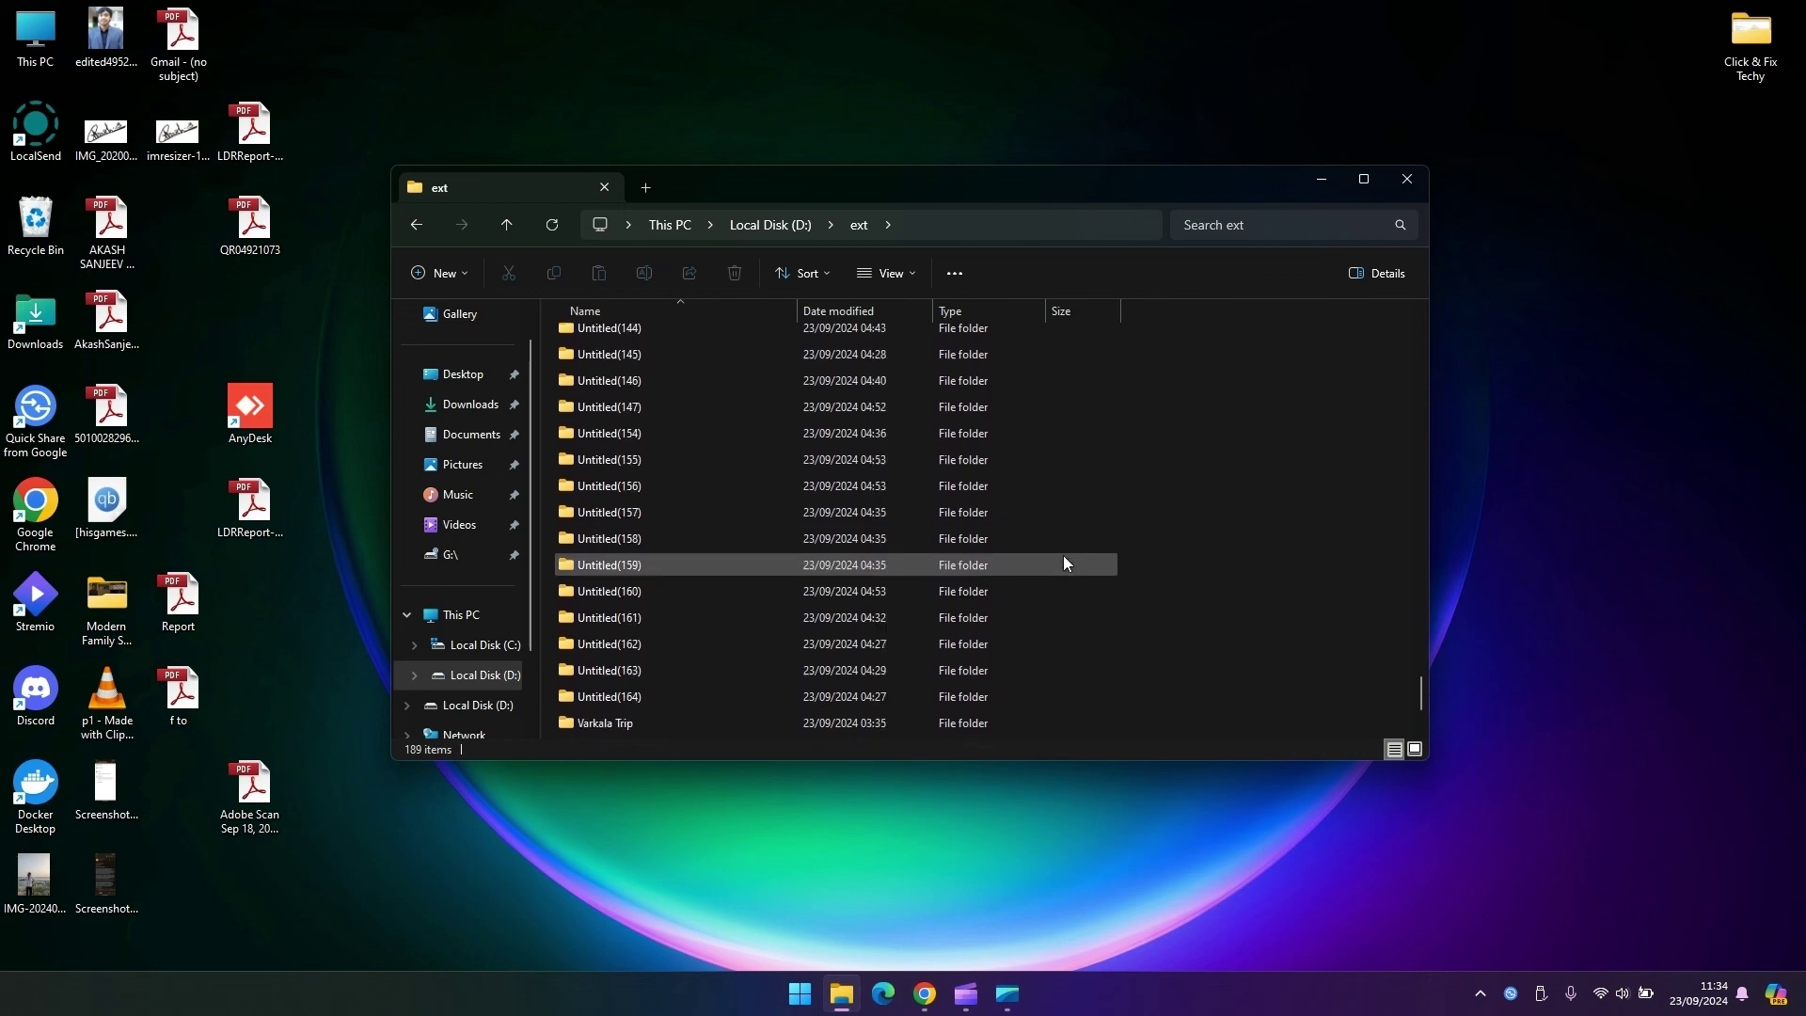
{"action": "scroll", "coordinate": [1063, 555], "scroll_direction": "up", "scroll_amount": 20}
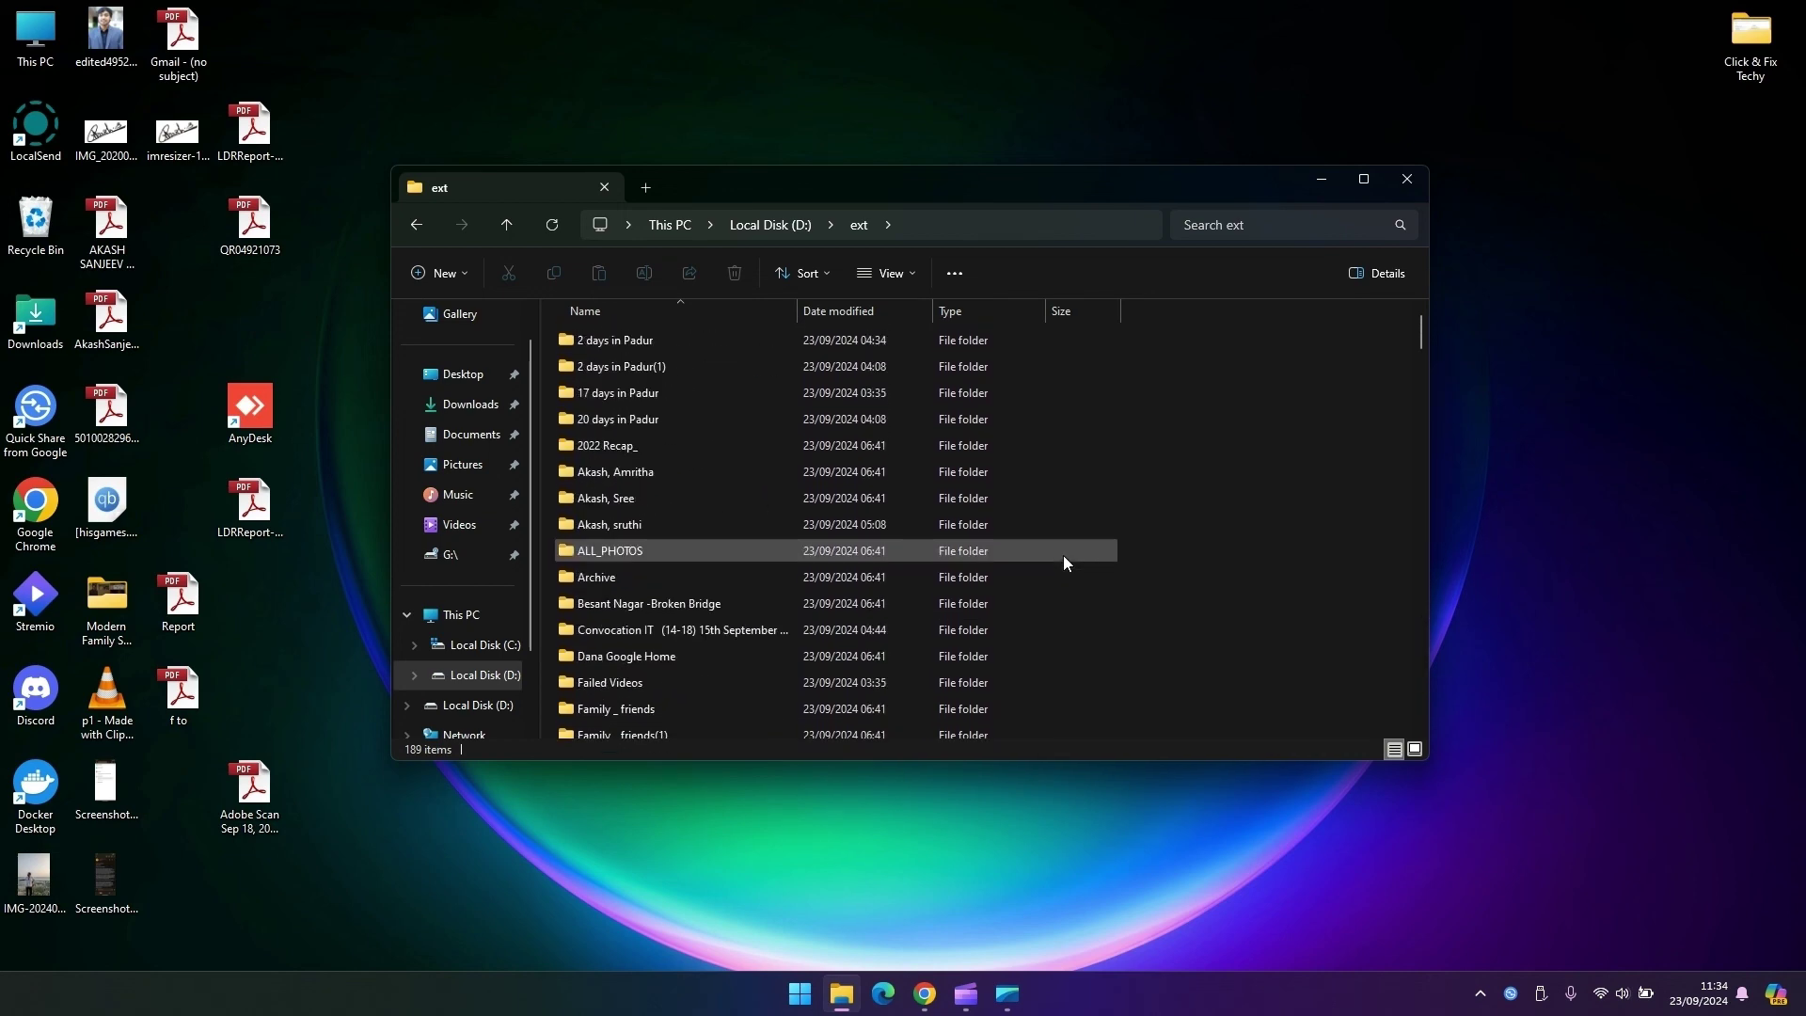
Inspect the ALL_PHOTOS folder and the 2 days in Padur(1) album, returning to ext
{"action": "double_click", "coordinate": [636, 553]}
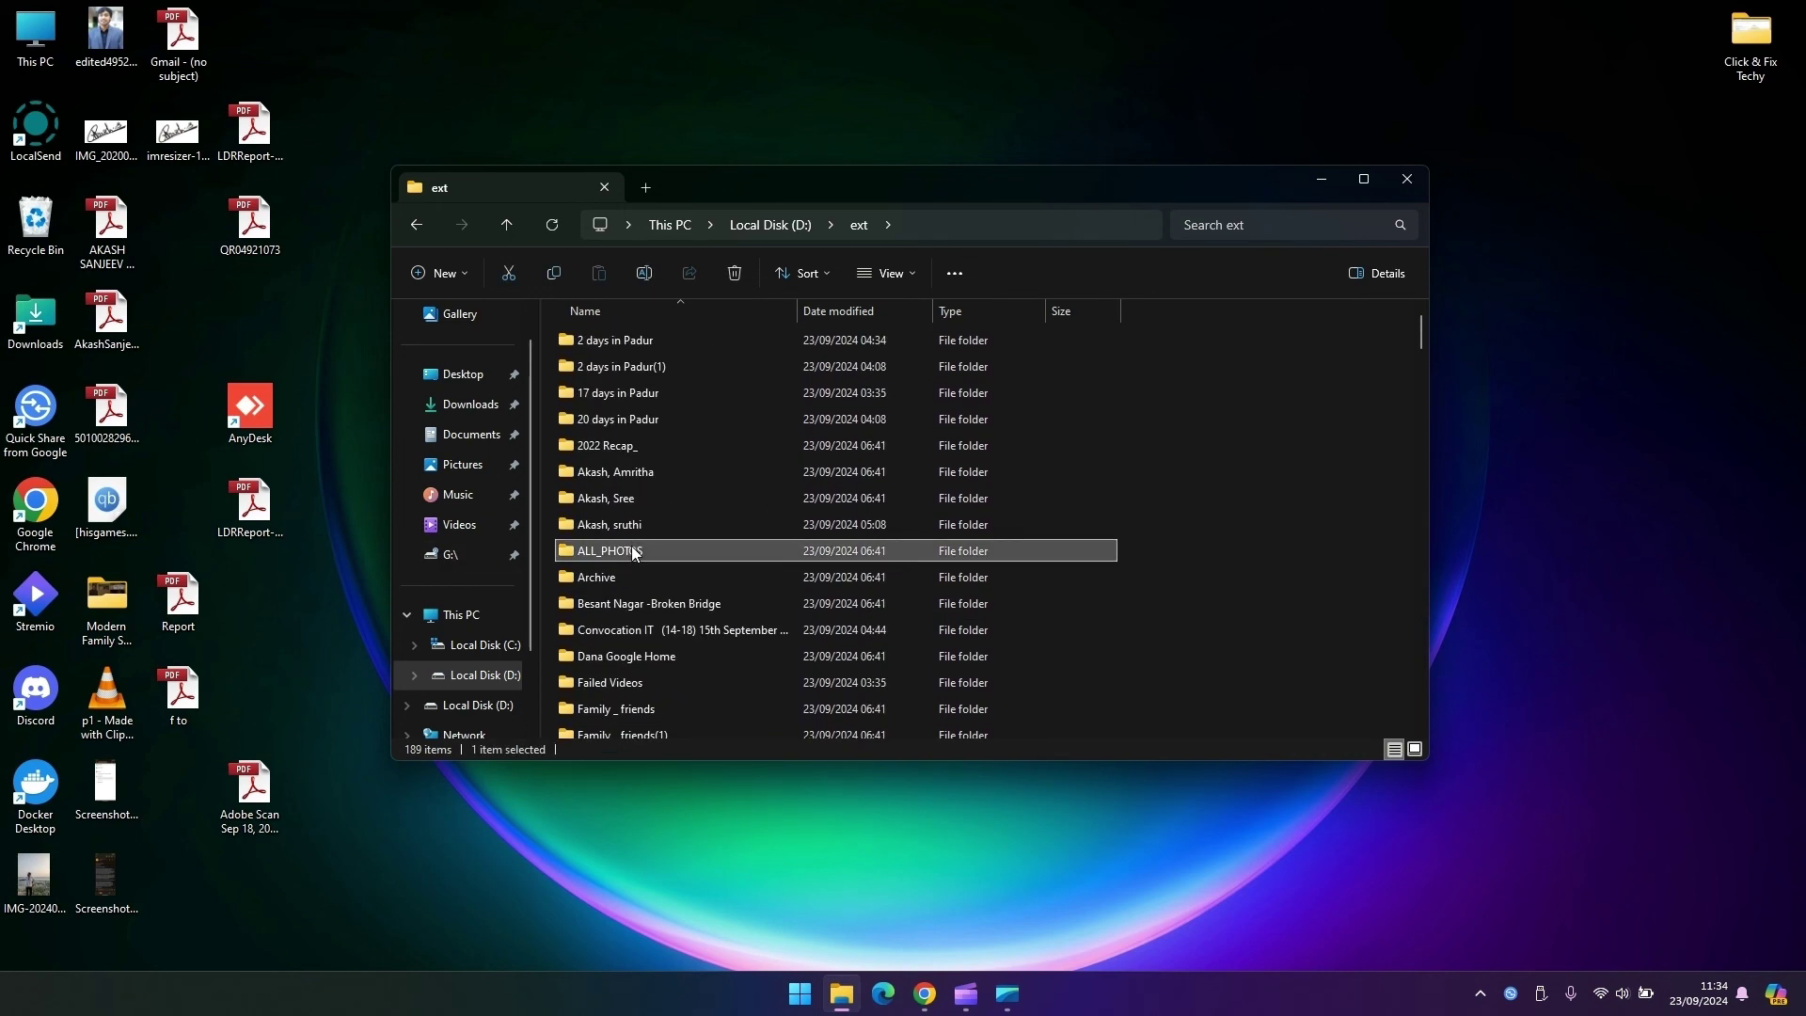
{"action": "scroll", "coordinate": [872, 533], "scroll_direction": "down", "scroll_amount": 10}
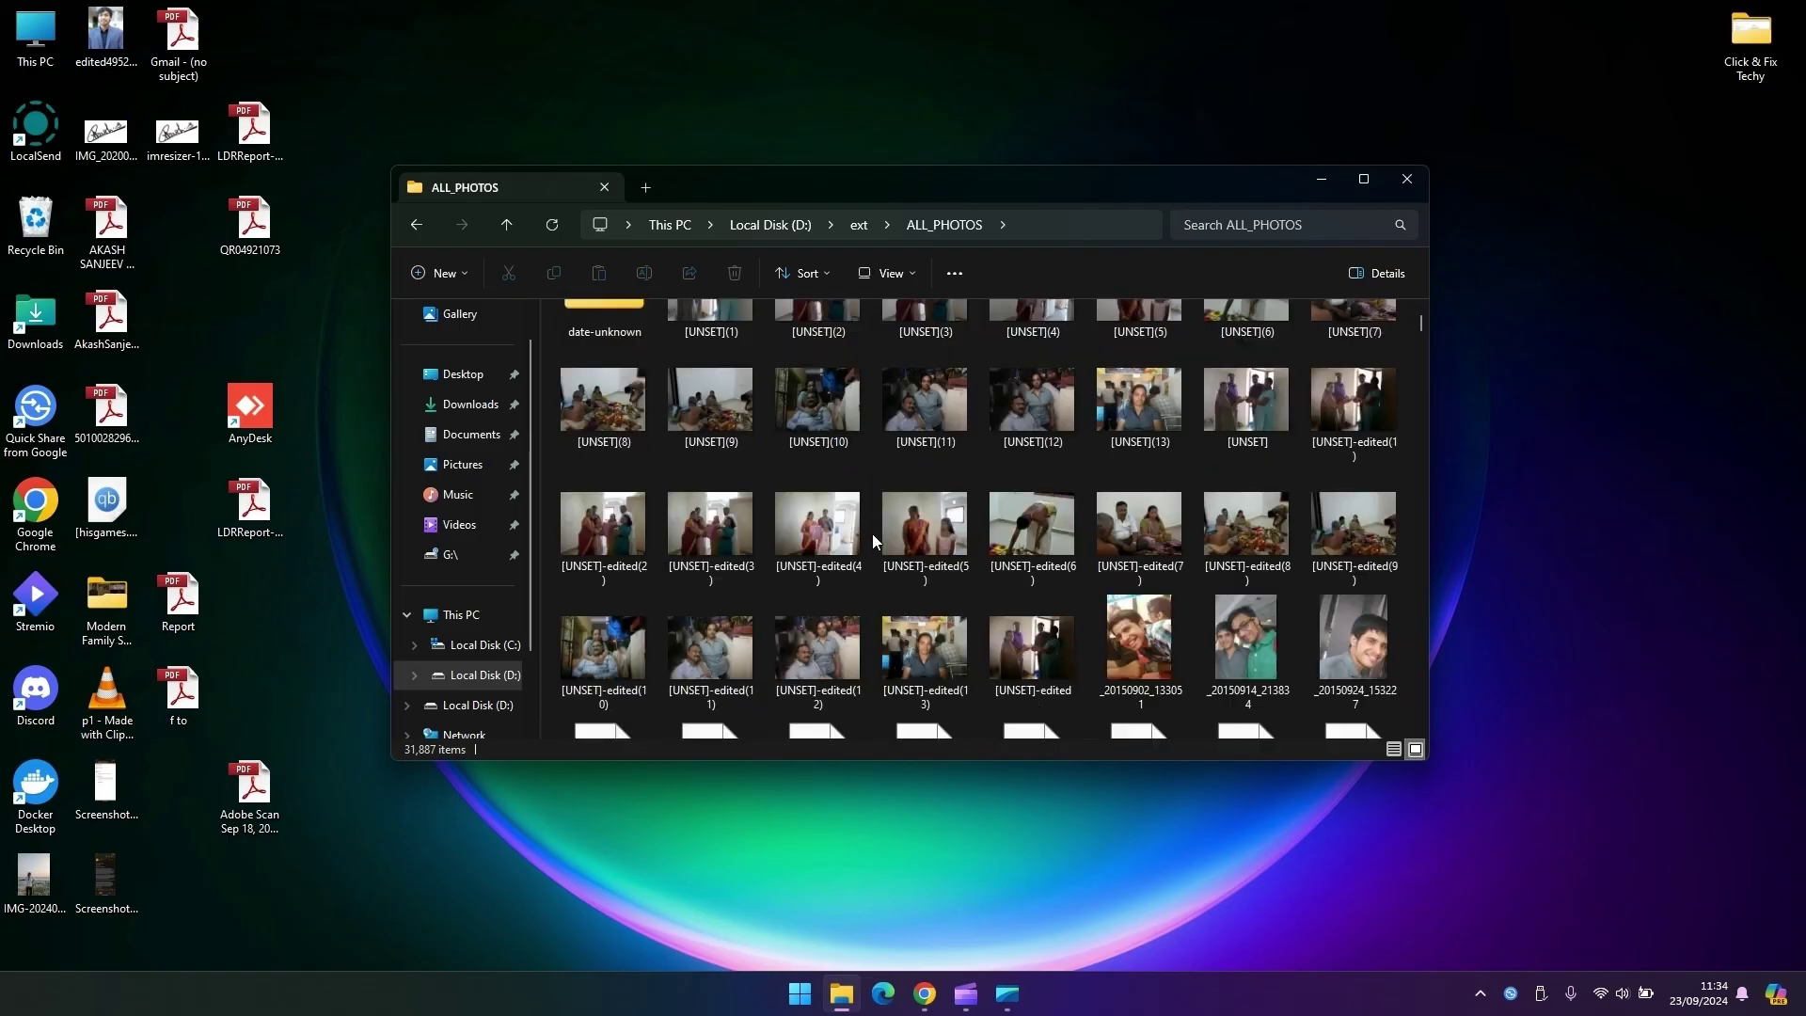
{"action": "left_click", "coordinate": [416, 224]}
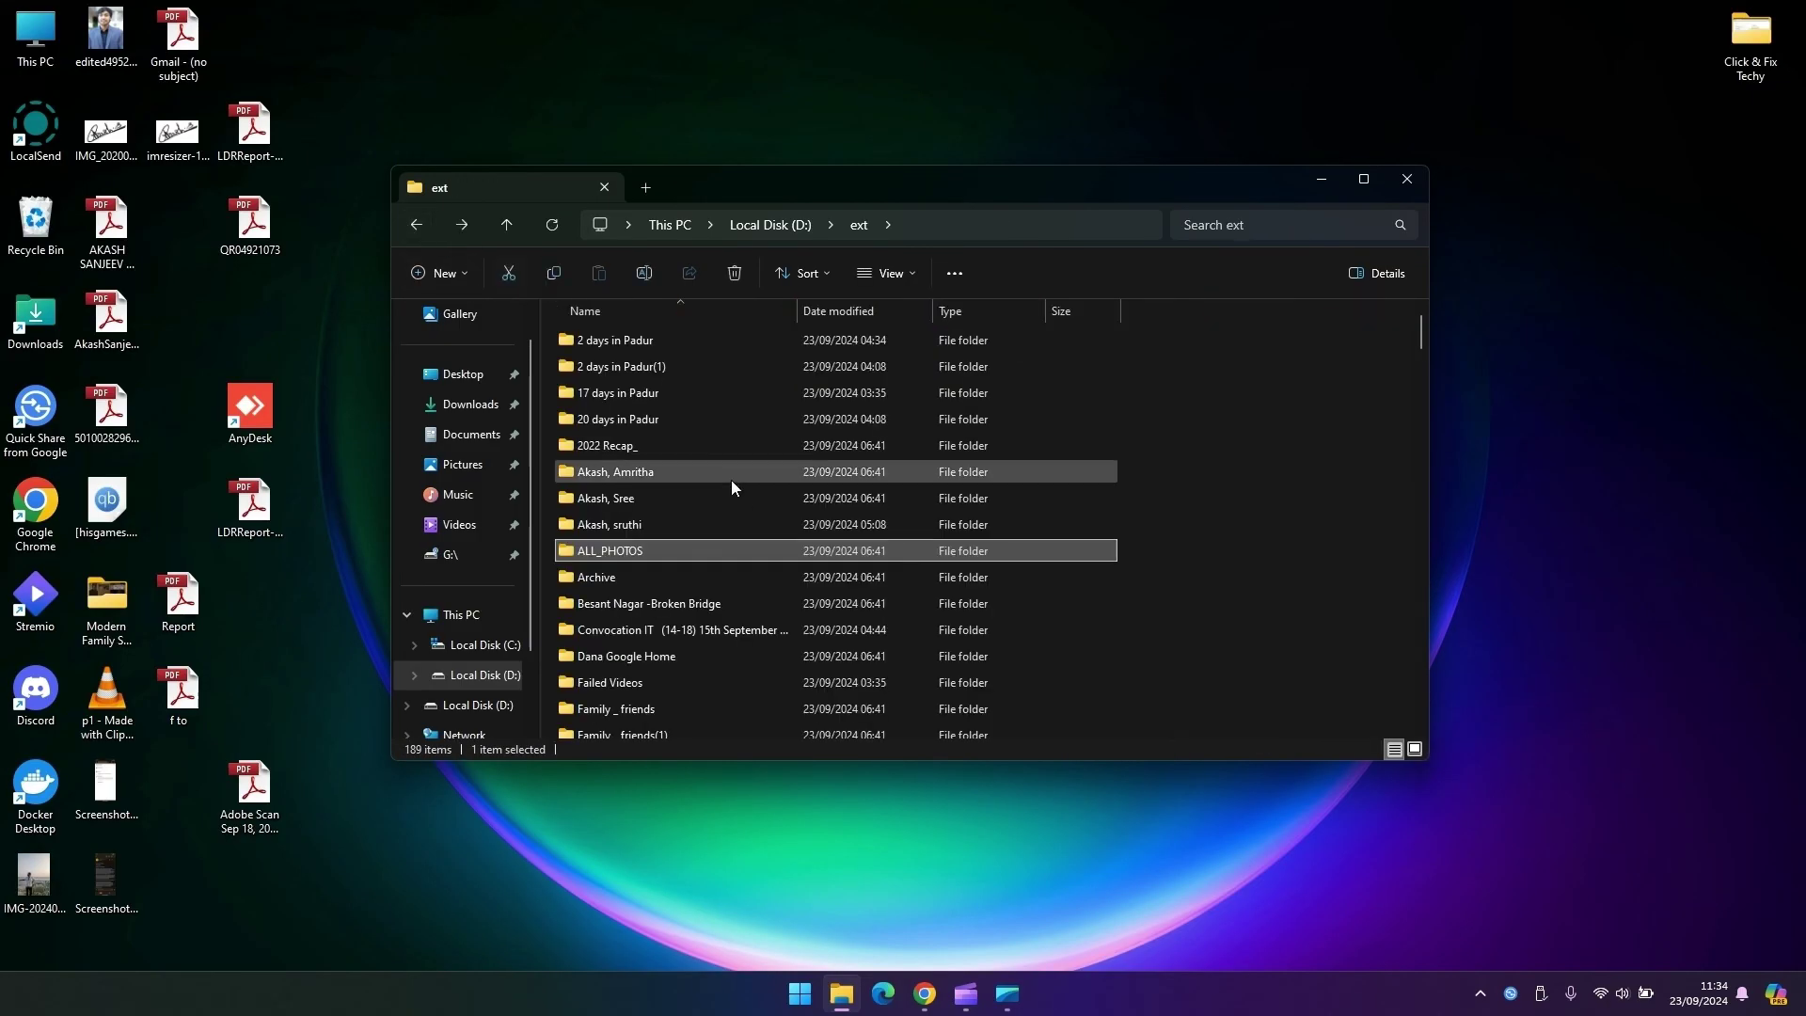
{"action": "left_click", "coordinate": [649, 489]}
{"action": "double_click", "coordinate": [628, 366]}
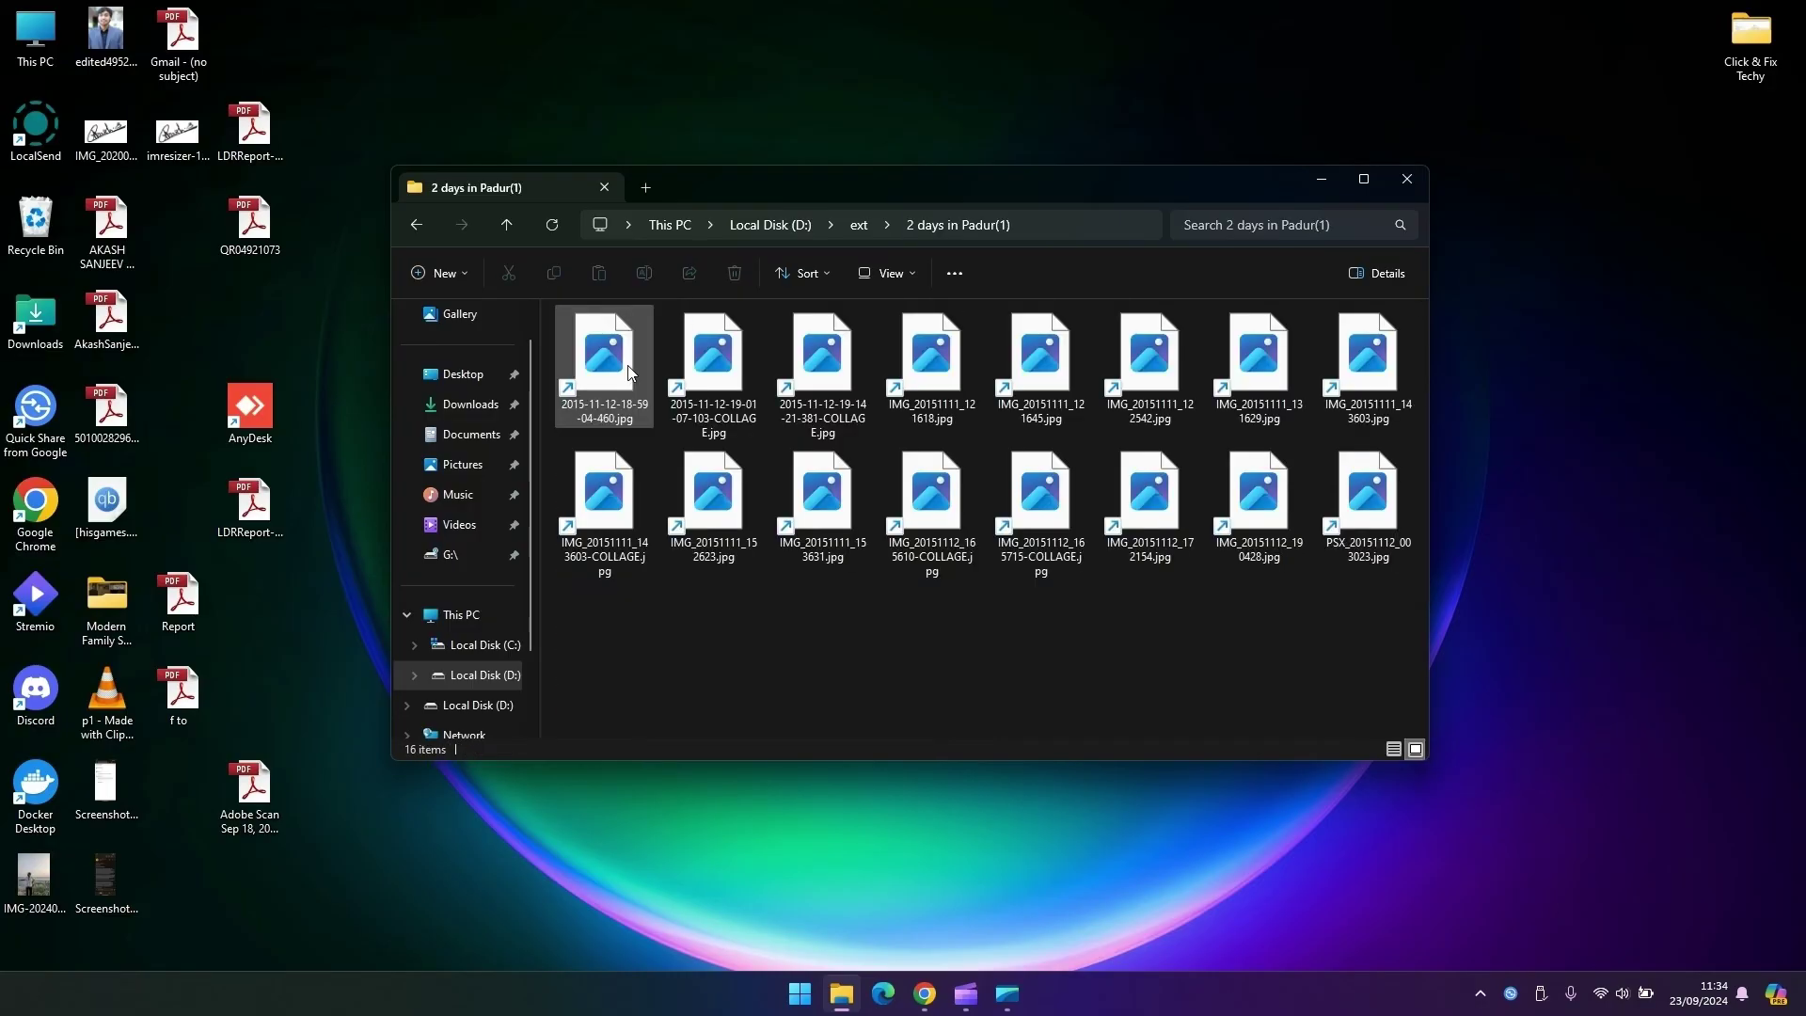
{"action": "left_click", "coordinate": [428, 230]}
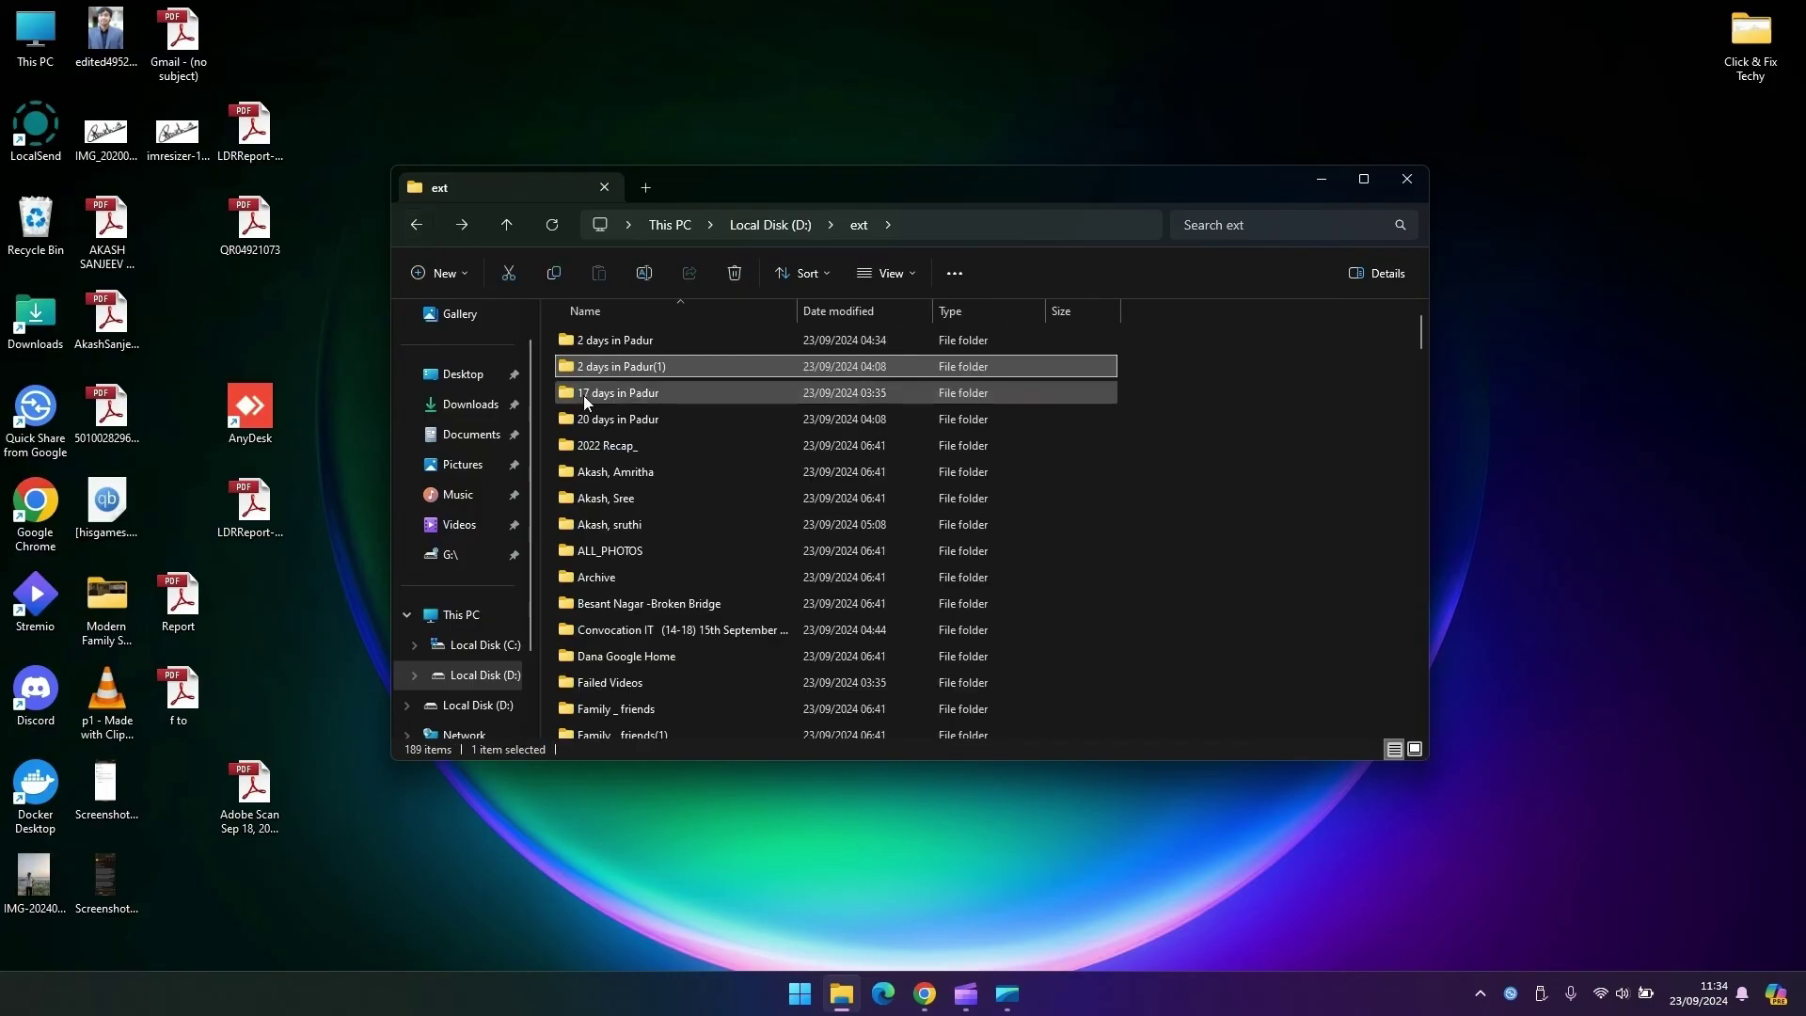
In Besant Nagar -Broken Bridge, view IMG_20190725_070916 and verify its 25 July 2019 modified date
{"action": "double_click", "coordinate": [617, 619]}
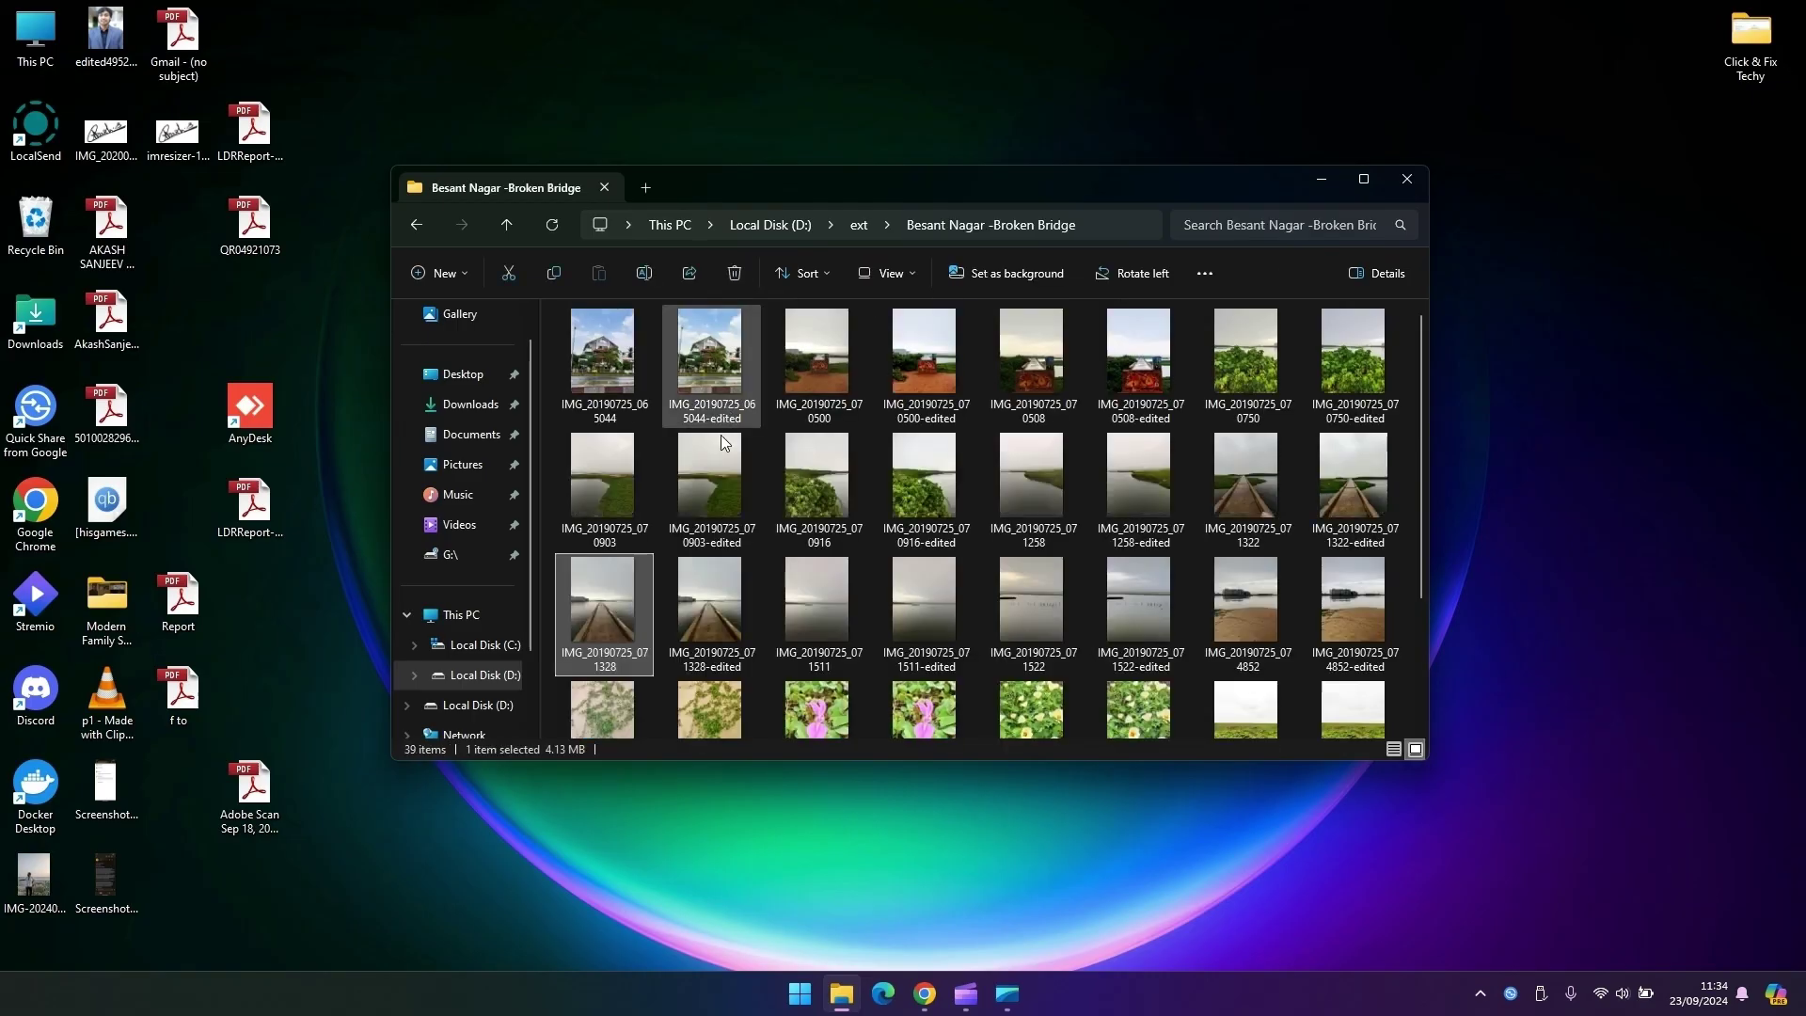
{"action": "left_click", "coordinate": [826, 529]}
{"action": "double_click", "coordinate": [825, 529]}
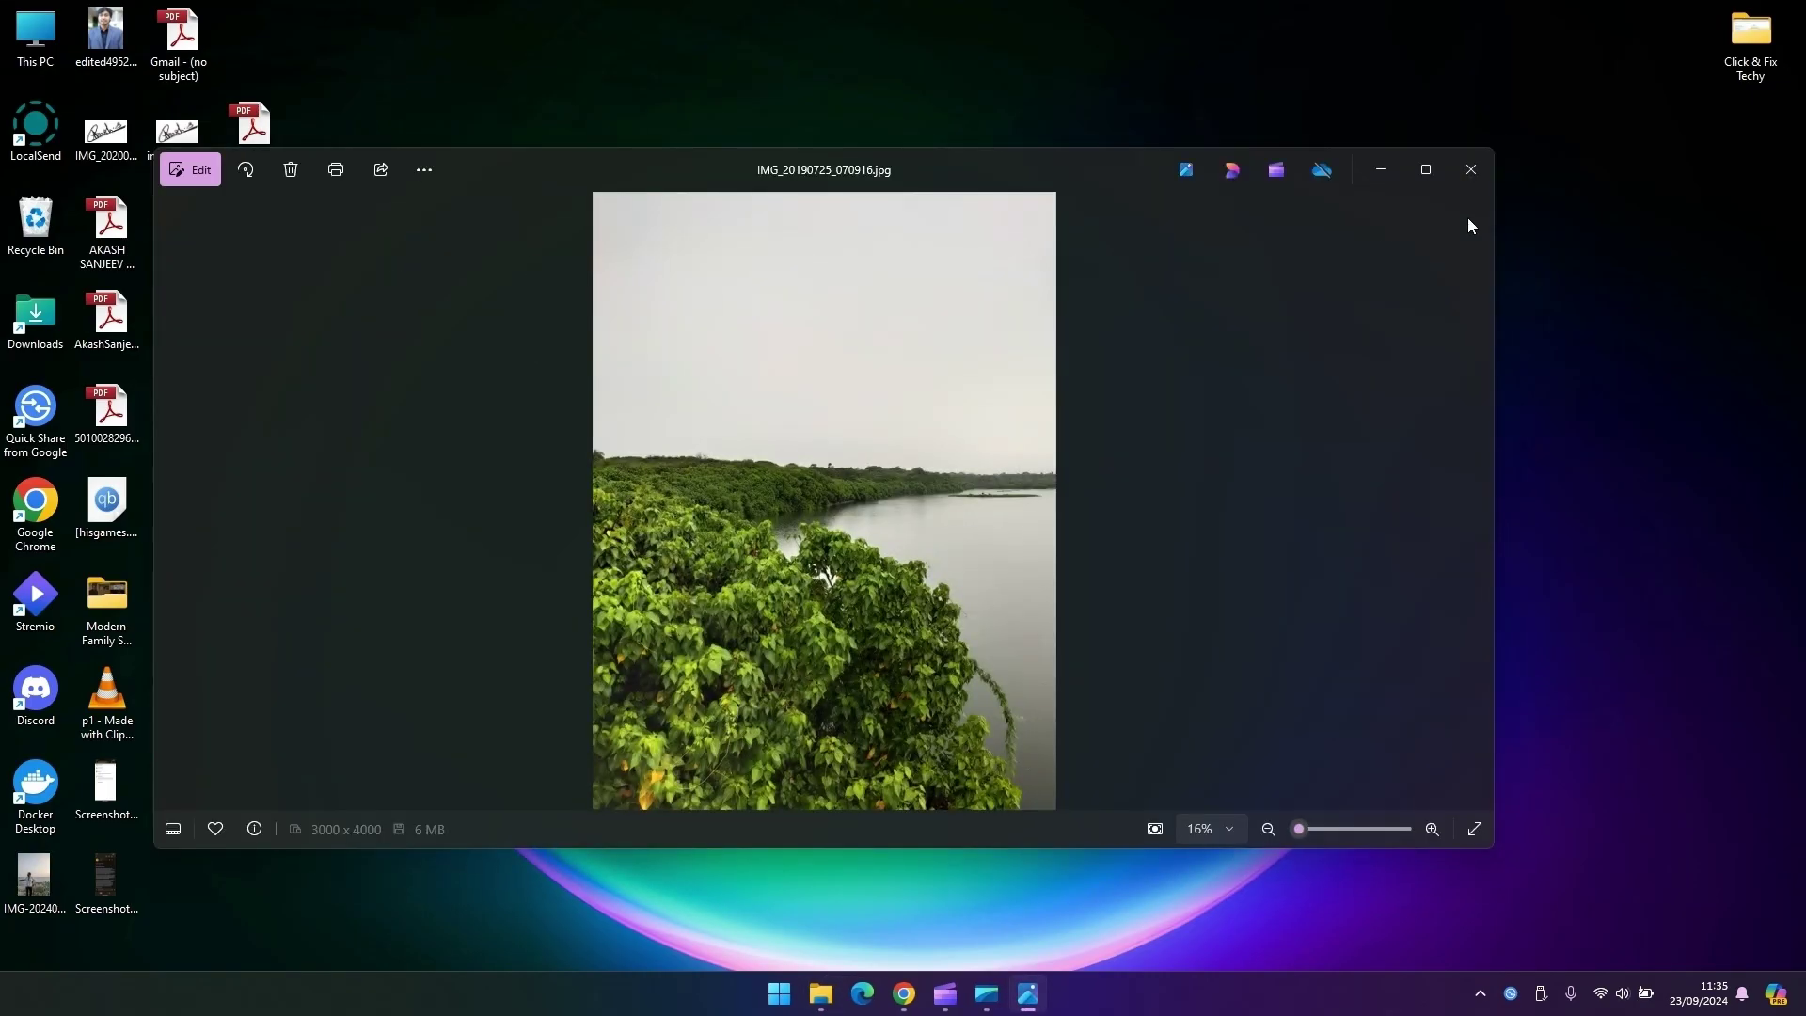
{"action": "left_click", "coordinate": [1469, 169]}
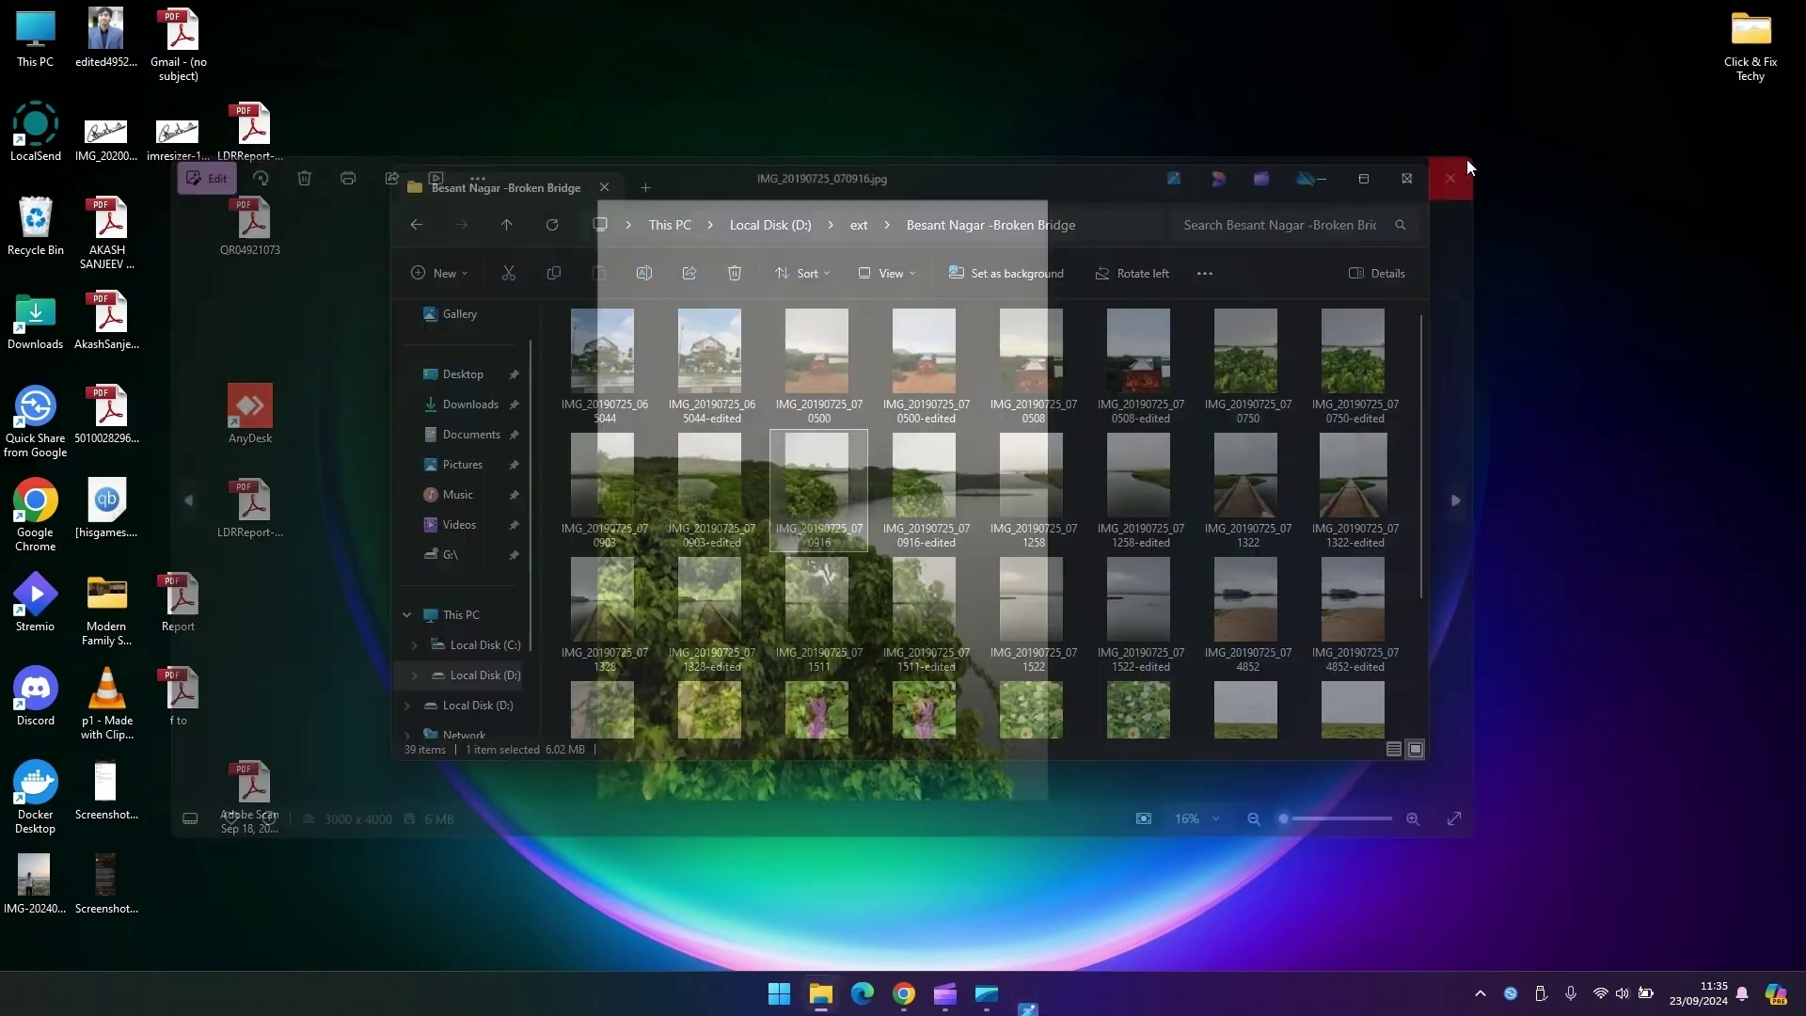
{"action": "right_click", "coordinate": [843, 489]}
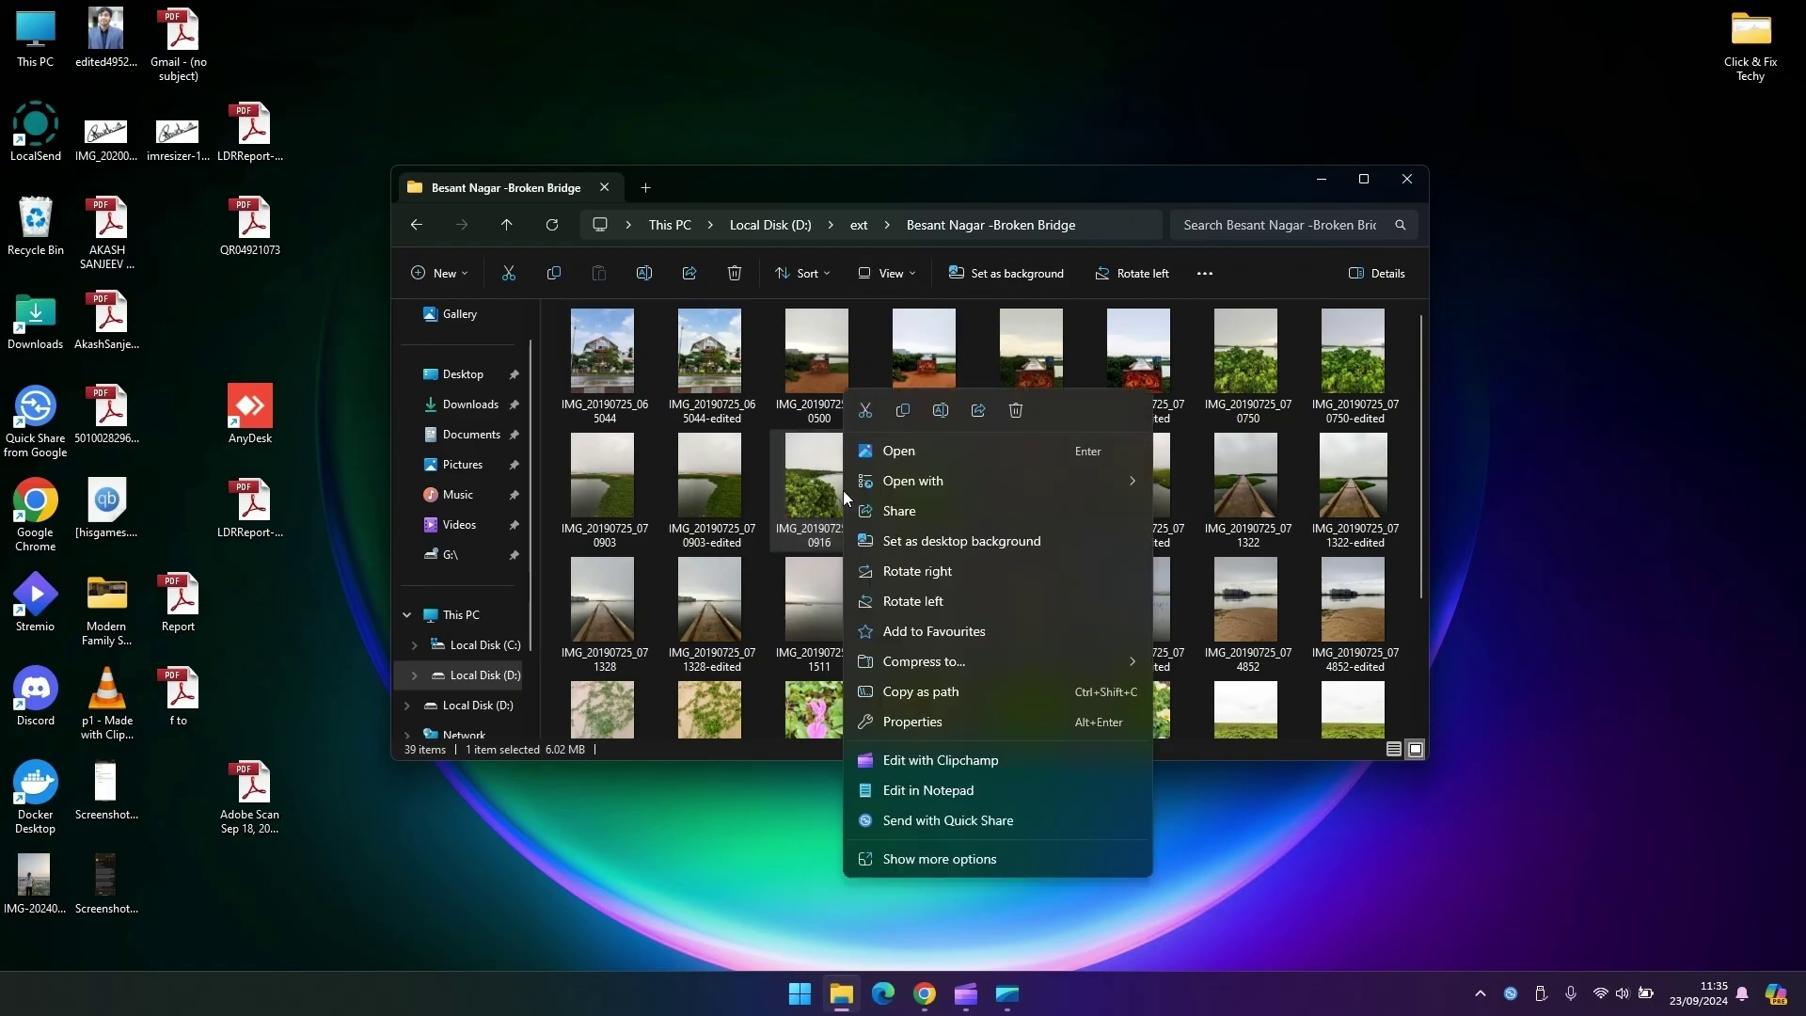
{"action": "left_click", "coordinate": [932, 725]}
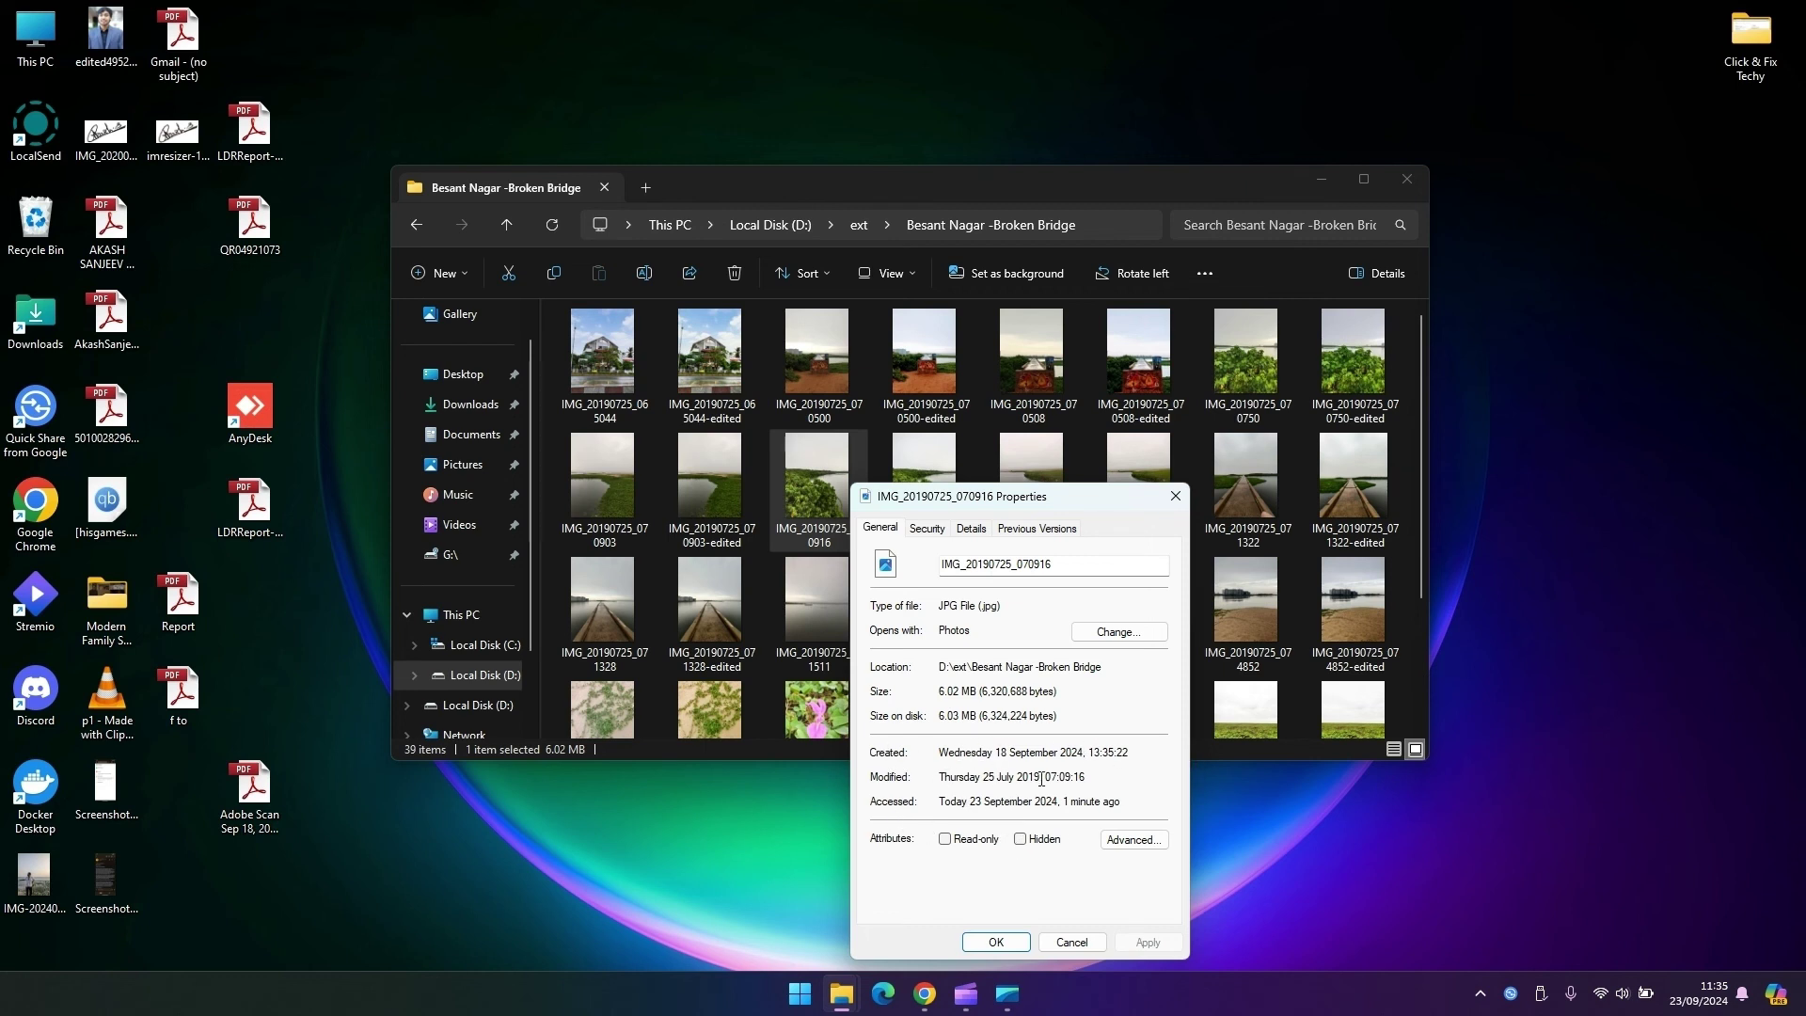
{"action": "left_click", "coordinate": [1175, 495]}
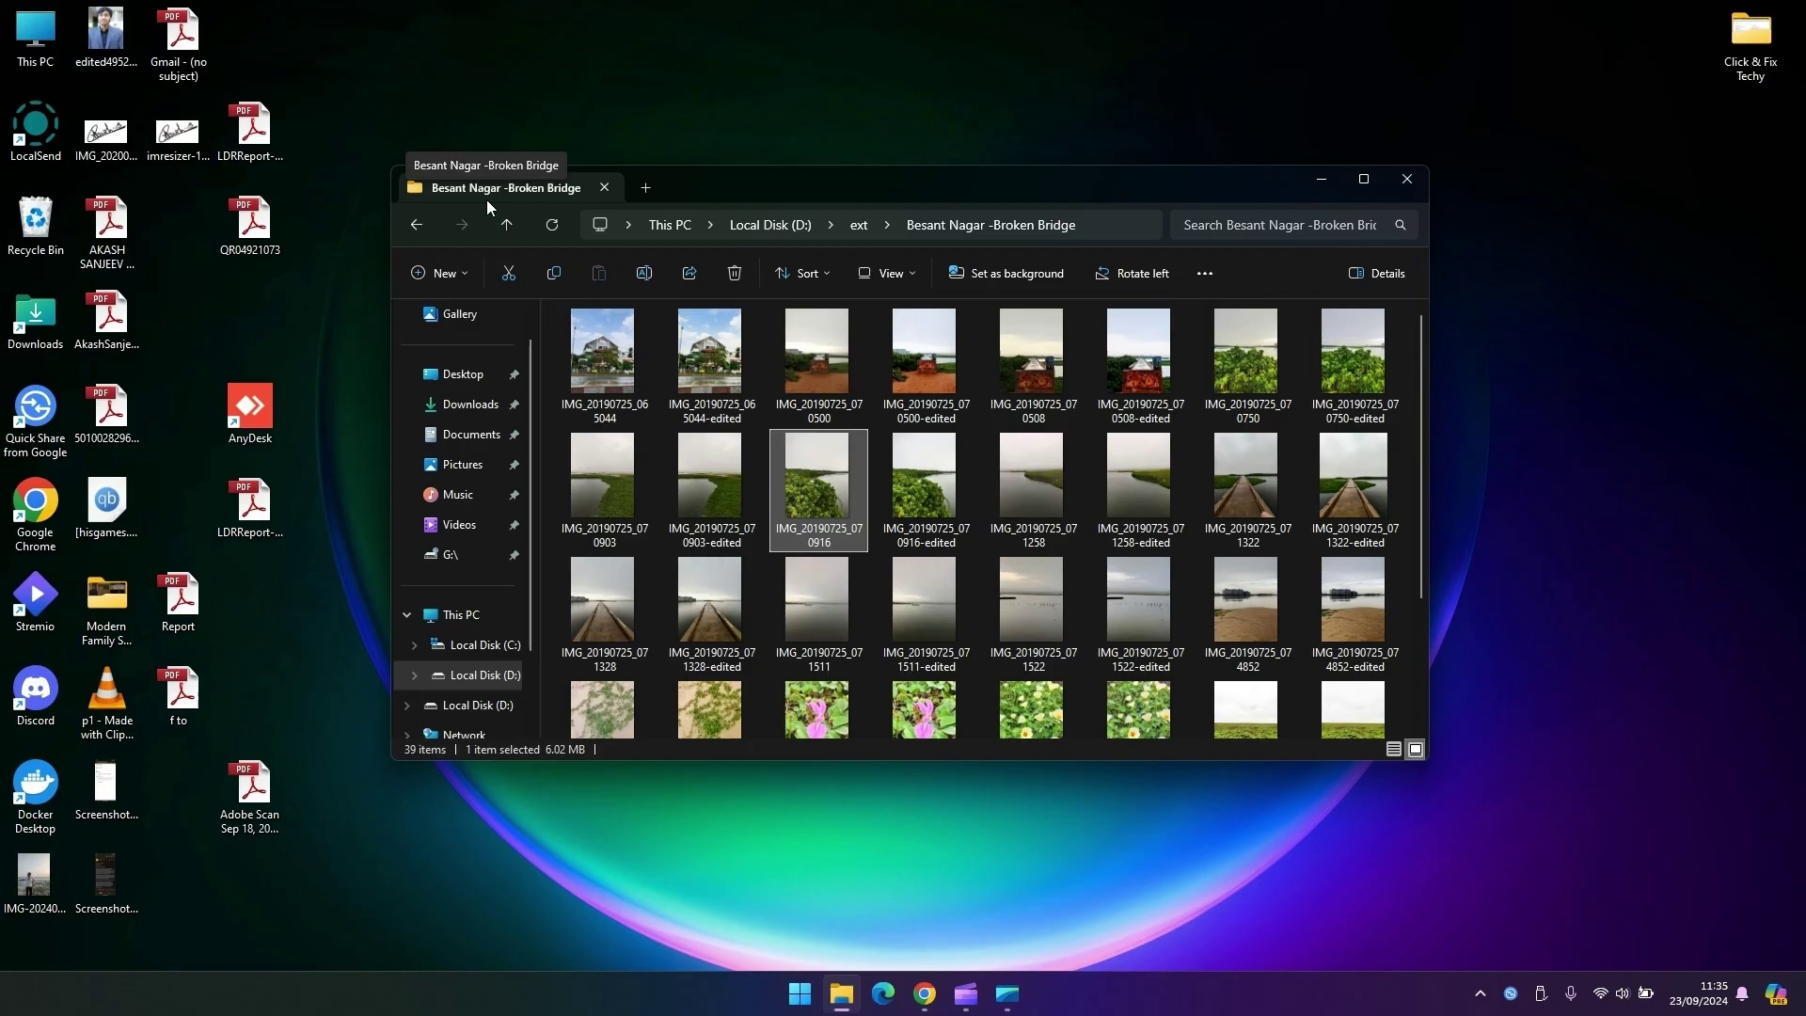
{"action": "left_click", "coordinate": [415, 223]}
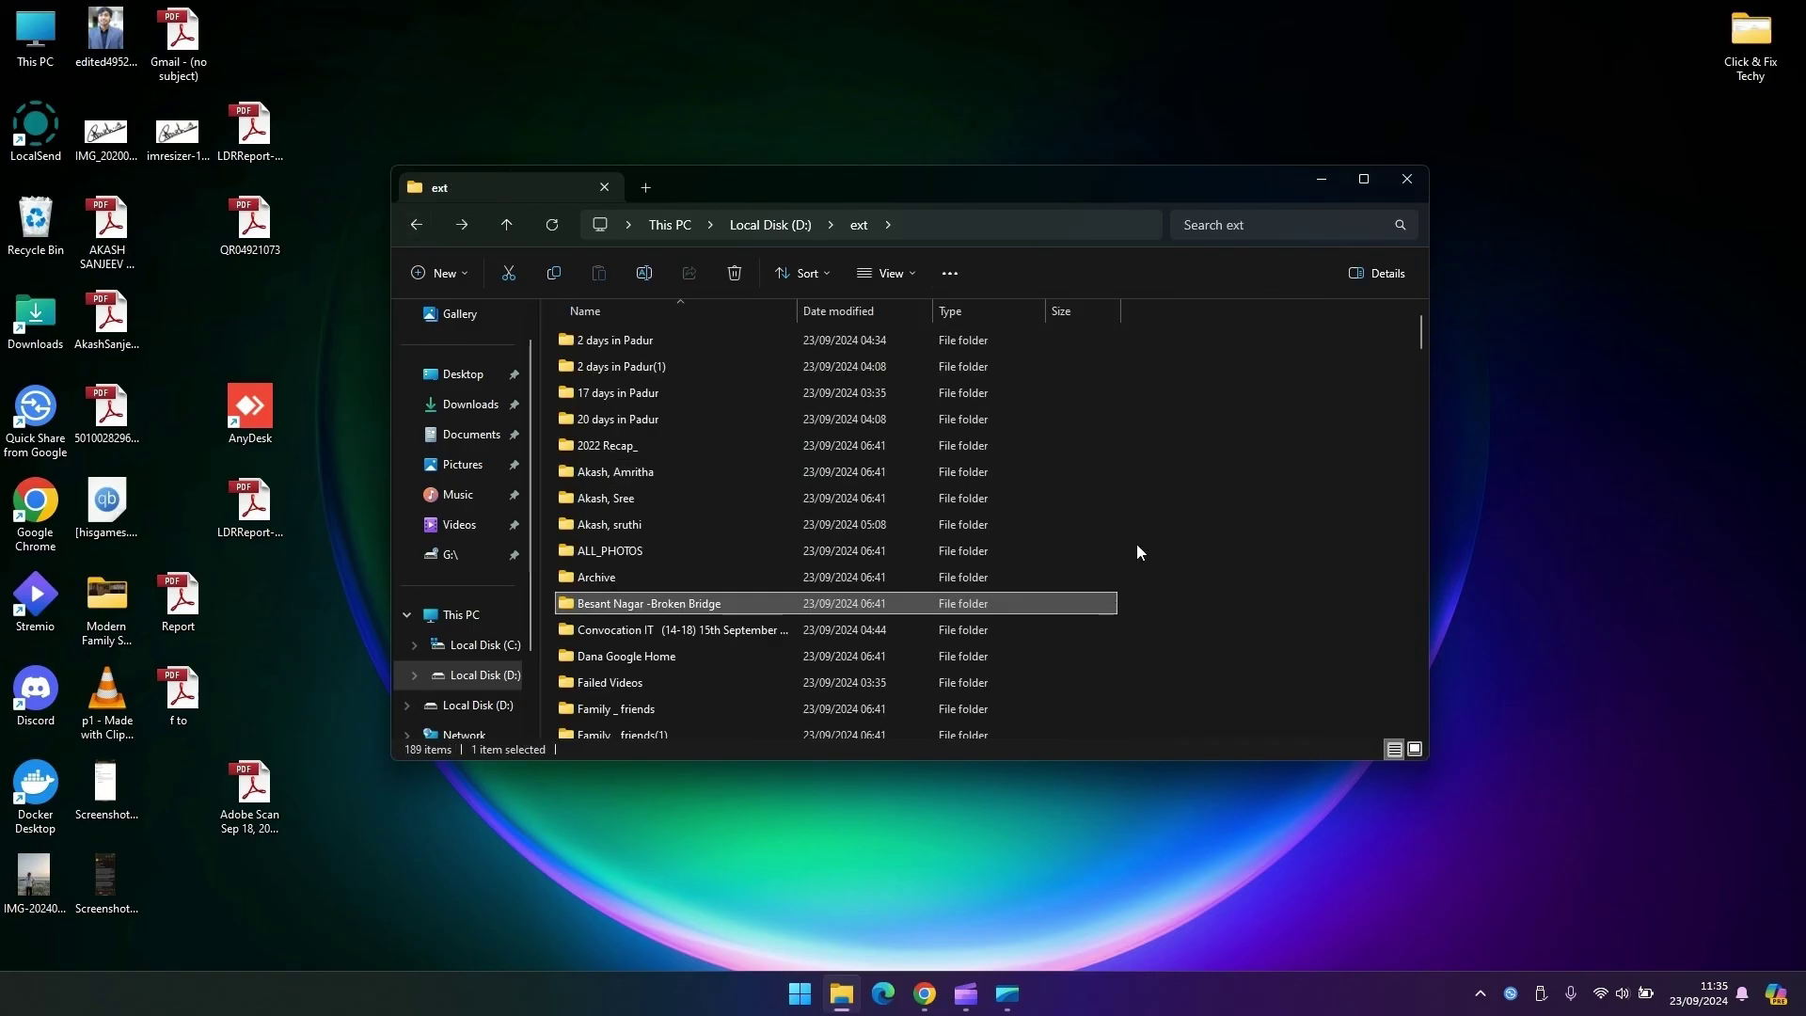
Deselect the folders and close the ext File Explorer window
{"action": "left_click", "coordinate": [1330, 594]}
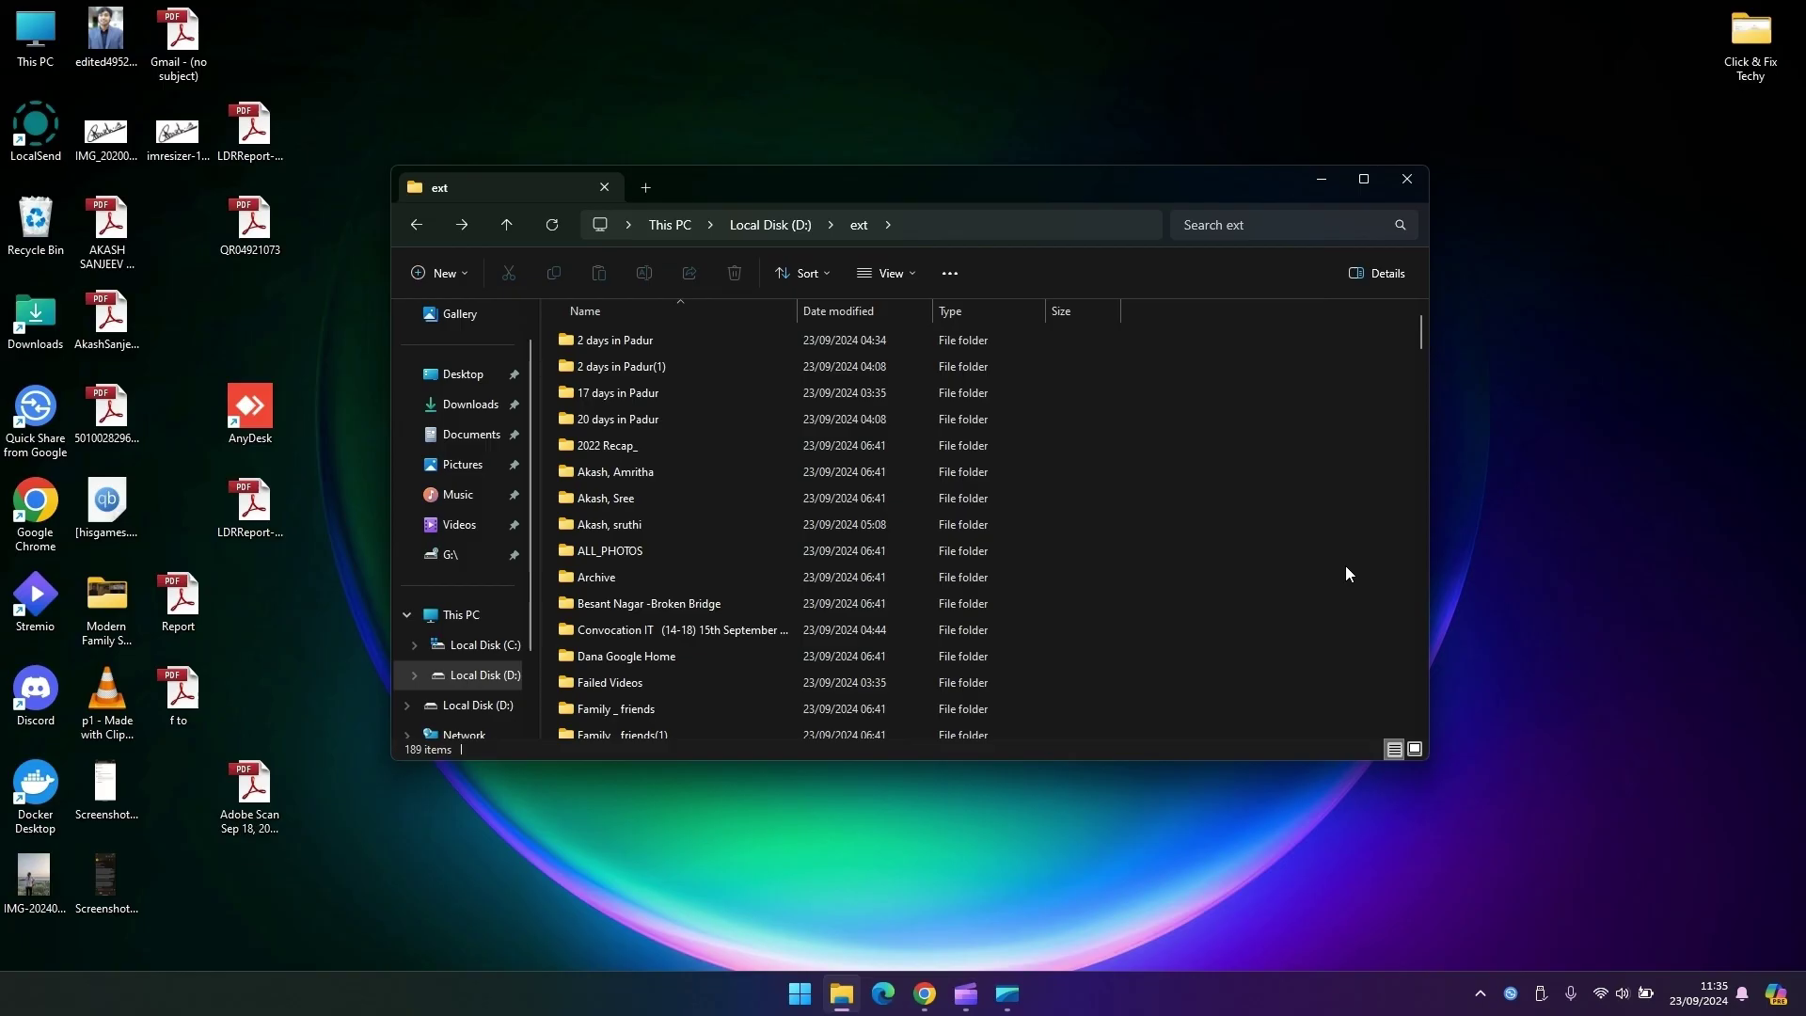
{"action": "left_click", "coordinate": [1417, 188]}
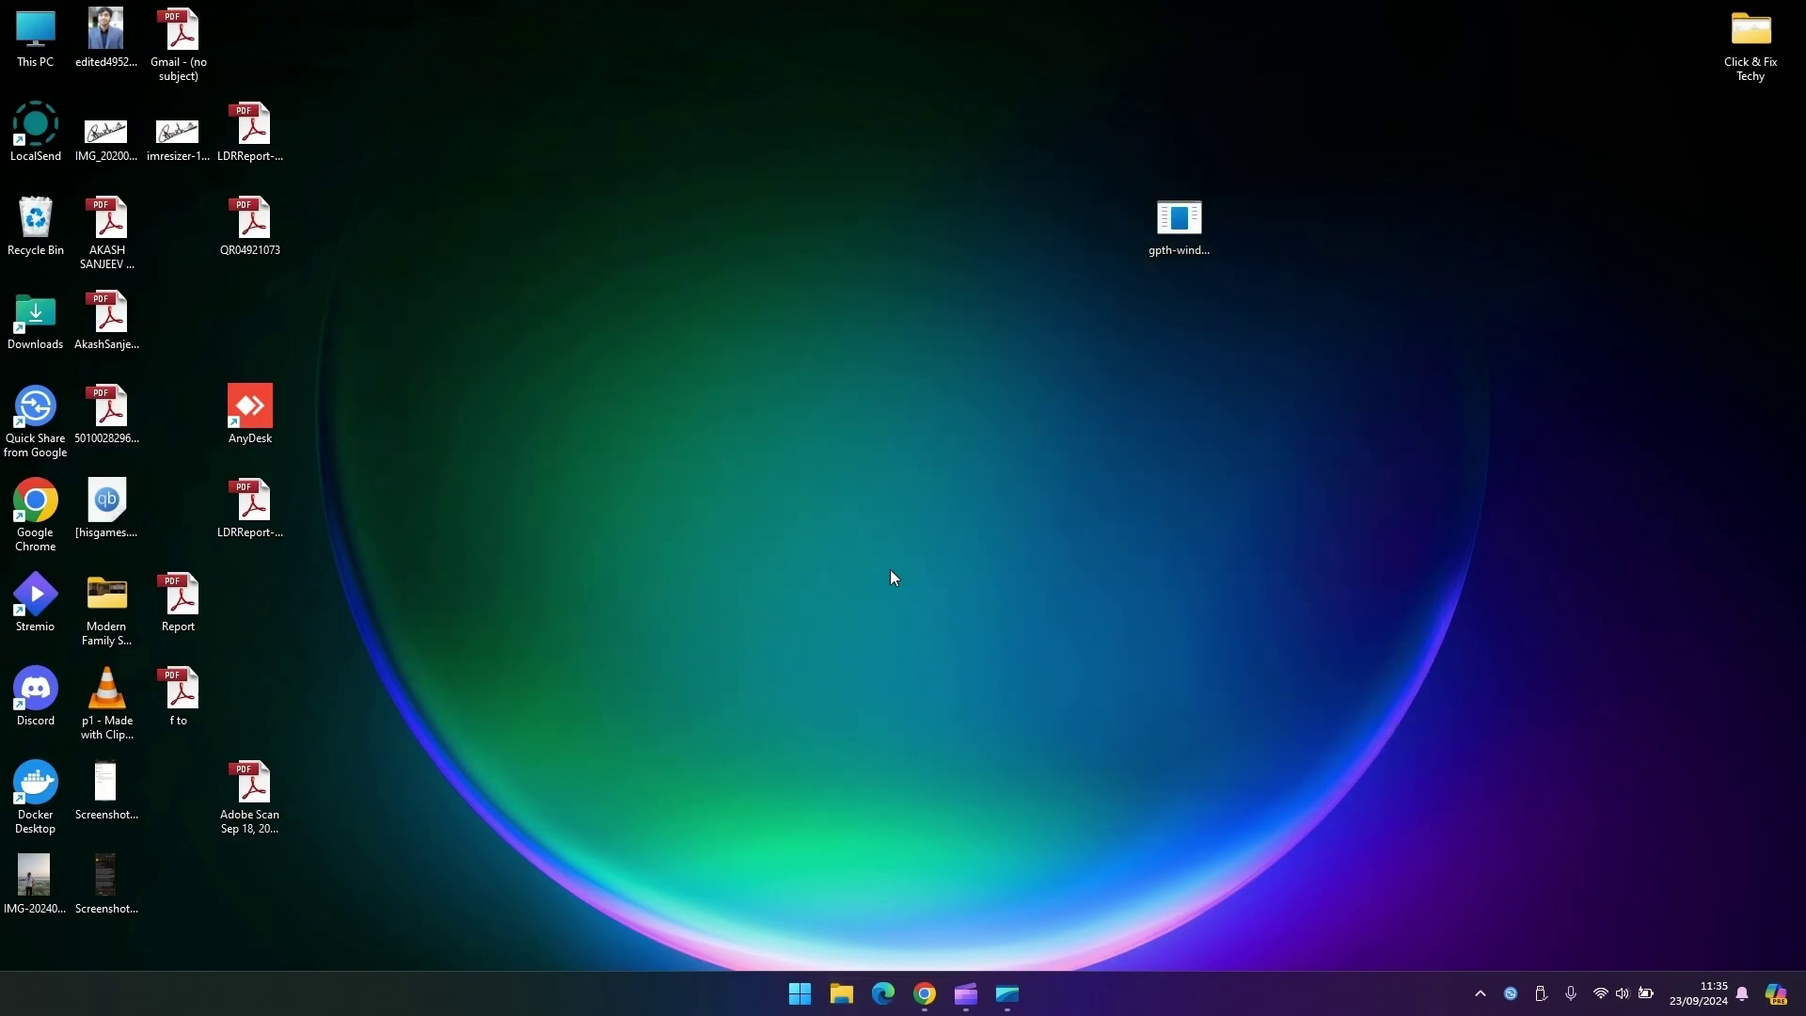